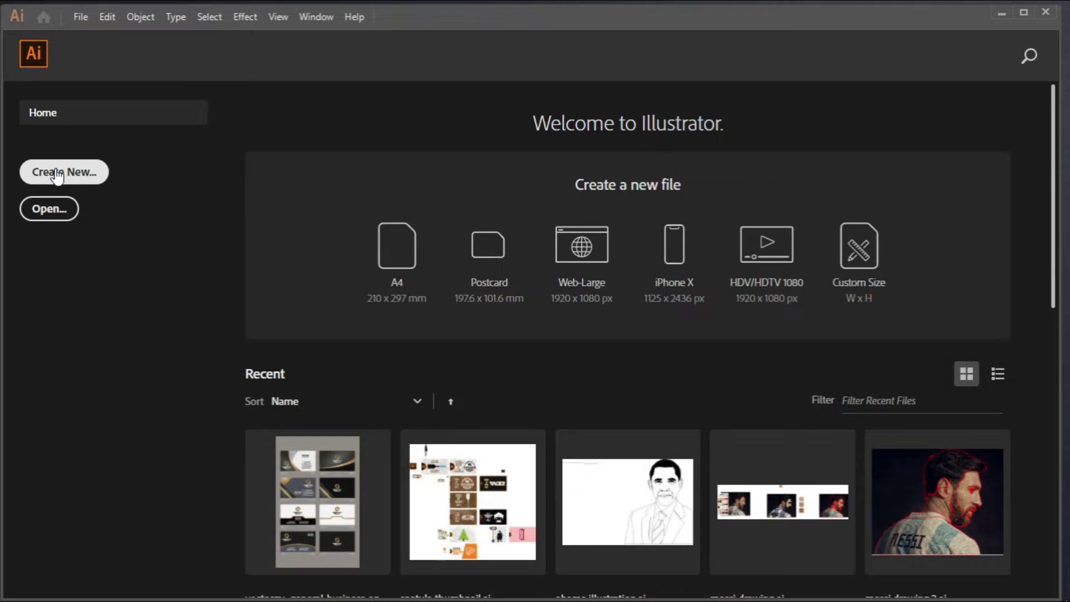
Create a new landscape web document of 1920 x 1080 px
left_click(58, 174)
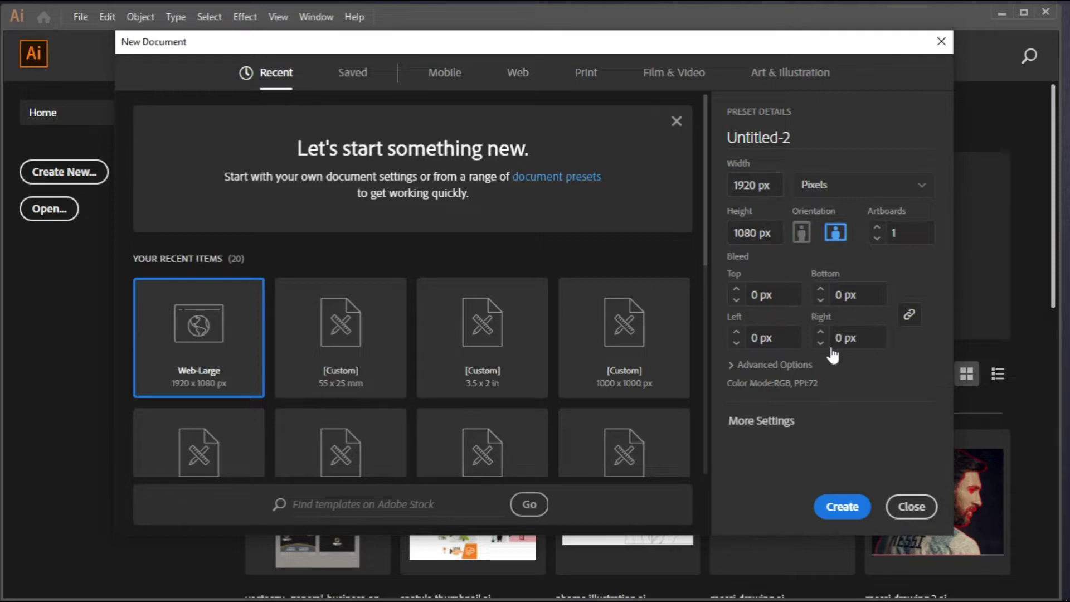
left_click(845, 510)
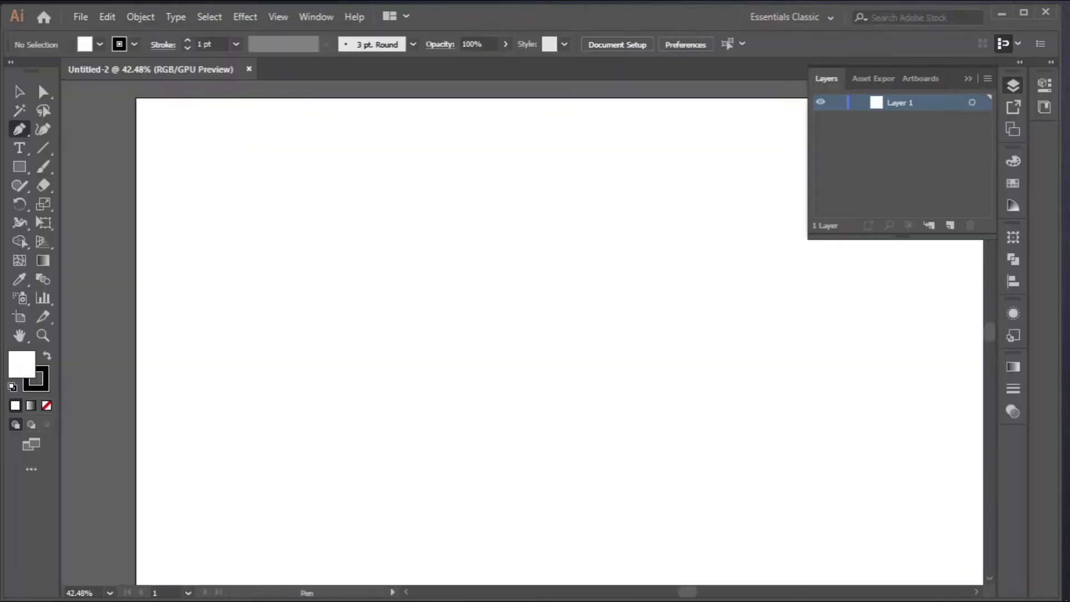
left_click(278, 19)
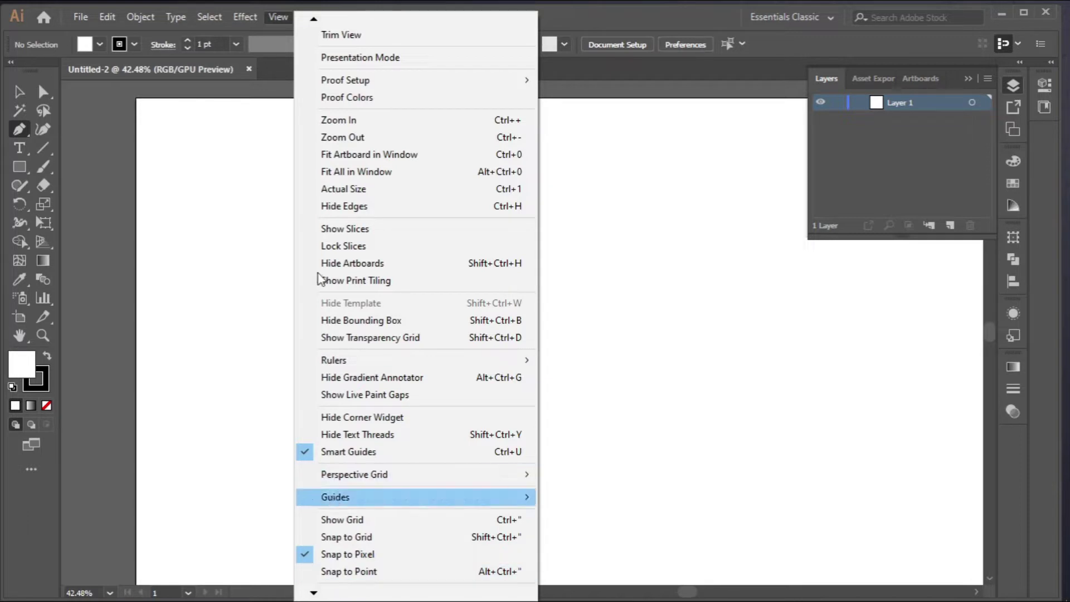
left_click(277, 17)
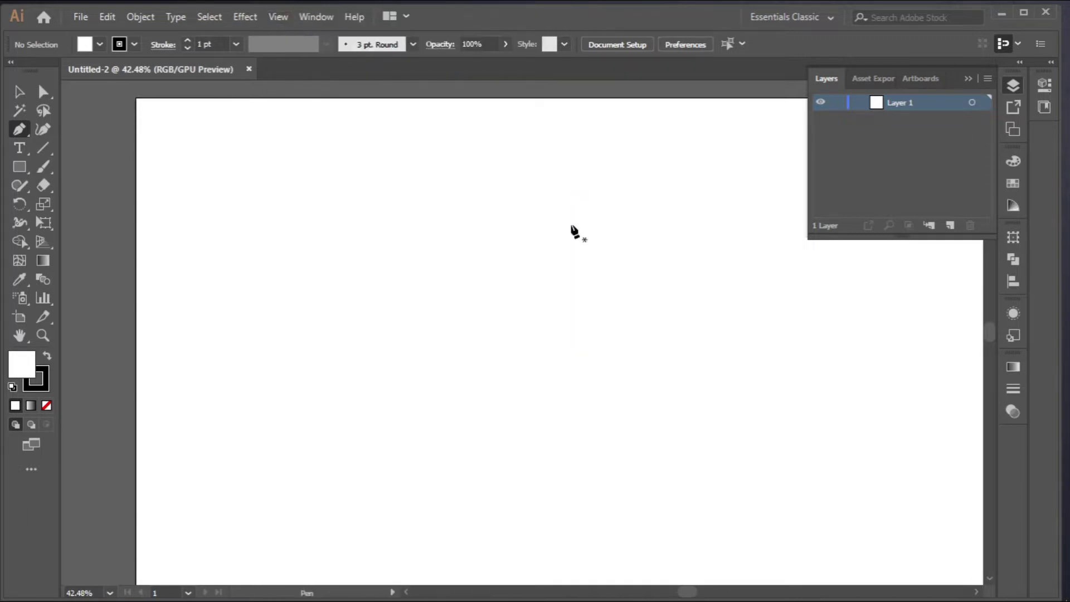
Place the headphone photo from the desktop folder "headphone image" into the new document
left_click(1002, 11)
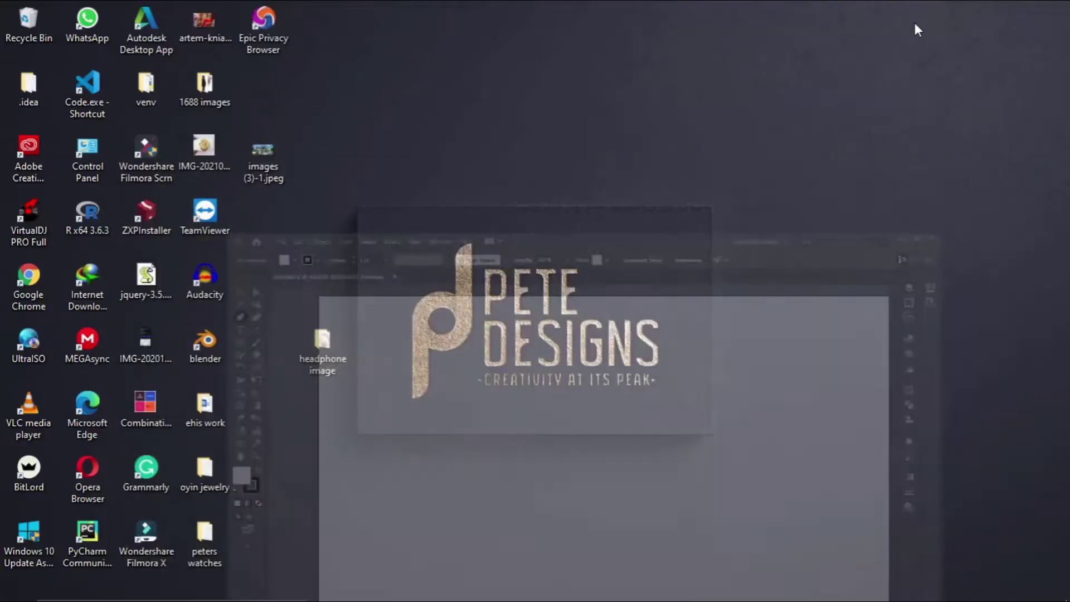
double_click(326, 360)
left_click_drag(624, 132, 573, 375)
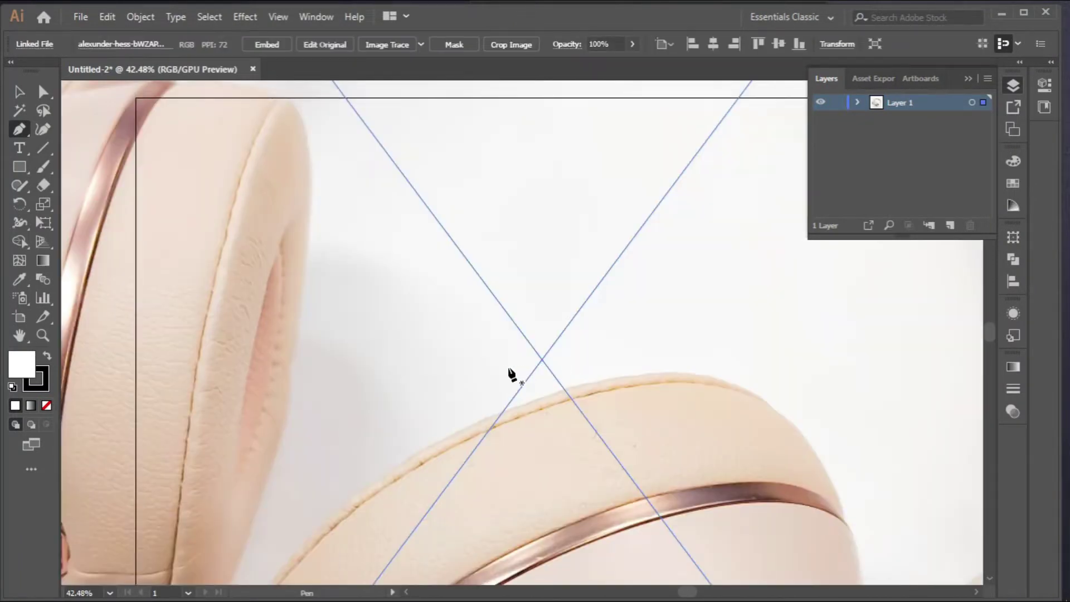
Scale the placed headphone photo down to slightly taller than the artboard and centre it horizontally on the artboard
scroll(494, 373, "down", 5, "alt")
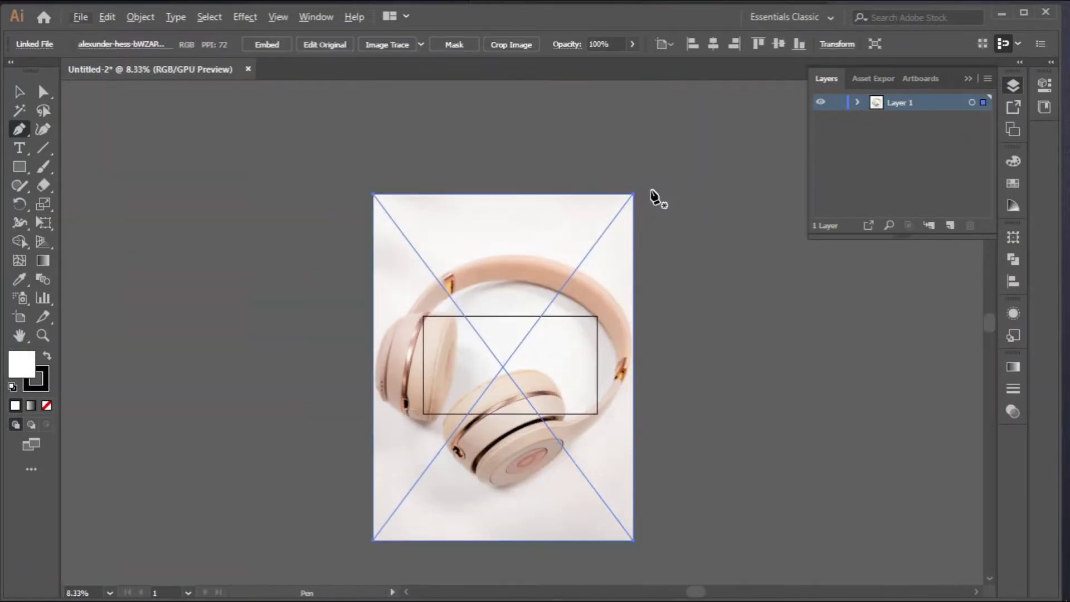
key("v")
left_click_drag(635, 191, 544, 312)
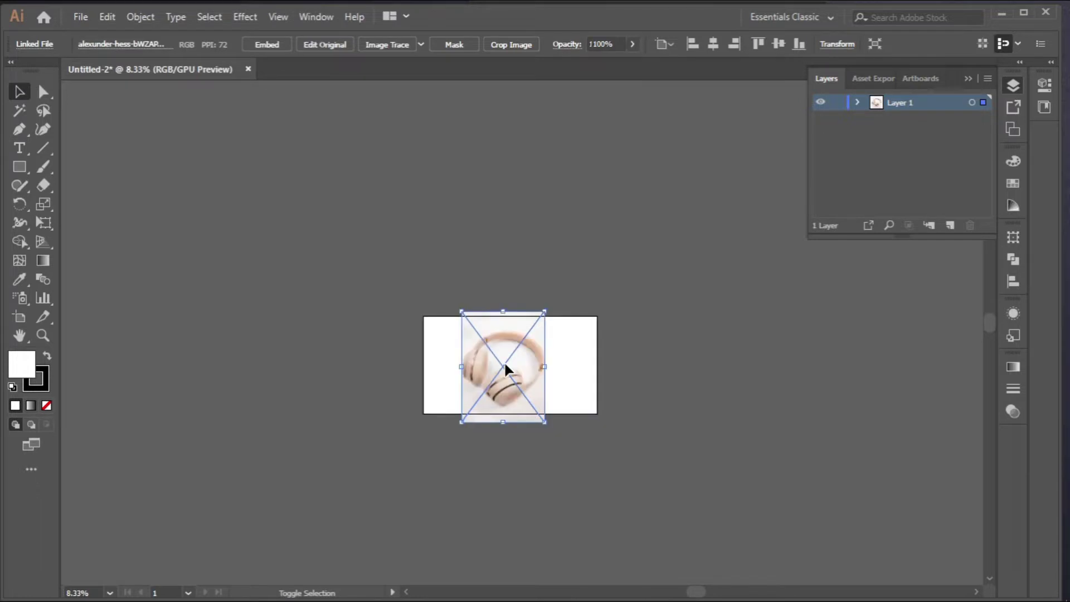
scroll(487, 369, "up", 2)
scroll(488, 370, "up", 1, "alt")
left_click_drag(488, 371, 499, 370)
left_click(719, 45)
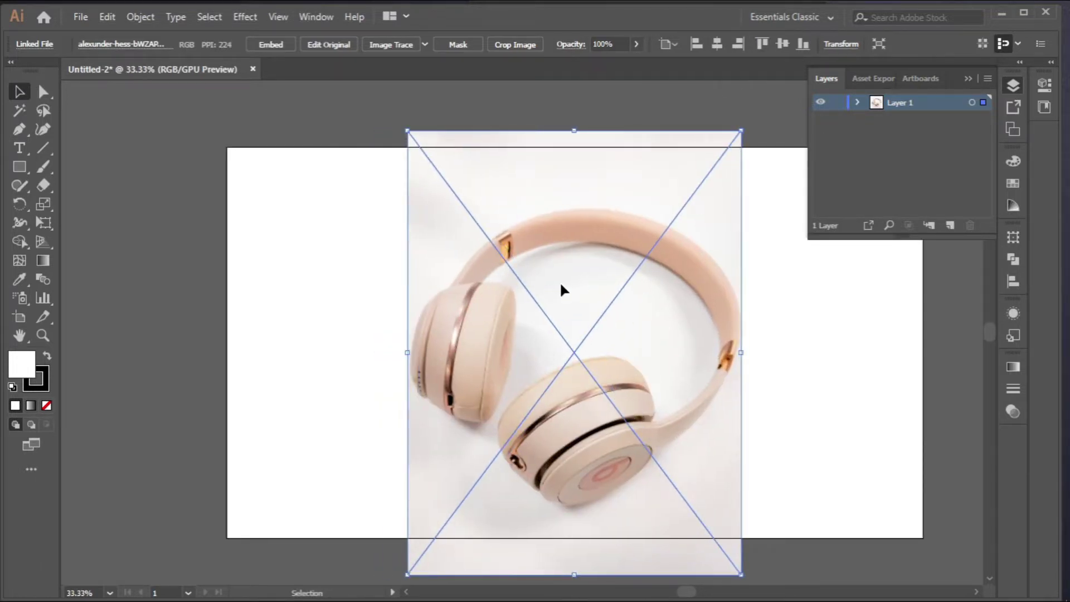
Lock the layer holding the photo and add a new layer above it named "il"
left_click(834, 103)
left_click(966, 79)
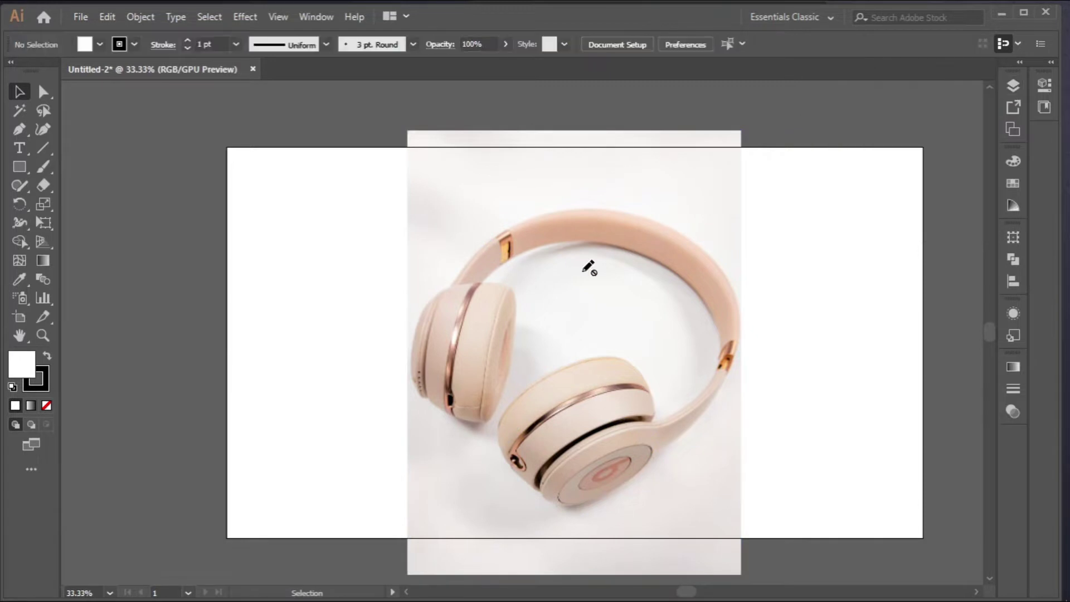
scroll(559, 281, "down", 1)
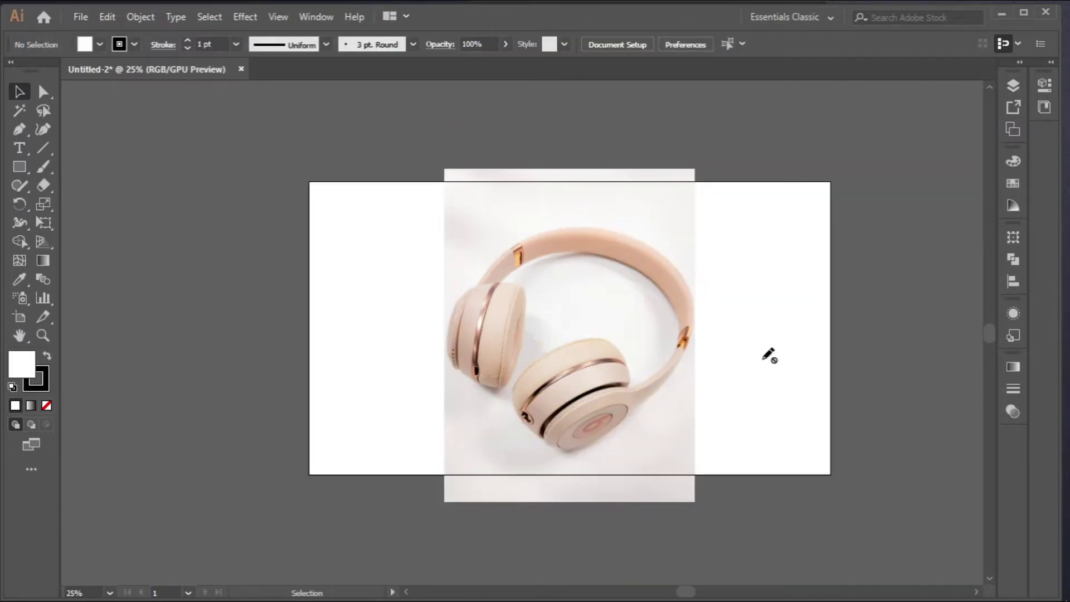
left_click(1013, 86)
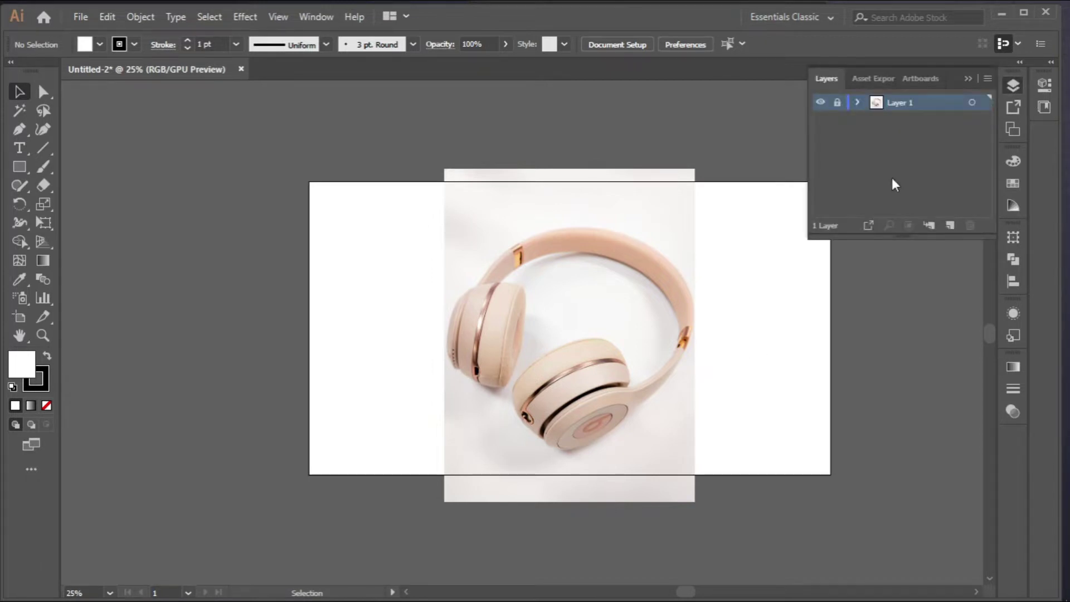
left_click(950, 225)
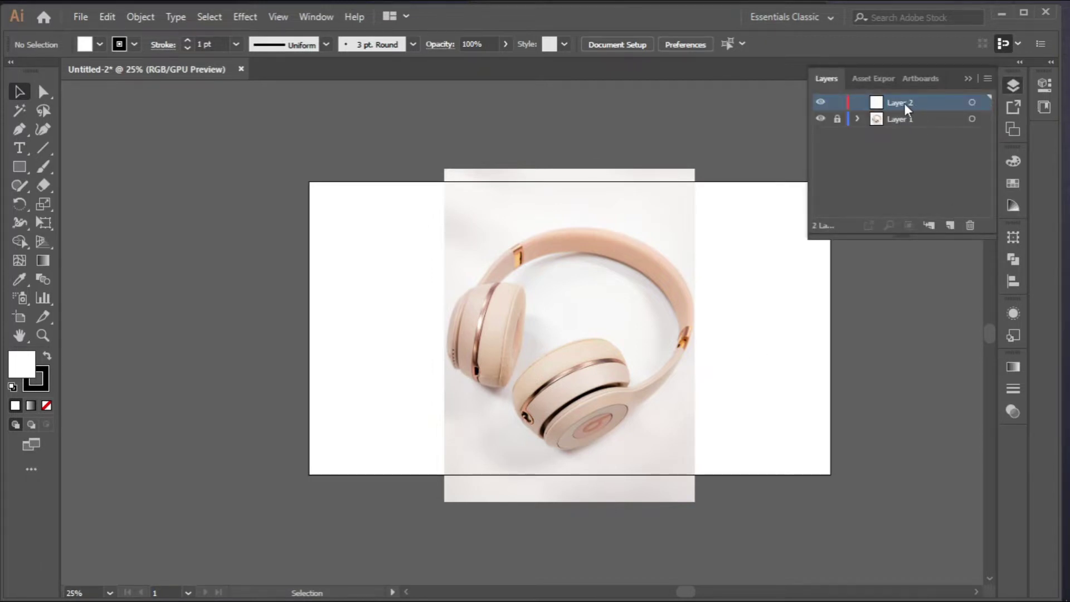
double_click(904, 103)
type("il")
key("Return")
left_click(968, 79)
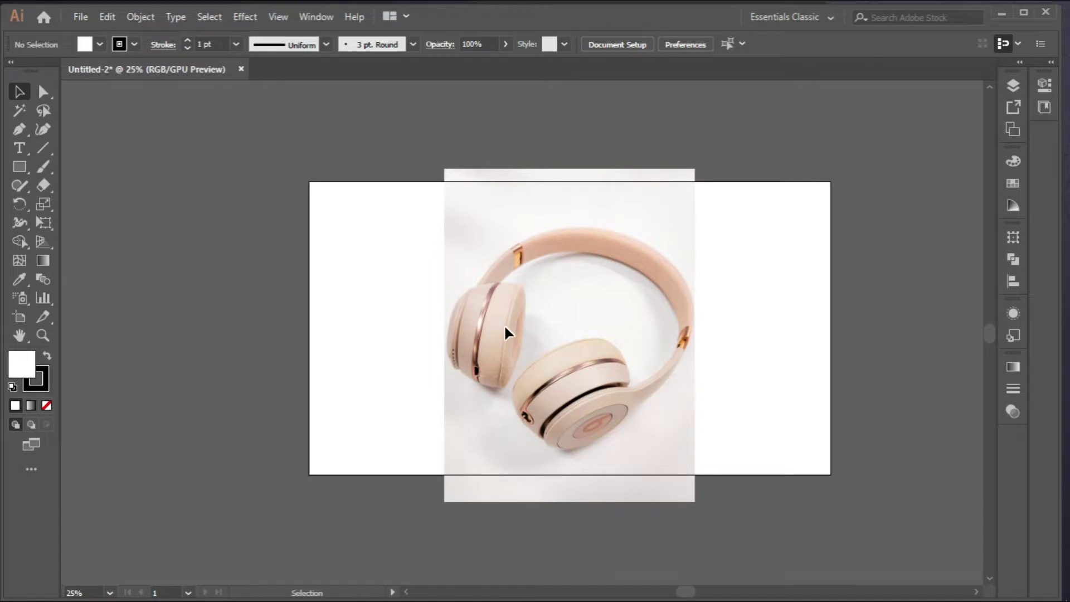
Set the stroke weight to 4 pt and start a Pen tool outline with a curved segment at the left ear cup's lower-left edge
scroll(506, 329, "up", 1)
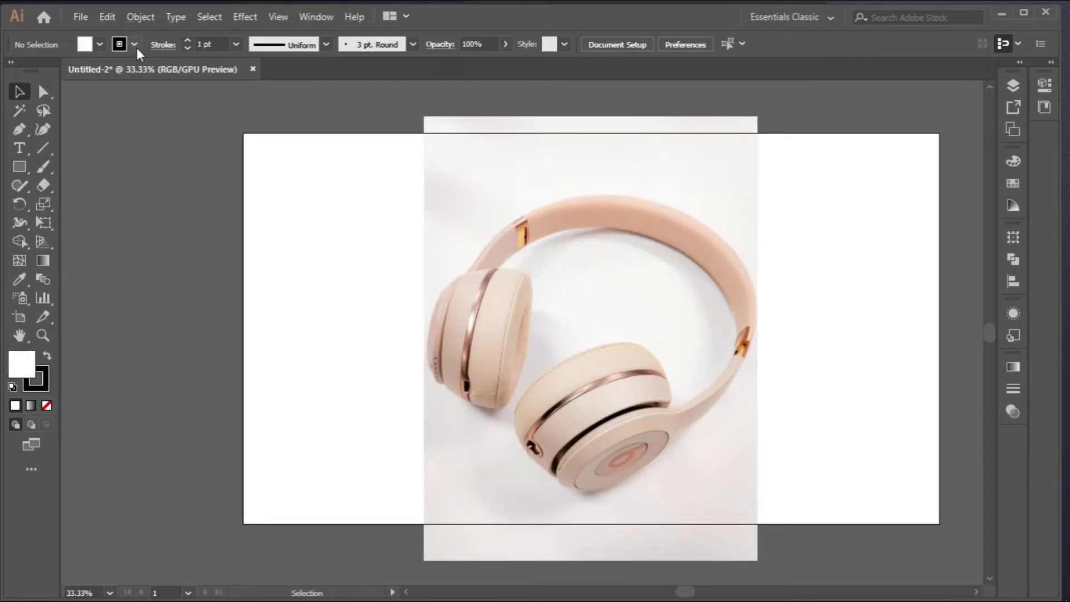
left_click(190, 41)
left_click(19, 130)
scroll(612, 387, "down", 1)
scroll(443, 370, "up", 1)
scroll(443, 371, "up", 2)
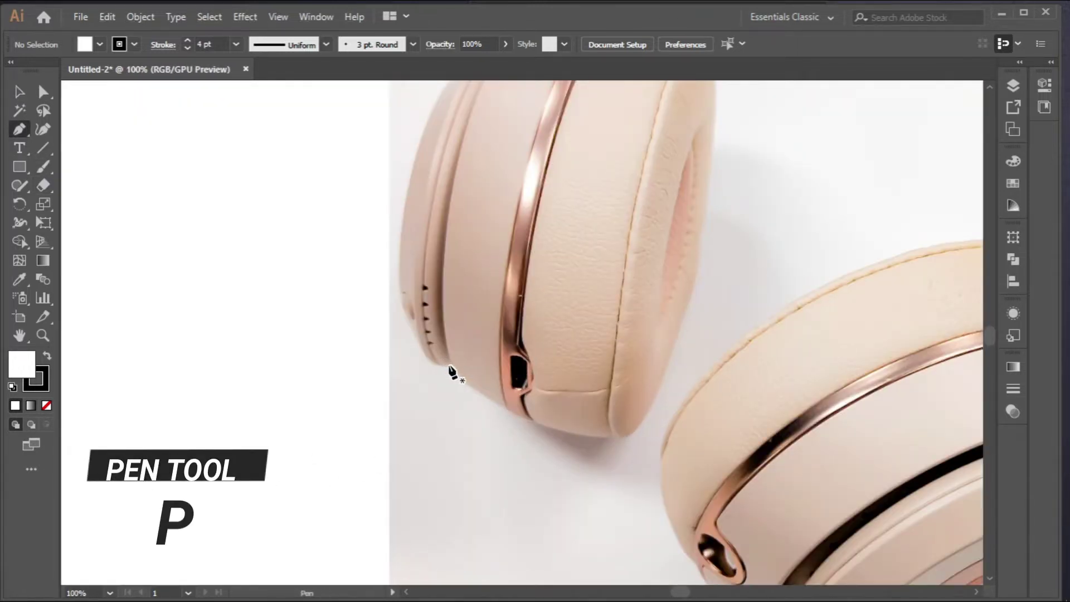
left_click(449, 365)
left_click_drag(404, 338, 386, 261)
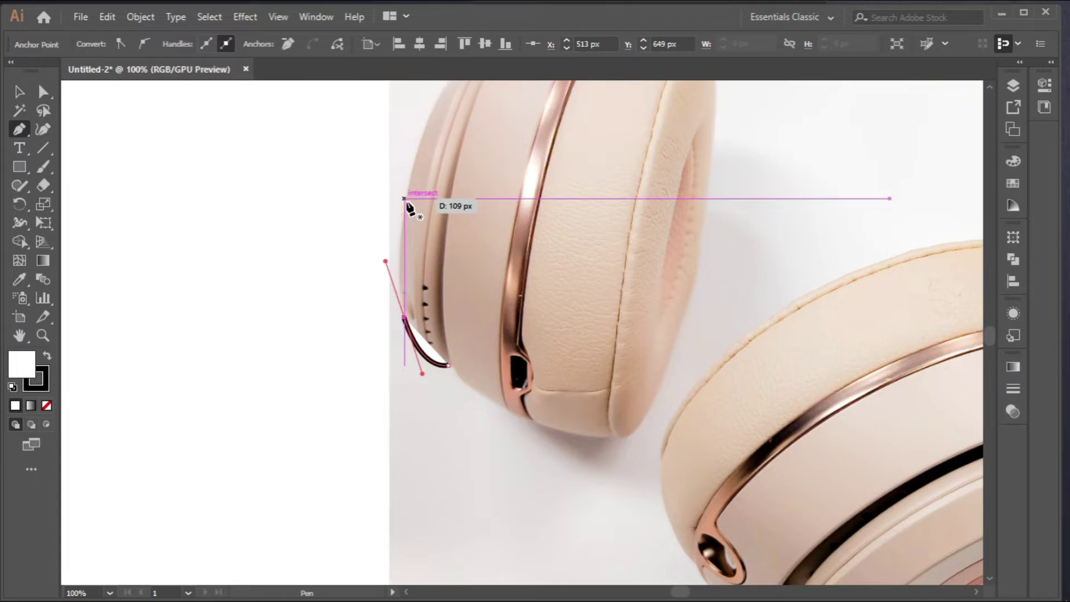
Set the fill of the new ear cup path to None, keeping its black stroke
left_click(19, 91)
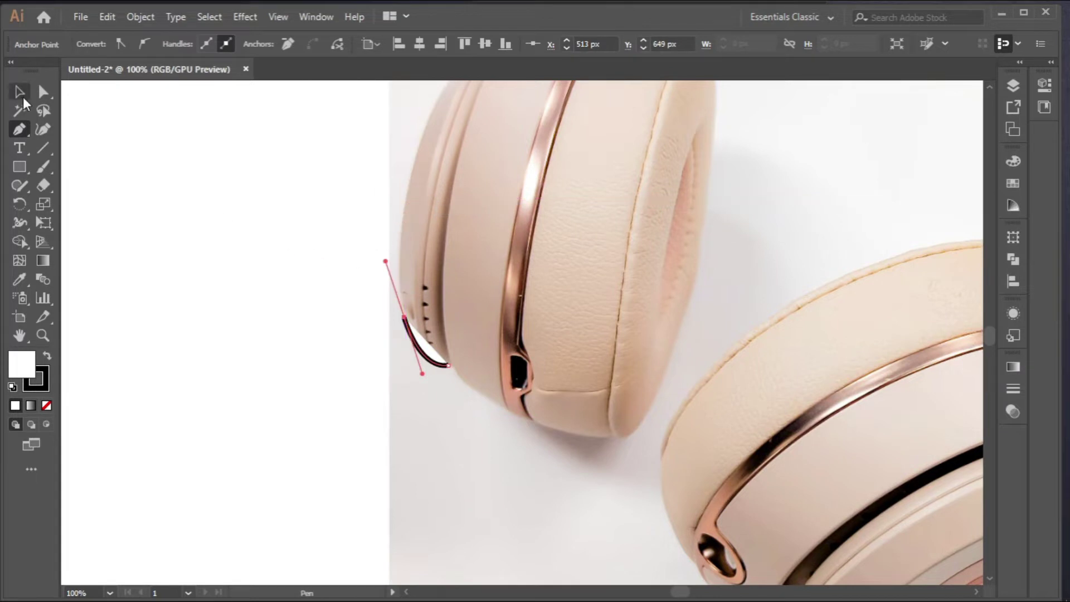
left_click(426, 355)
left_click(98, 45)
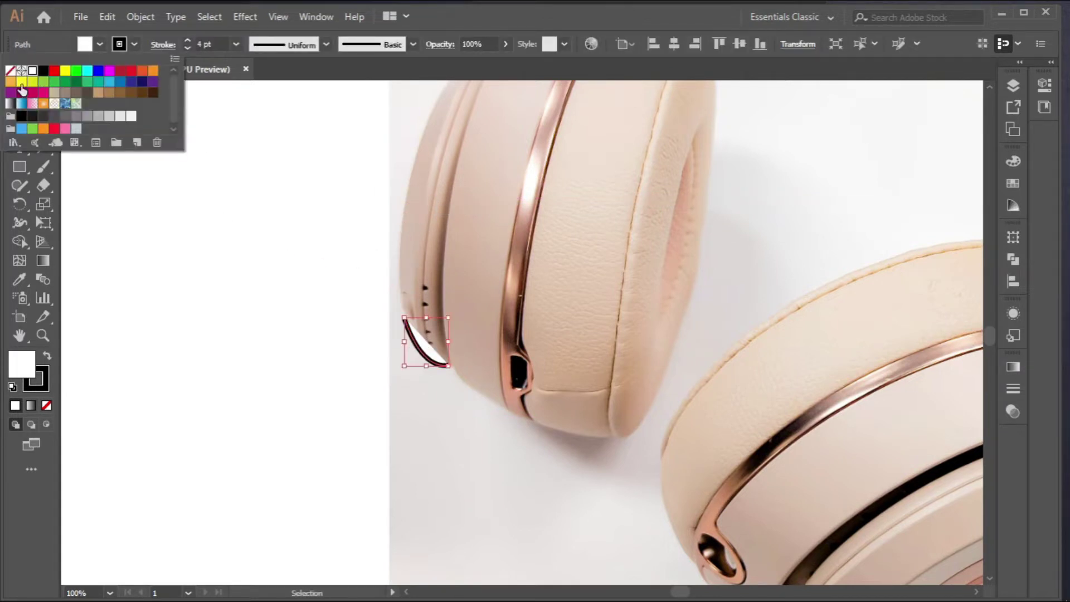
left_click(12, 73)
Continue the path from its open end, tracing the left ear cup's outer edge up to its top
left_click(18, 132)
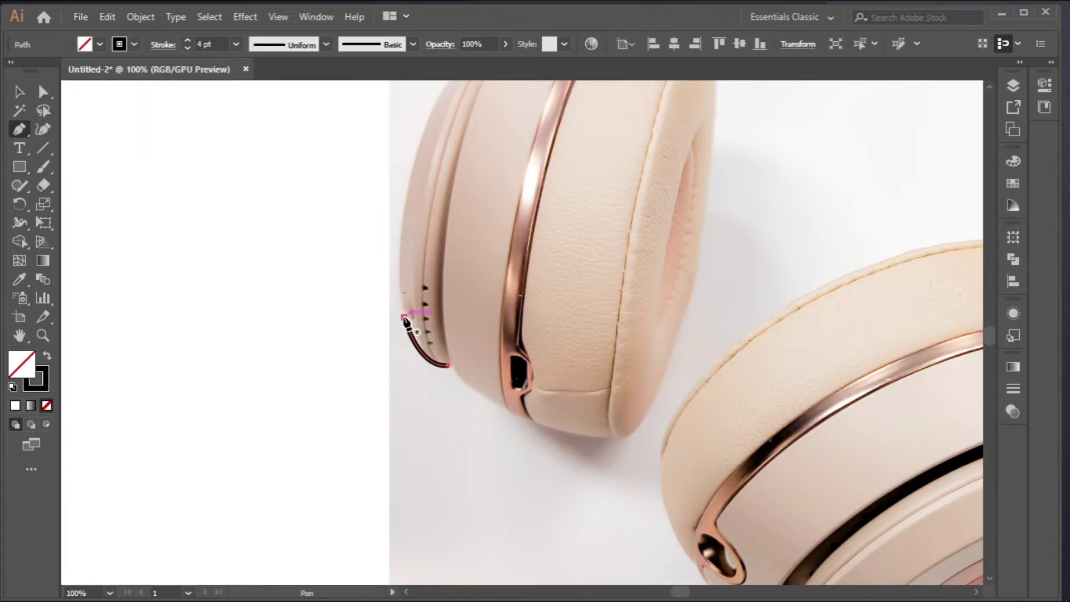
left_click(405, 318)
left_click_drag(454, 301, 392, 450)
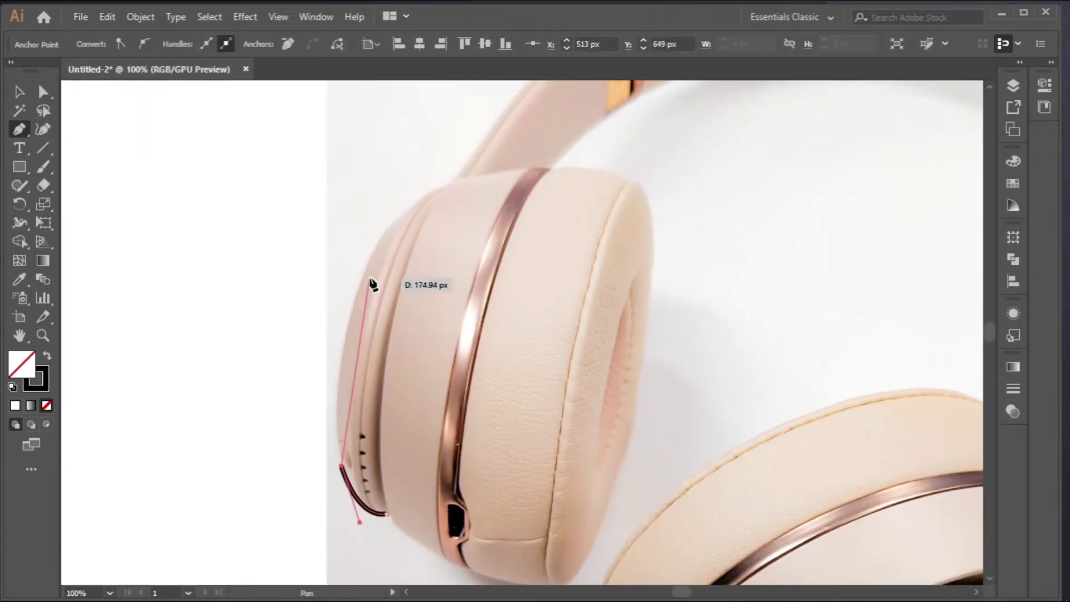
mouse_move(368, 265)
left_mouse_down()
mouse_move(420, 191)
mouse_move(409, 165)
left_mouse_up()
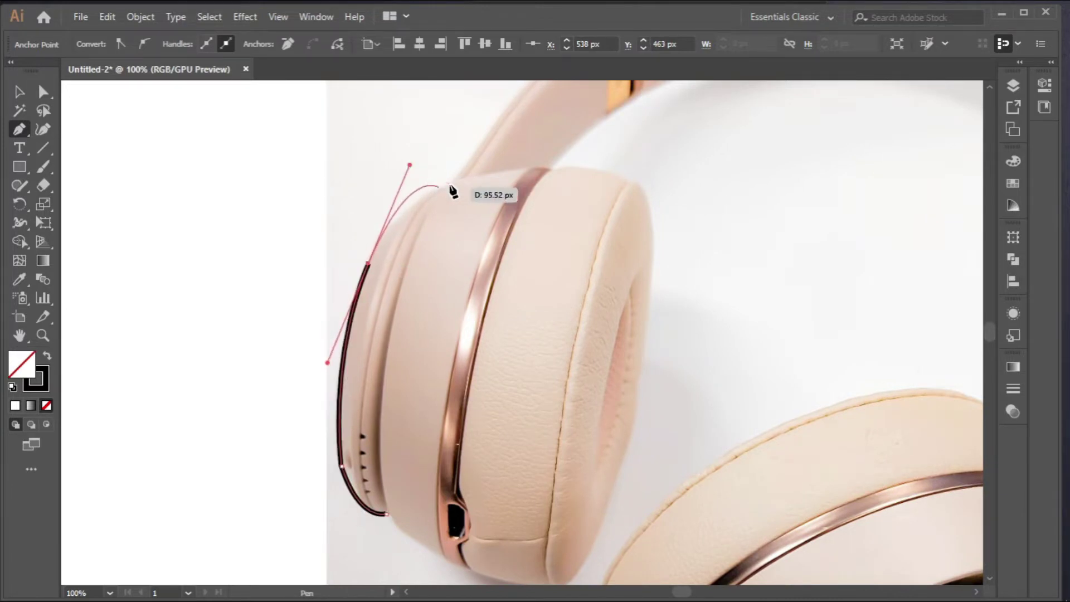
left_click(369, 263)
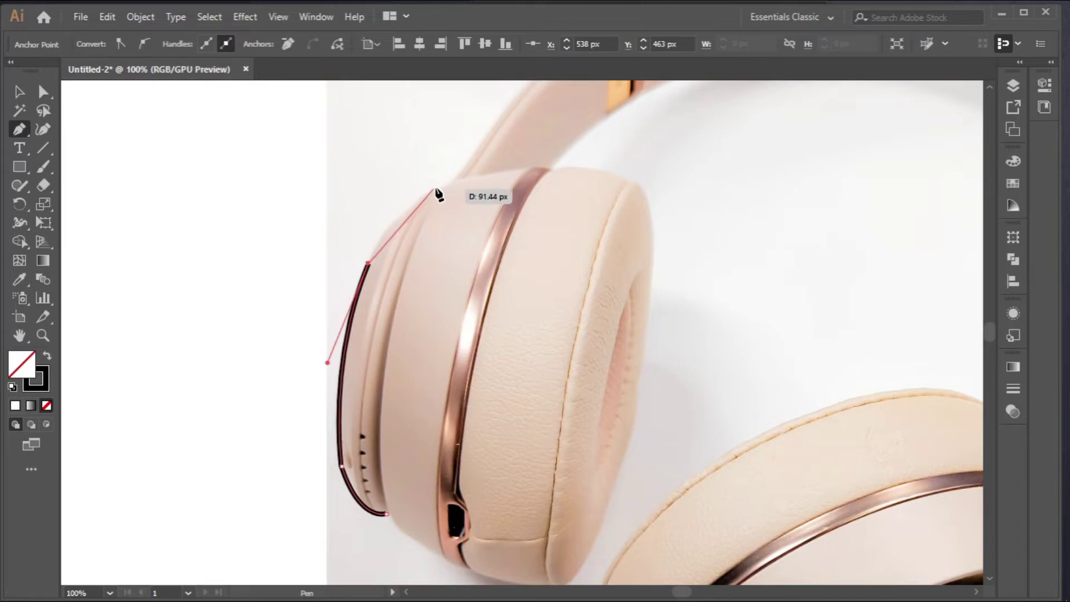
mouse_move(441, 185)
left_mouse_down()
mouse_move(472, 192)
mouse_move(485, 165)
mouse_move(389, 328)
left_mouse_up()
left_click(438, 332)
Trace the left ear cup's cushion side and bottom edge with the Pen tool and close the outline at its starting point
scroll(458, 337, "up", 1)
left_click_drag(569, 346, 632, 374)
scroll(586, 407, "down", 3)
scroll(594, 429, "down", 5)
mouse_move(461, 490)
left_mouse_down()
mouse_move(402, 530)
mouse_move(445, 494)
left_mouse_up()
left_click(445, 489)
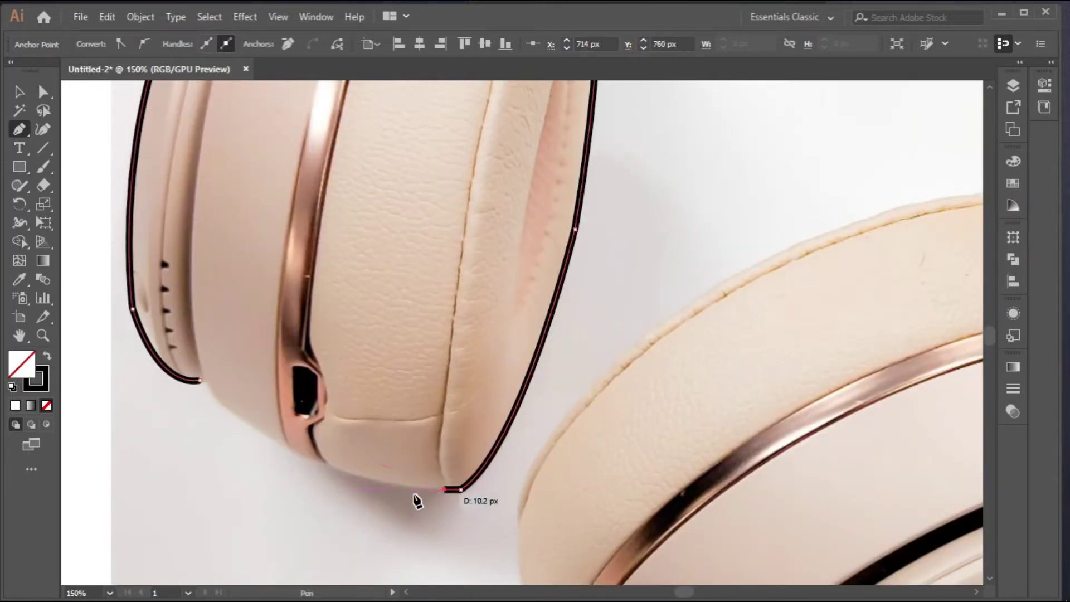
left_click_drag(223, 407, 169, 340)
left_click(223, 406)
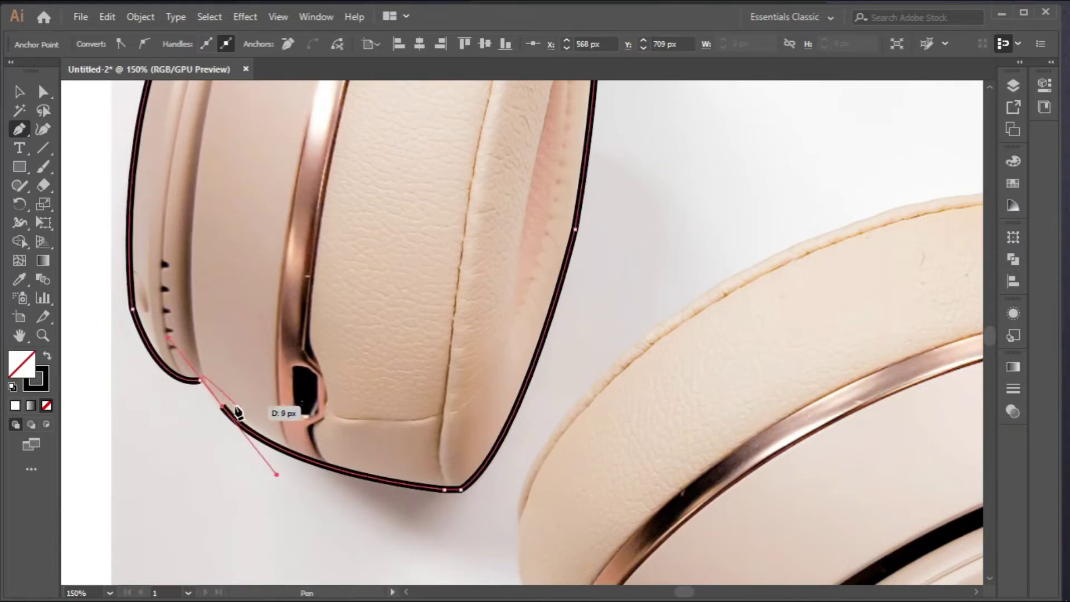
left_click(199, 381)
Trace the front ear cup with the Pen tool from its left edge over the cushion's top to the headband joint
scroll(300, 430, "down", 3)
scroll(300, 431, "down", 1)
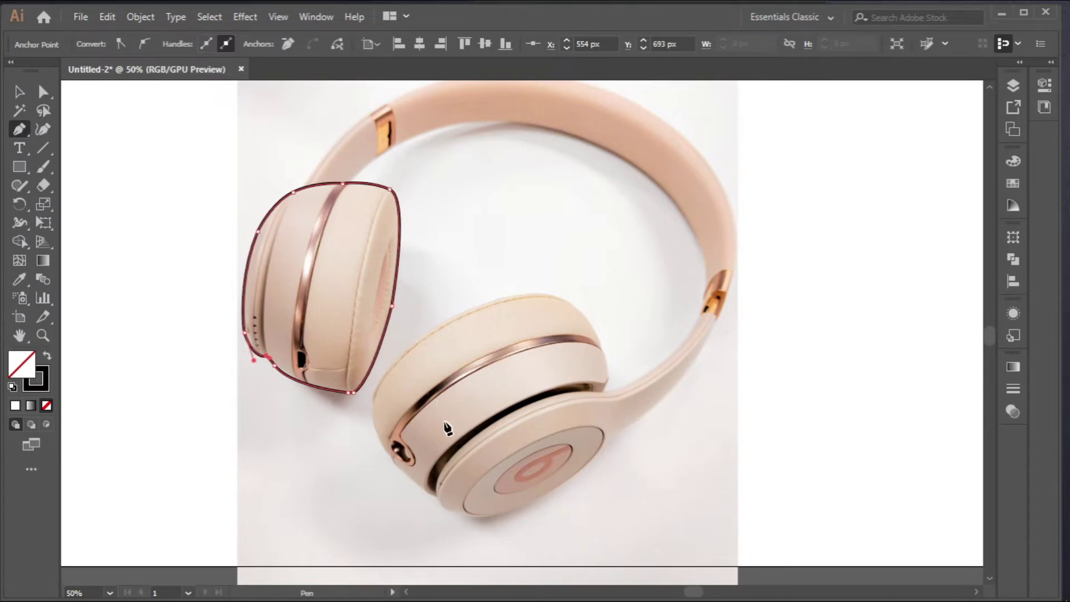
scroll(449, 427, "up", 2)
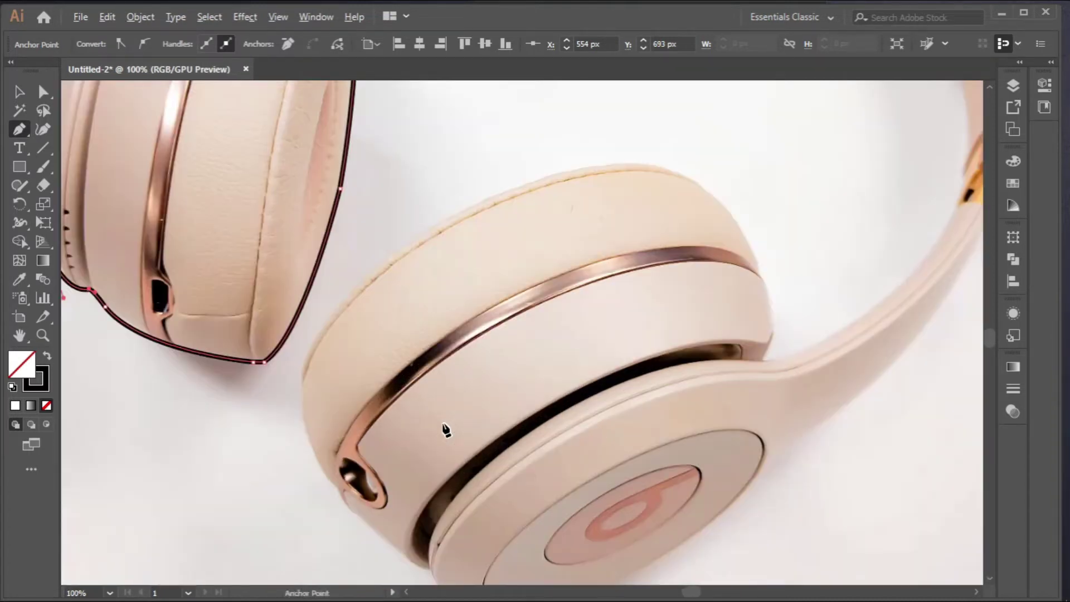
left_click(302, 382)
left_click_drag(469, 208, 635, 123)
left_click(707, 192)
left_click_drag(771, 328, 769, 411)
left_click(770, 329, "alt")
left_click_drag(761, 368, 754, 395)
Run the path across the front ear cup's round cover to its lower corner, and trace the lower-left edge back to the start
scroll(474, 557, "down", 3)
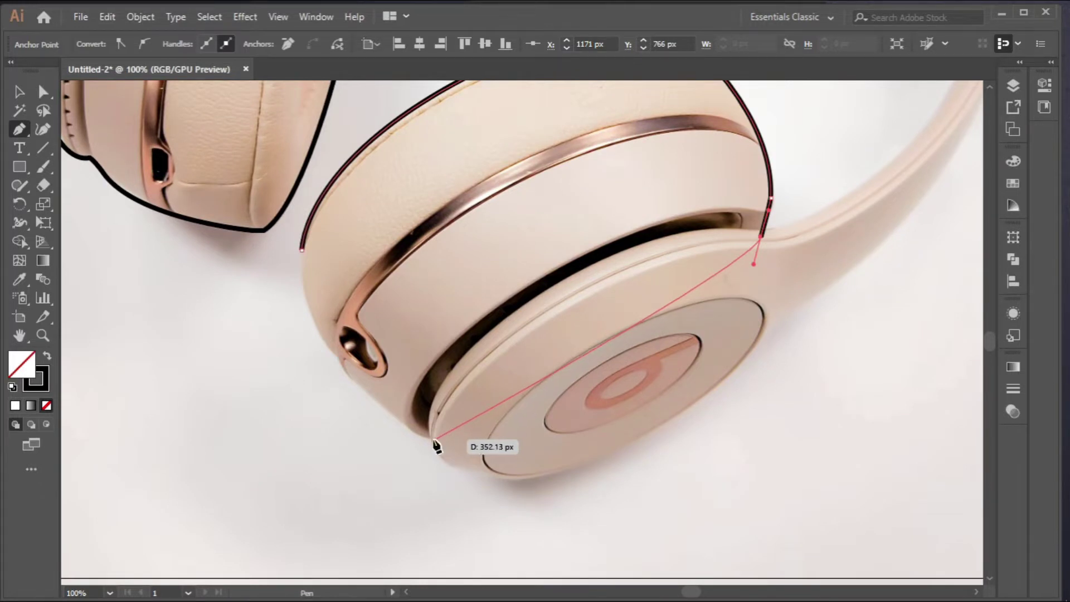
scroll(432, 443, "up", 2)
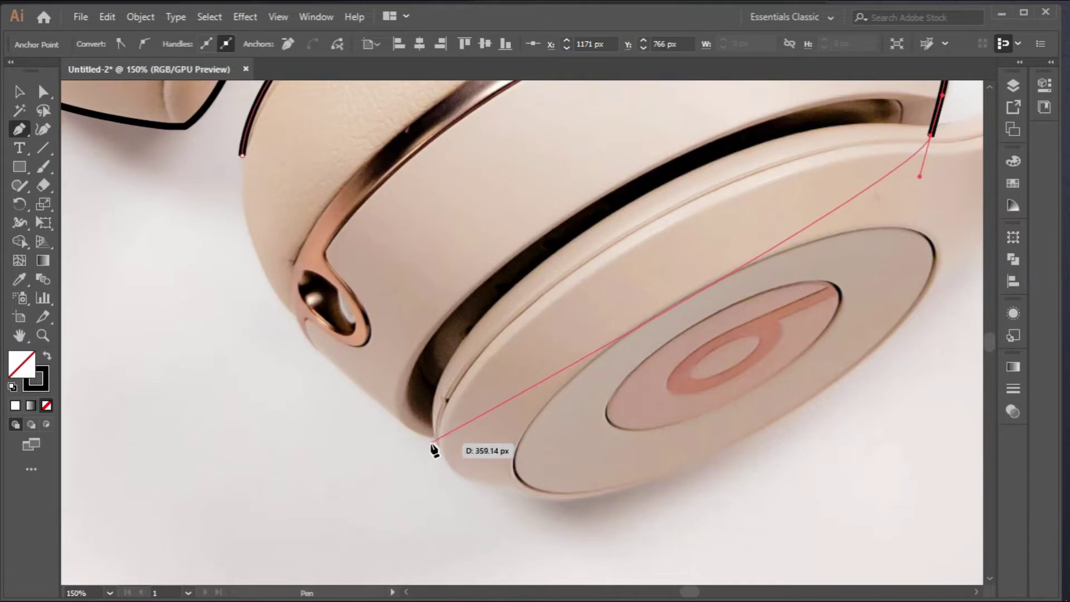
left_click(438, 441)
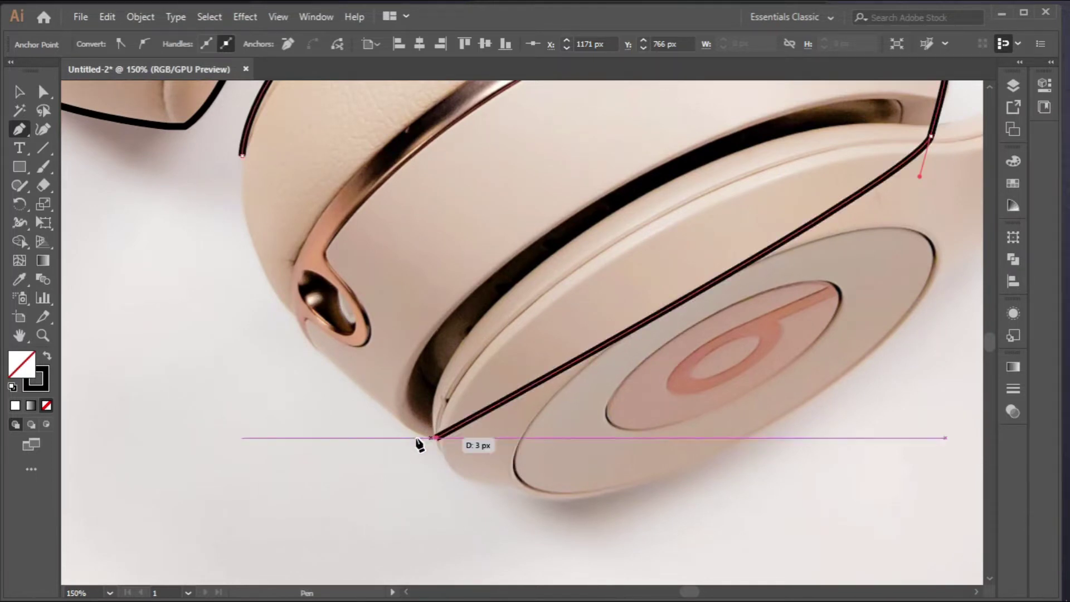
left_click_drag(416, 430, 607, 413)
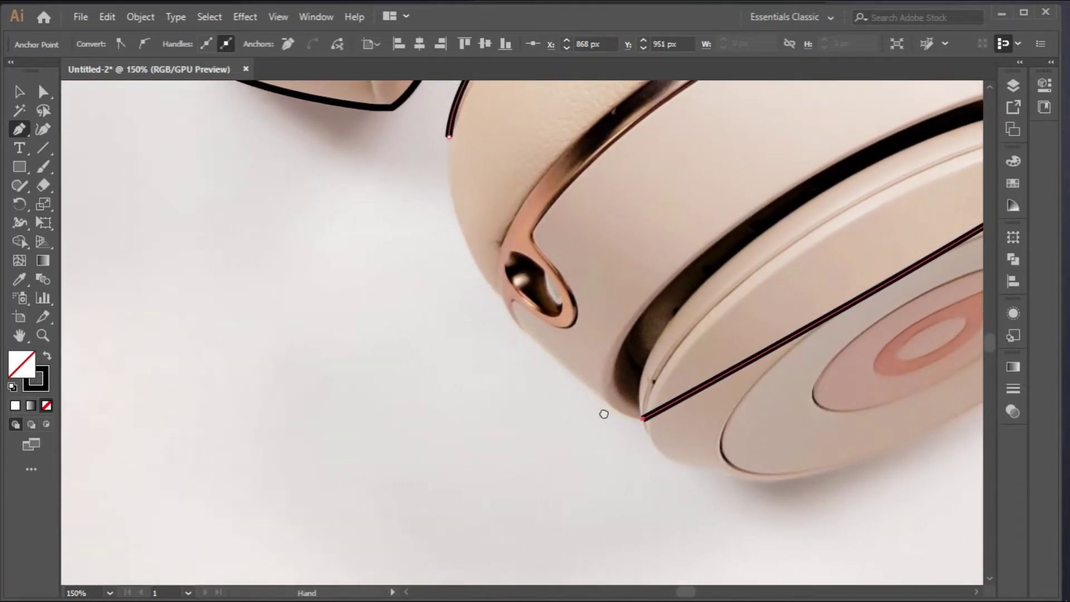
mouse_move(502, 297)
left_mouse_down()
mouse_move(487, 253)
mouse_move(459, 239)
mouse_move(463, 292)
mouse_move(420, 416)
left_mouse_up()
left_click_drag(394, 301, 402, 252)
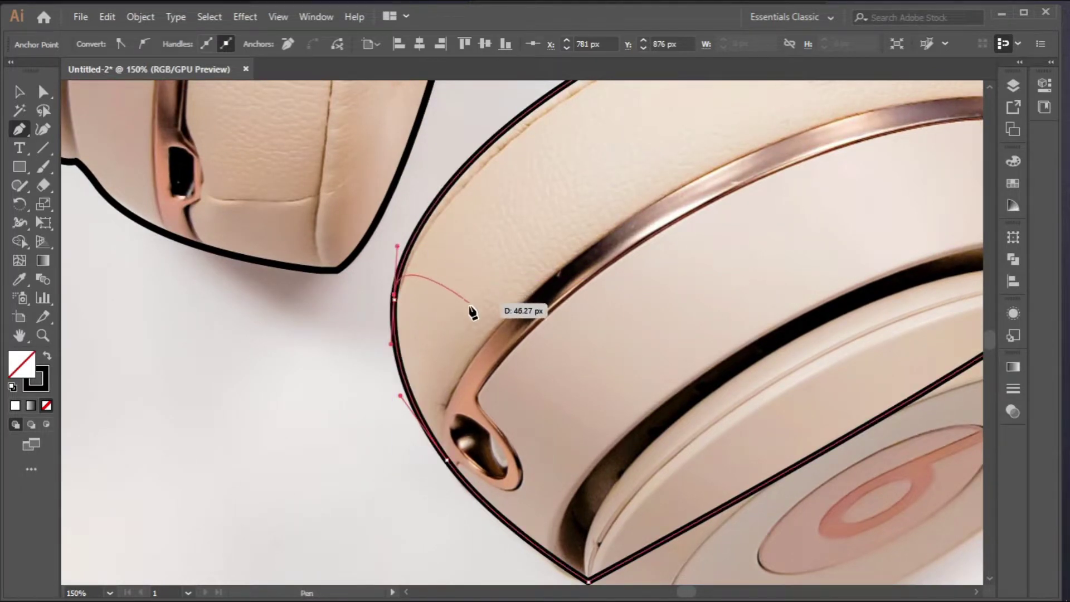
scroll(440, 339, "down", 2)
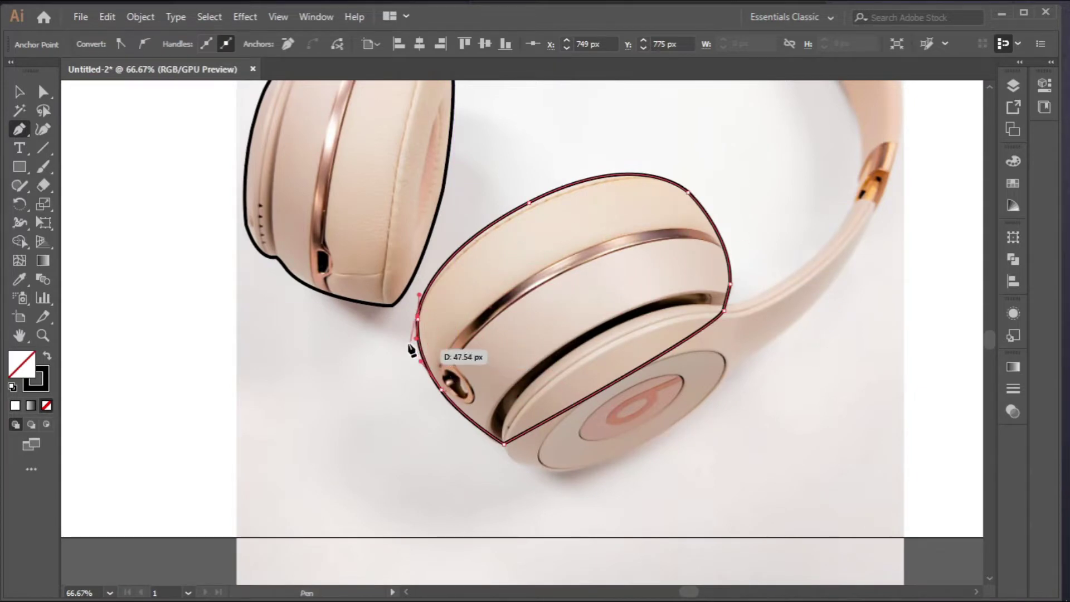
scroll(411, 351, "up", 6)
scroll(519, 354, "down", 3)
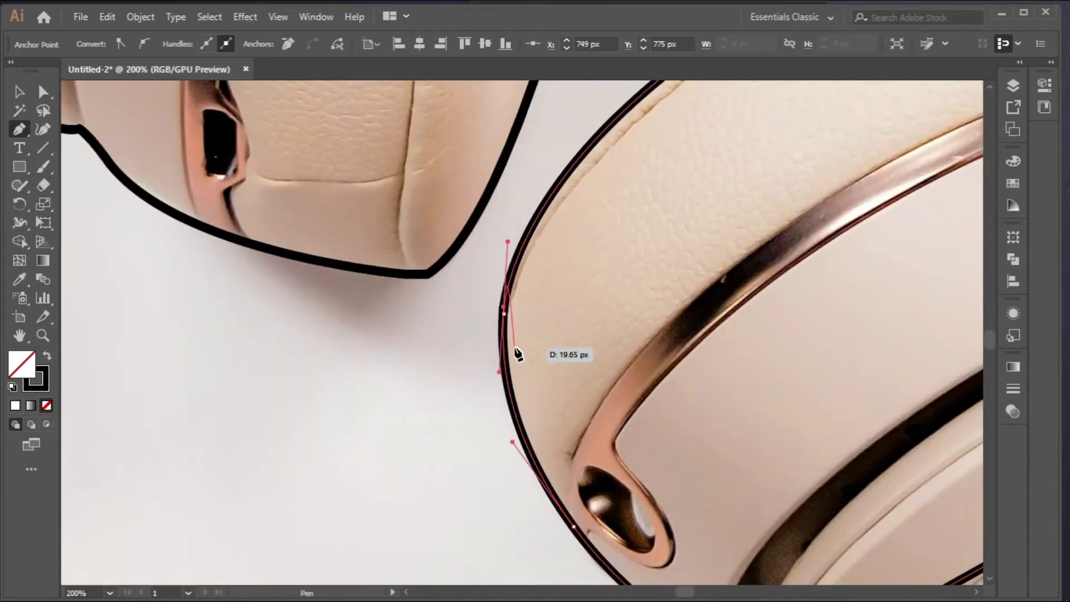
scroll(621, 430, "down", 3)
left_click_drag(706, 442, 493, 422)
scroll(421, 505, "up", 2)
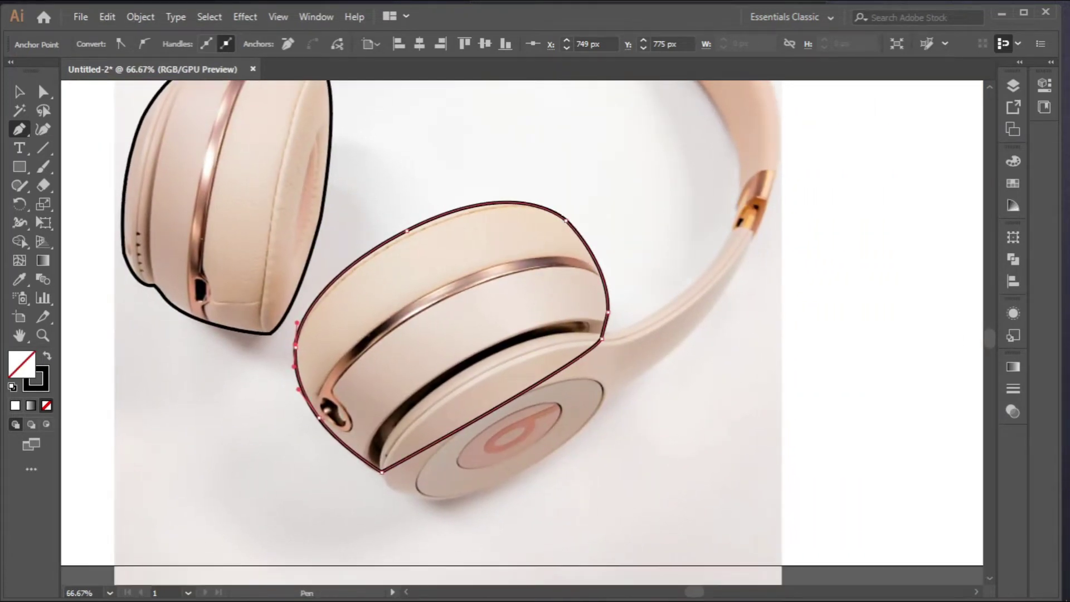
Start a new path at the front ear cup's lower corner and trace the round cover's upper edge toward the headband joint
left_click(389, 489)
left_click_drag(469, 319, 590, 224)
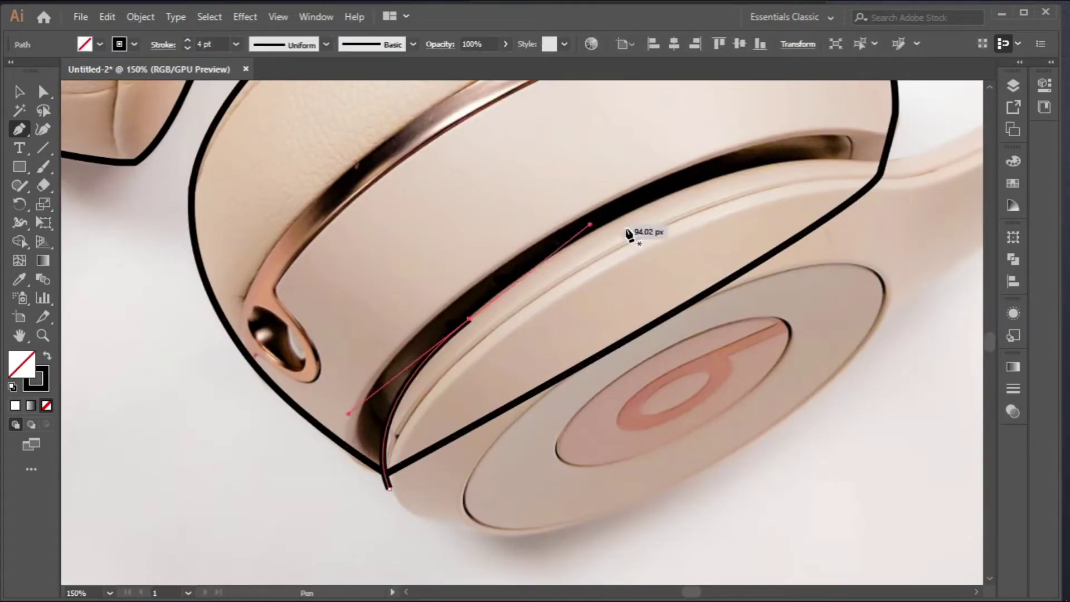
left_click(470, 319)
left_click_drag(750, 171, 887, 144)
left_click(750, 171)
Continue the path along the headband's inner edge, around the arch and down to the top of the left ear cup
left_click_drag(752, 172, 345, 280)
left_click_drag(484, 269, 574, 280)
left_click_drag(708, 129, 540, 282)
left_click_drag(578, 227, 552, 262)
key("ctrl+minus")
key("ctrl+minus")
left_click_drag(577, 301, 489, 228)
left_click(427, 204)
left_click_drag(426, 205, 718, 323)
mouse_move(489, 339)
left_mouse_down()
mouse_move(383, 403)
mouse_move(357, 476)
left_mouse_up()
key("ctrl+plus")
key("ctrl+plus")
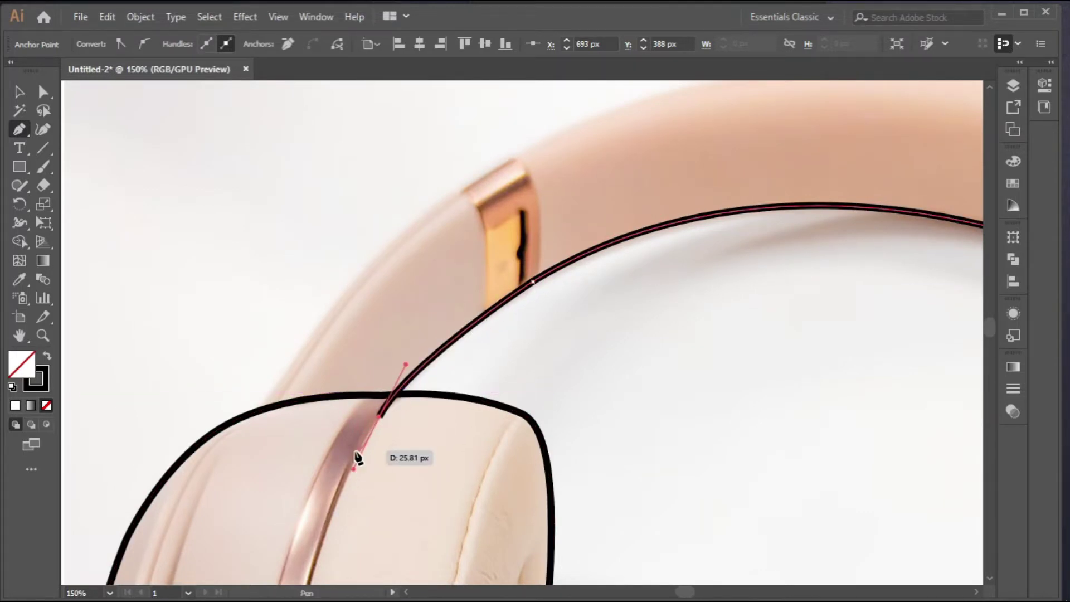
Select the headband path and left ear cup outline, and trim the overlapping line end inside the cup with the Shape Builder tool
scroll(401, 456, "down", 1)
key("ctrl+minus")
key("ctrl+minus")
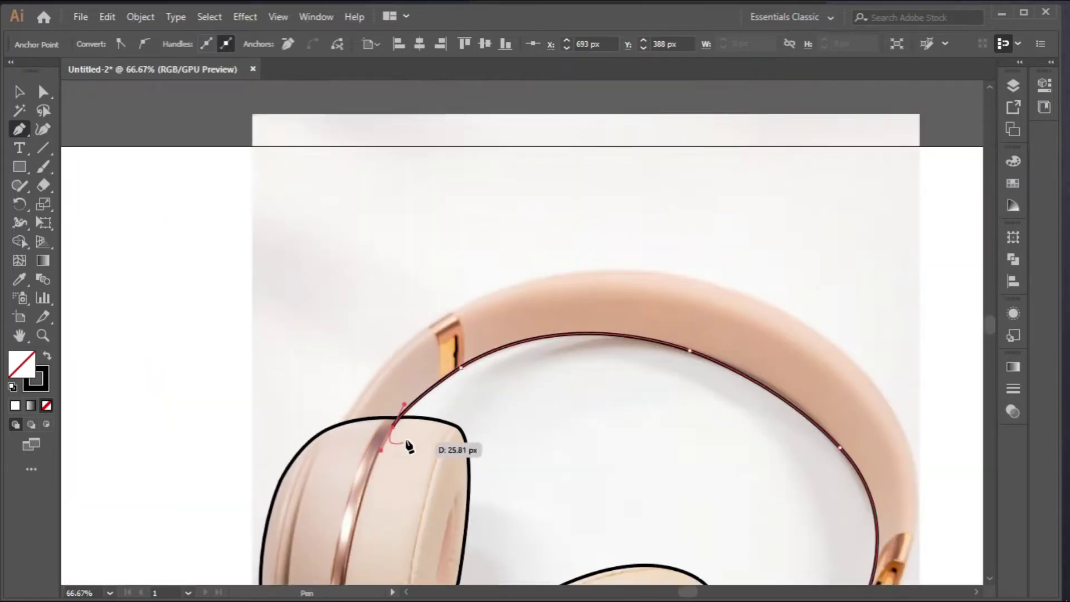
scroll(426, 385, "down", 2)
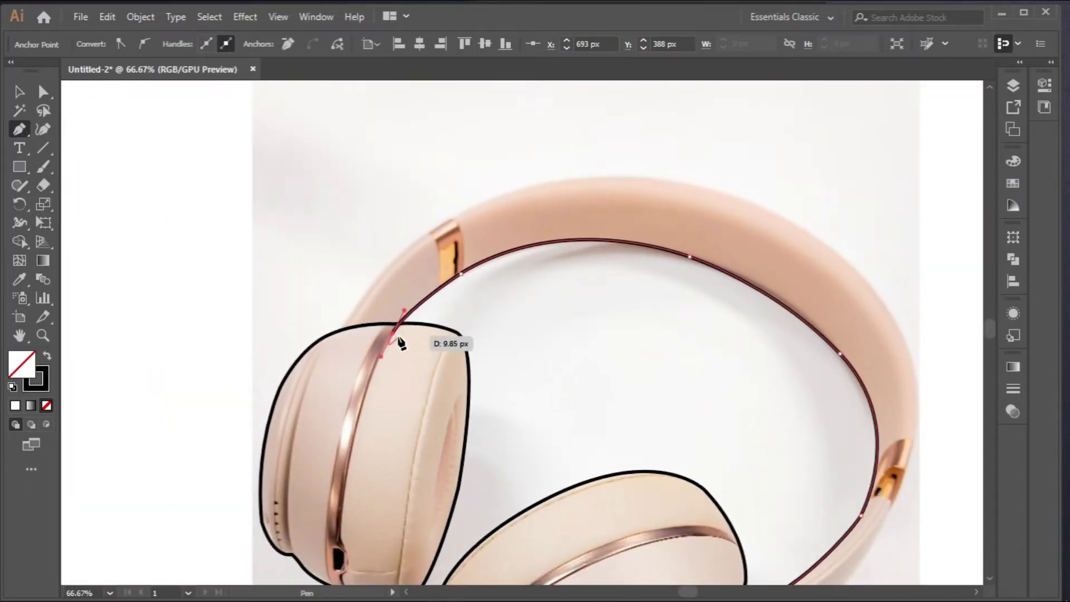
key("ctrl+plus")
key("ctrl+plus")
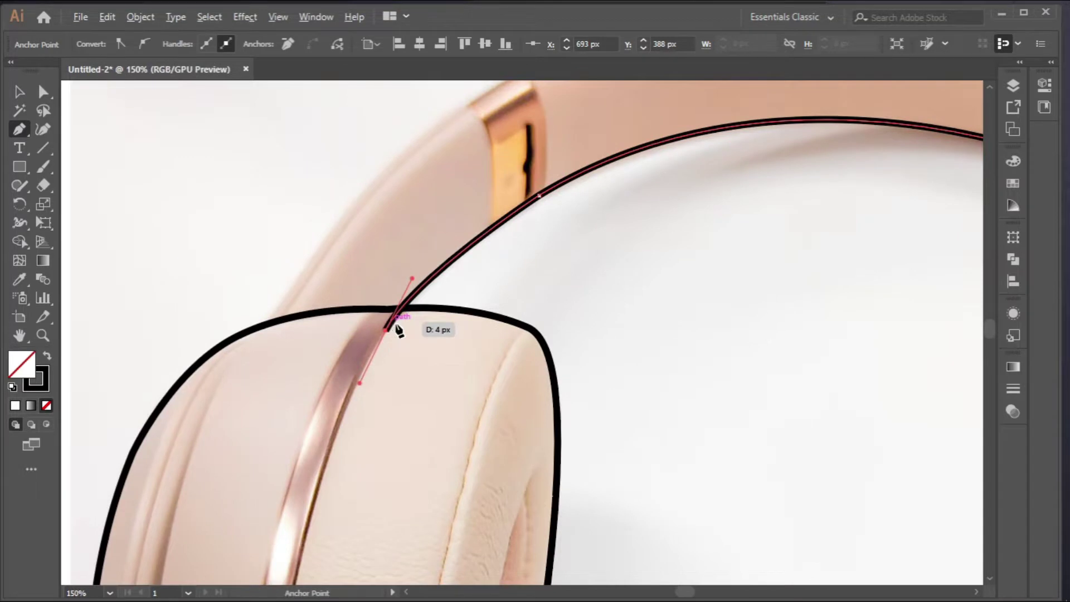
key("ctrl+minus")
key("ctrl+minus")
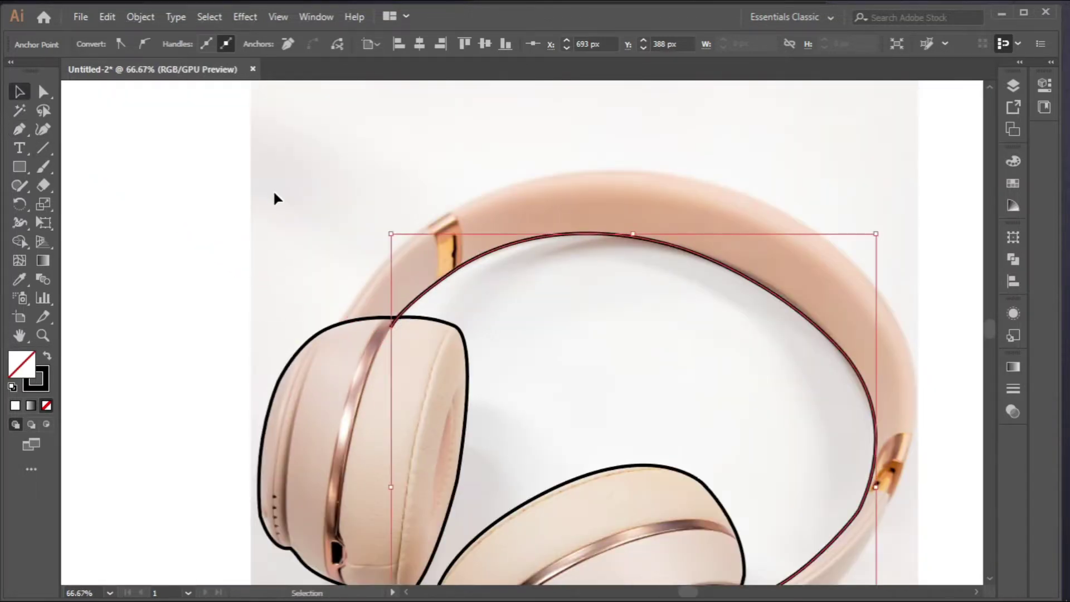
left_click_drag(274, 193, 449, 356)
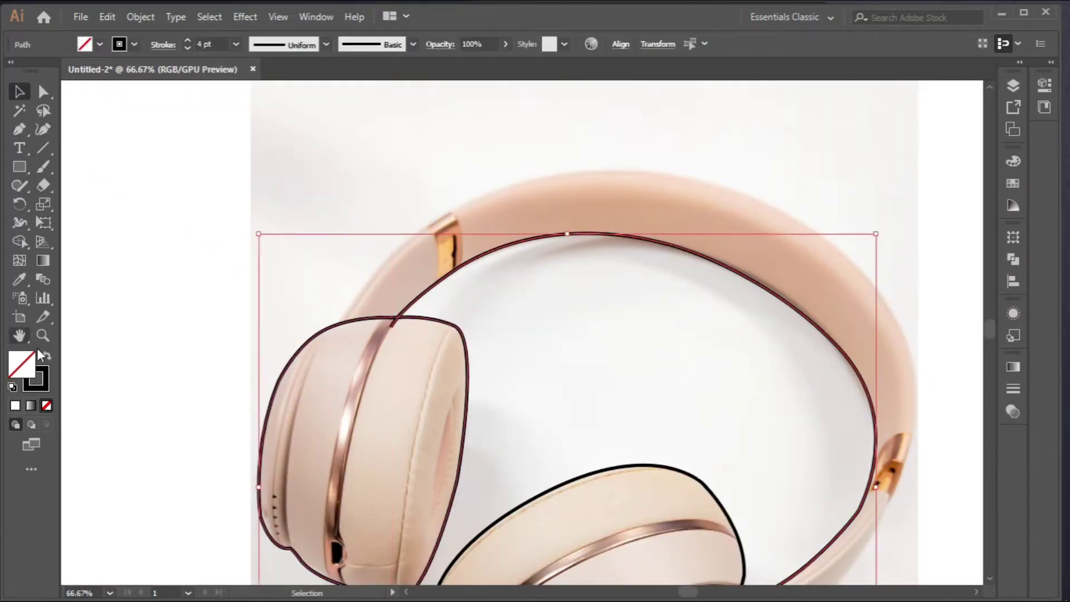
left_click(25, 243)
scroll(400, 336, "up", 3)
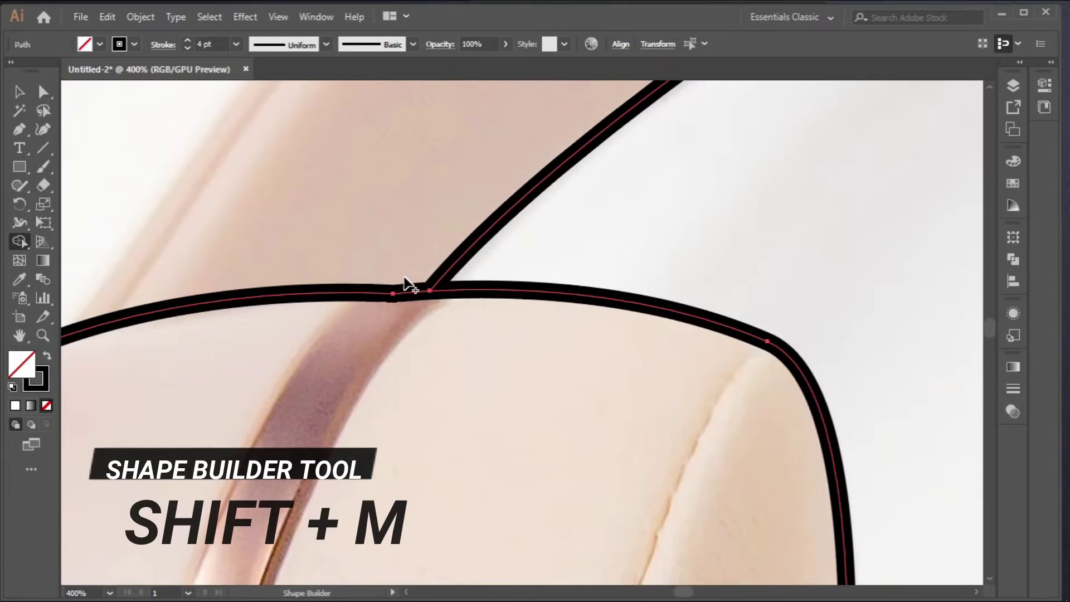
scroll(434, 301, "down", 3)
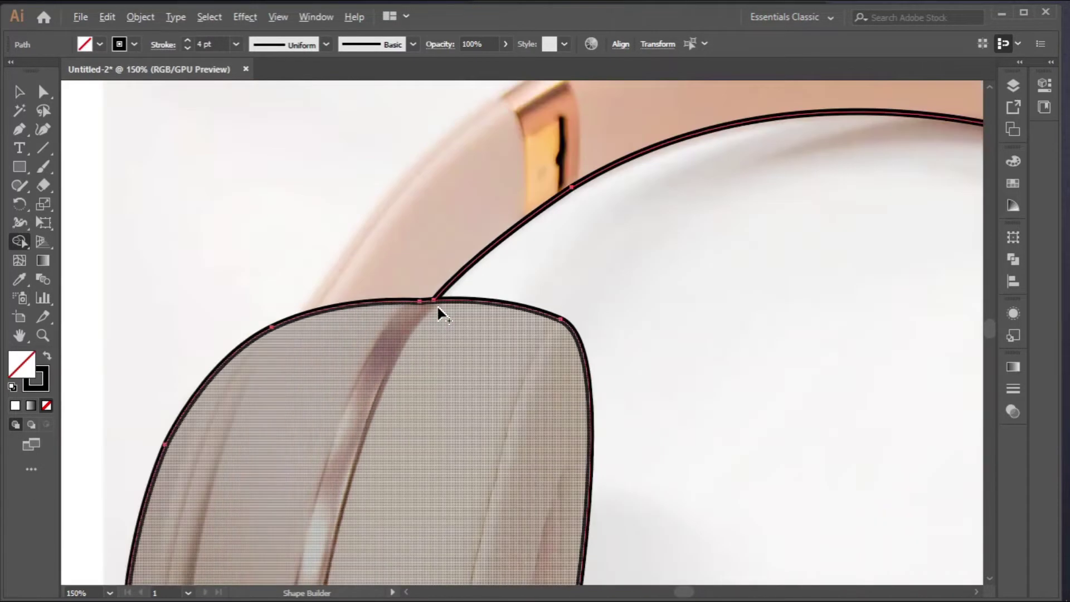
scroll(437, 305, "down", 3)
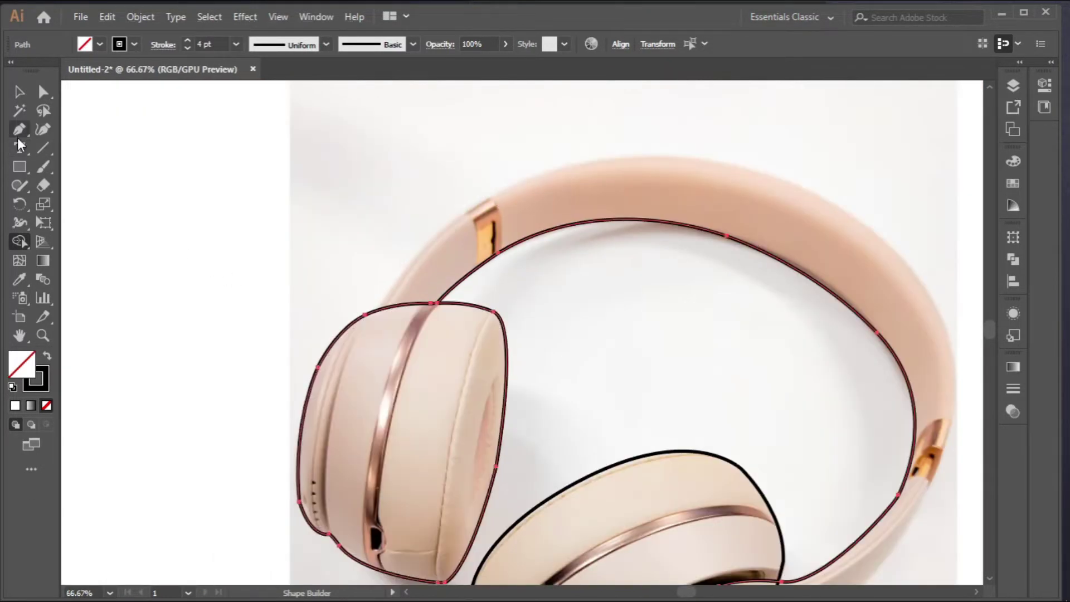
Trace the headband's outer edge with the Pen tool from the left ear cup over the top of the arch
left_click(18, 131)
scroll(403, 314, "up", 2)
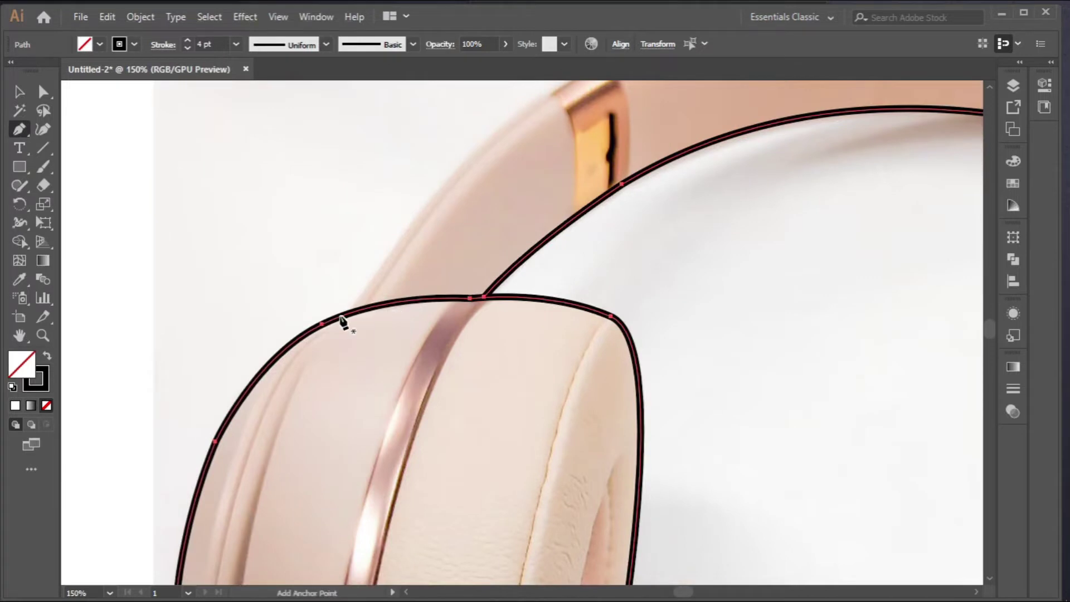
left_click(345, 326)
left_click_drag(543, 108, 558, 185)
left_click_drag(718, 142, 441, 287)
left_click(445, 286)
left_click_drag(881, 320, 809, 393)
left_click_drag(666, 461, 492, 240)
left_click(724, 454)
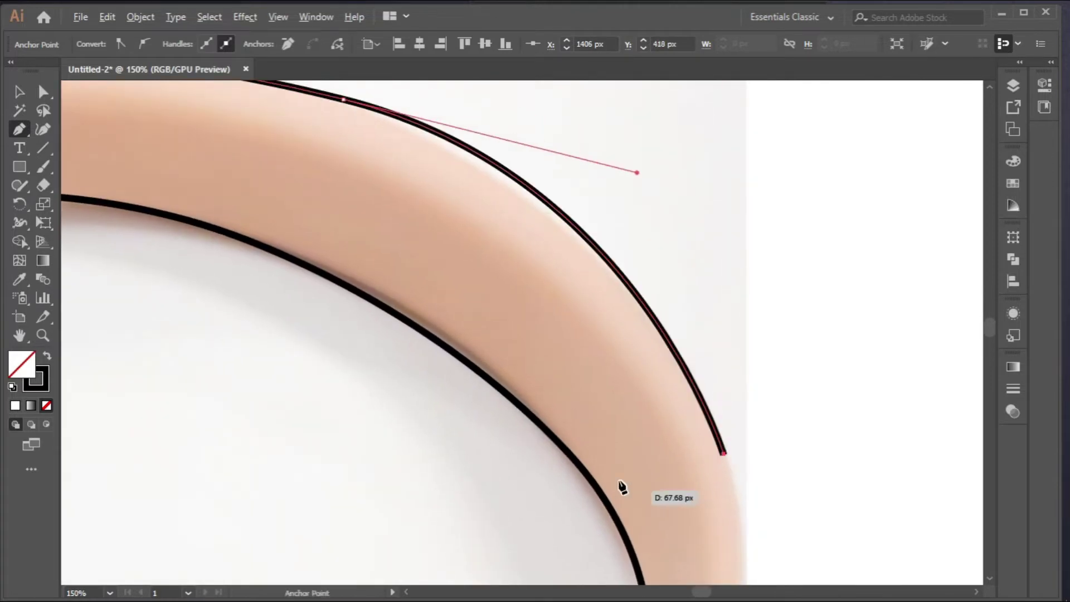
Continue the outer edge down the headband's far side to where it meets the front ear cup's round cover
scroll(620, 494, "down", 1)
left_click_drag(621, 494, 613, 93)
scroll(635, 369, "down", 1)
left_click_drag(640, 338, 579, 443)
left_click(521, 463)
scroll(520, 463, "down", 3)
scroll(435, 399, "up", 2)
left_click_drag(563, 239, 533, 295)
Trace the lower edge of the front ear cup's round cover and close the headband outline at its starting point
left_click_drag(371, 409, 702, 350)
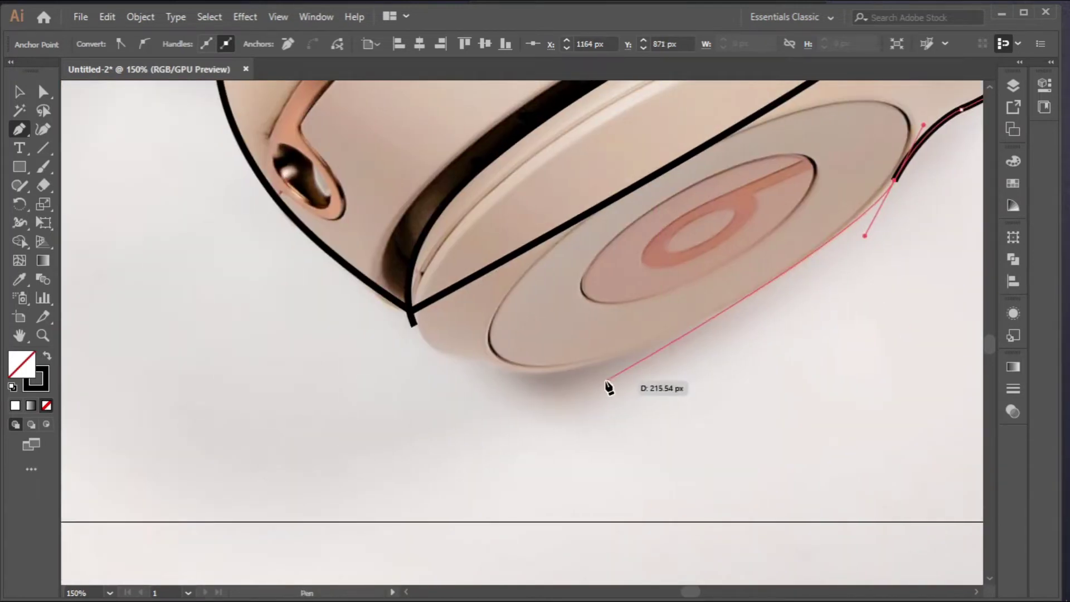
left_click(729, 309)
scroll(687, 336, "down", 1)
scroll(669, 346, "left", 5)
scroll(669, 345, "up", 1)
left_click_drag(636, 349, 544, 303)
scroll(664, 413, "down", 2)
left_click_drag(855, 401, 698, 442)
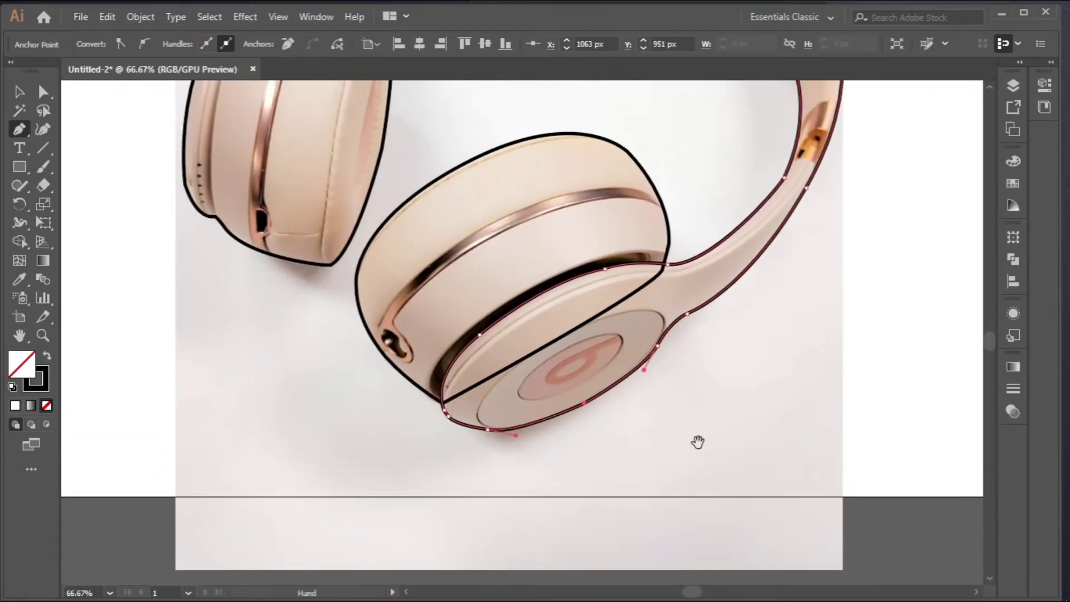
Select the front ear cup and headband outlines, and remove the diagonal line crossing the round cover with the Shape Builder tool
left_click(18, 94)
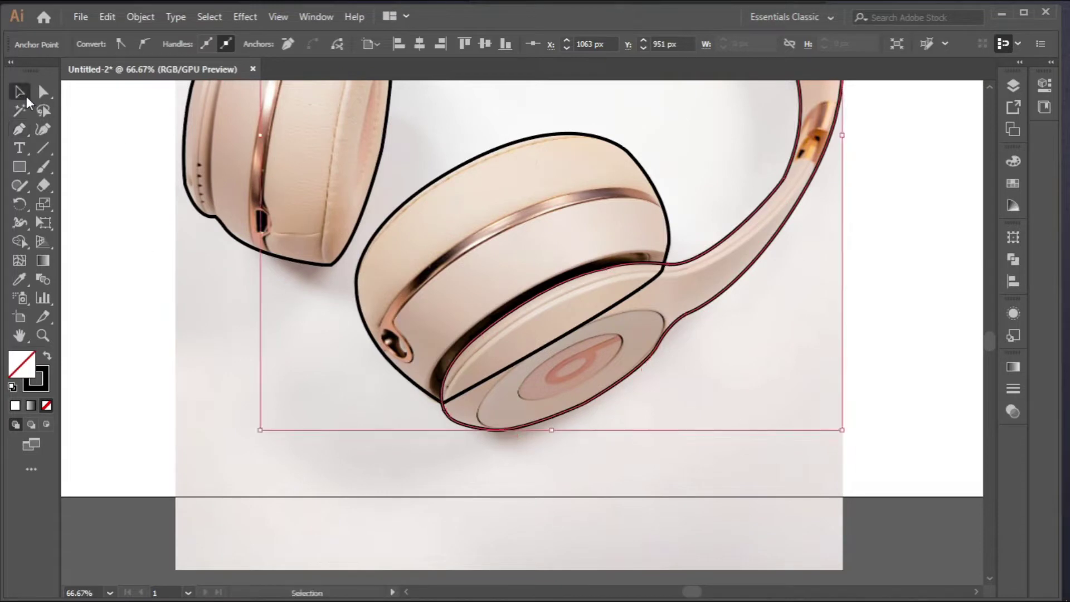
left_click_drag(529, 262, 532, 263)
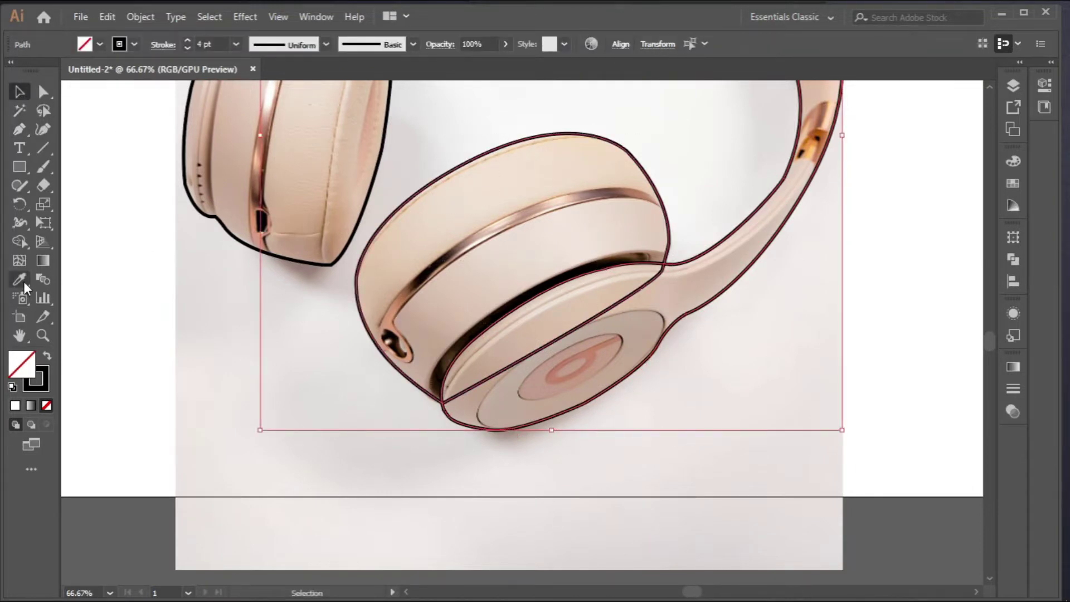
left_click(21, 243)
scroll(494, 383, "up", 4)
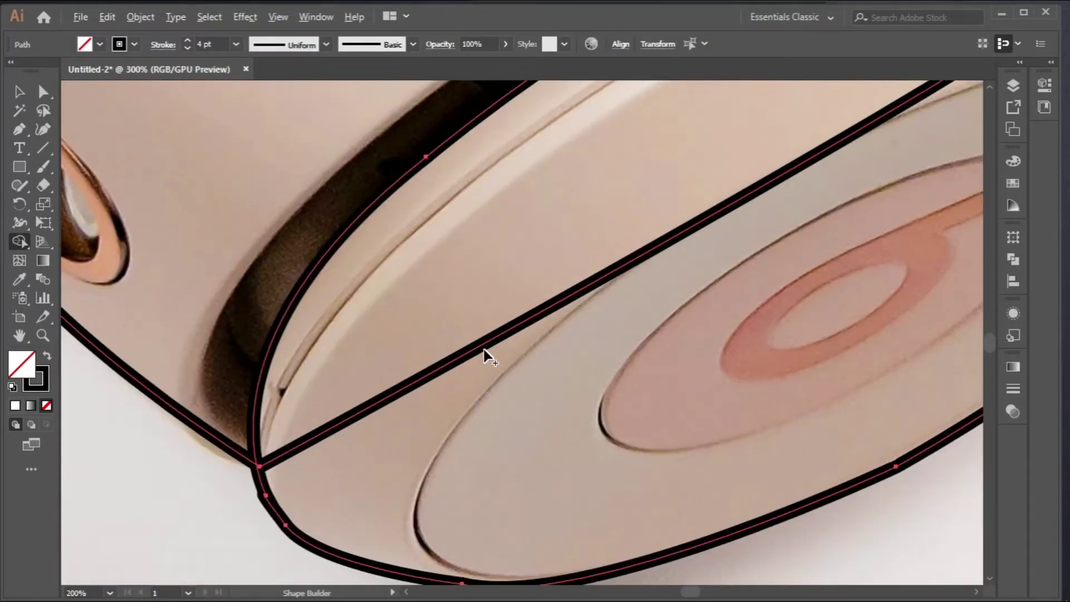
left_click(485, 346, "alt")
scroll(520, 356, "down", 4)
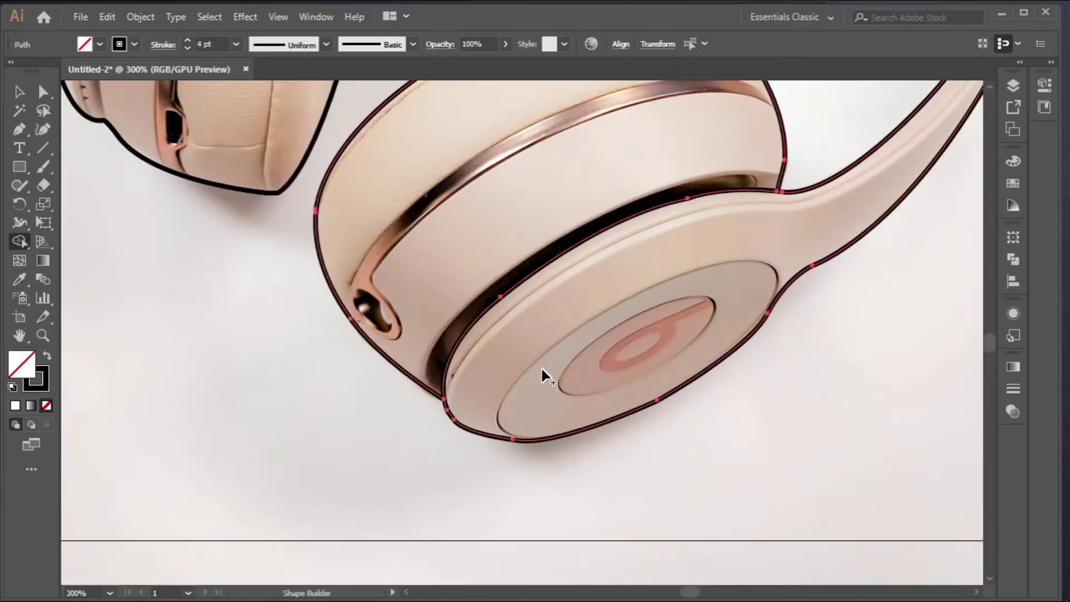
scroll(541, 367, "down", 1)
Draw an ellipse on the front ear cup's round cover, then rotate and resize it to fit the large inset disc
left_click(22, 131)
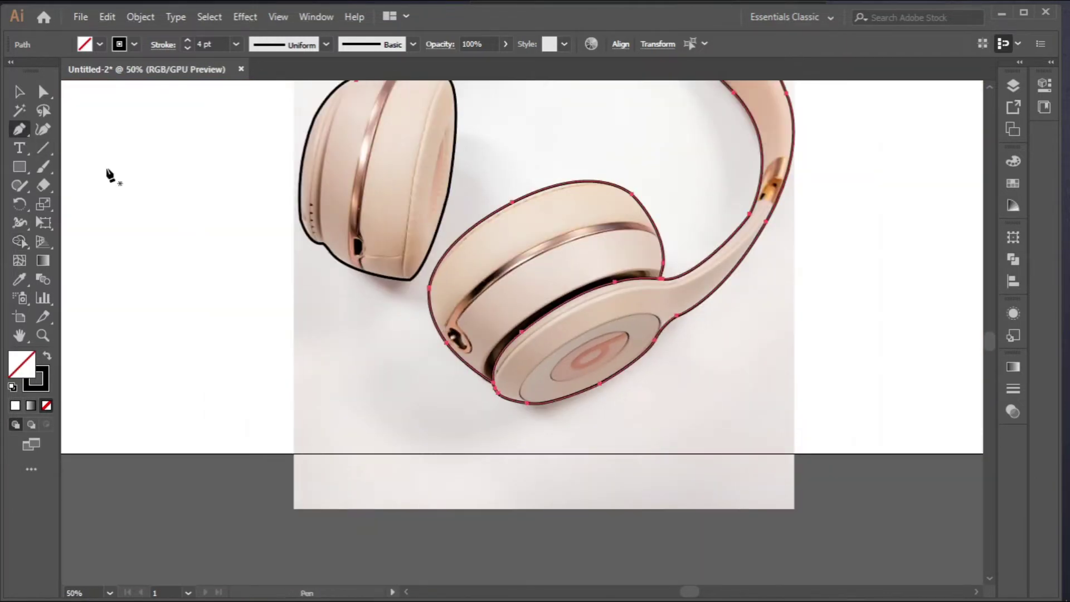
scroll(531, 325, "up", 2)
left_click(19, 166)
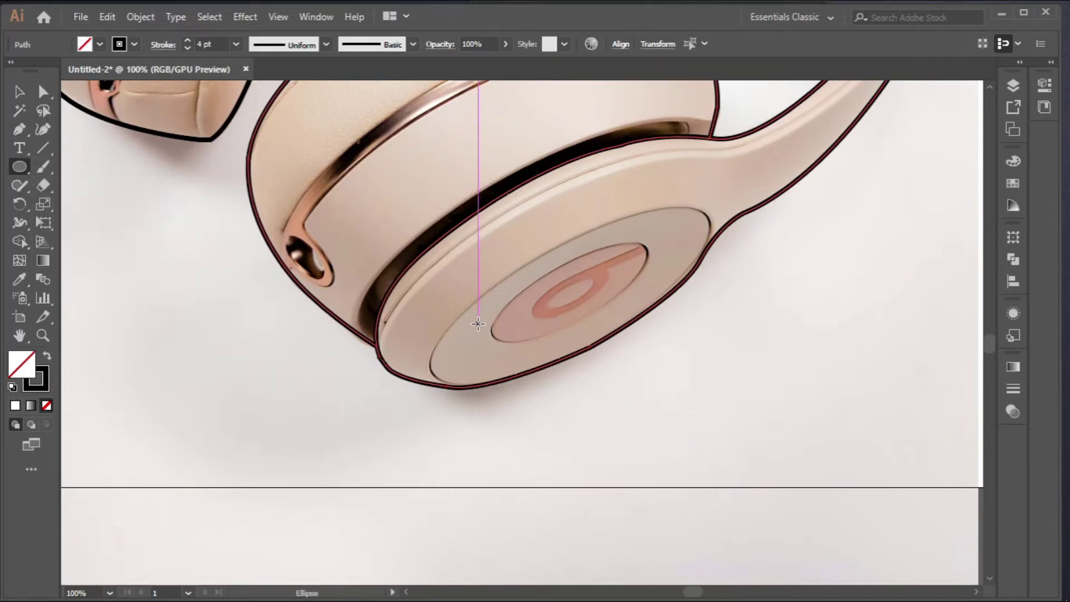
mouse_move(478, 324)
left_mouse_down()
mouse_move(693, 252)
mouse_move(724, 254)
mouse_move(679, 199)
left_mouse_up()
key("v")
left_click_drag(494, 351, 445, 378)
left_click_drag(538, 279, 531, 264)
left_click_drag(696, 220, 705, 214)
left_click_drag(591, 324, 604, 346)
scroll(472, 349, "up", 1)
left_click_drag(426, 387, 416, 390)
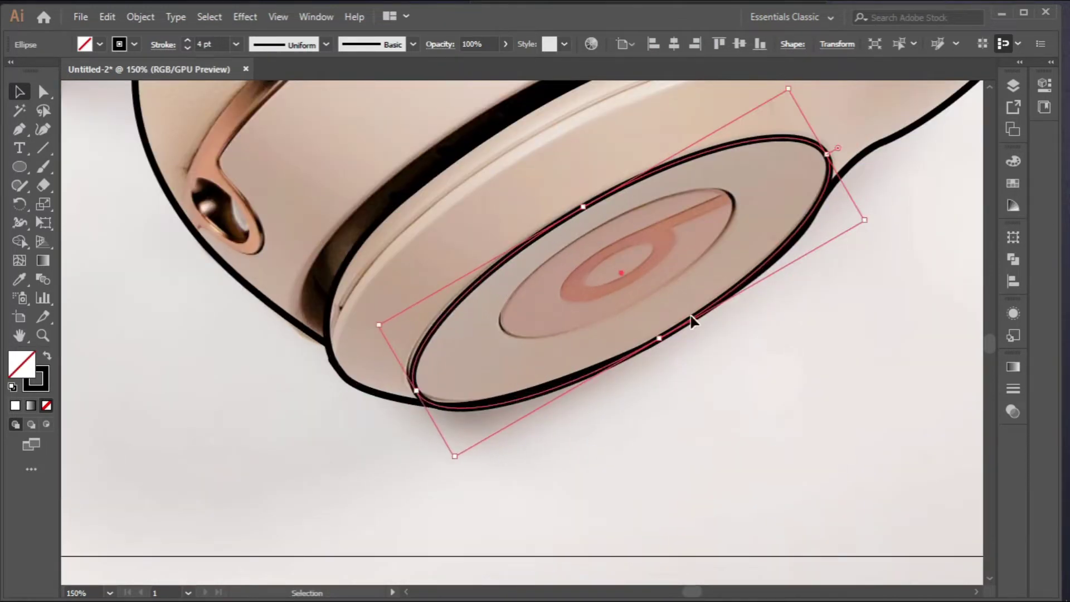
Reduce the disc ellipse's stroke to 2 pt, and check its fit against the photo
left_click(187, 48)
left_click(187, 48)
left_click(431, 373)
scroll(475, 330, "up", 2)
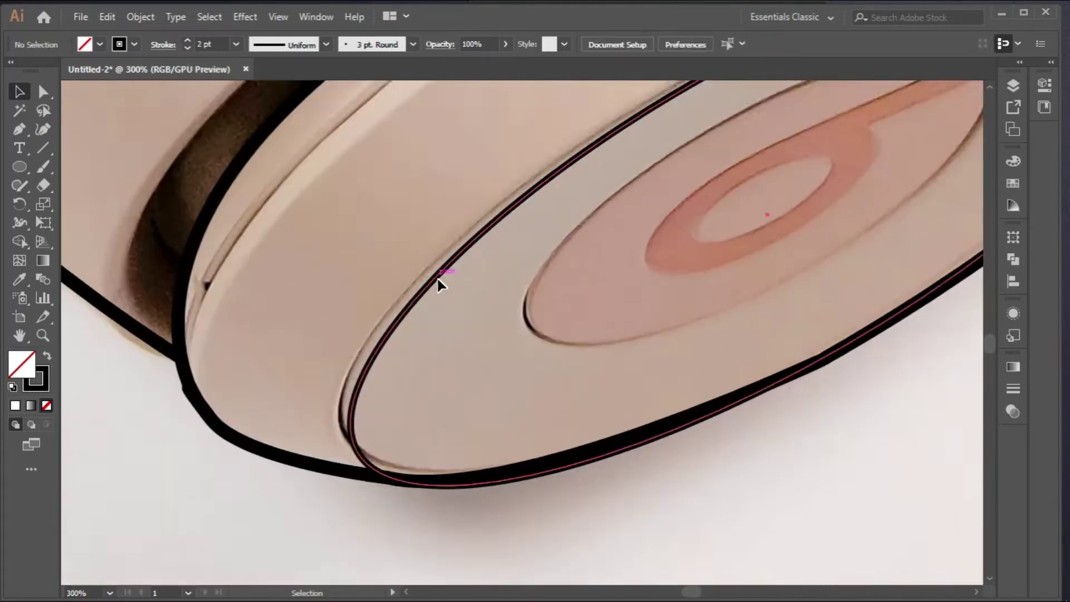
scroll(437, 281, "down", 1)
left_click(530, 223)
left_click(895, 285)
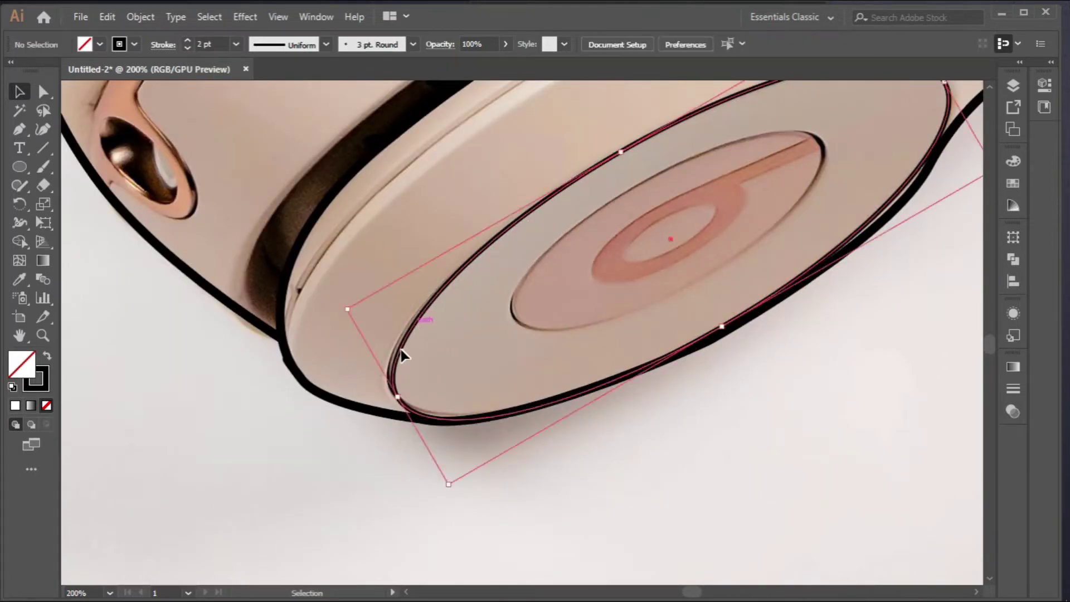
left_click(418, 332)
left_click(594, 473)
Draw a second, smaller ellipse, and rotate and resize it to fit the pink logo disc
mouse_move(537, 277)
left_mouse_down()
mouse_move(750, 311)
mouse_move(842, 383)
left_mouse_up()
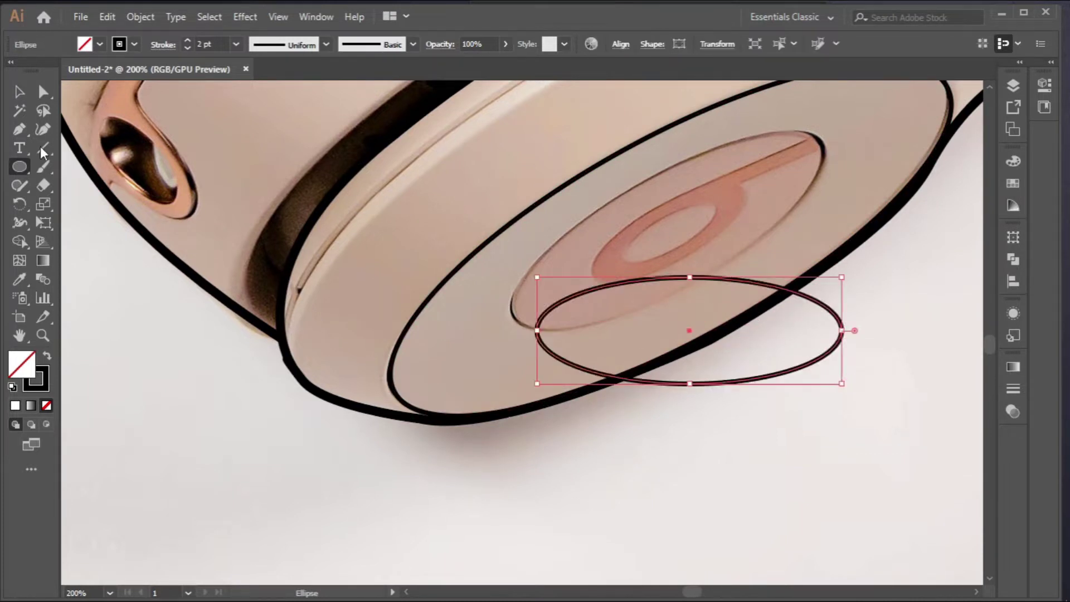
left_click(20, 91)
left_click_drag(852, 275, 800, 205)
left_click_drag(745, 353, 730, 251)
left_click_drag(545, 305, 510, 313)
left_click(800, 438)
Trace the "b" logo inside the small disc with the Pen tool, following its ring and slanted stem
key("p")
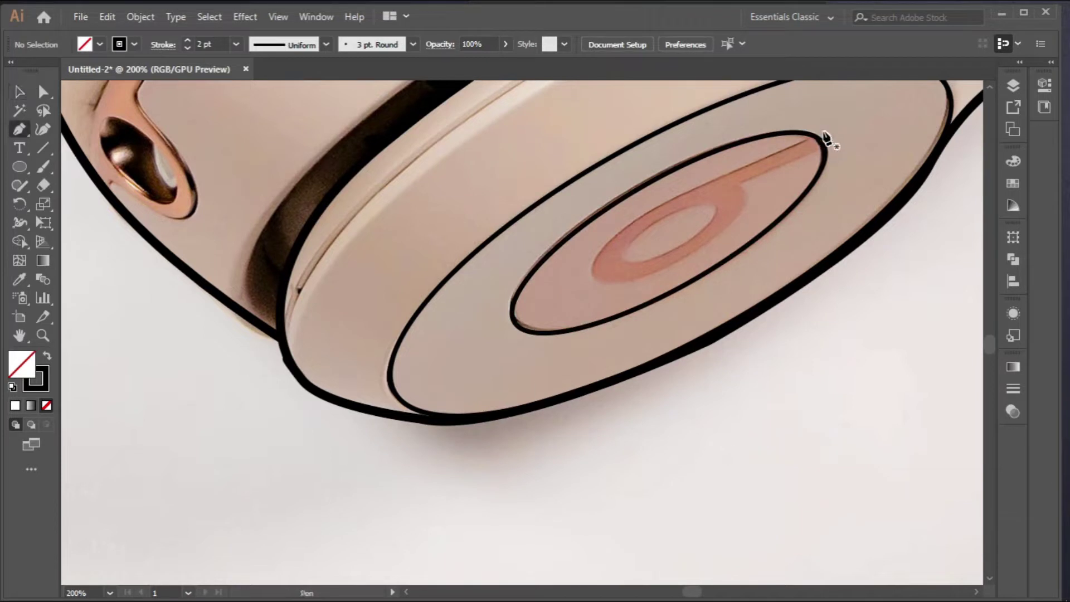
left_click(824, 132)
left_click(682, 194)
left_click(652, 275)
left_click_drag(746, 200, 722, 166)
left_click(746, 200)
scroll(745, 188, "up", 1)
left_click(888, 118)
left_click(862, 105)
scroll(784, 236, "down", 4)
left_click_drag(858, 273, 769, 514)
scroll(345, 382, "down", 2)
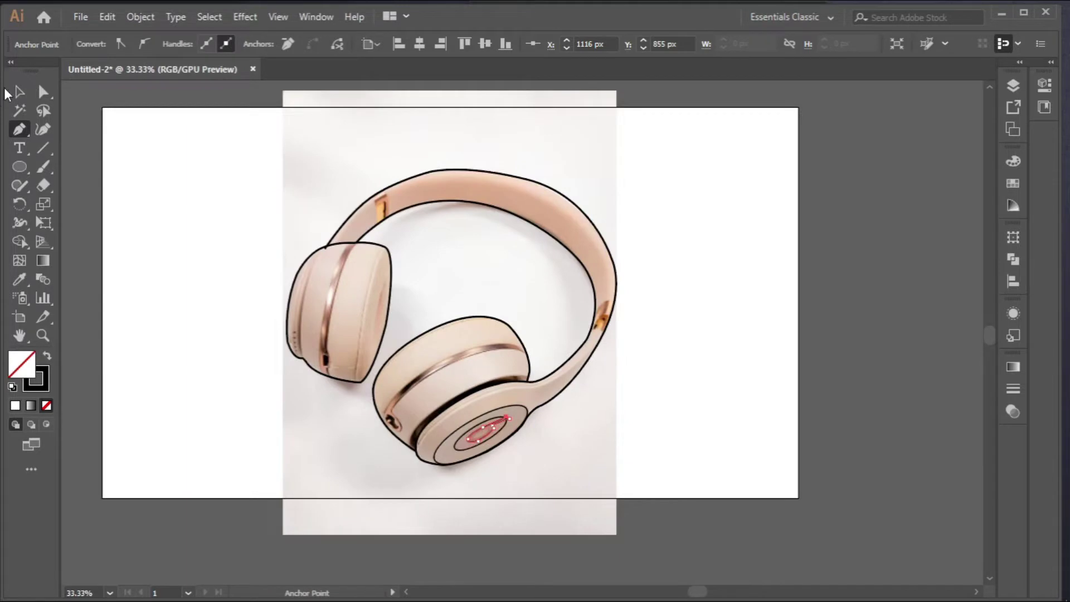
Hide the photo layer, Layer 1, to check the line art on its own, and show the photo again
left_click(18, 94)
left_click(1010, 85)
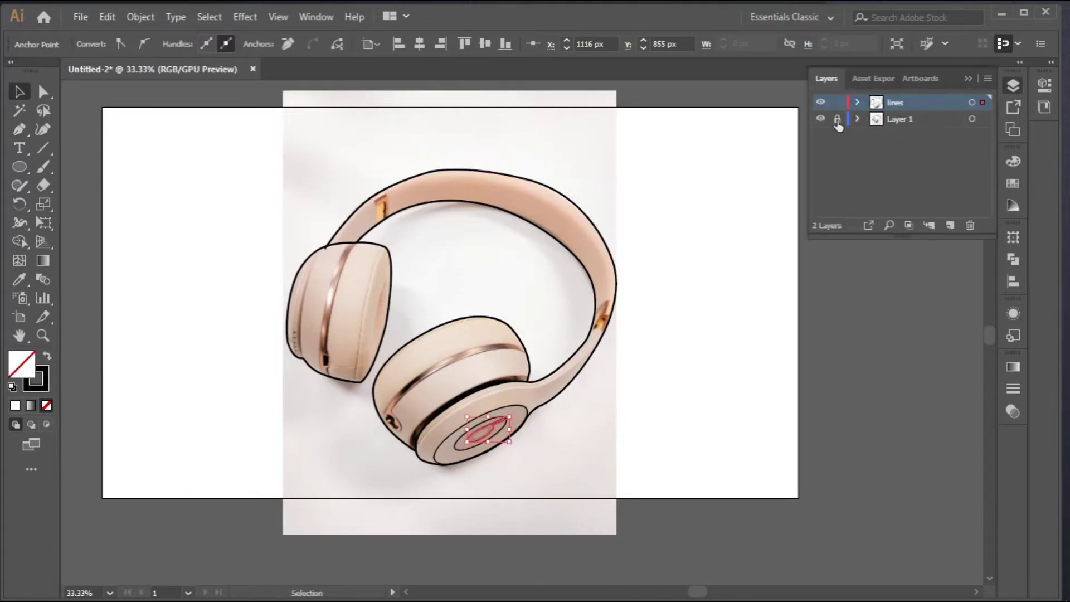
left_click(821, 119)
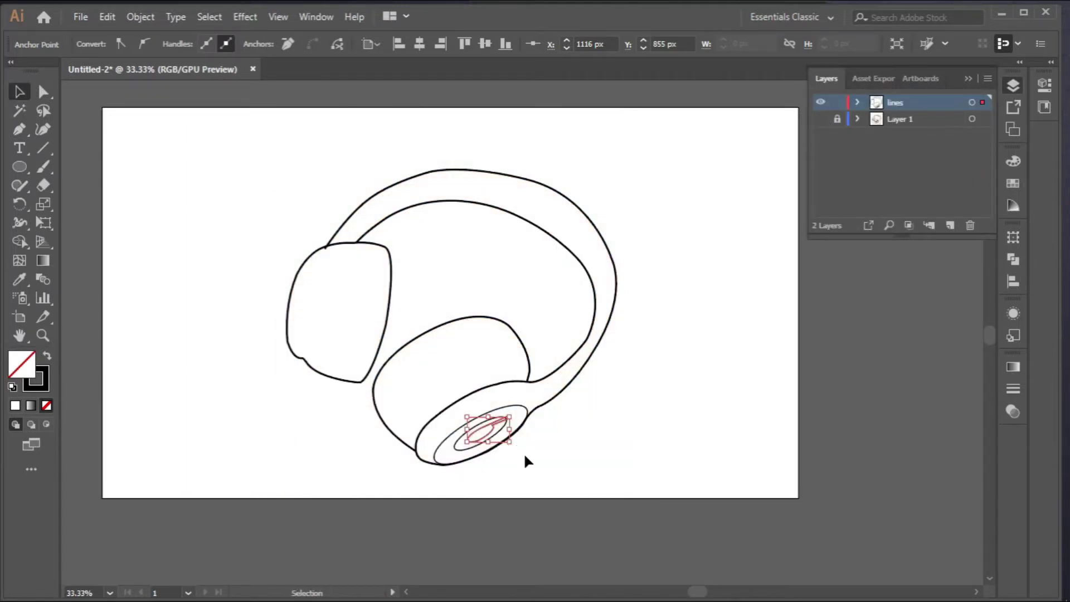
left_click(569, 489)
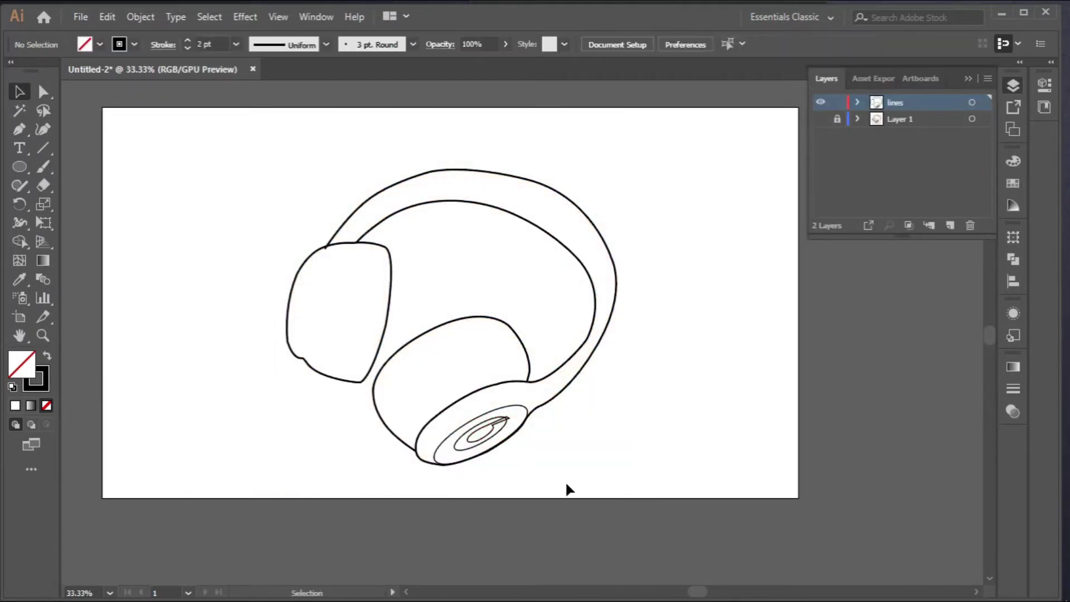
left_click(820, 120)
Trace the left ear cup's metallic strip with a 1 pt Pen path, including the port, and close it above the cup
scroll(351, 363, "up", 2)
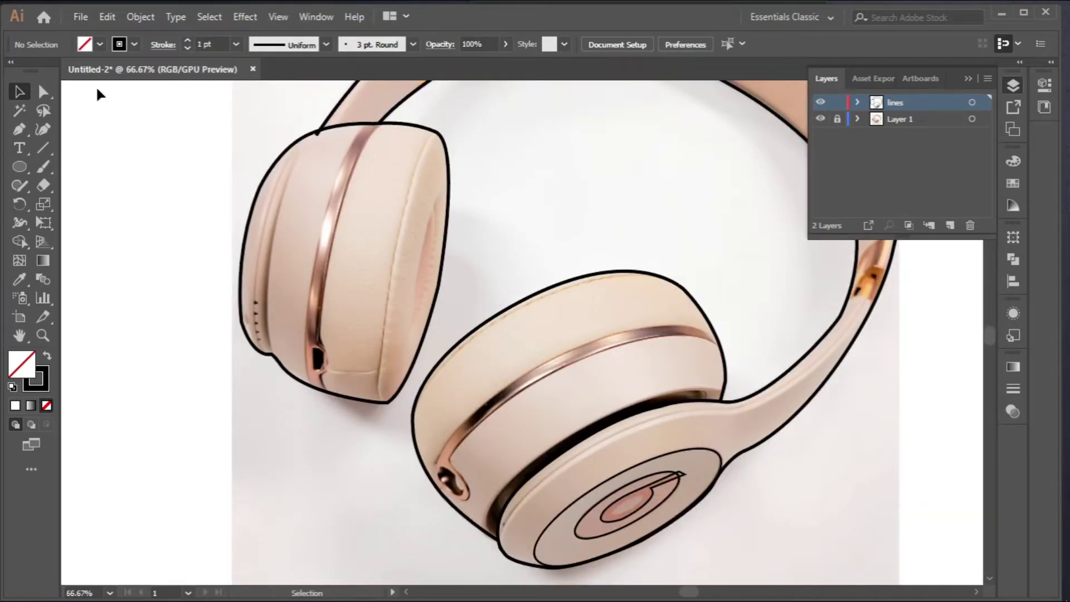
scroll(336, 379, "down", 1)
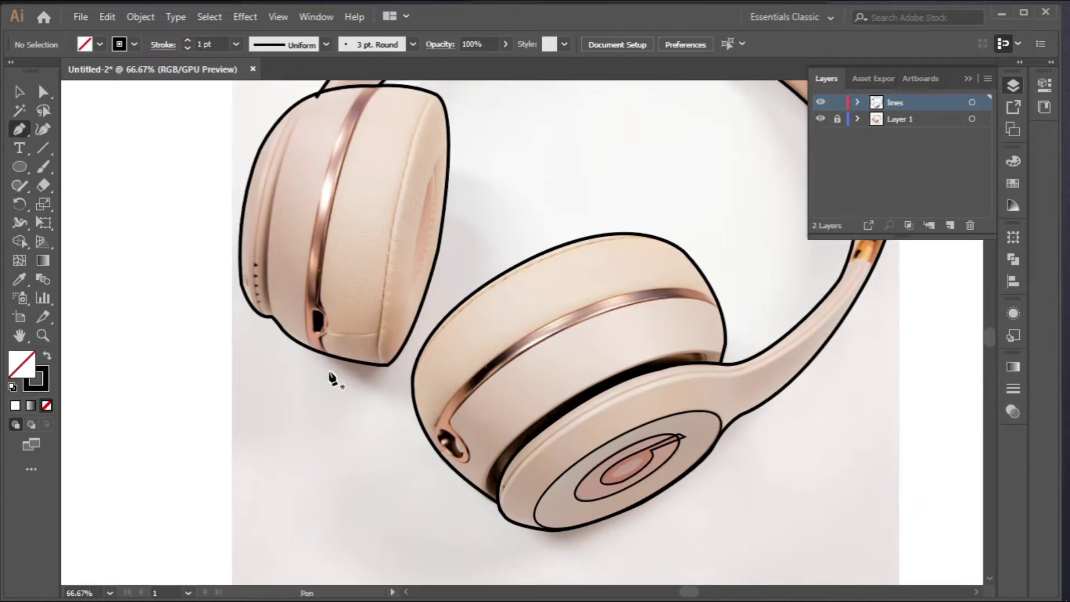
scroll(401, 220, "up", 2)
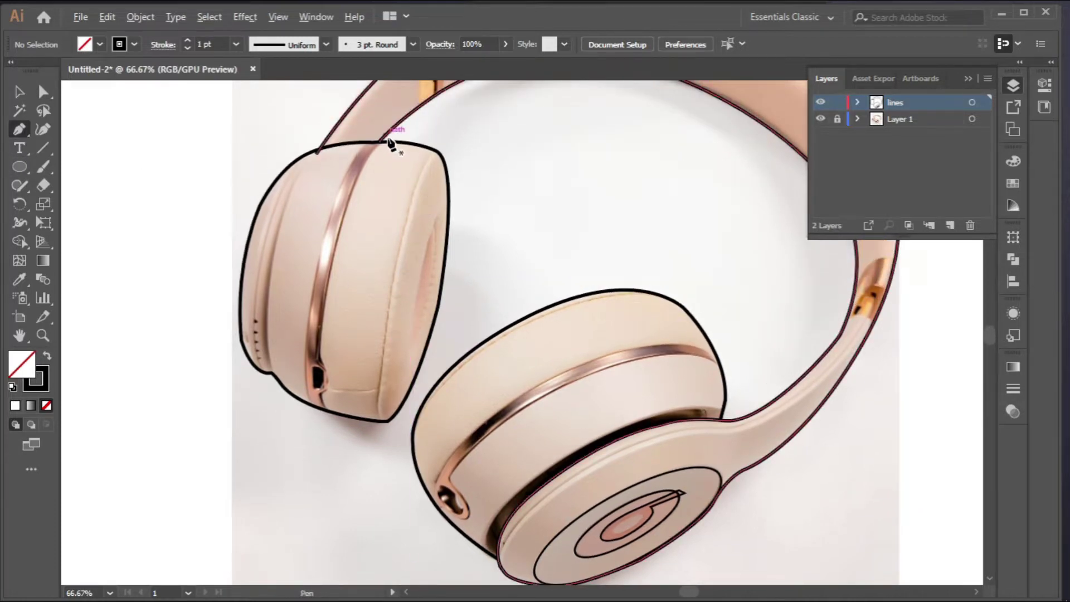
scroll(390, 146, "up", 2)
left_click(401, 121)
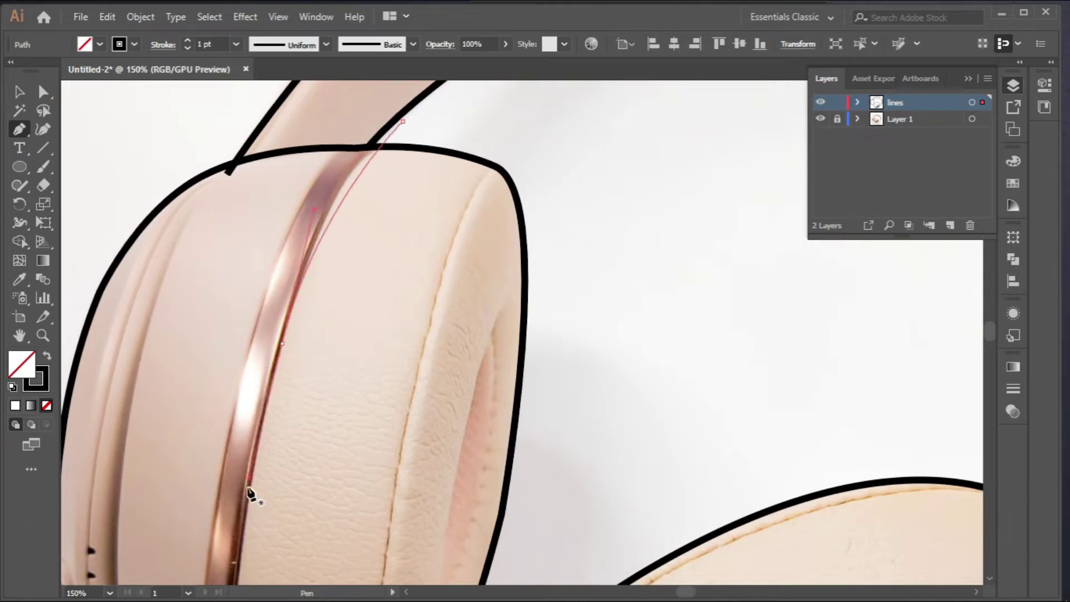
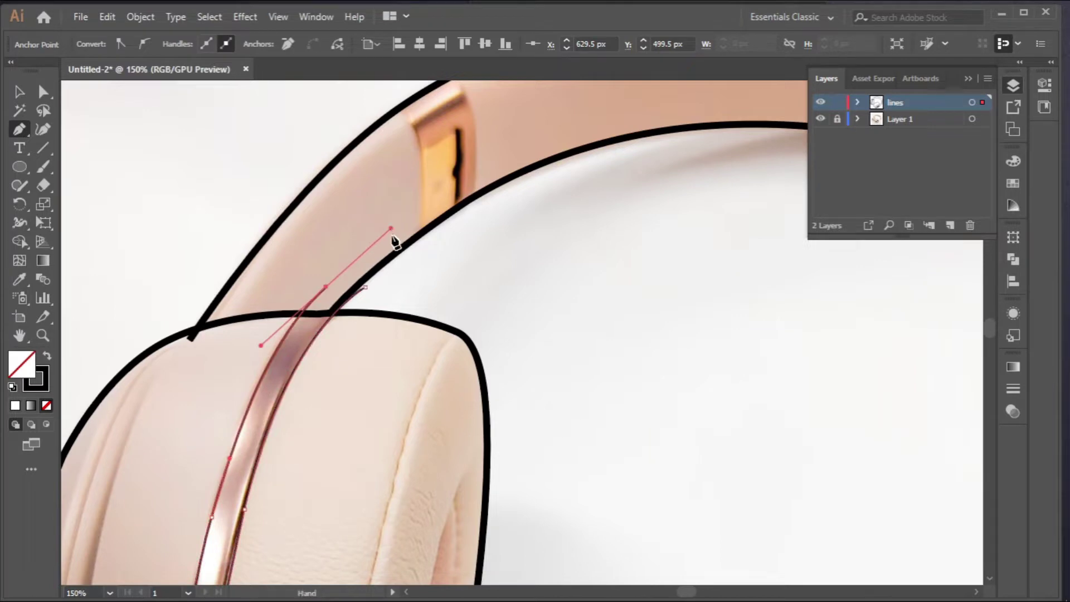
left_click(367, 287)
scroll(427, 372, "down", 4)
left_click_drag(455, 523, 385, 344)
scroll(385, 344, "up", 3)
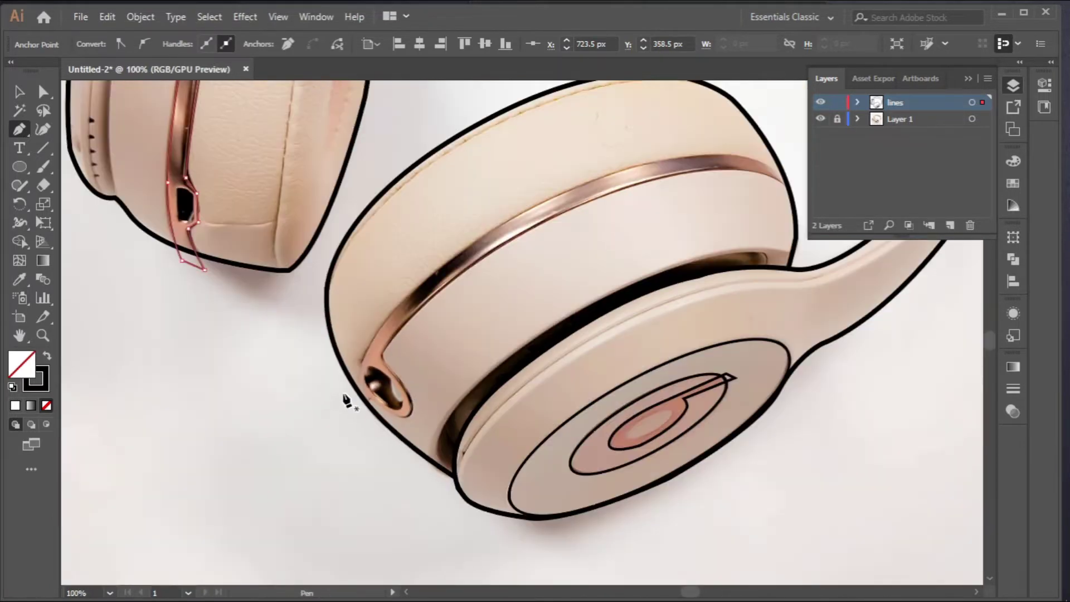
Start a Pen path along the upper edge of the right ear cup's metallic strip, extending past the cup outline at both ends
left_click(350, 400)
left_click_drag(415, 290, 437, 269)
left_click(557, 206)
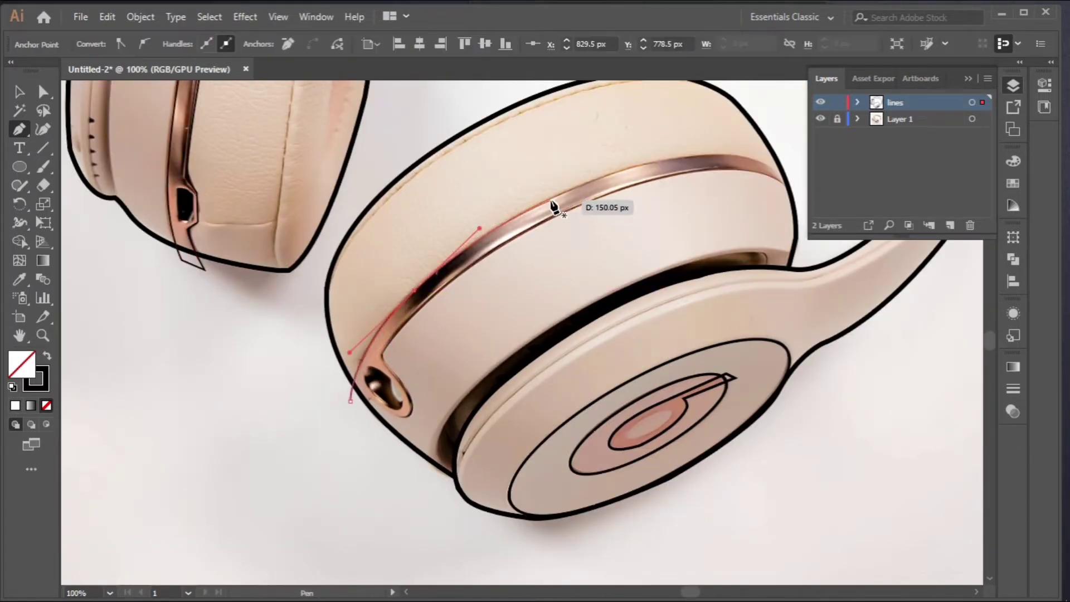
key("ctrl+plus")
left_click_drag(662, 262, 713, 253)
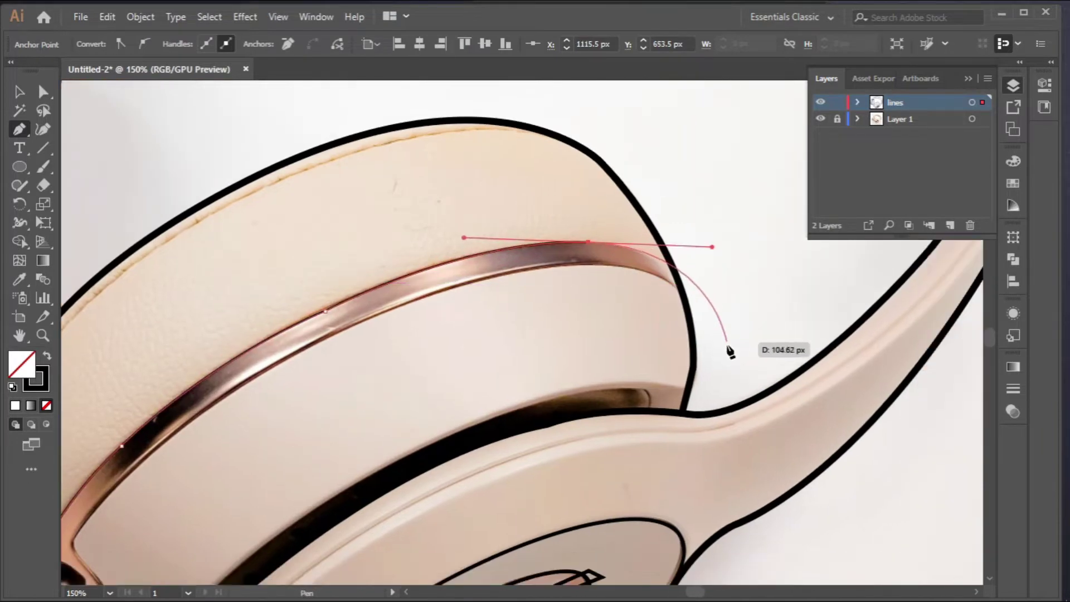
left_click(727, 363)
left_click(716, 371)
Continue the path back along the lower edge of the right ear cup's metallic strip to the corner above the port
left_click(695, 303)
left_click_drag(592, 264, 496, 277)
left_click(362, 321)
key("space")
left_click_drag(291, 413, 573, 253)
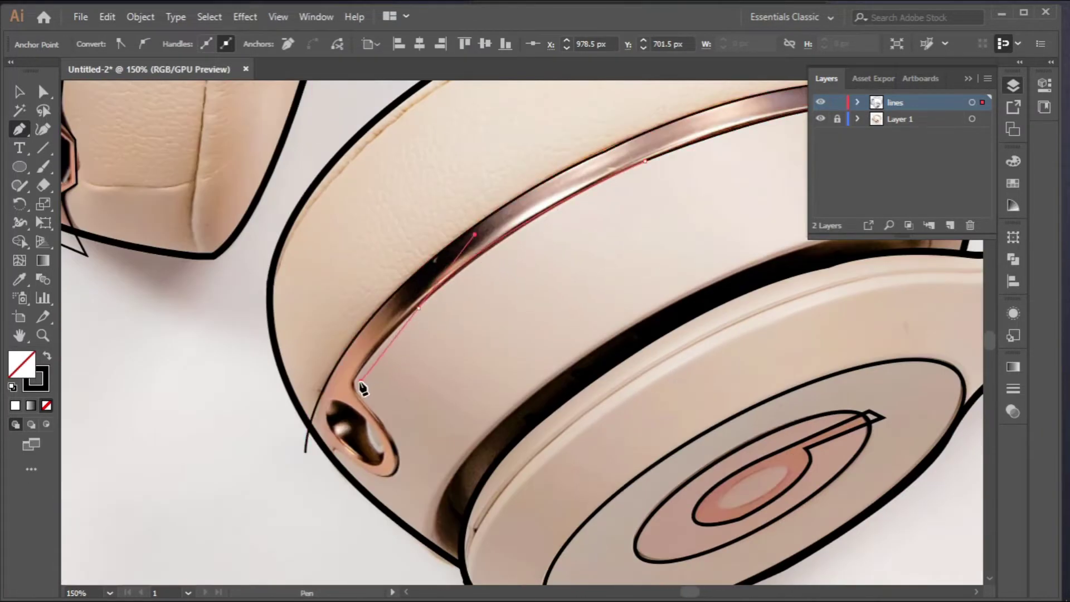
left_click_drag(360, 383, 331, 434)
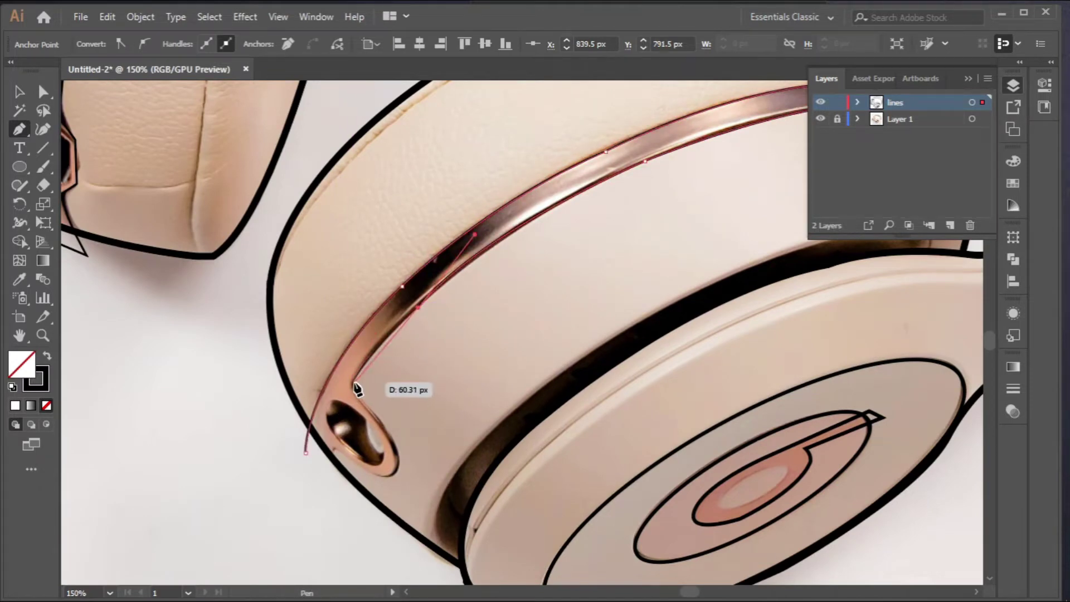
Trace around the outer rim of the right ear cup's port and close the strip path outside the cup outline
scroll(357, 388, "up", 2)
left_click_drag(369, 403, 378, 412)
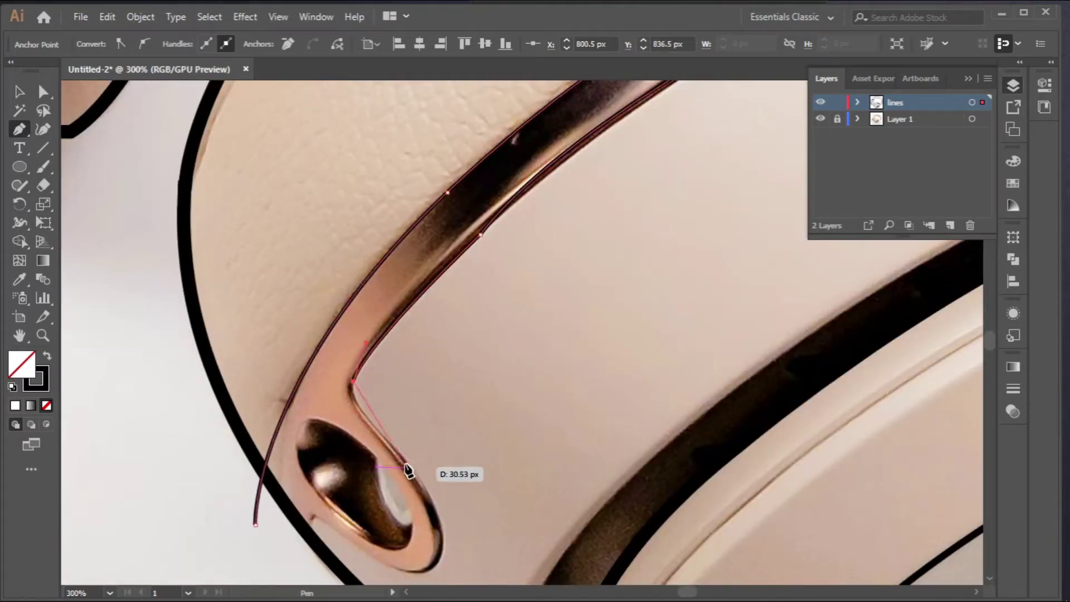
left_click_drag(407, 467, 478, 541)
scroll(444, 422, "down", 3)
left_click_drag(318, 387, 468, 289)
left_click(510, 334)
left_click(486, 396)
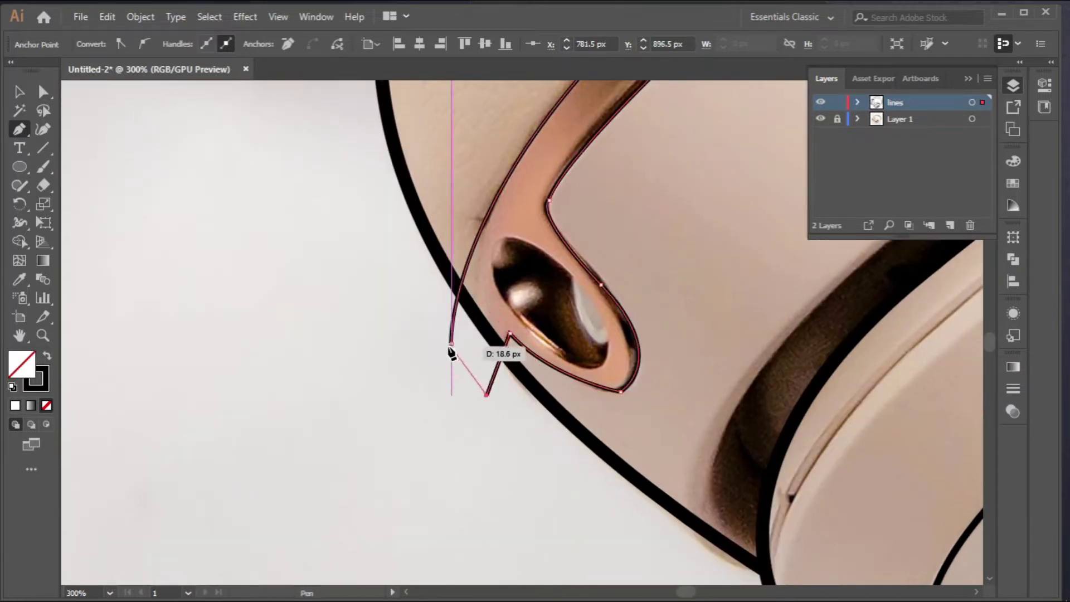
left_click(451, 343)
Trace the dark opening of the right ear cup's port as a closed path and add a short curve along its highlight
left_click(503, 239)
left_click_drag(567, 361, 601, 371)
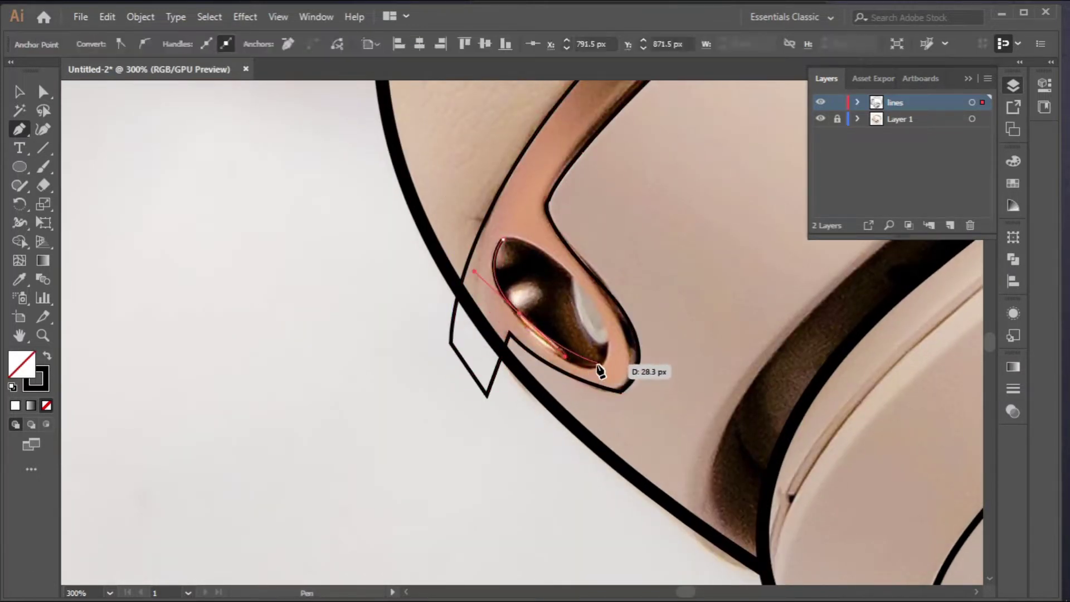
key("ctrl+z")
left_click(520, 314)
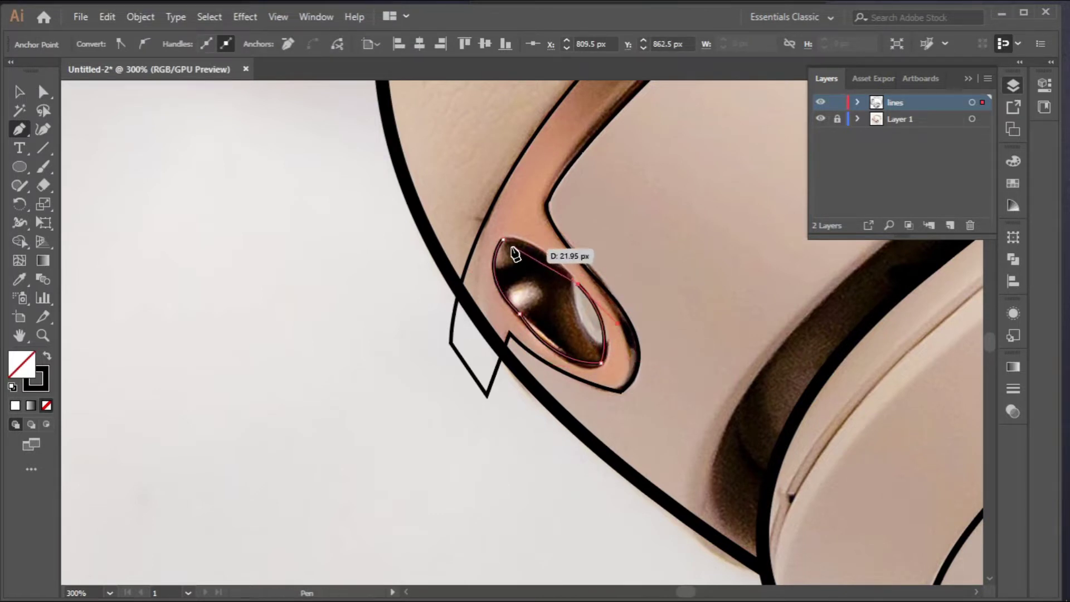
left_click_drag(504, 240, 474, 271)
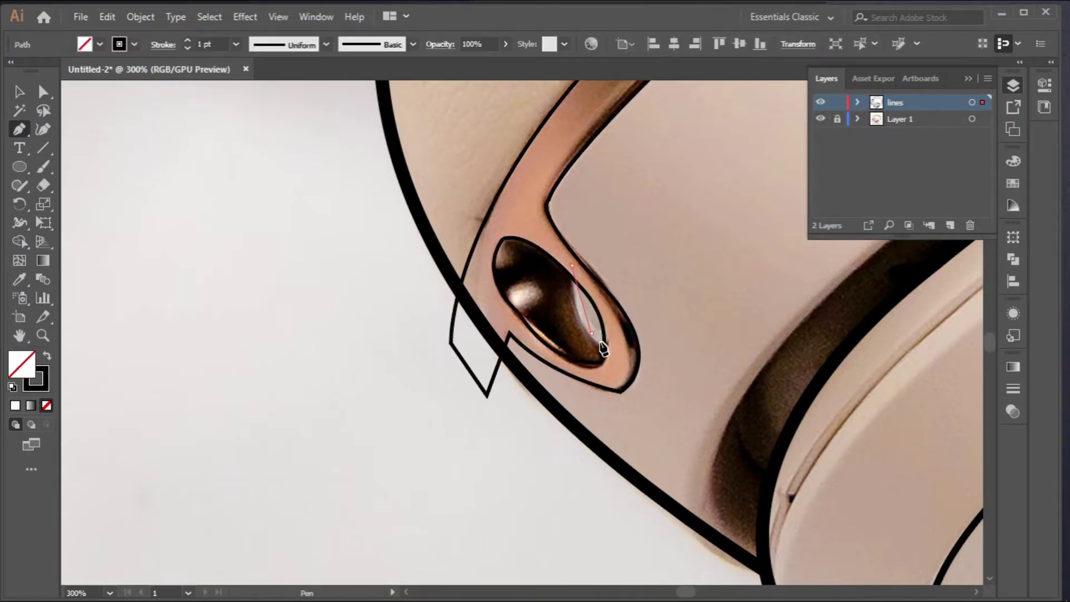
left_click_drag(613, 349, 623, 346)
Select all the line art and remove the left metallic strip's ends that overhang the ear cup outline with the Shape Builder tool
key("ctrl+0")
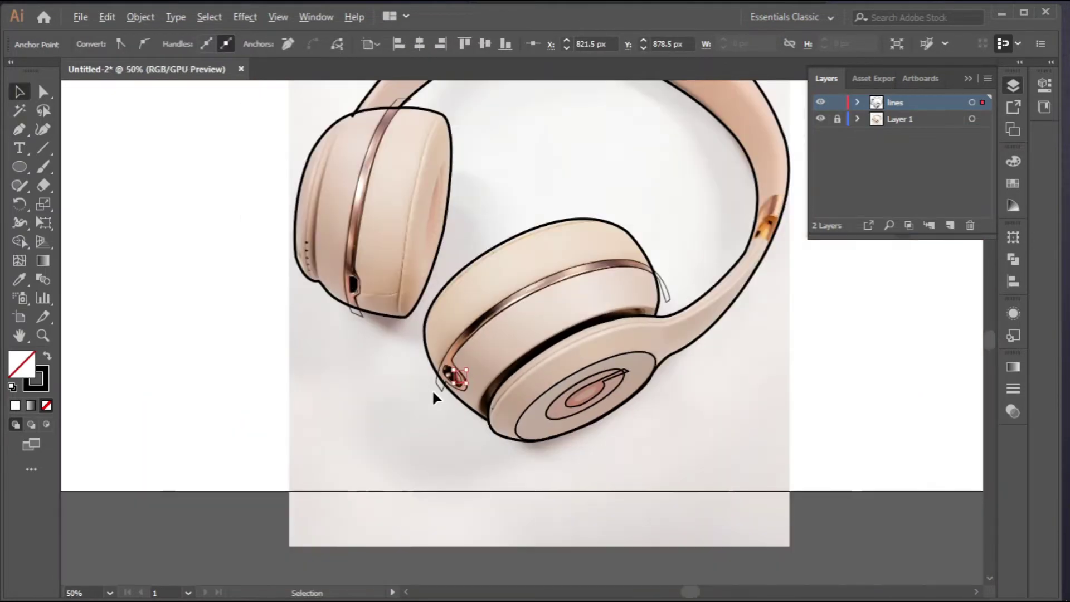
left_click_drag(568, 437, 568, 437)
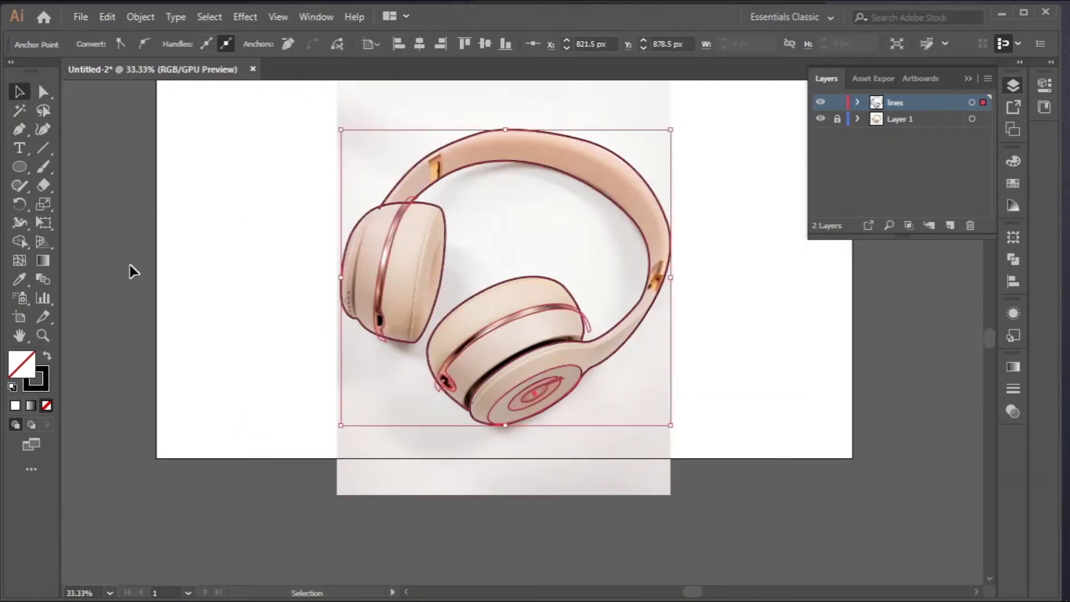
left_click(19, 243)
scroll(399, 205, "up", 1)
scroll(399, 206, "up", 8)
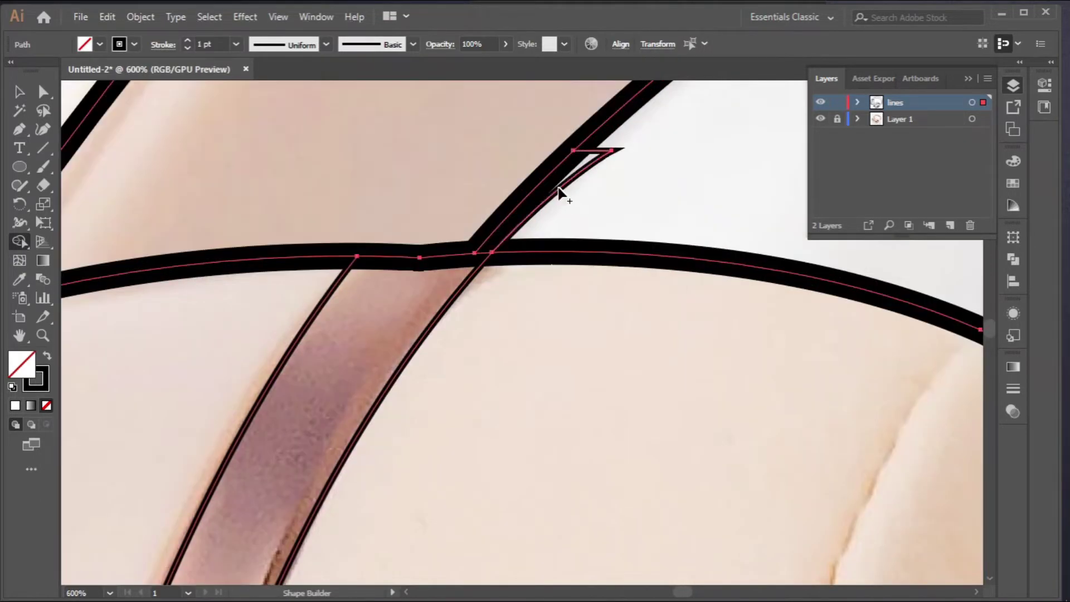
left_click(559, 190, "alt")
scroll(523, 233, "down", 8)
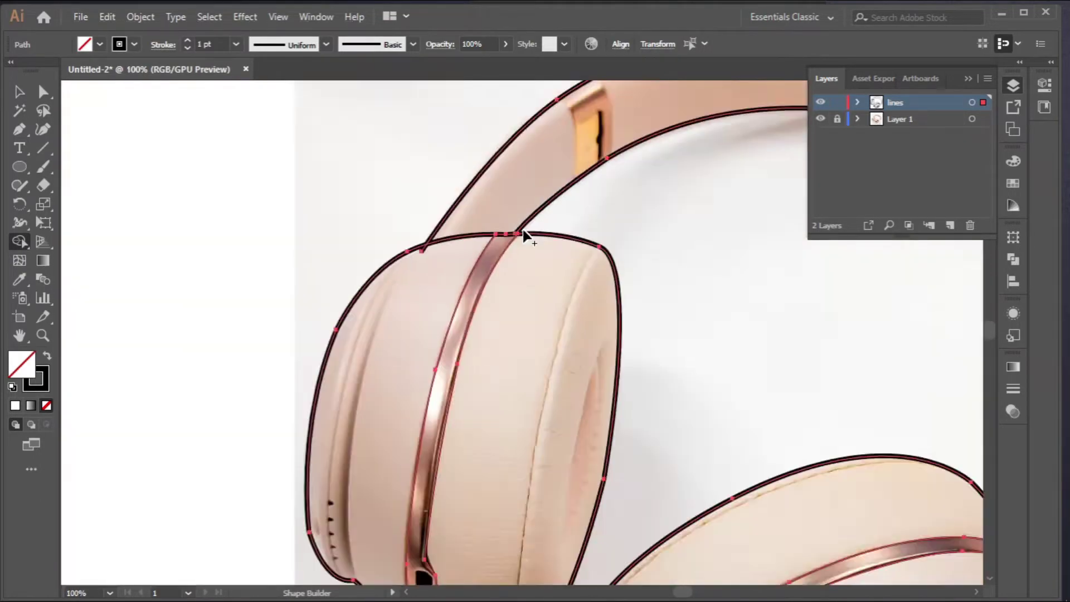
scroll(480, 352, "up", 8)
left_click(463, 350, "alt")
Remove the right strip's overhanging ends and the logo stem's tip outside the small disc with the Shape Builder tool
scroll(463, 350, "down", 7)
scroll(523, 358, "up", 5)
scroll(524, 361, "down", 4)
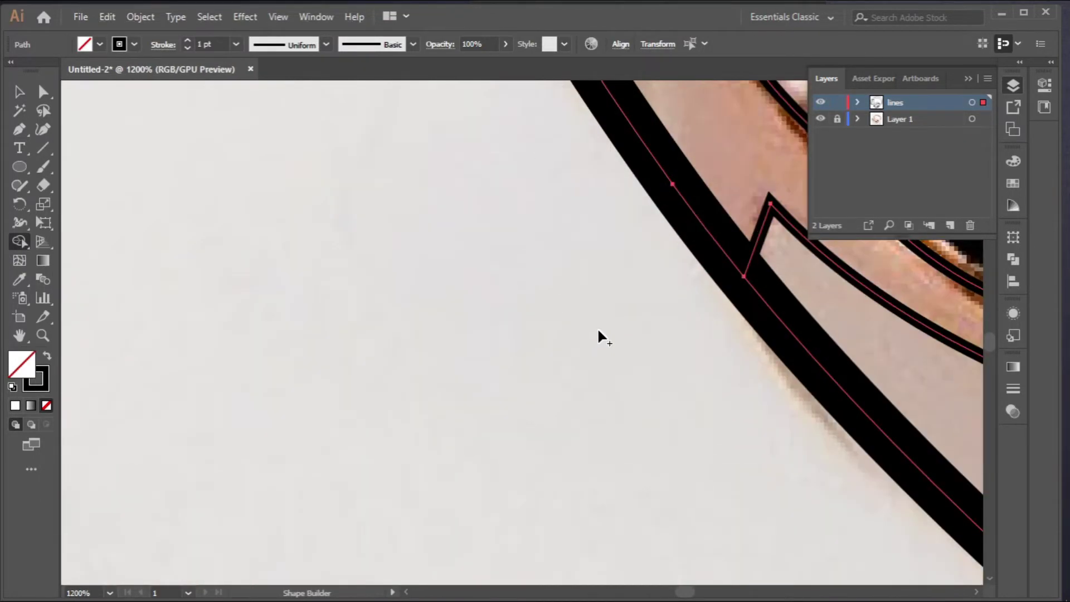
scroll(697, 276, "up", 6)
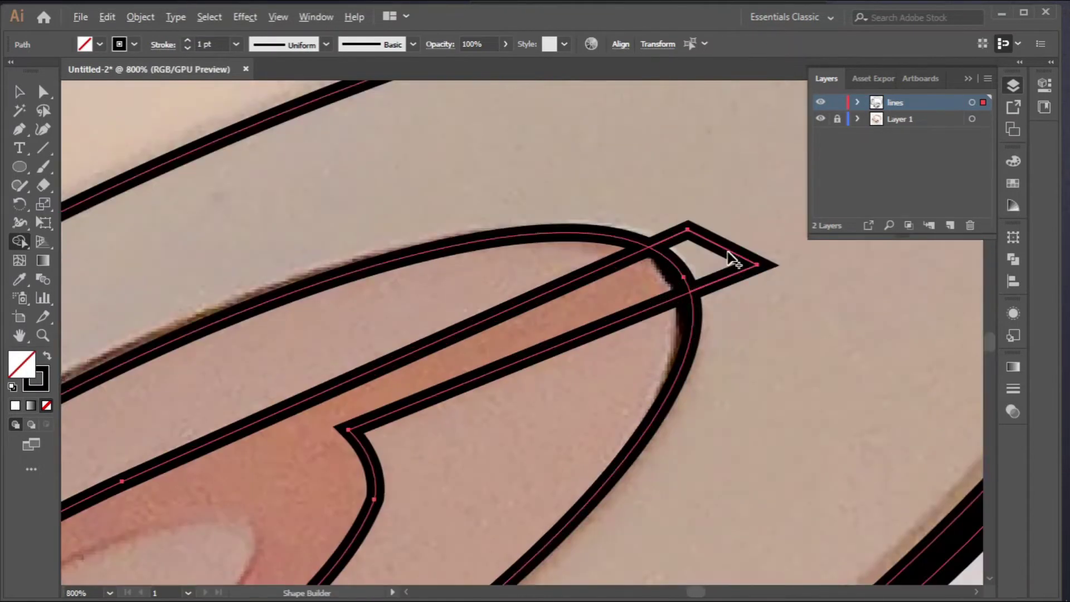
scroll(705, 294, "down", 5)
scroll(618, 217, "up", 4)
scroll(619, 217, "down", 5)
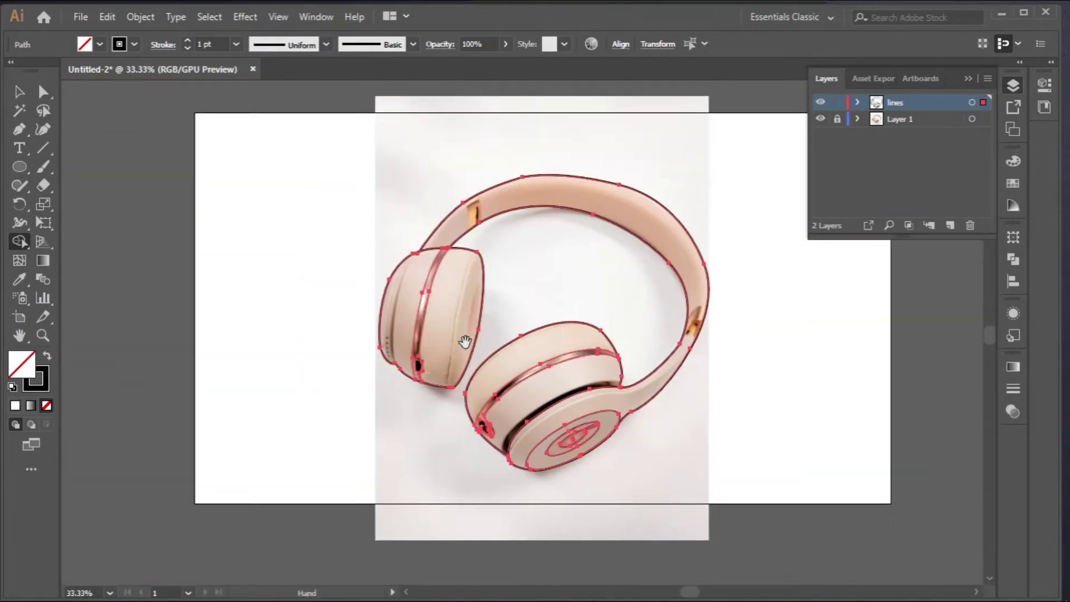
scroll(430, 276, "up", 5)
scroll(534, 311, "down", 1)
scroll(533, 313, "down", 9)
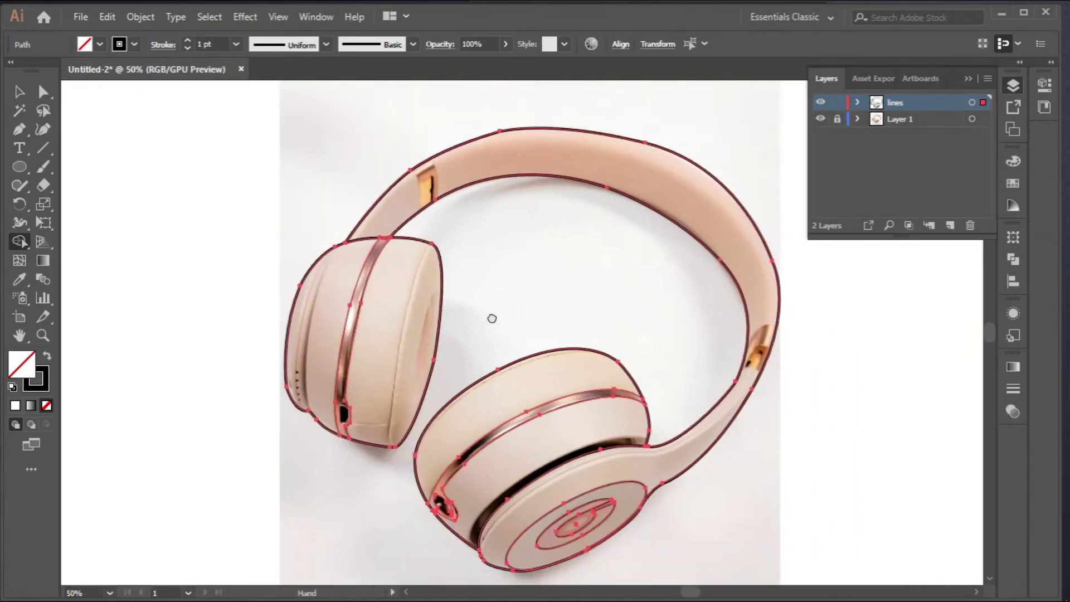
Deselect the artwork, hide the photo layer, Layer 1, to check the trimmed line art, and show the photo again
left_click(13, 95)
left_click(280, 206)
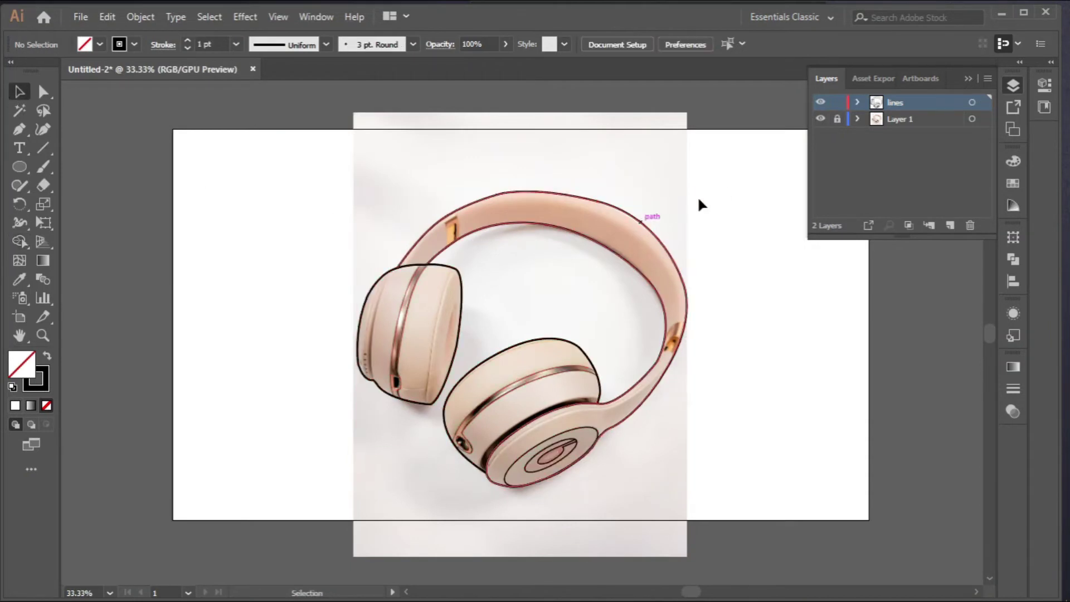
left_click(820, 119)
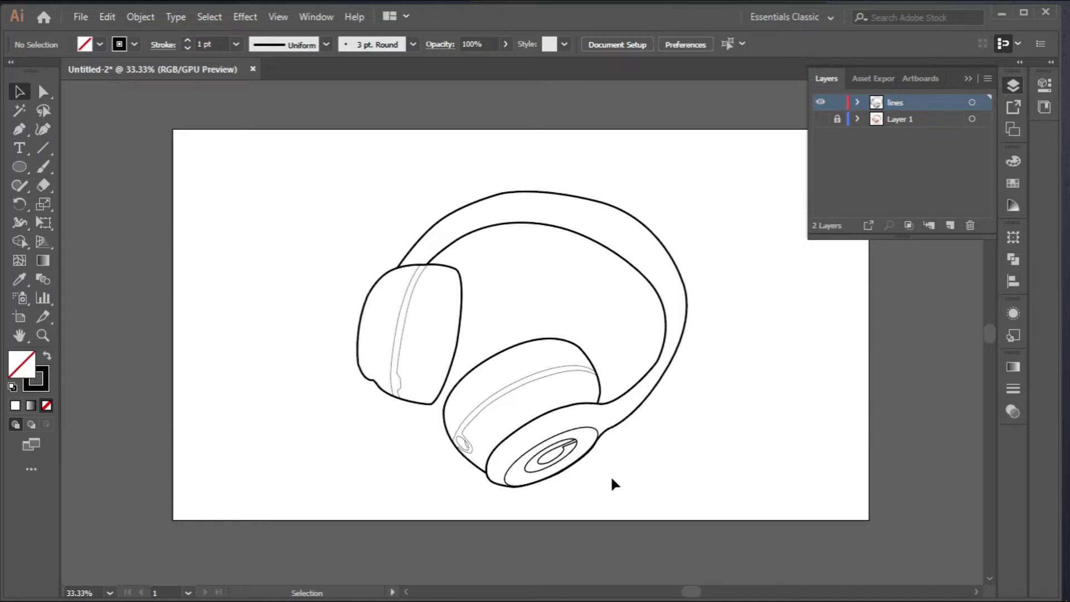
left_click(820, 120)
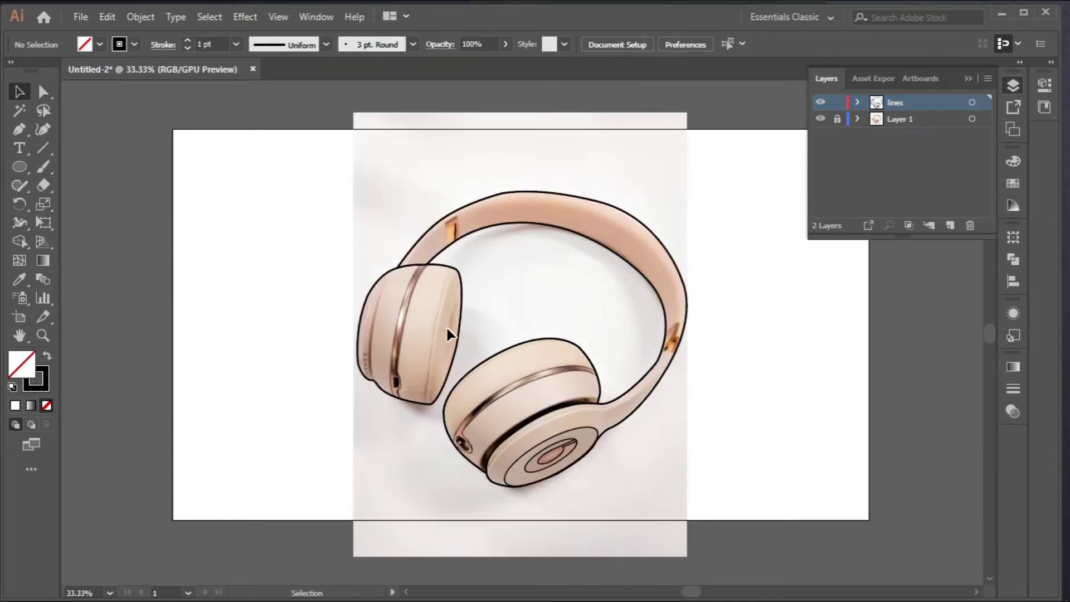
Draw a 2 pt Pen curve along the left ear cushion's seam, from near the cup's top edge down to its bottom edge
left_click(18, 128)
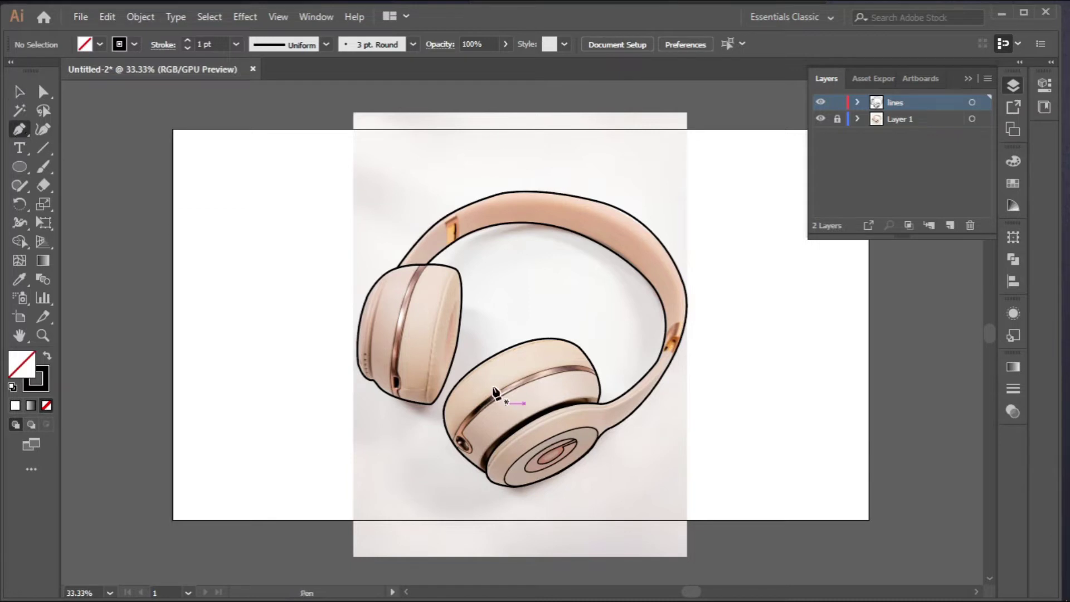
left_click(447, 339)
scroll(449, 350, "up", 1)
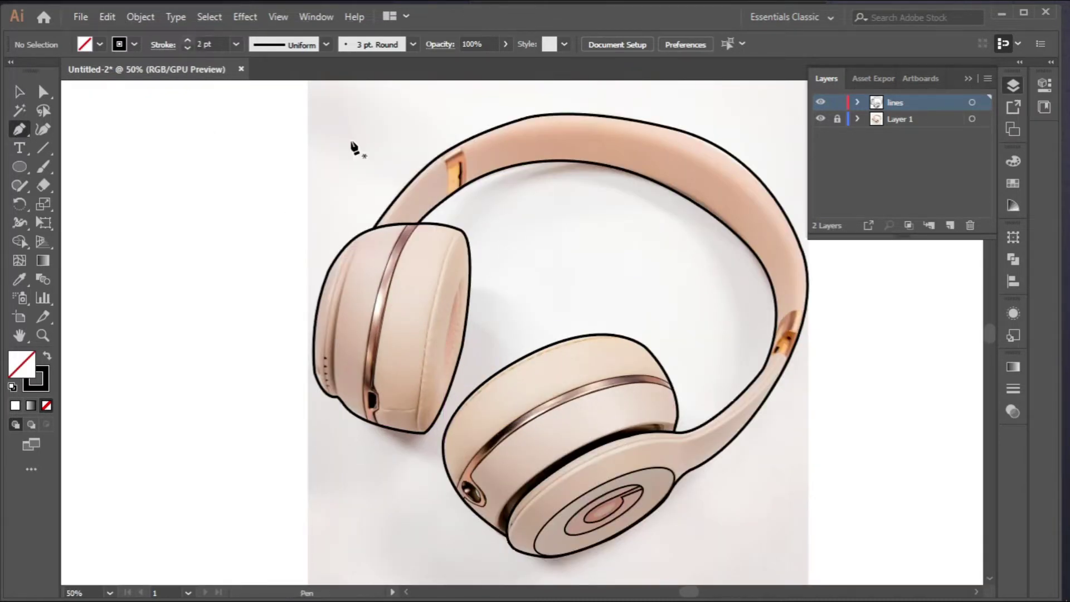
left_click(453, 238)
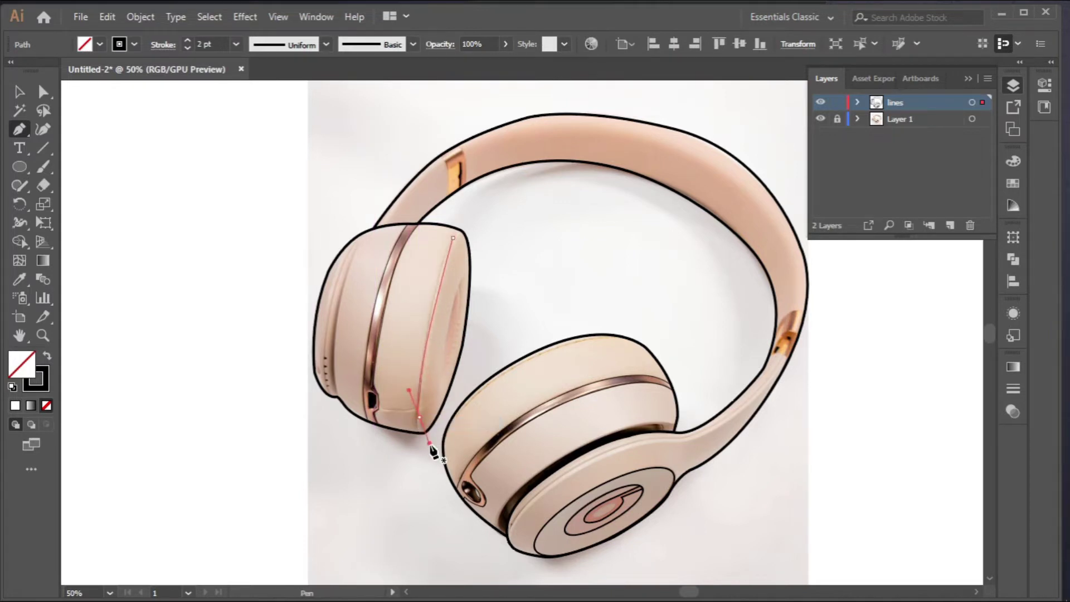
left_click(422, 507)
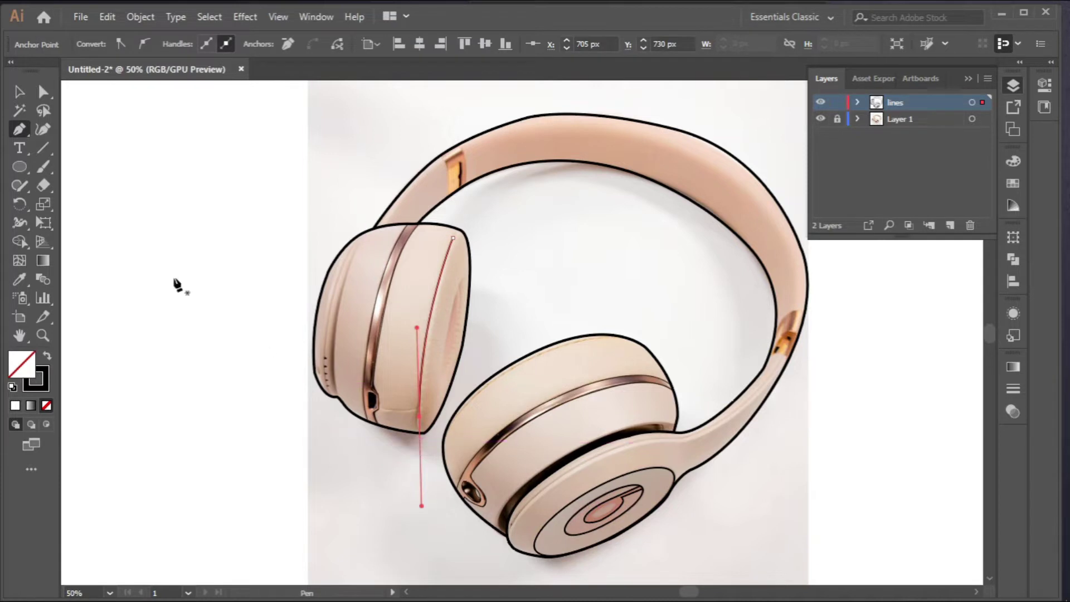
key("v")
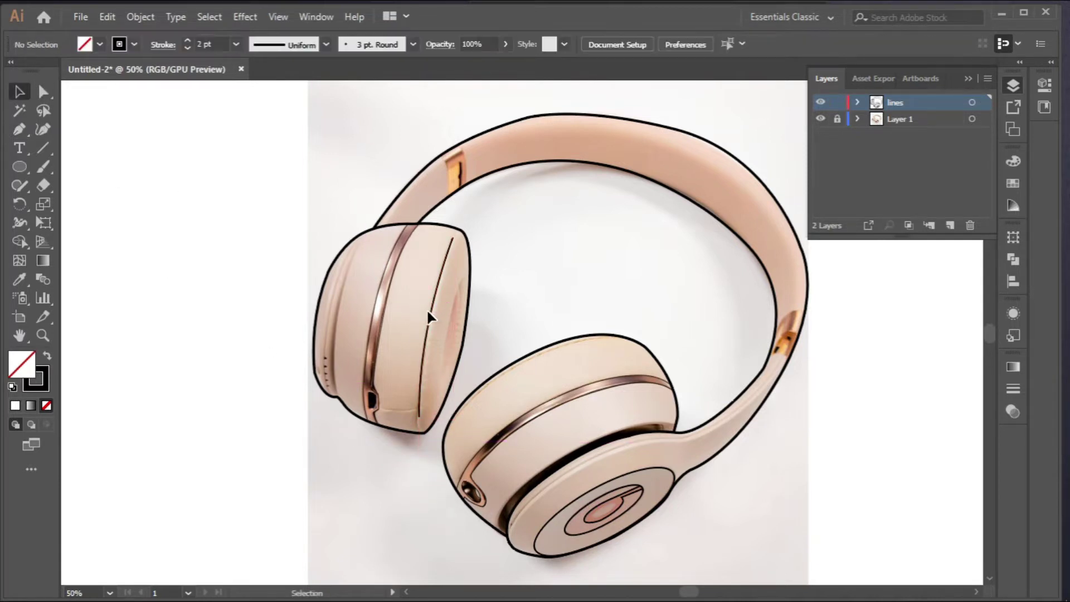
Apply the width profile tapered at both ends to the left cushion's seam line and leave isolation mode
double_click(426, 309)
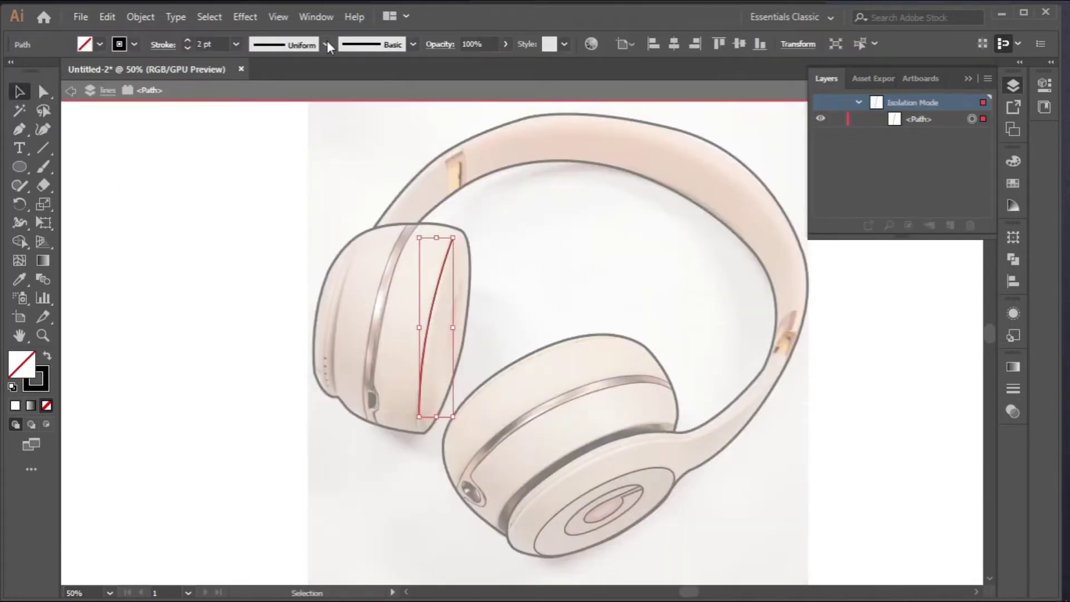
left_click(326, 45)
left_click(291, 101)
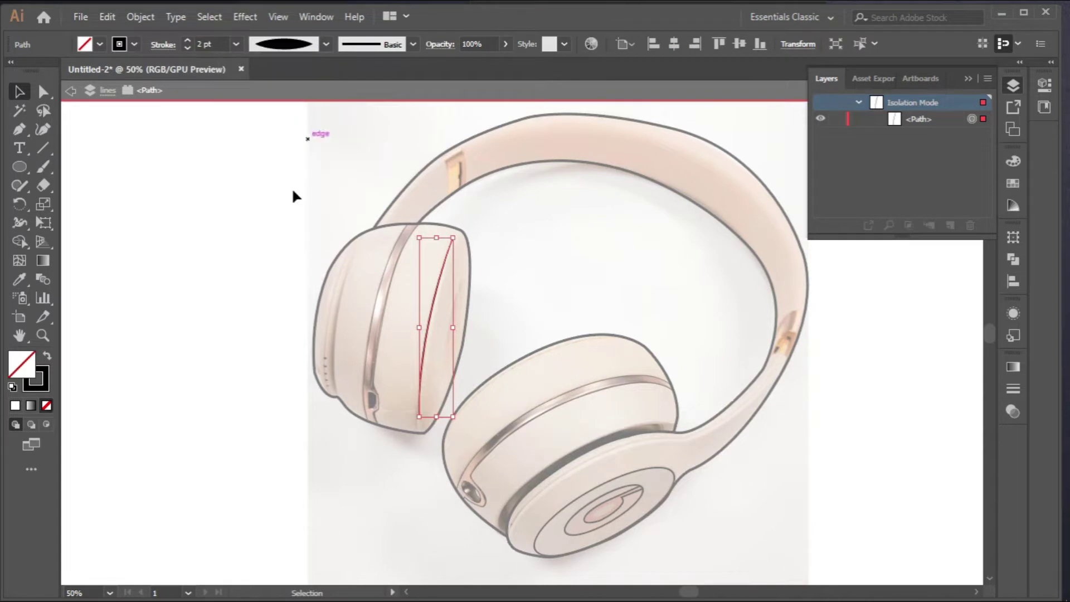
left_click(380, 501)
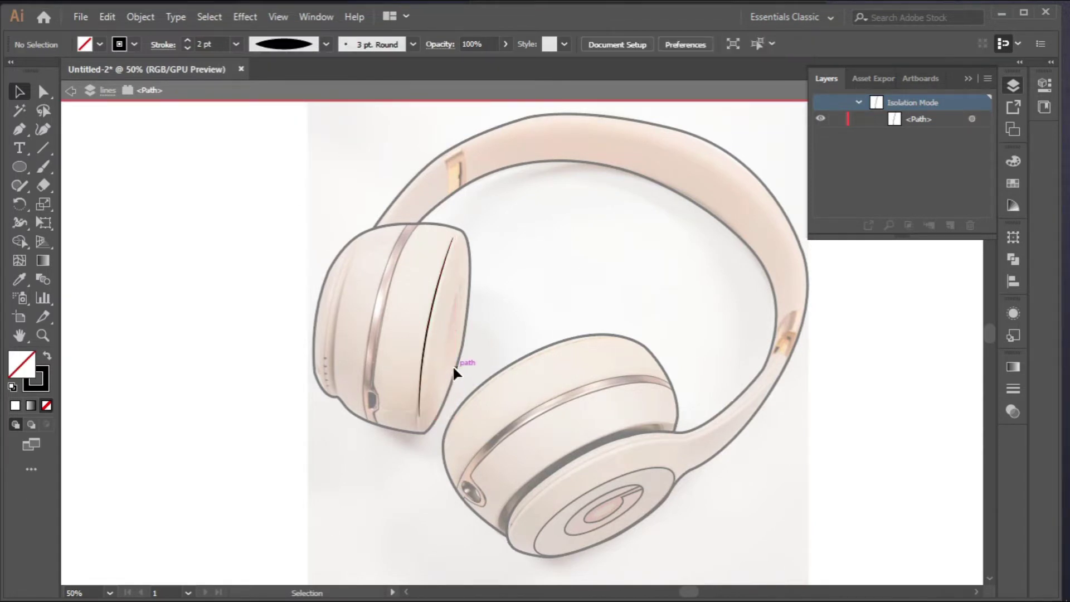
scroll(453, 366, "up", 2)
left_click(70, 92)
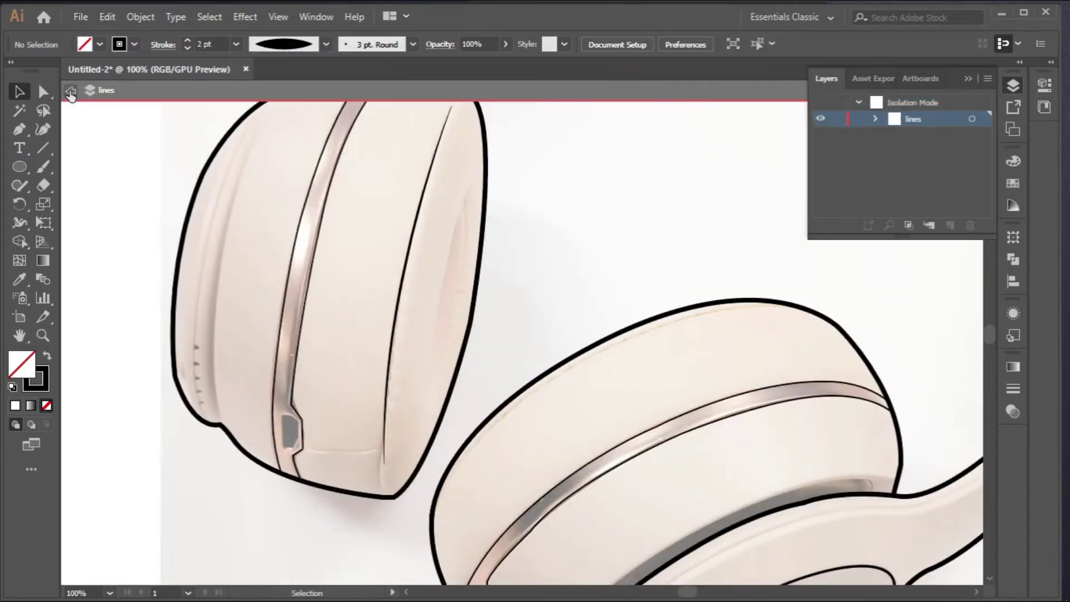
left_click(71, 92)
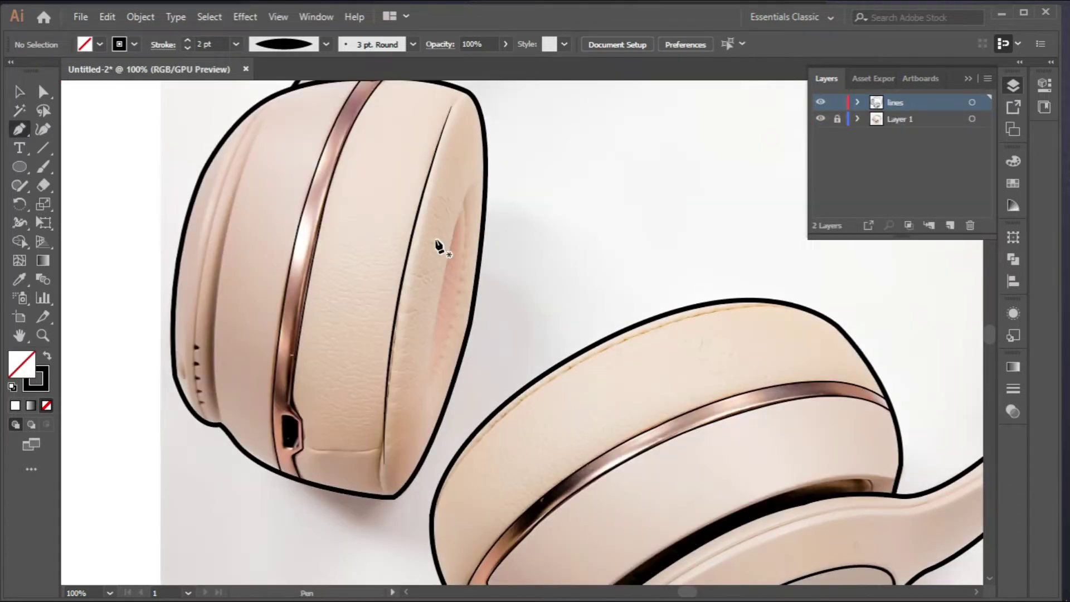
Draw two crossing 1 pt Pen curves along both sides of the left ear cushion's pink inner opening
left_click(473, 184)
left_click_drag(432, 390, 437, 495)
left_click(459, 194)
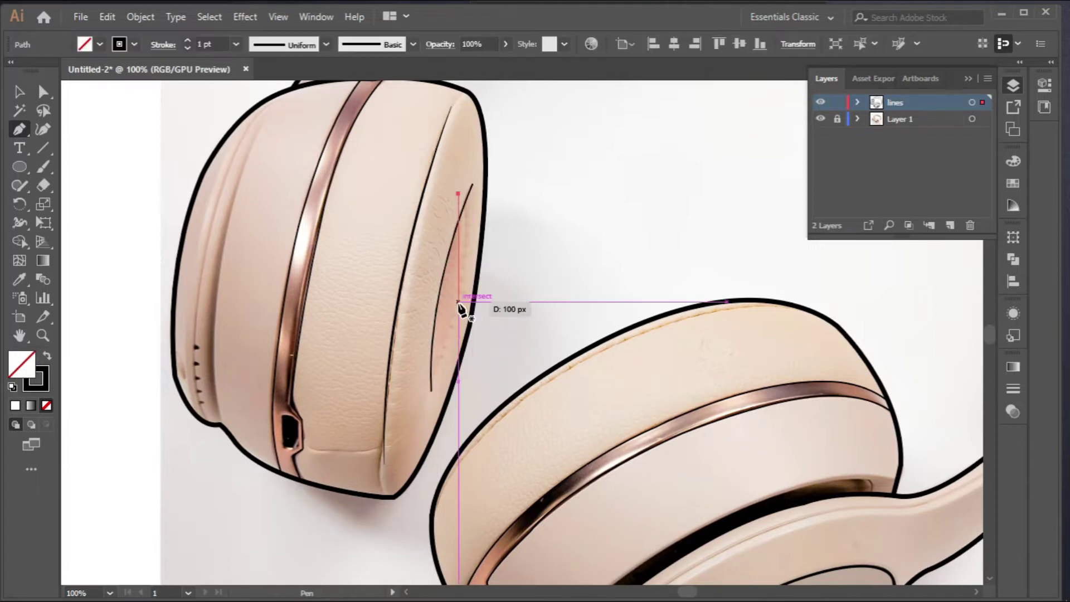
left_click_drag(461, 302, 444, 375)
left_click(425, 381)
Apply the width profile tapered at both ends to the two curves of the cushion's inner opening
key("v")
left_click(327, 46)
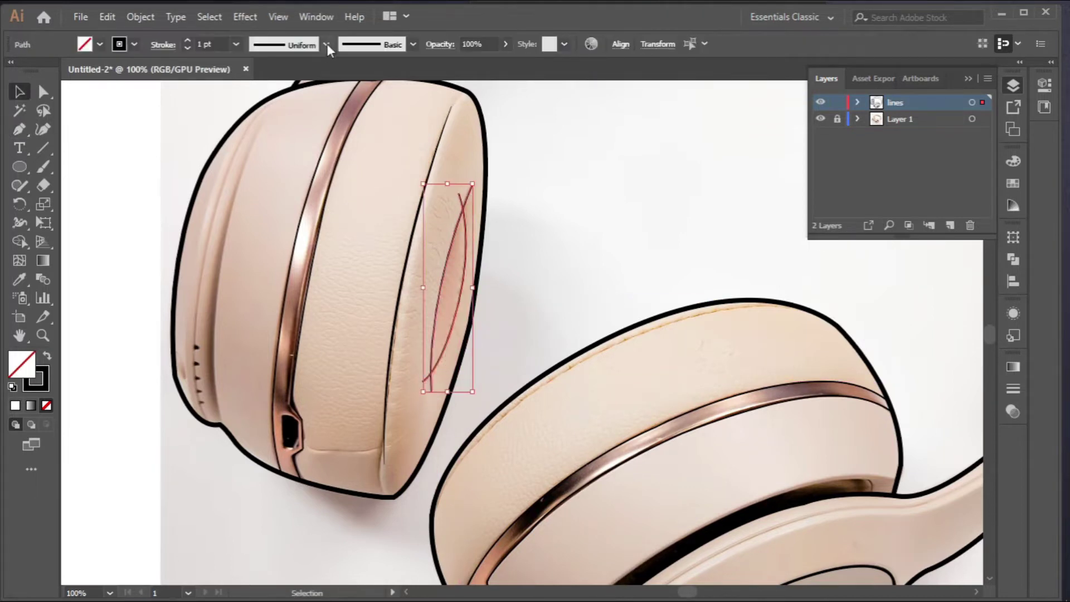
left_click(288, 84)
left_click(500, 371)
scroll(406, 332, "down", 1)
scroll(216, 262, "up", 1)
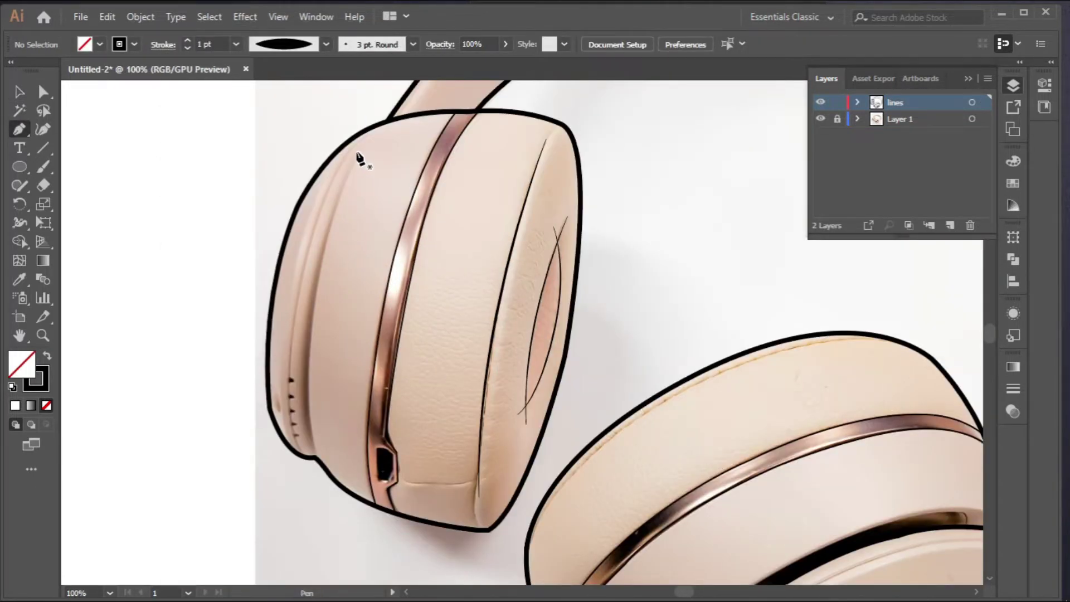
Trace the groove beside the left ear cup's outer plate with a 2 pt Pen curve running past the lower cup outline
left_click(357, 152)
scroll(340, 296, "down", 3)
left_click_drag(325, 361, 370, 514)
scroll(334, 457, "up", 2)
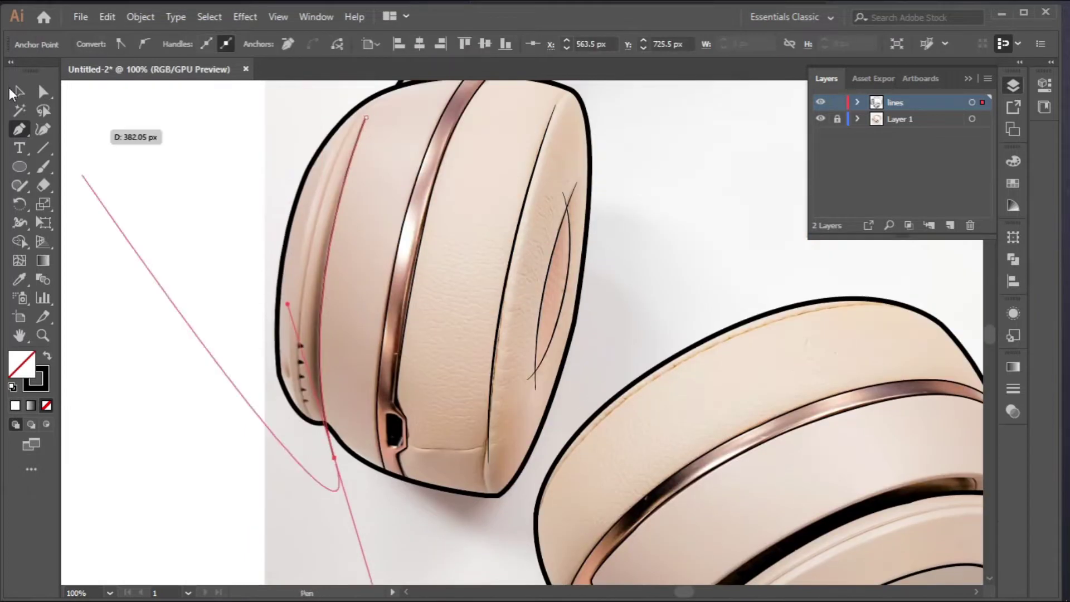
left_click(18, 91)
left_click(167, 151)
Apply the width profile tapered at both ends to the left ear cup's groove line and deselect it
left_click(337, 215)
left_click(326, 44)
left_click(289, 83)
left_click(126, 209)
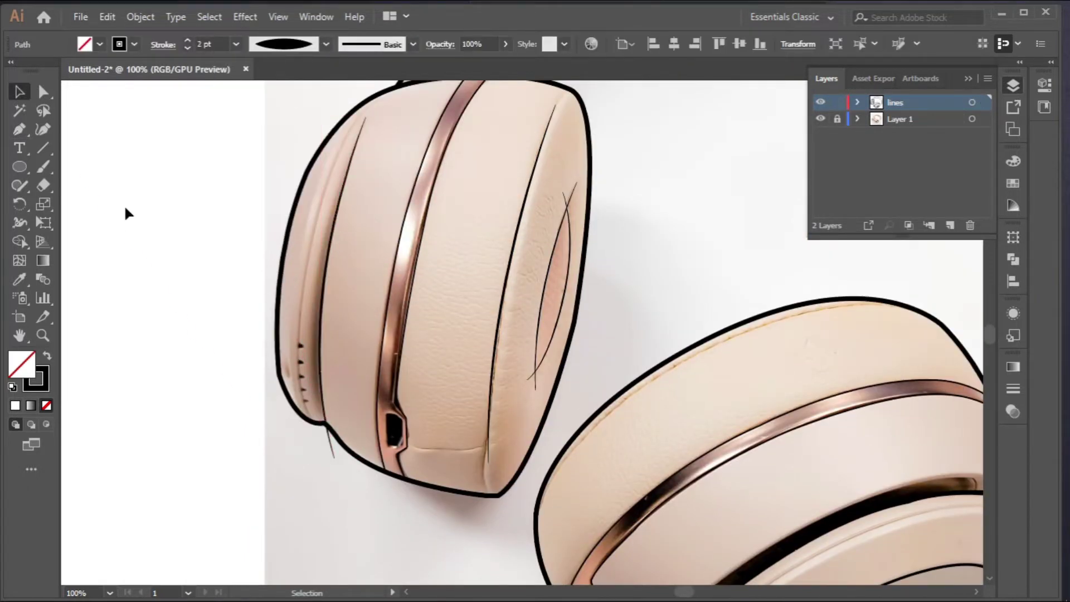
Trace the outer groove of the left ear cup's plate with a 1 pt Pen curve and apply the width profile tapered at both ends
left_click(377, 100)
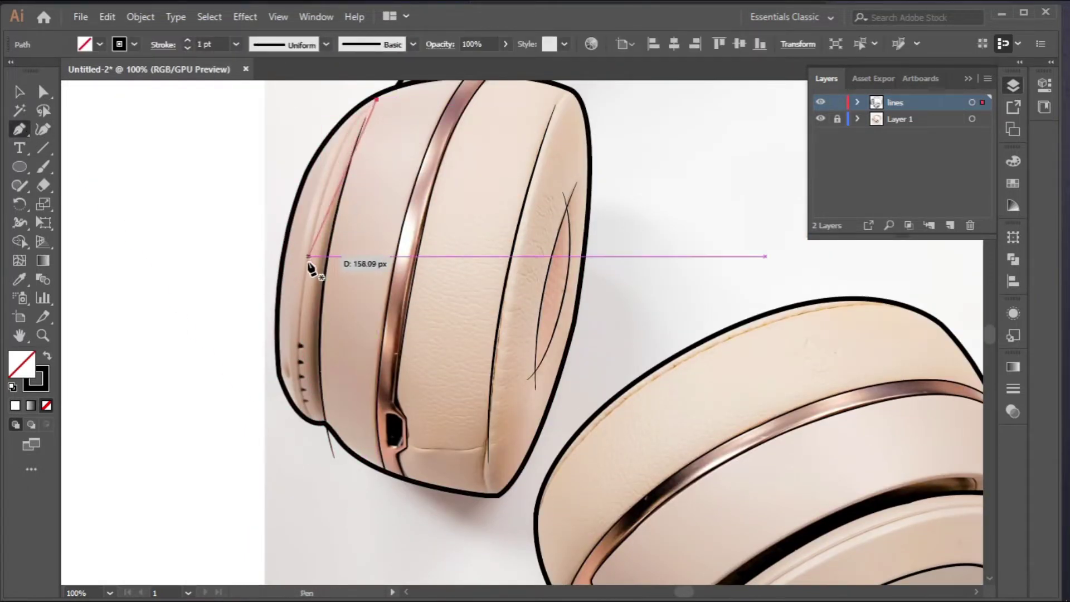
left_click_drag(309, 262, 288, 397)
left_click_drag(323, 437, 351, 454)
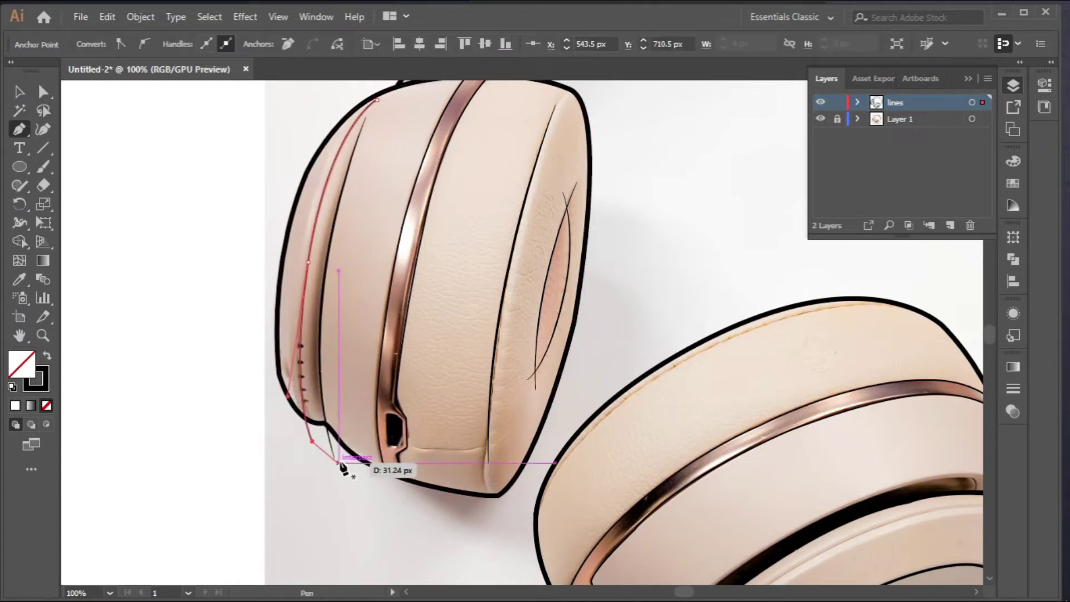
key("v")
left_click(326, 44)
left_click(289, 84)
left_click(379, 313)
Trace the seam along the upper edge of the right ear cushion with a 1 pt Pen curve running past the cup outline
left_click_drag(532, 457, 418, 399)
scroll(456, 404, "down", 3)
key("p")
left_click(404, 387)
left_click_drag(525, 231, 650, 149)
scroll(526, 262, "up", 3)
scroll(526, 262, "right", 5)
left_click(536, 256)
scroll(539, 264, "up", 1)
scroll(539, 270, "right", 3)
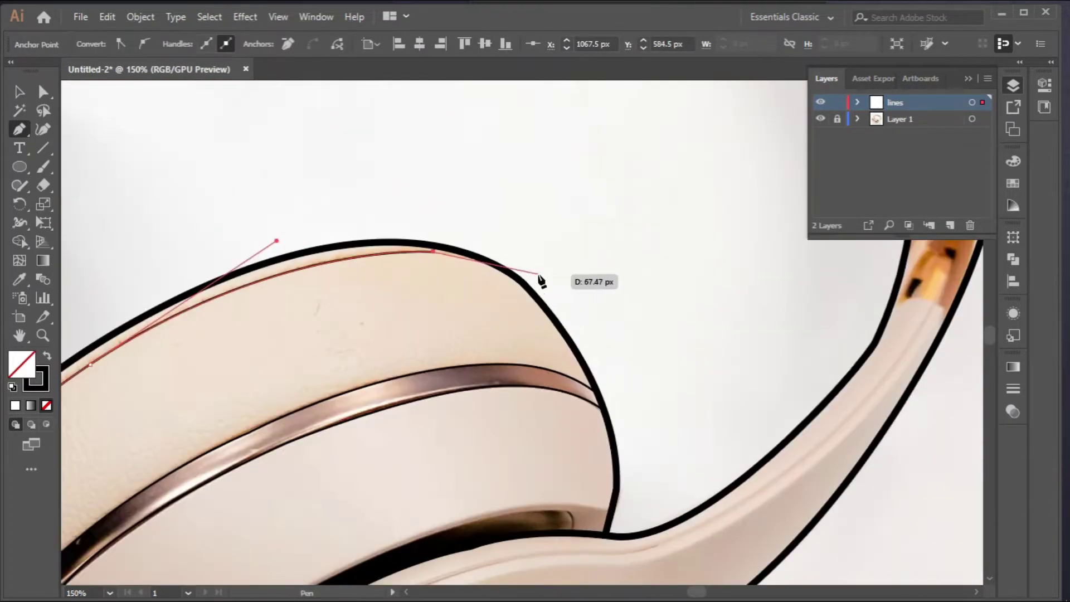
left_click_drag(563, 273, 524, 325)
Select all line art and trim the groove and seam ends overhanging both ear cup outlines with Shape Builder
key("ctrl+minus")
key("ctrl+minus")
key("ctrl+minus")
left_click(28, 95)
key("ctrl+a")
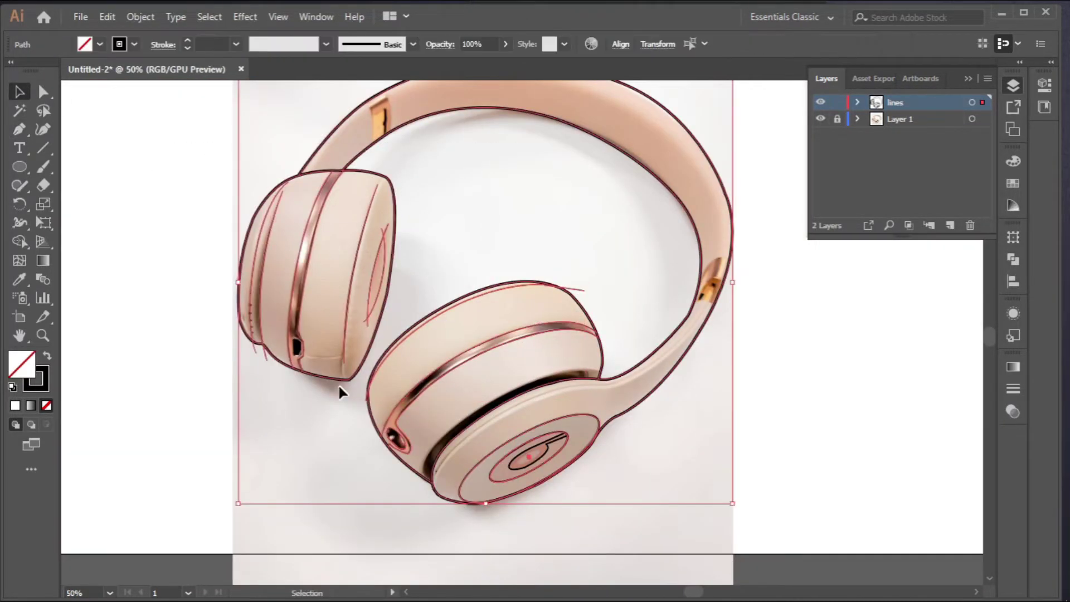
key("shift+m")
scroll(240, 329, "up", 5)
left_click(306, 339, "alt")
left_click(379, 412, "alt")
scroll(380, 412, "down", 6)
scroll(483, 361, "up", 5)
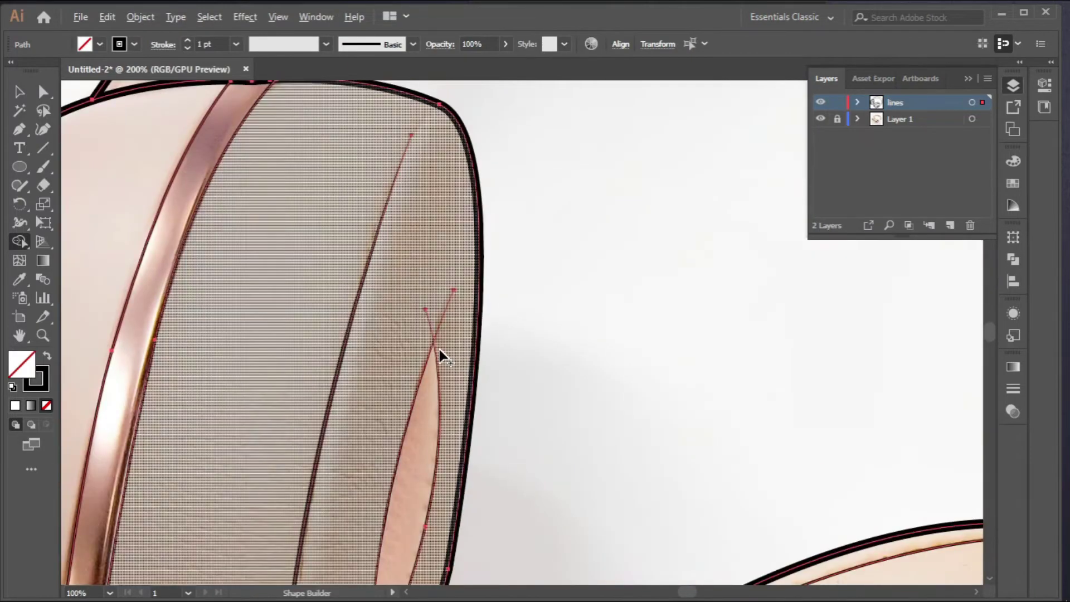
scroll(440, 354, "down", 1)
scroll(440, 342, "up", 2)
scroll(440, 232, "down", 5)
scroll(613, 256, "up", 3)
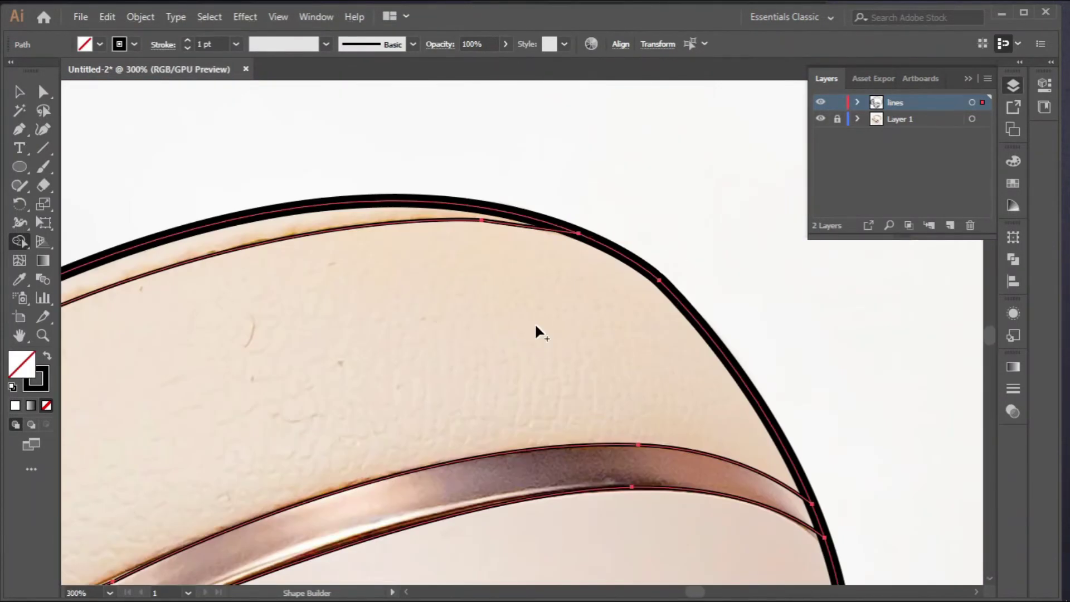
Draw a closed 1 pt Pen shape around the metal hinge on the left side of the headband, overlapping both headband outlines
scroll(287, 408, "down", 6)
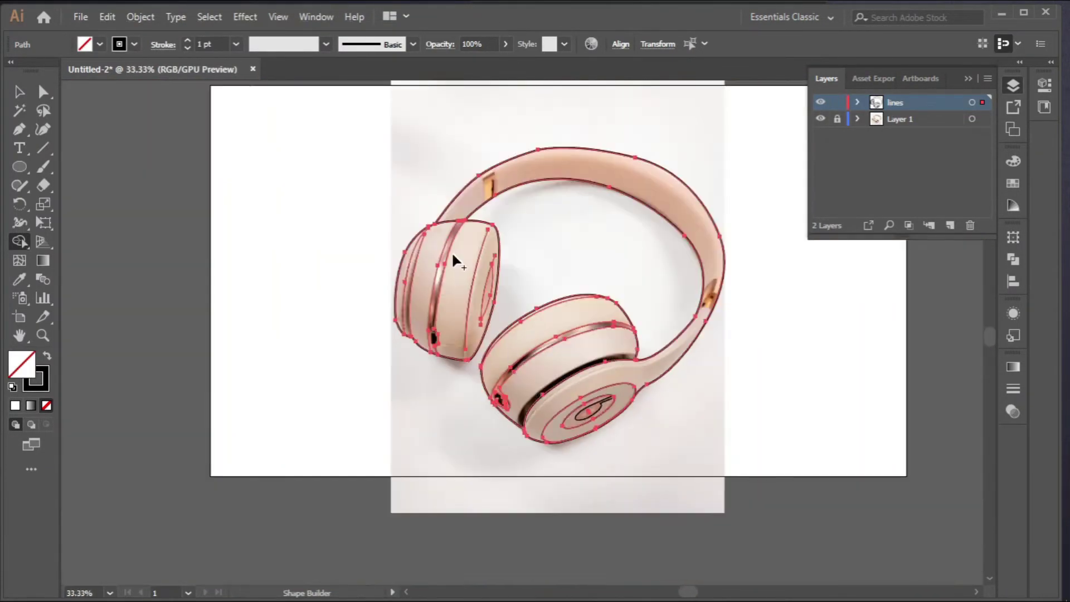
scroll(483, 177, "up", 3)
left_click(20, 130)
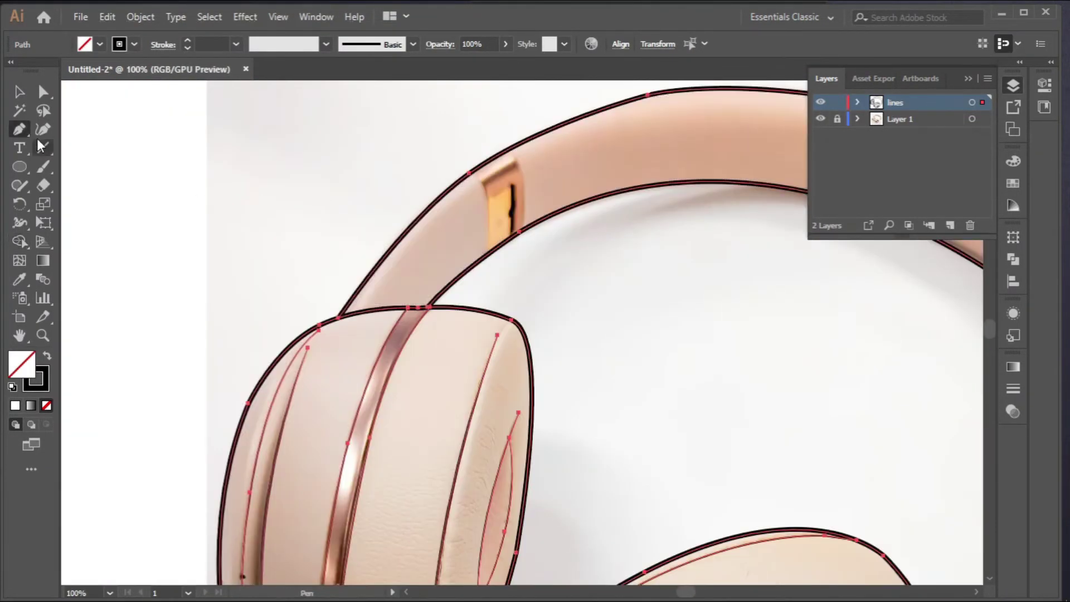
left_click(456, 168)
left_click_drag(488, 208, 489, 274)
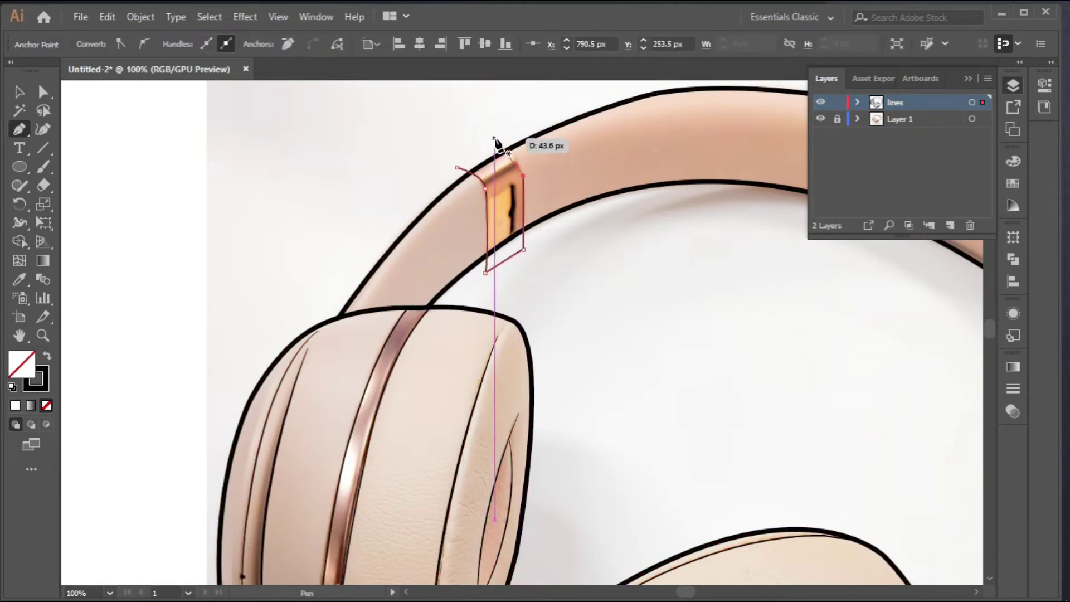
left_click_drag(493, 138, 474, 139)
left_click(457, 168)
key("v")
left_click(462, 107)
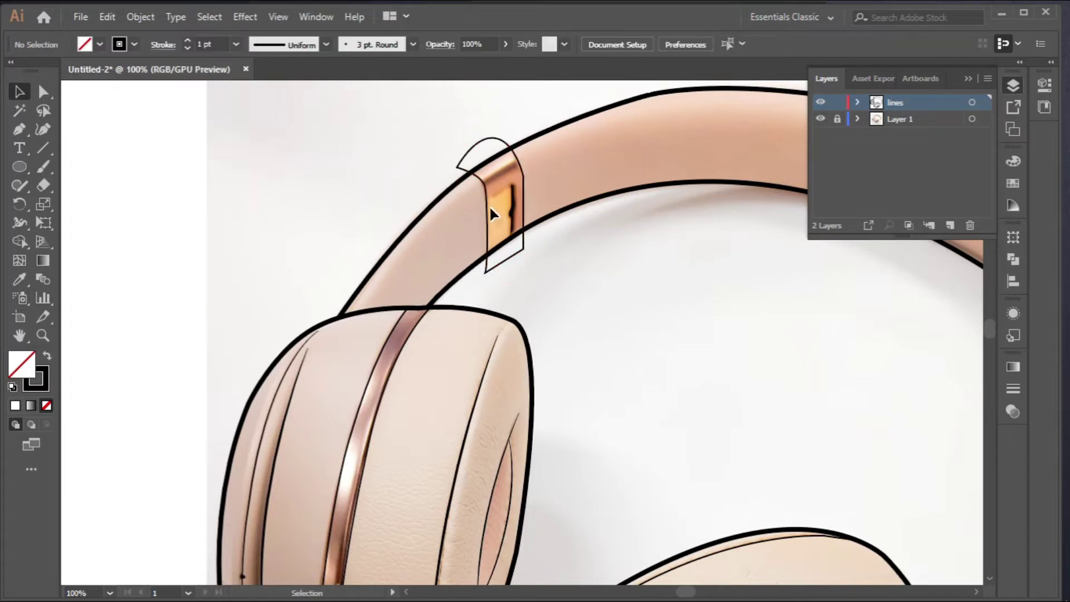
Set the left hinge shape's stroke to 4 pt and trim the parts outside the headband with Shape Builder
left_click(488, 208)
left_click(187, 41)
double_click(187, 41)
left_click_drag(394, 122, 556, 235)
key("shift+m")
scroll(502, 130, "up", 1)
left_click(463, 167, "alt")
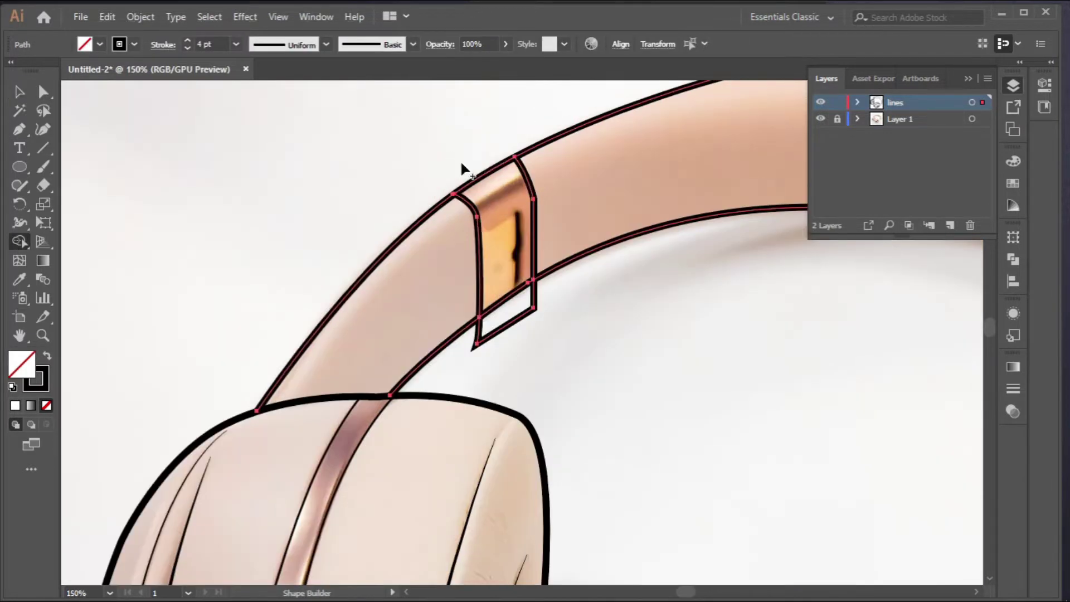
scroll(478, 301, "down", 2)
Draw an open two-segment 2 pt Pen line along the top and right edges of the gold inset in the left hinge
left_click(102, 103)
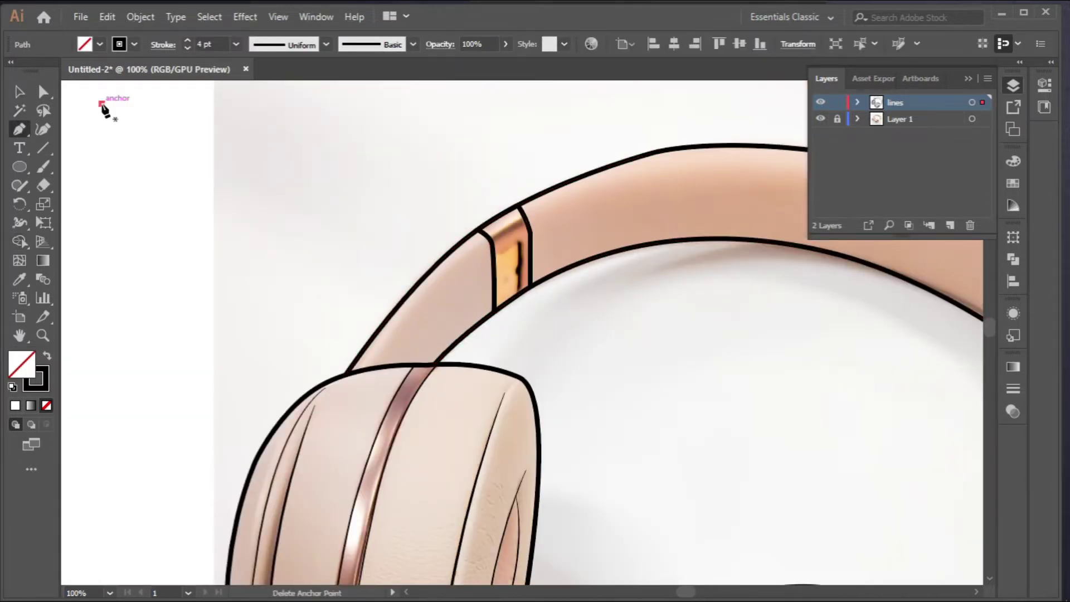
key("ctrl+z")
left_click(24, 91)
left_click(111, 101)
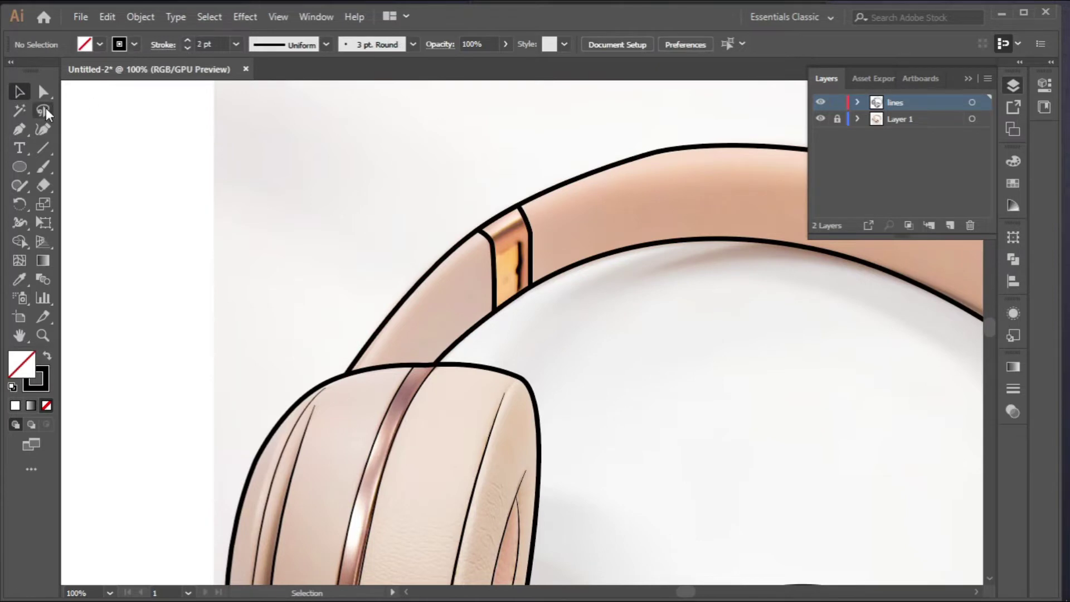
key("p")
scroll(474, 245, "up", 2)
left_click(481, 264)
left_click(528, 234)
left_click(532, 320)
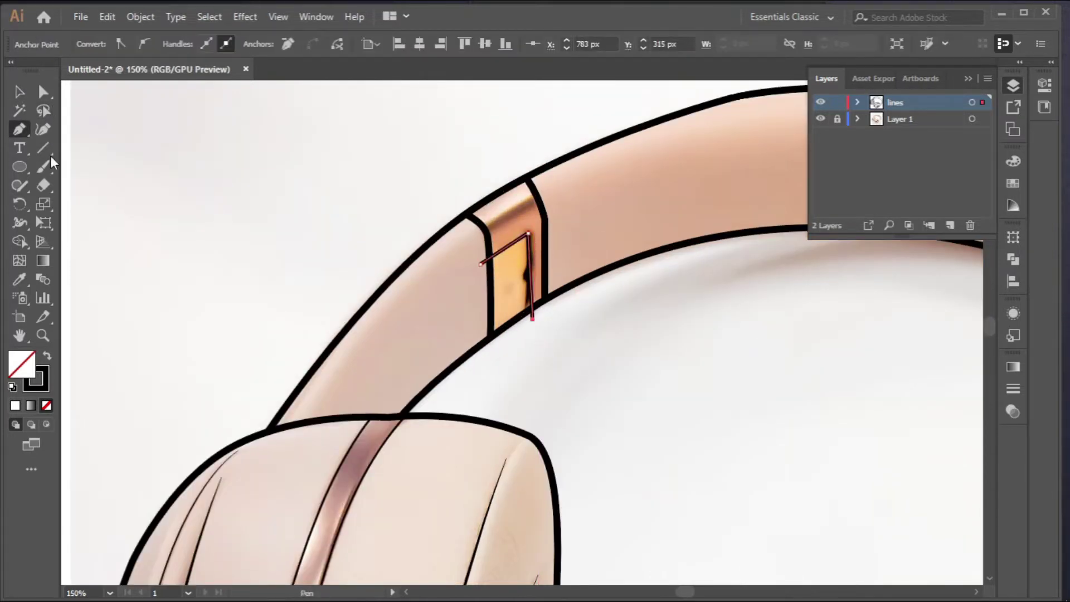
Select all line art and trim the inset line's ends overhanging the hinge and headband with Shape Builder
key("ctrl+a")
key("shift+m")
scroll(490, 268, "up", 3)
scroll(614, 404, "down", 5)
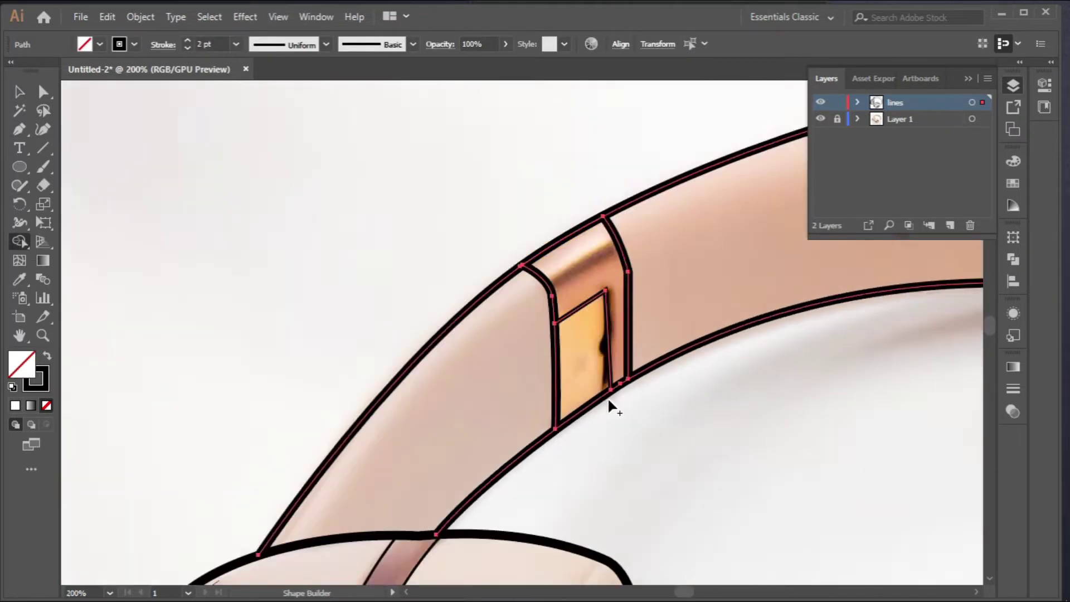
Draw a closed 2 pt Pen shape around the upper metal sleeve on the right side of the headband, running past both outlines
scroll(741, 466, "up", 3)
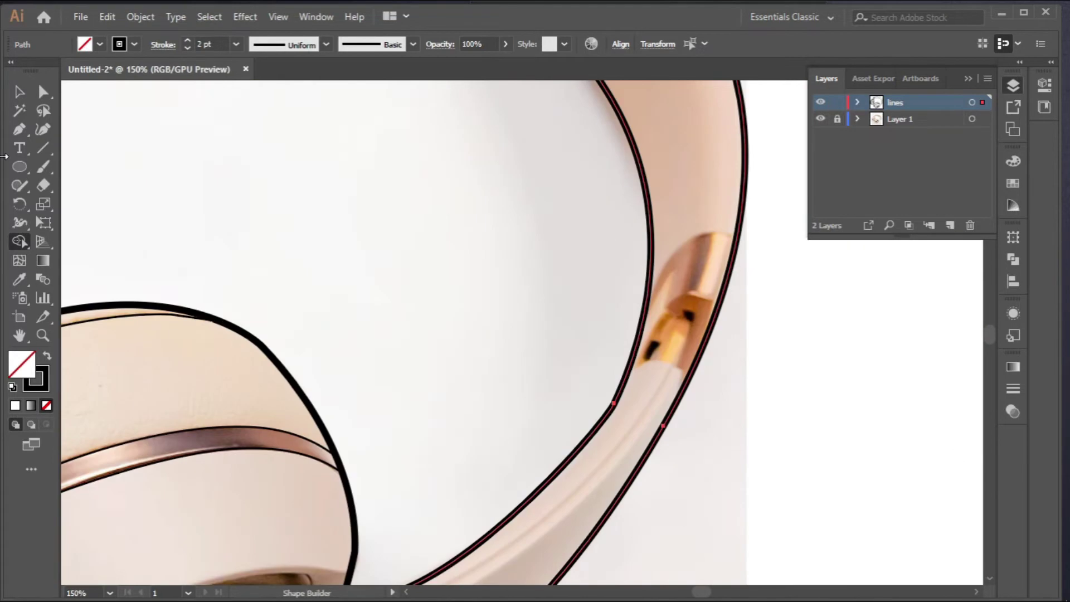
left_click(634, 328)
mouse_move(718, 231)
left_mouse_down()
mouse_move(748, 248)
mouse_move(772, 237)
left_mouse_up()
left_click(786, 287)
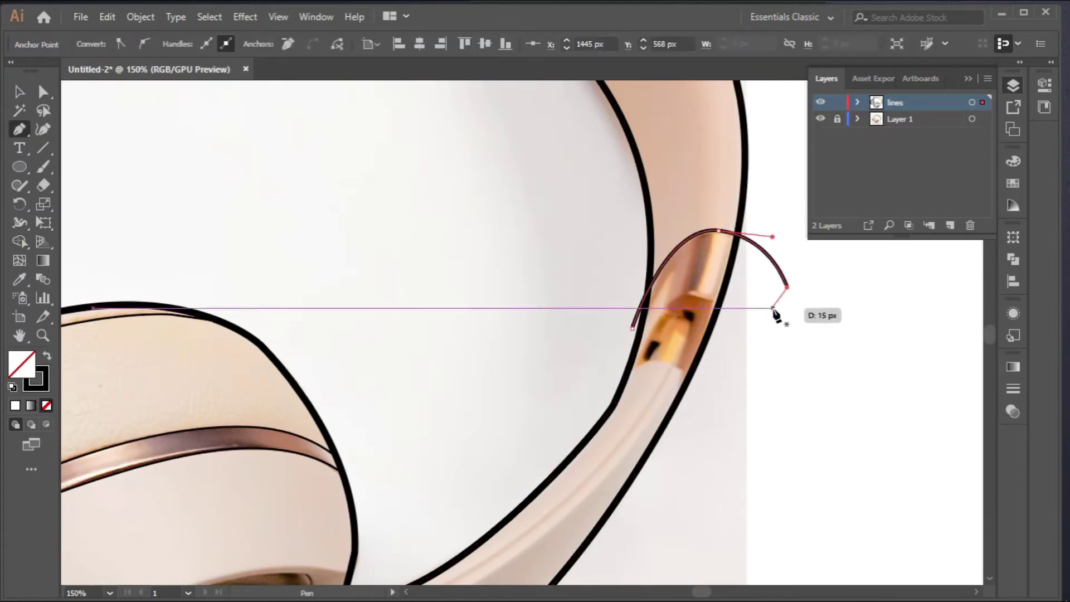
left_click(773, 308)
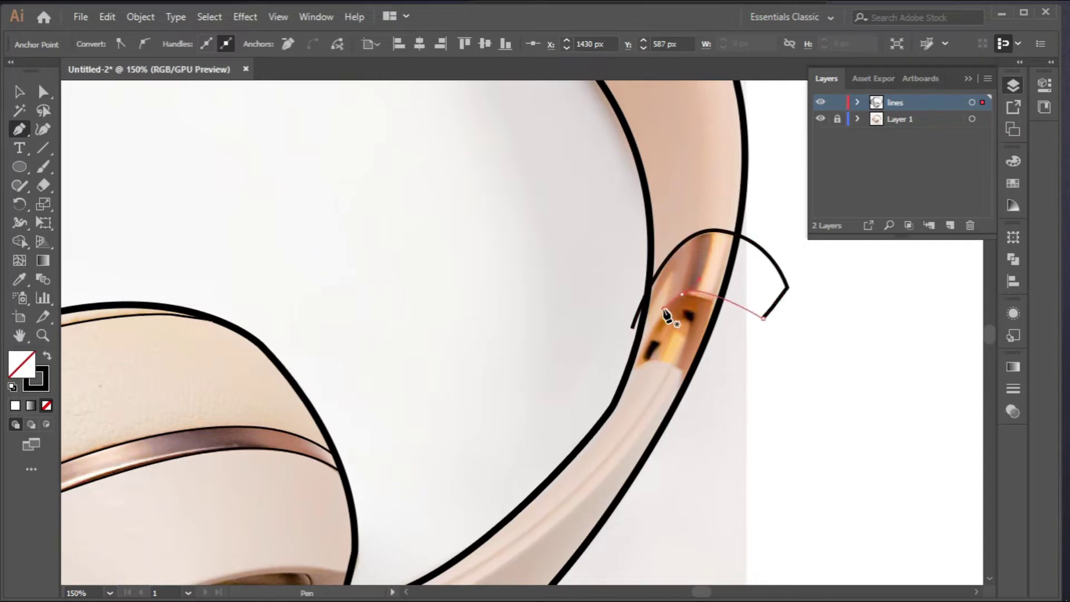
left_click_drag(663, 308, 662, 310)
left_click(603, 406)
left_click(632, 328)
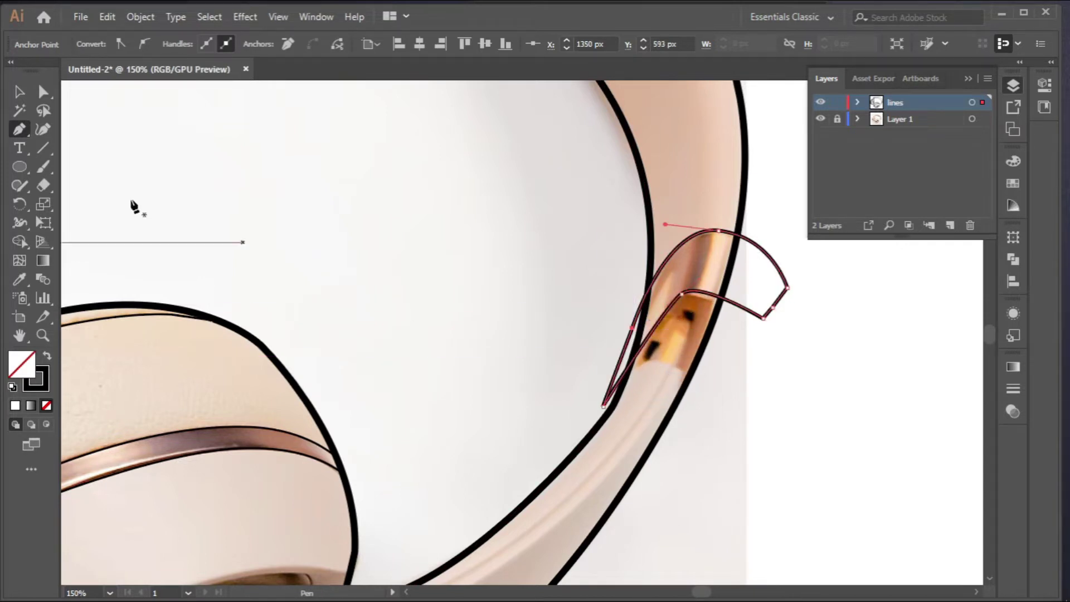
Draw a curved 2 pt Pen line across the headband along the lower edge of the right hinge's gold section
left_click(19, 91)
scroll(593, 291, "down", 2)
left_click(19, 128)
left_click(712, 354)
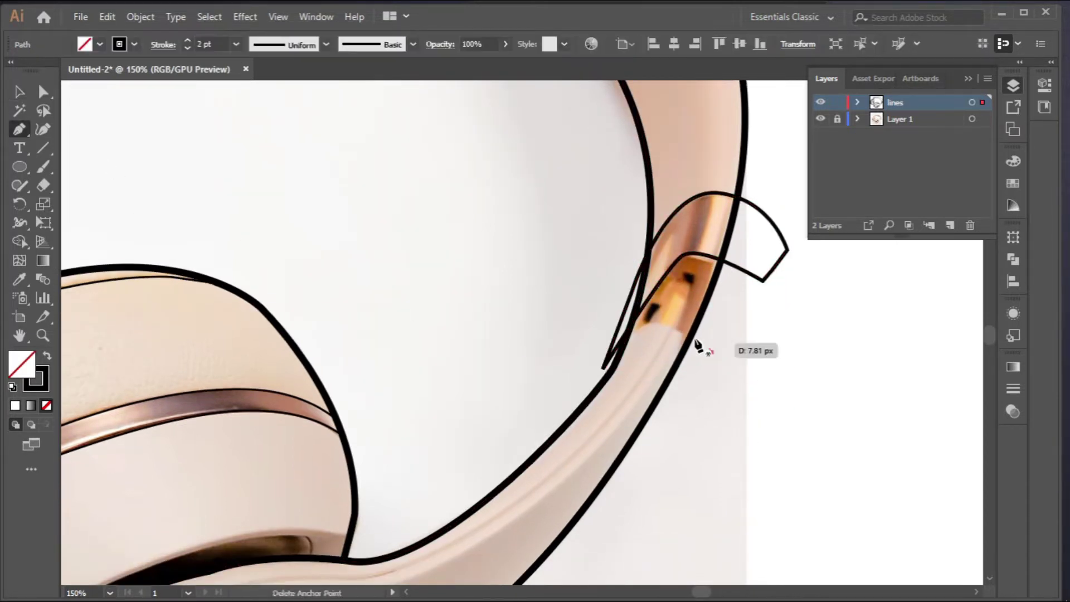
left_click(712, 352)
left_click_drag(530, 376, 524, 376)
left_click(19, 91)
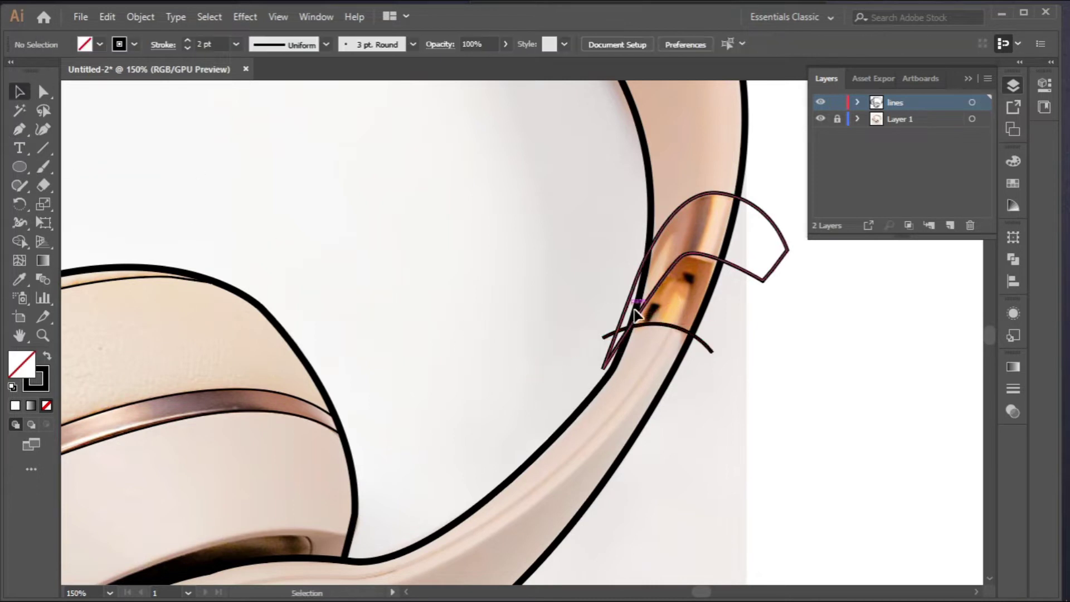
Set the right hinge's sleeve shape and lower curve to a 4 pt stroke and trim their overhanging parts with Shape Builder
left_click(641, 325)
left_click(684, 254, "shift")
left_click(187, 42)
left_click(186, 41)
key("shift+m")
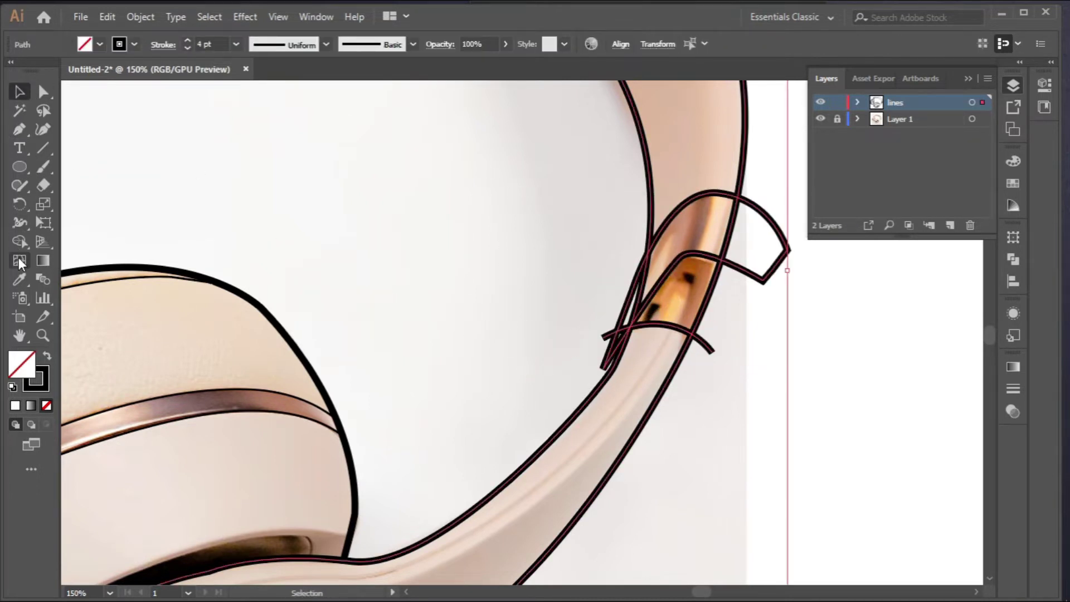
scroll(635, 326, "up", 2)
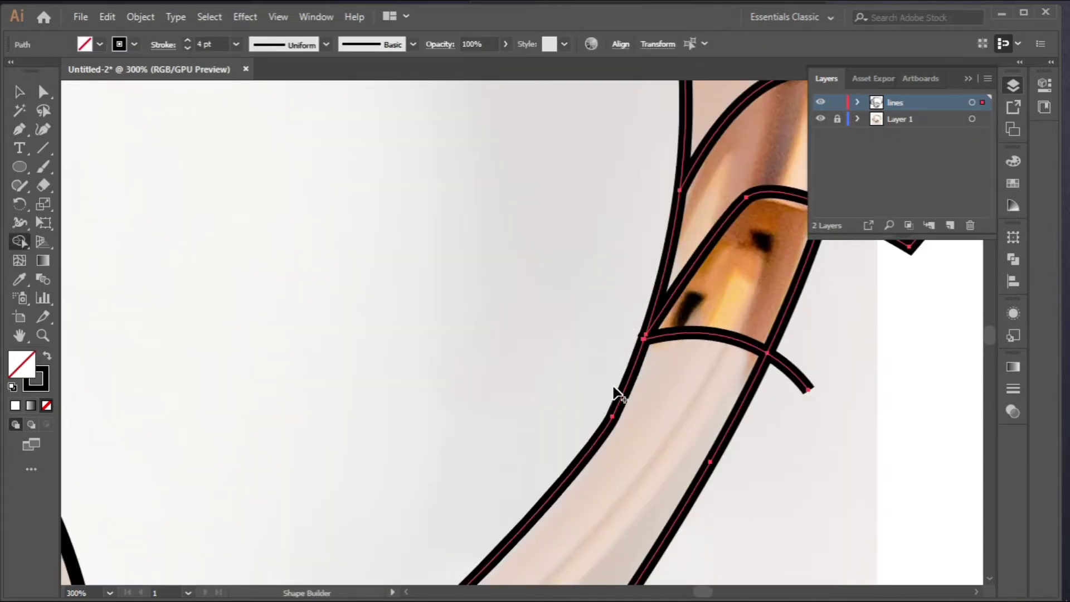
Hide the photo's Layer 1 to check the line art by itself and show the layer again
scroll(617, 394, "down", 6)
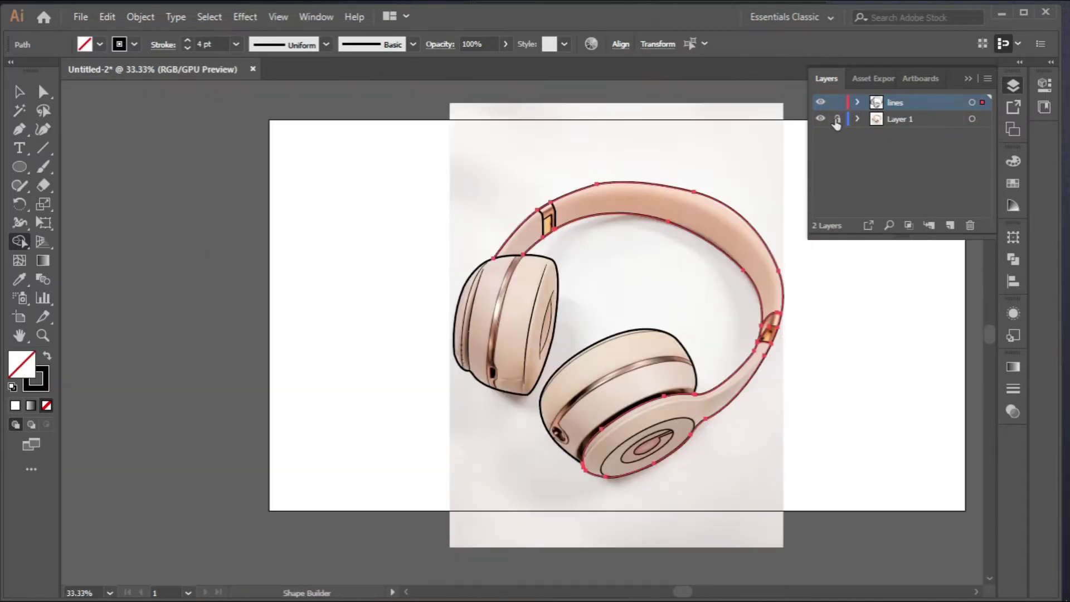
left_click(821, 120)
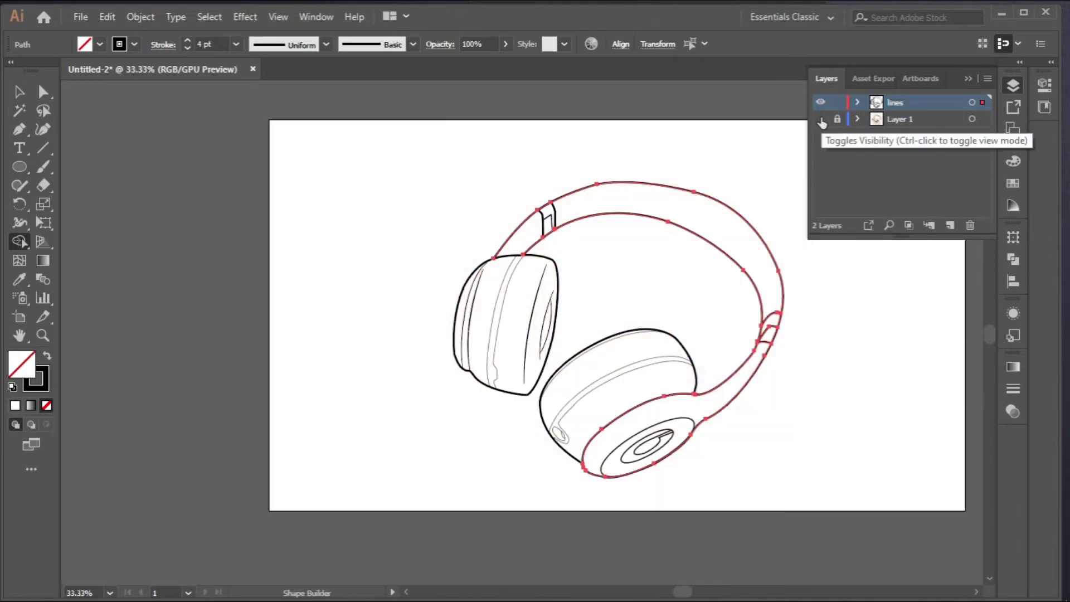
left_click(821, 120)
key("v")
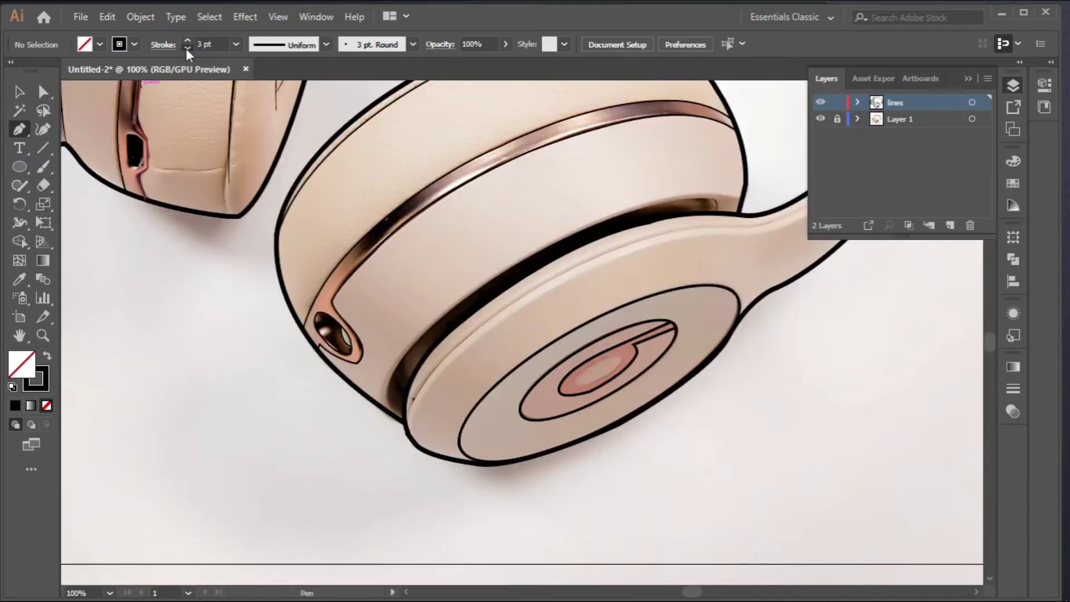
Trace the upper edge of the dark gap between the right ear cup and its outer plate with a 1 pt Pen curve
left_click(187, 48)
left_click(187, 48)
scroll(413, 371, "down", 2)
left_click_drag(417, 357, 391, 323)
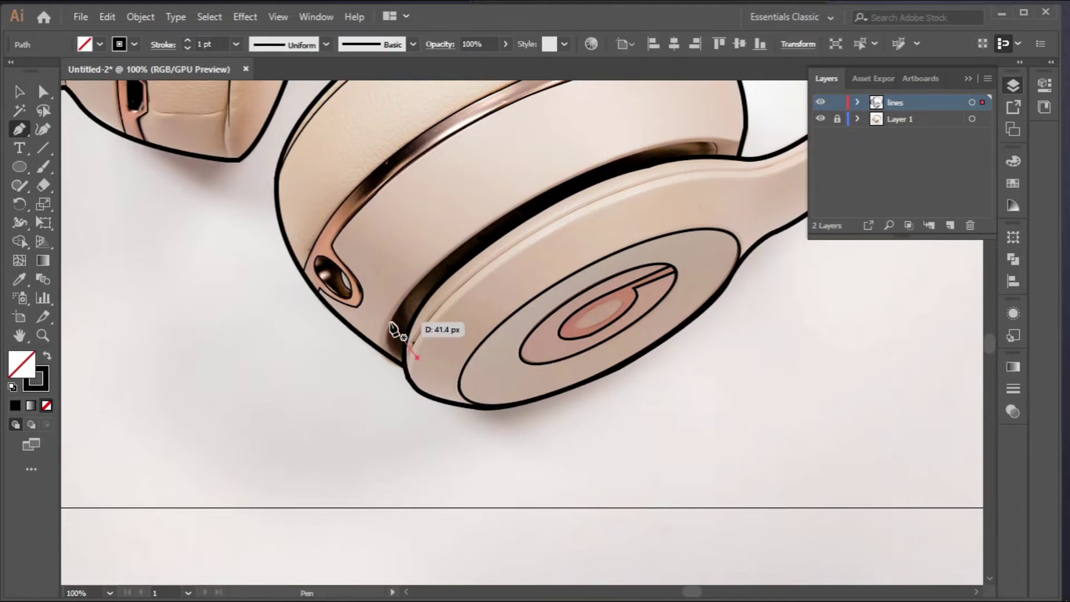
left_click(499, 217)
left_click_drag(600, 194, 433, 270)
left_click_drag(512, 217, 617, 196)
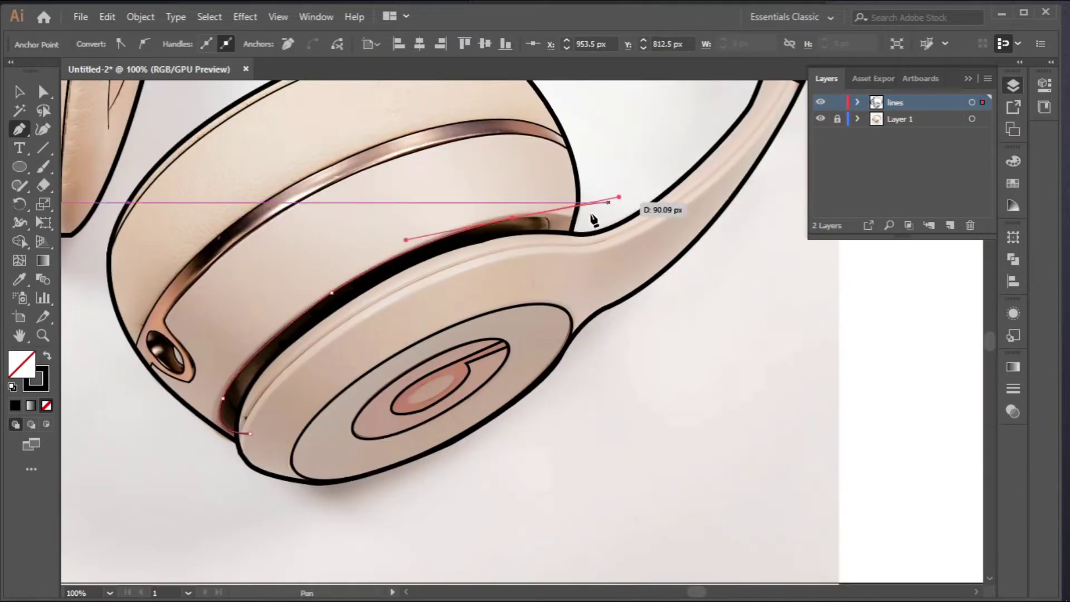
left_click(512, 217)
scroll(551, 228, "up", 1)
left_click_drag(540, 290, 548, 291)
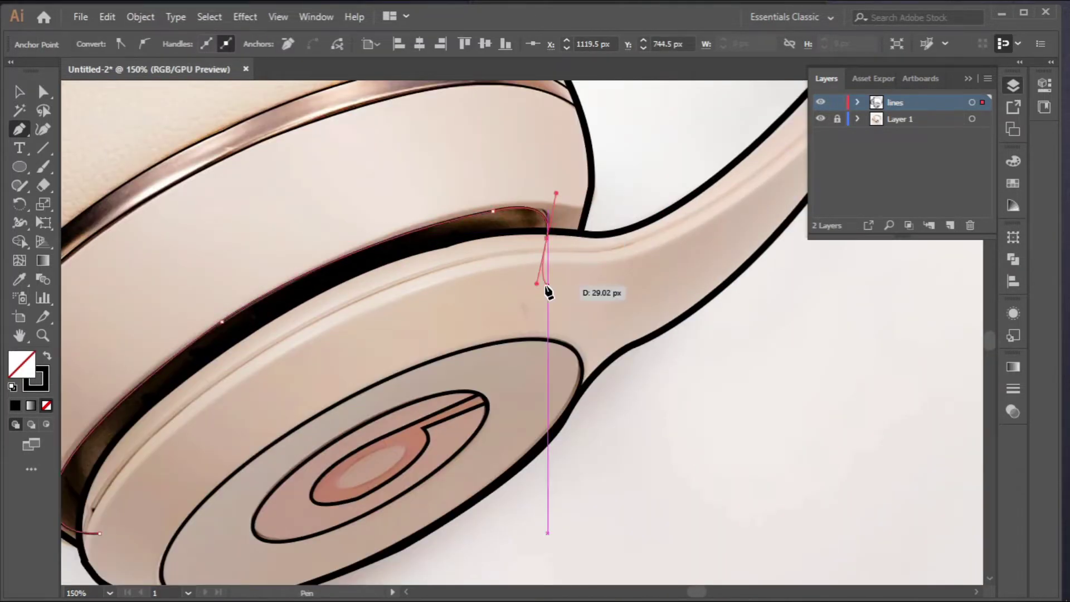
left_click_drag(556, 241, 567, 298)
key("ctrl+z")
Round the gap curve around the dark gap's right end and finish it below the outer plate's outline
scroll(538, 227, "up", 2)
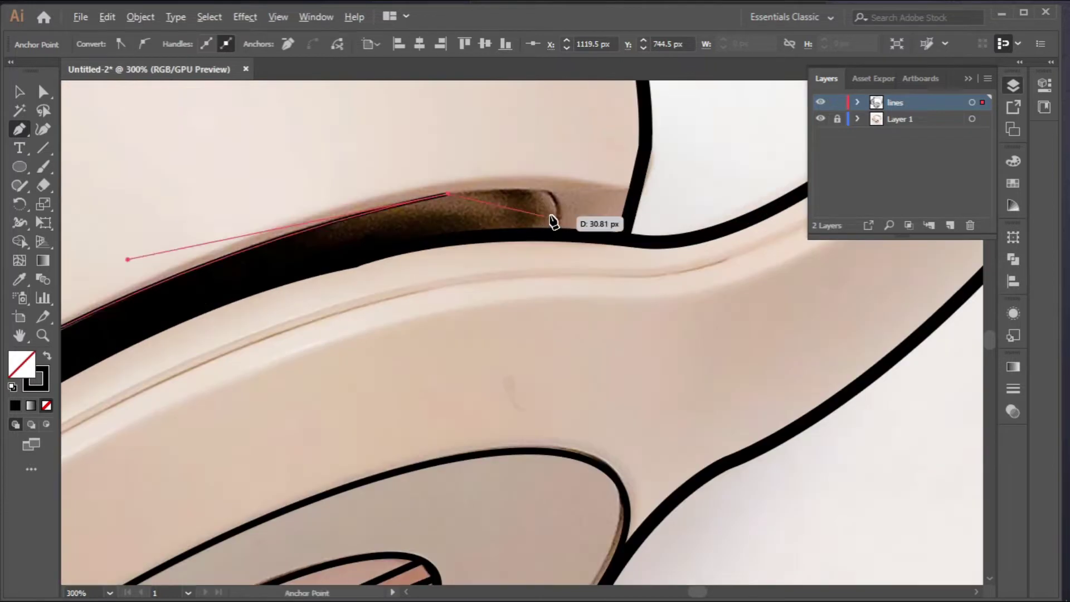
left_click_drag(556, 213, 551, 260)
left_click(552, 272)
Select the right ear cup's lines, trim the gap curve's ends overhanging the outer plate with Shape Builder, and clear the selection
scroll(552, 310, "down", 5)
key("v")
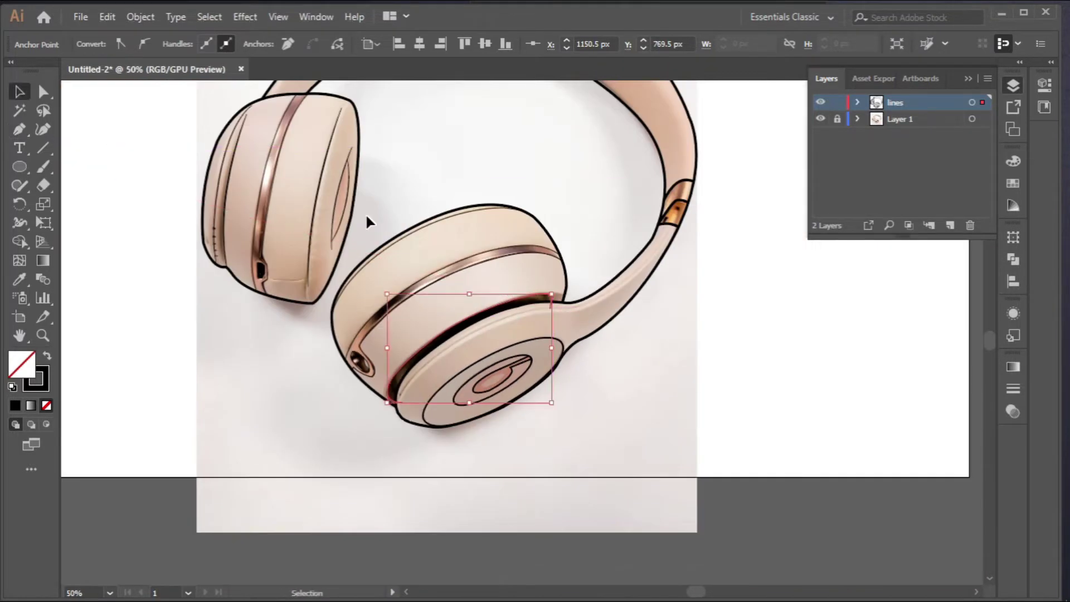
left_click_drag(368, 220, 524, 401)
key("shift+m")
scroll(400, 412, "up", 5)
left_click(377, 344, "alt")
scroll(385, 340, "down", 4)
scroll(612, 223, "up", 4)
left_click(620, 229, "alt")
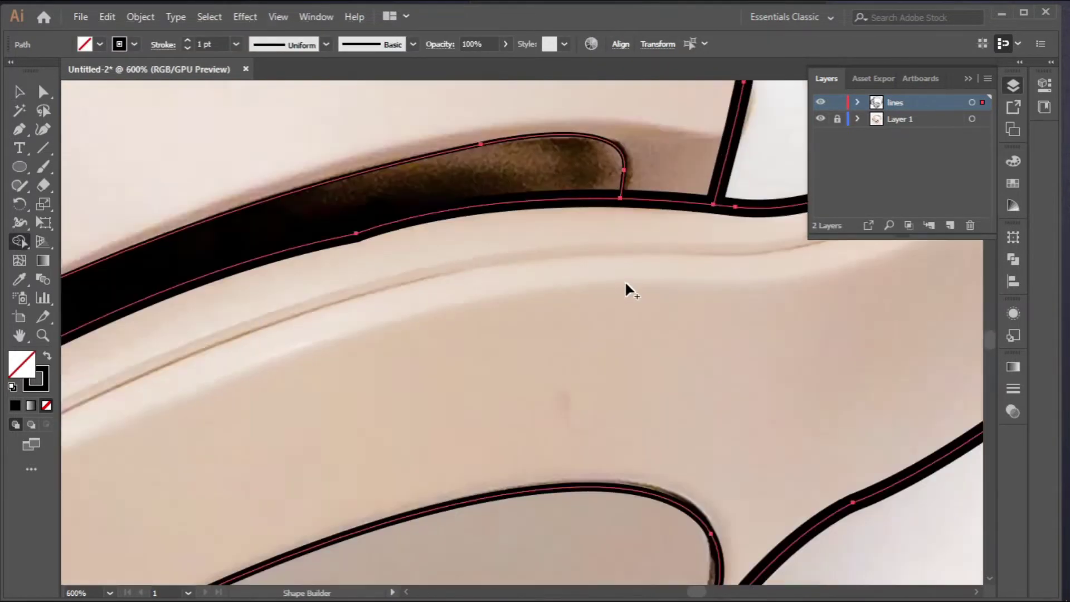
scroll(624, 282, "down", 4)
left_click_drag(684, 393, 515, 348)
scroll(515, 349, "down", 1)
key("v")
left_click(105, 319)
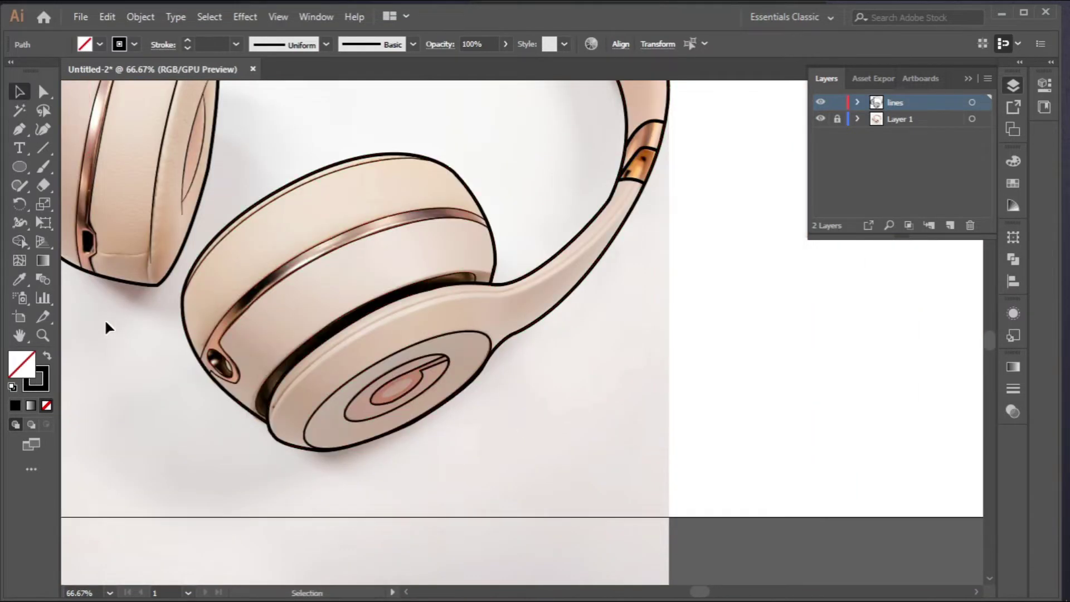
Trace an inner highlight curve with the Pen along the right outer plate's upper edge, from its lower end to the arm's base
key("p")
scroll(238, 318, "right", 2)
left_click(224, 362)
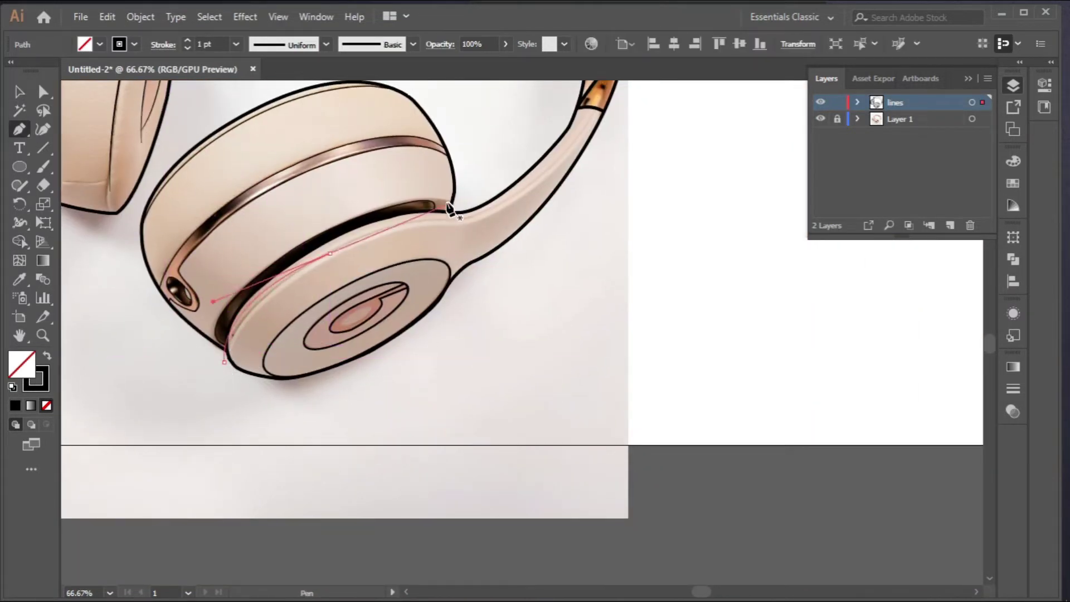
left_click(330, 253)
scroll(455, 206, "up", 2)
left_click_drag(463, 236, 607, 249)
scroll(711, 167, "up", 4)
scroll(717, 219, "right", 1)
left_click(411, 475)
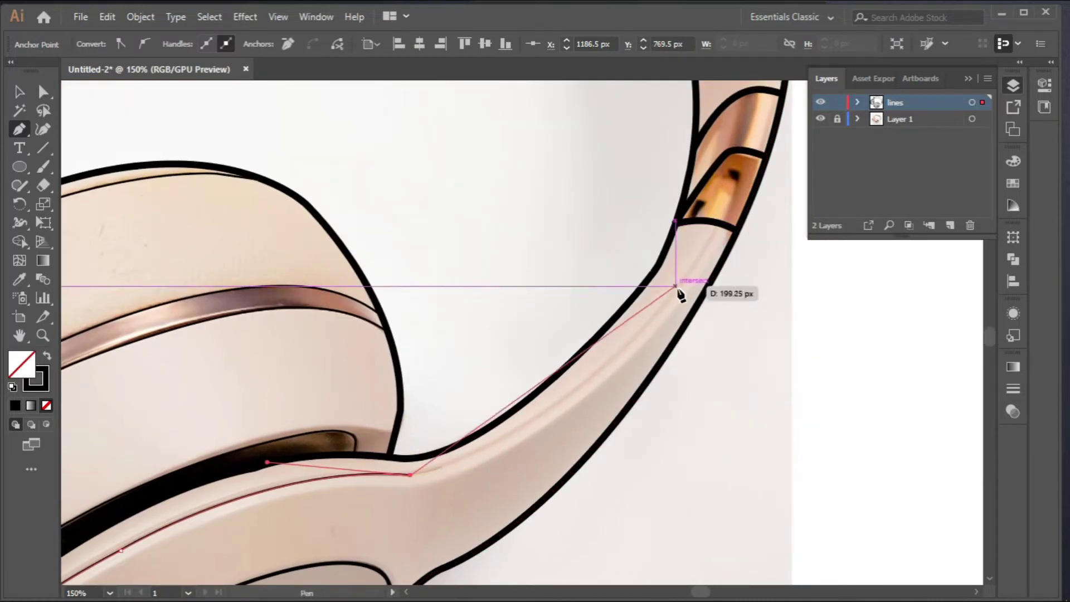
Continue the highlight curve up the right arm and end it on the hinge's lower edge
left_click_drag(676, 290, 792, 103)
left_click(675, 289)
left_click(720, 220)
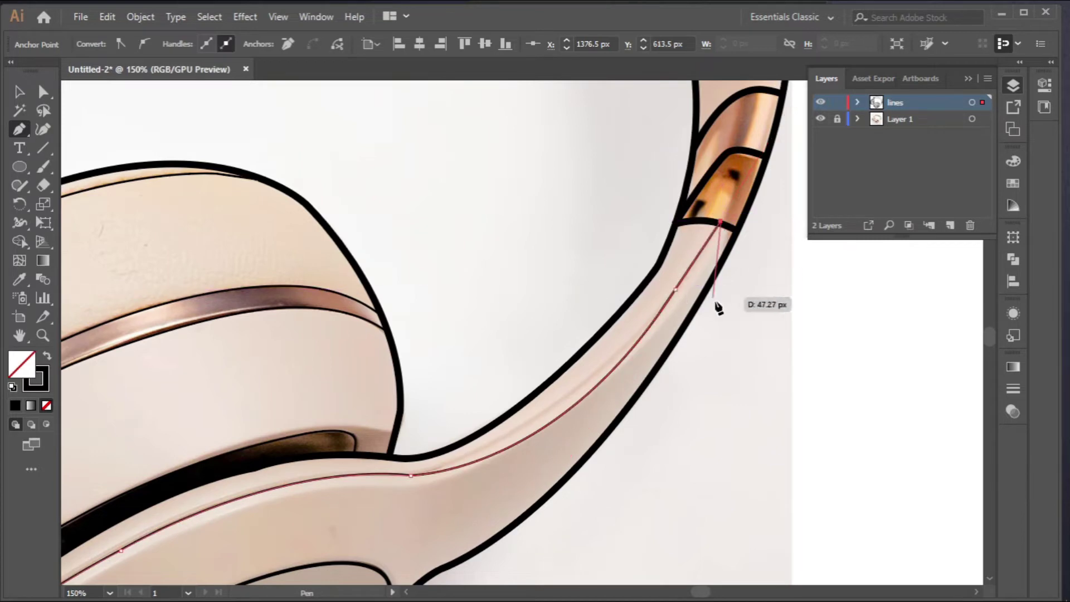
scroll(747, 418, "down", 3)
left_click_drag(416, 458, 497, 428)
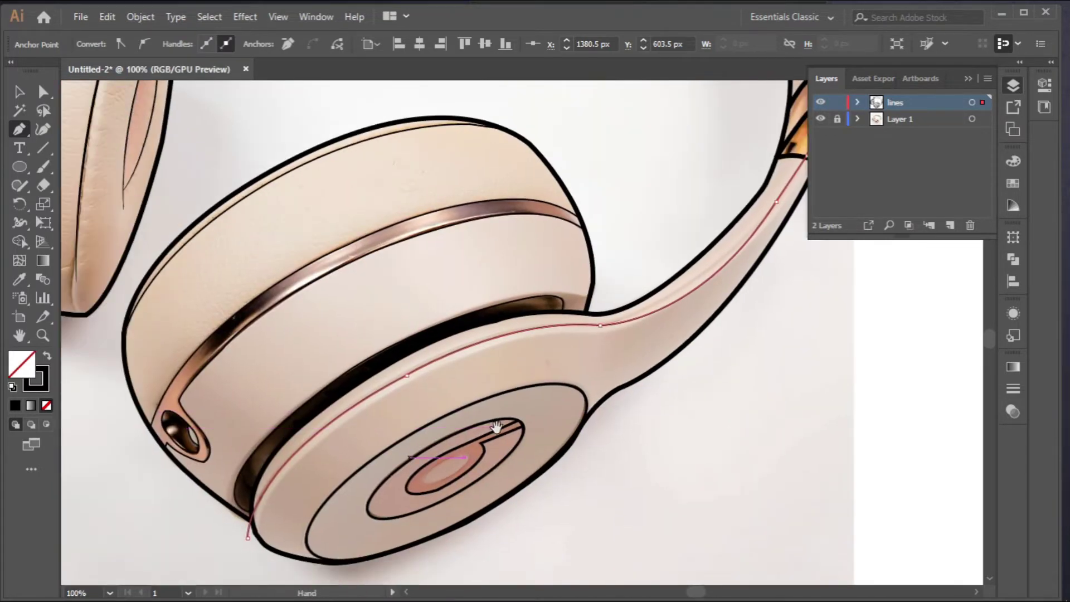
Finish the highlight lines along the right outer plate and arm and apply the tapered width profile
key("v")
scroll(431, 336, "down", 1)
scroll(431, 337, "up", 2)
scroll(453, 361, "down", 4)
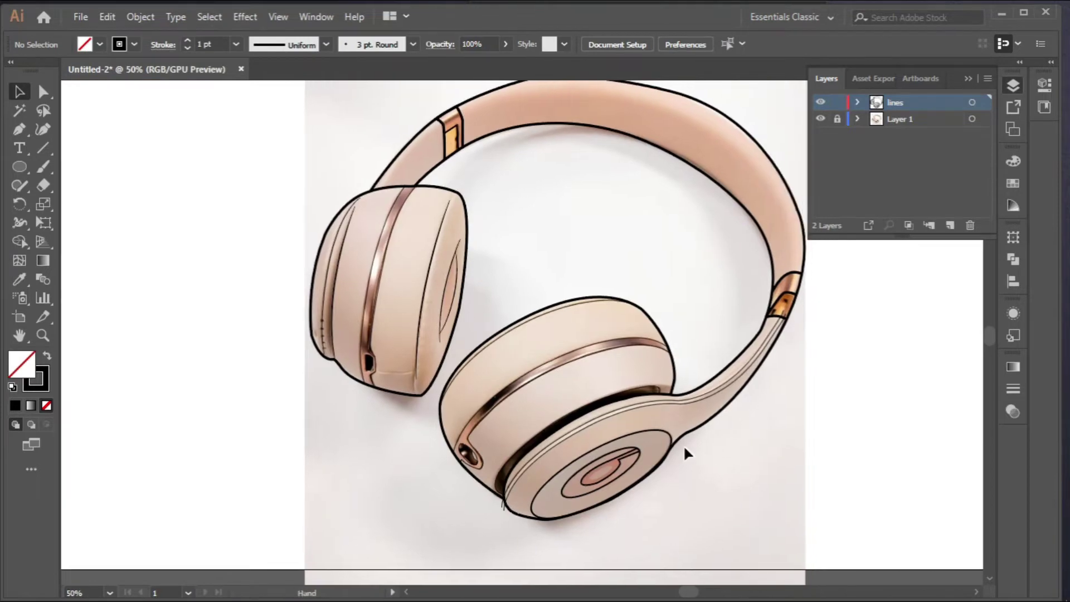
scroll(683, 445, "up", 2)
left_click(326, 44)
left_click(281, 96)
scroll(406, 464, "down", 3)
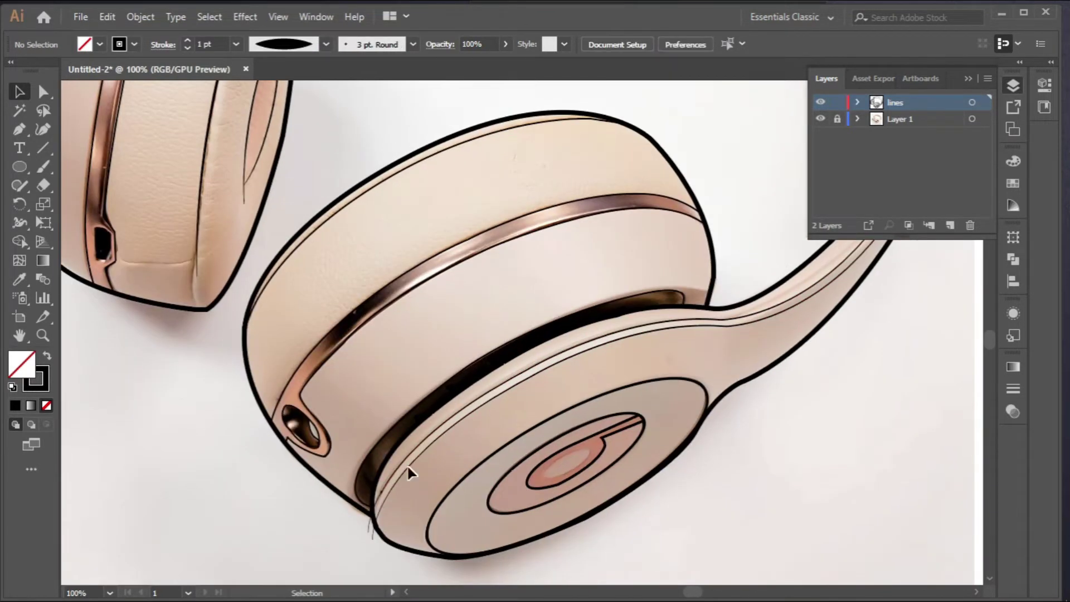
Trim the highlight lines' lower ends that overhang the right outer plate's outline with Shape Builder
key("shift+m")
scroll(295, 505, "up", 2)
scroll(289, 443, "up", 3)
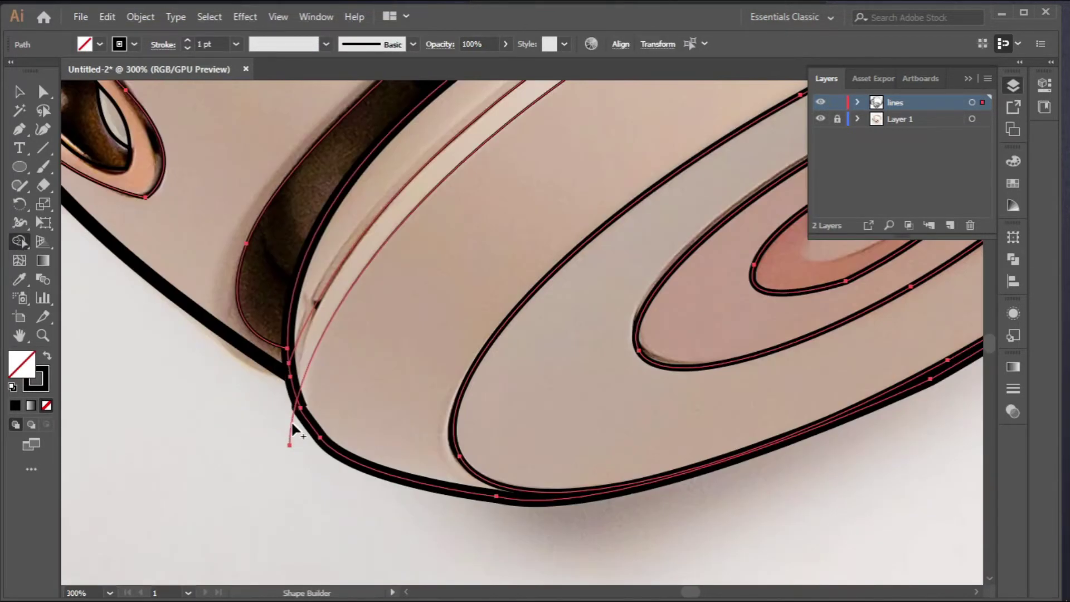
scroll(289, 441, "down", 4)
scroll(666, 179, "up", 6)
Reselect the lines around the right hinge, trim the highlight lines' overhanging upper ends with Shape Builder, and check the line art without the photo
key("ctrl+z")
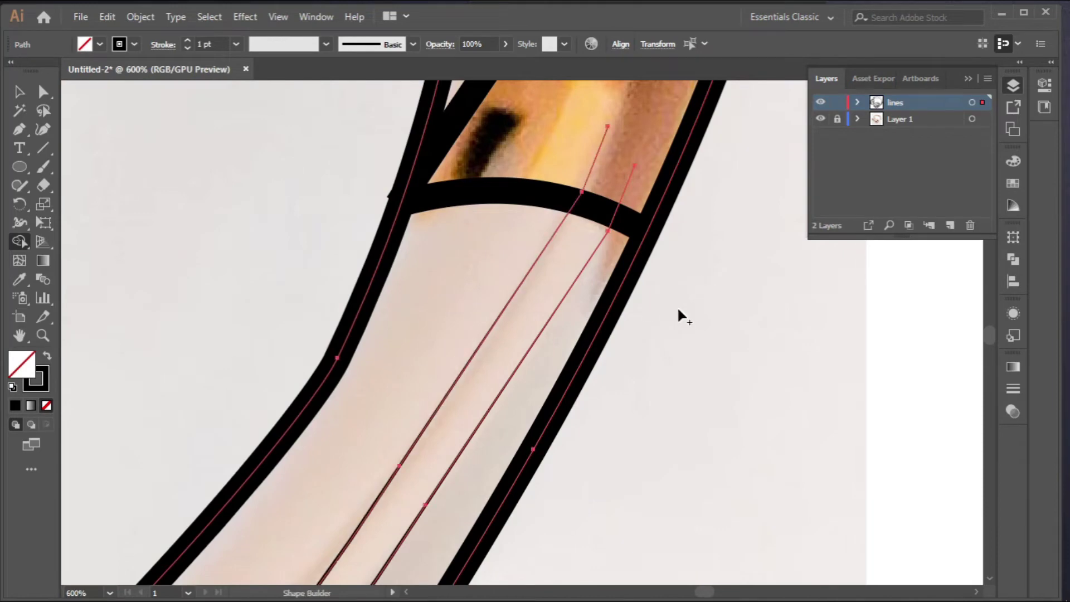
scroll(679, 314, "down", 3)
key("v")
left_click_drag(295, 140, 697, 356)
left_click(20, 241)
scroll(658, 263, "up", 3)
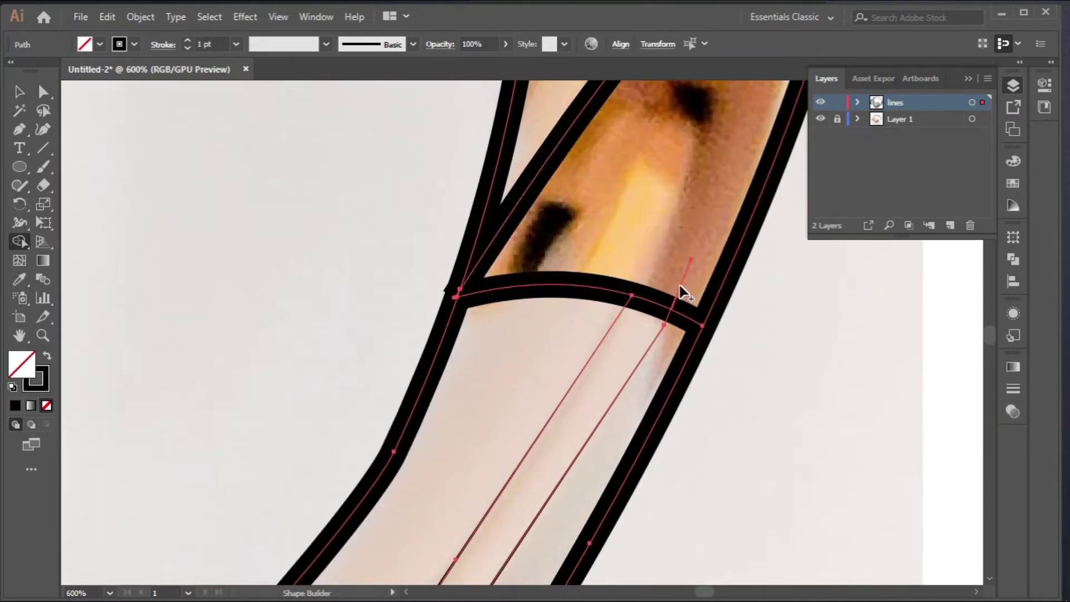
scroll(681, 294, "down", 7)
left_click(19, 94)
left_click(741, 156)
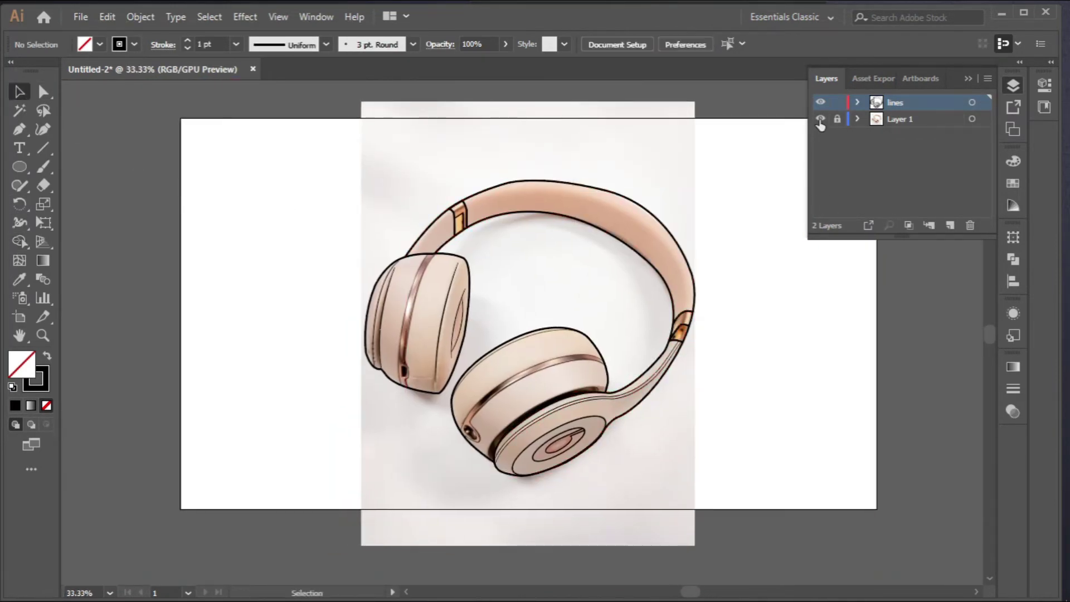
left_click(820, 119)
left_click(820, 119)
Trace a crease curve with the Pen inside the headband, from its upper middle down along its right side
left_click(20, 132)
scroll(523, 223, "up", 1)
left_click(542, 176)
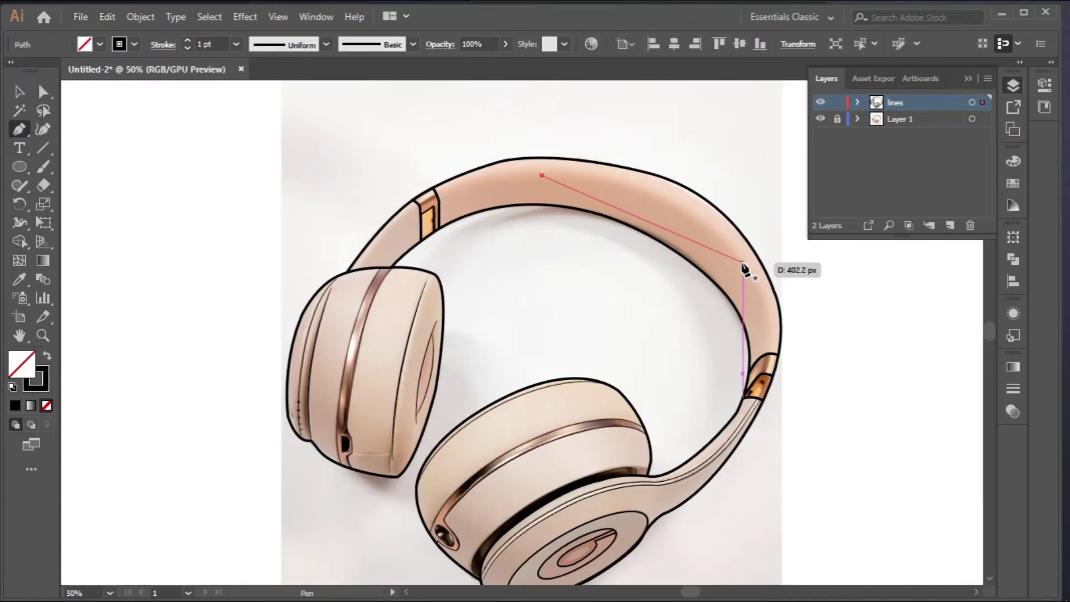
left_click_drag(748, 267, 842, 379)
left_click(19, 92)
left_click(660, 205)
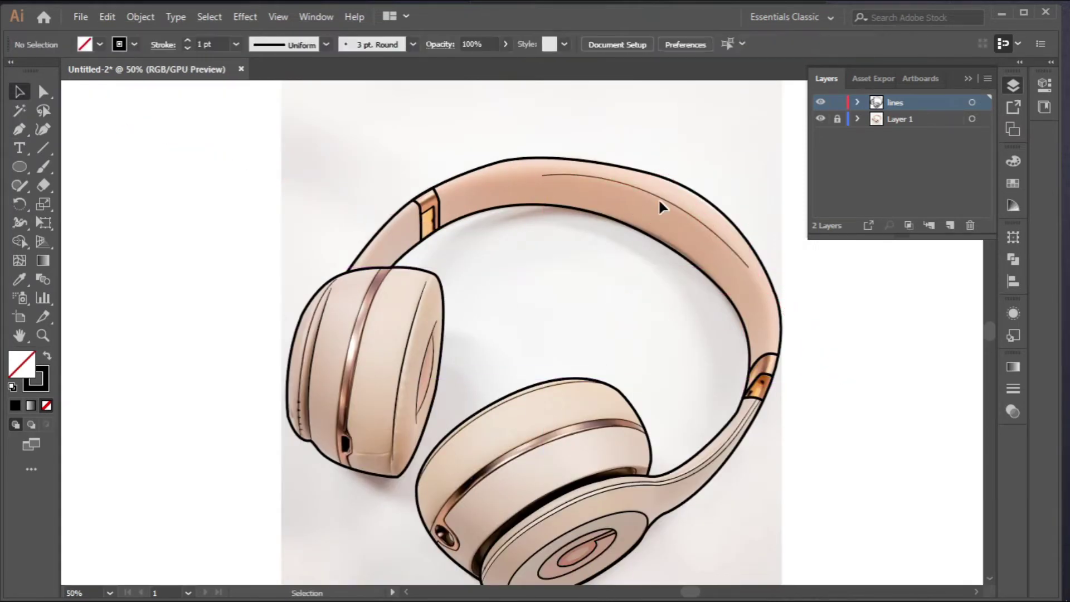
Give the headband's crease curve the tapered width profile and a 4 pt stroke
left_click(657, 198)
left_click(317, 47)
left_click(288, 84)
left_click(499, 306)
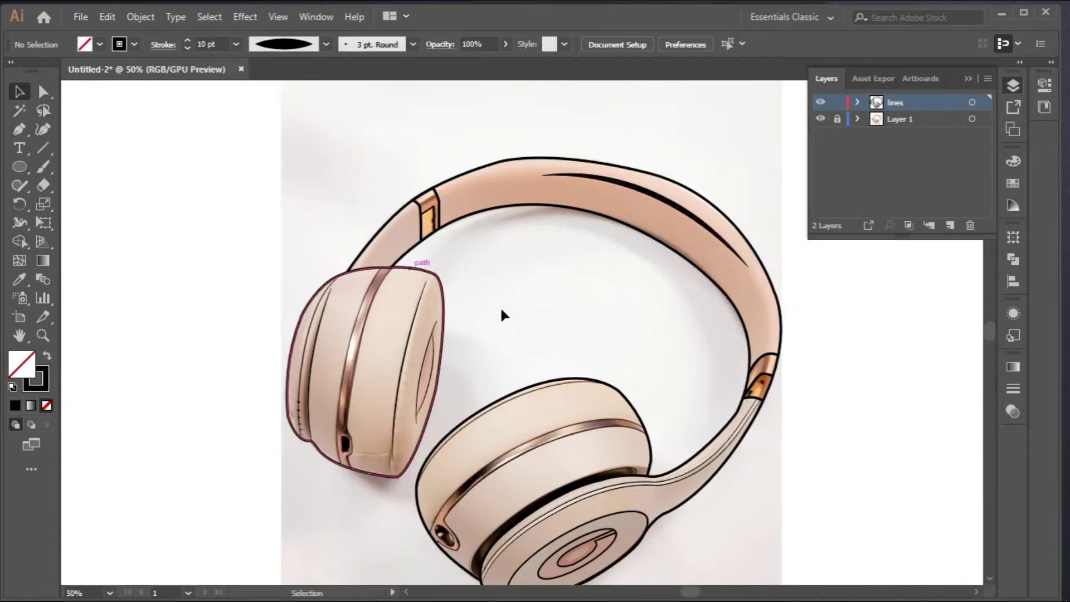
scroll(644, 342, "down", 1)
left_click(669, 252)
left_click(187, 48)
left_click(187, 48)
left_click(855, 382)
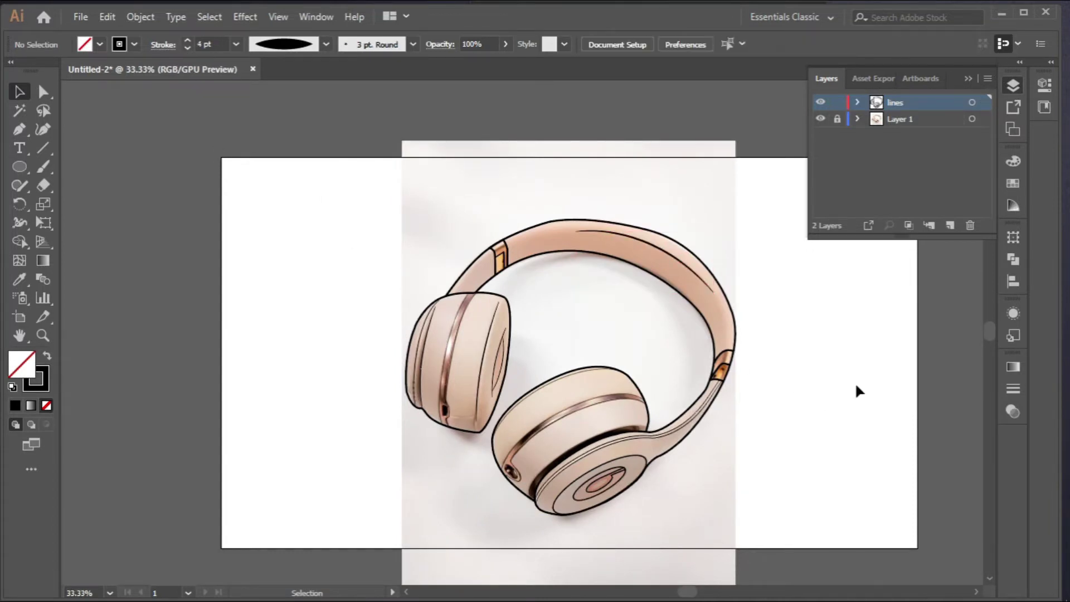
Trace a detail curve with the Pen inside the left arm, between the left ear cup and the hinge
left_click_drag(708, 433, 627, 393)
key("p")
scroll(353, 251, "up", 3)
left_click(430, 254)
left_click_drag(525, 154, 581, 121)
left_click(20, 91)
Apply the tapered width profile to the left arm's detail curve and clear the selection
left_click(404, 184)
left_click(473, 198)
left_click(322, 46)
left_click(292, 93)
left_click(606, 372)
scroll(607, 373, "down", 3)
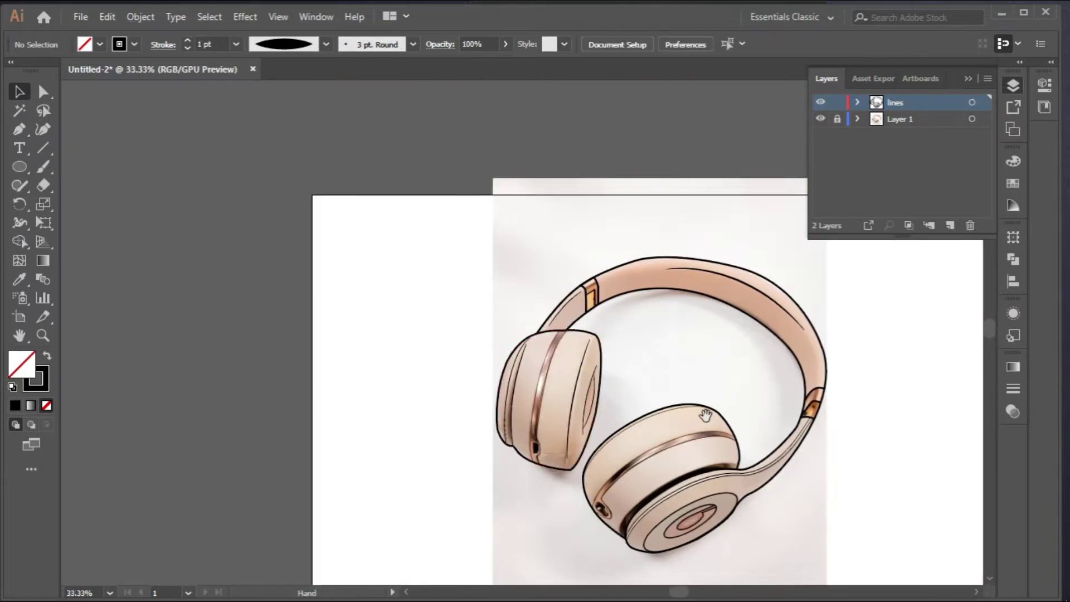
Trace the edge of the small black port on the left ear cup's metallic band with 1 pt Pen lines
left_click_drag(707, 415, 572, 309)
scroll(396, 360, "up", 4)
key("p")
left_click(381, 287)
left_click(385, 338)
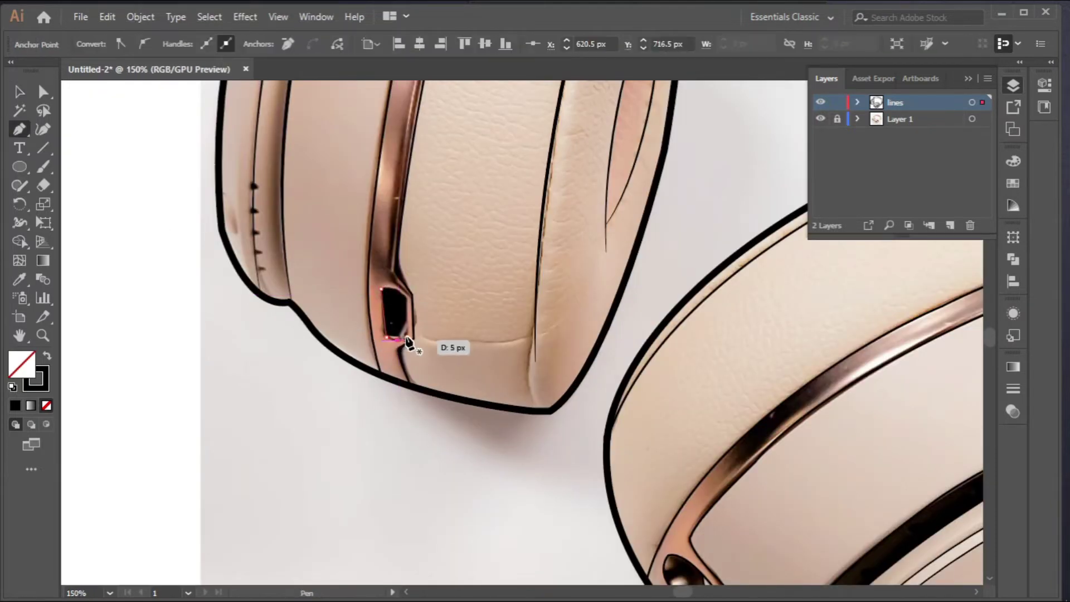
left_click(19, 92)
left_click(393, 408)
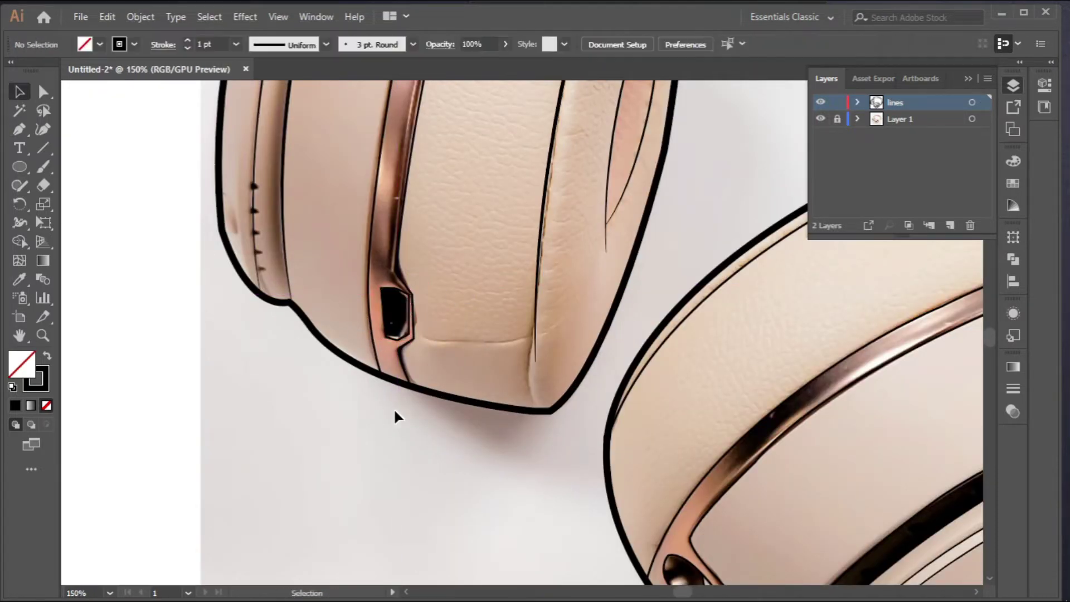
Hide the photo's Layer 1 and examine the ear cups, hinges and headband in the line art by itself
scroll(393, 408, "down", 3)
scroll(792, 470, "down", 1)
left_click_drag(794, 475, 714, 454)
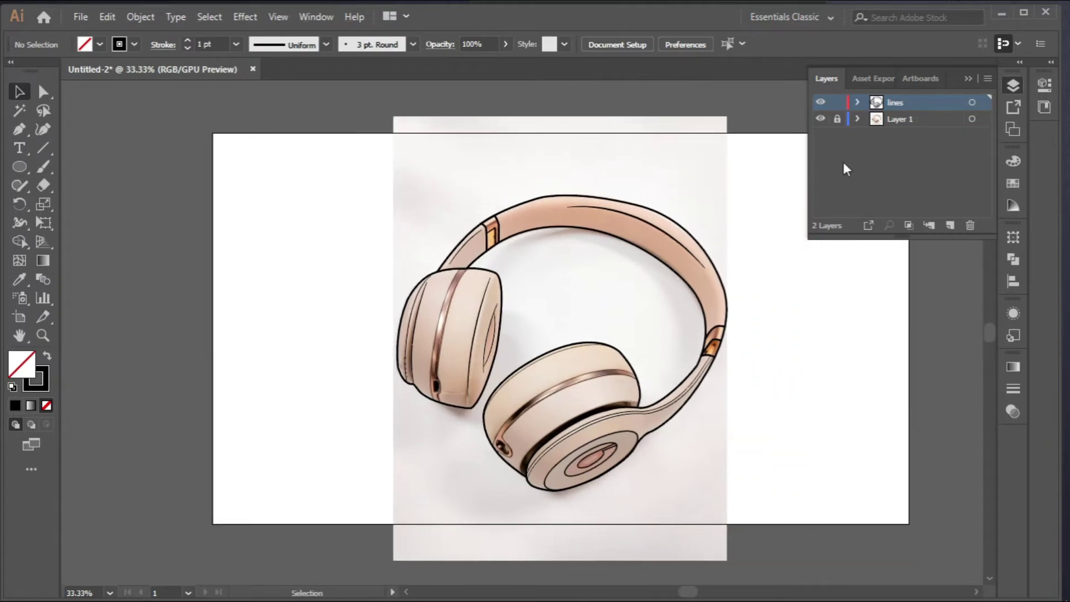
left_click(821, 119)
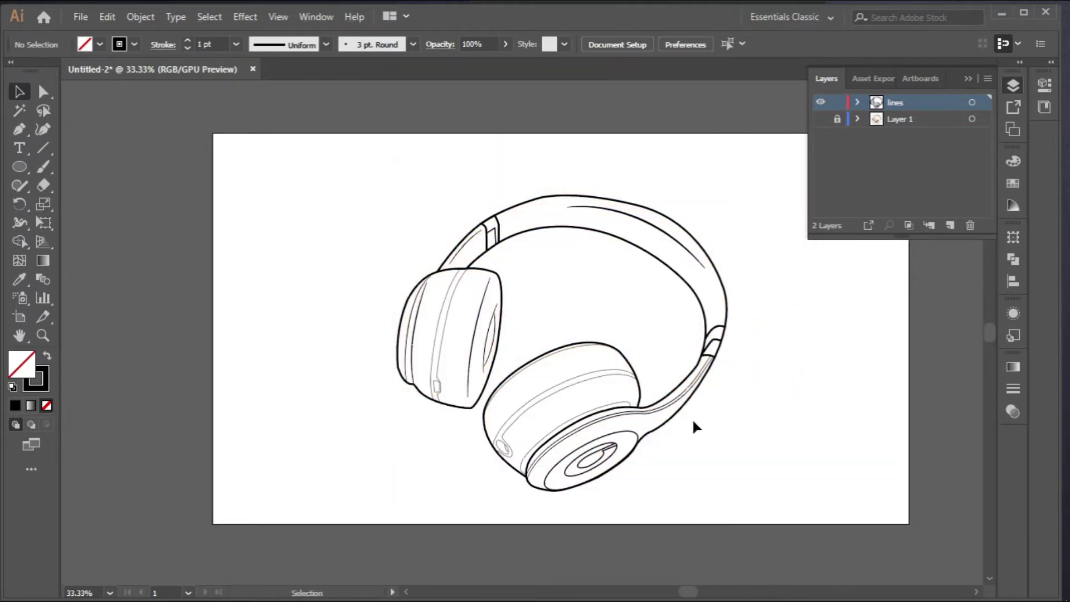
scroll(537, 387, "up", 2)
scroll(537, 389, "down", 2)
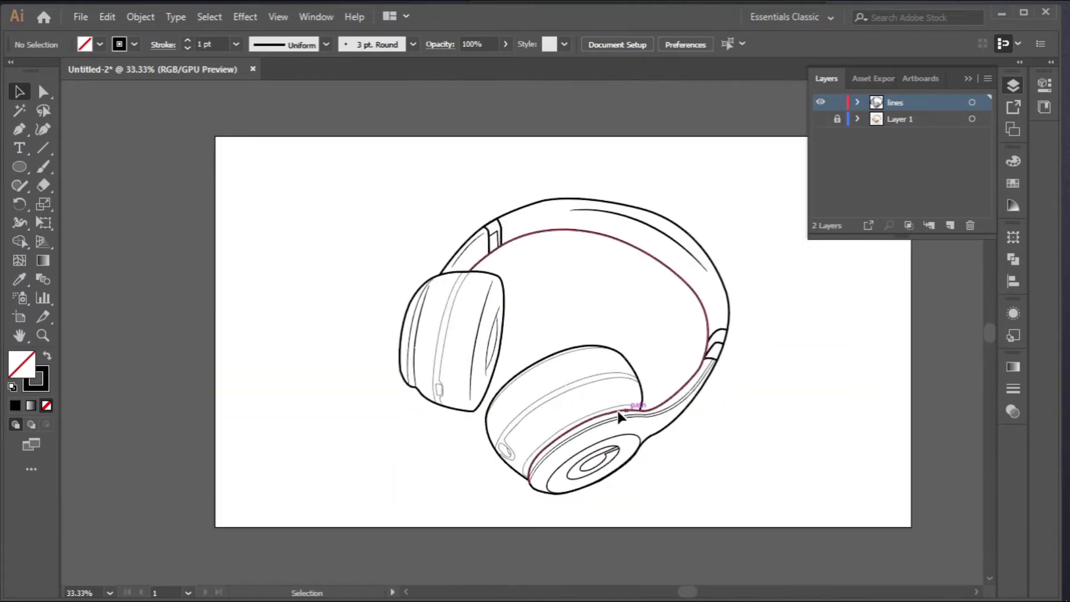
scroll(546, 388, "up", 1)
scroll(546, 387, "down", 1)
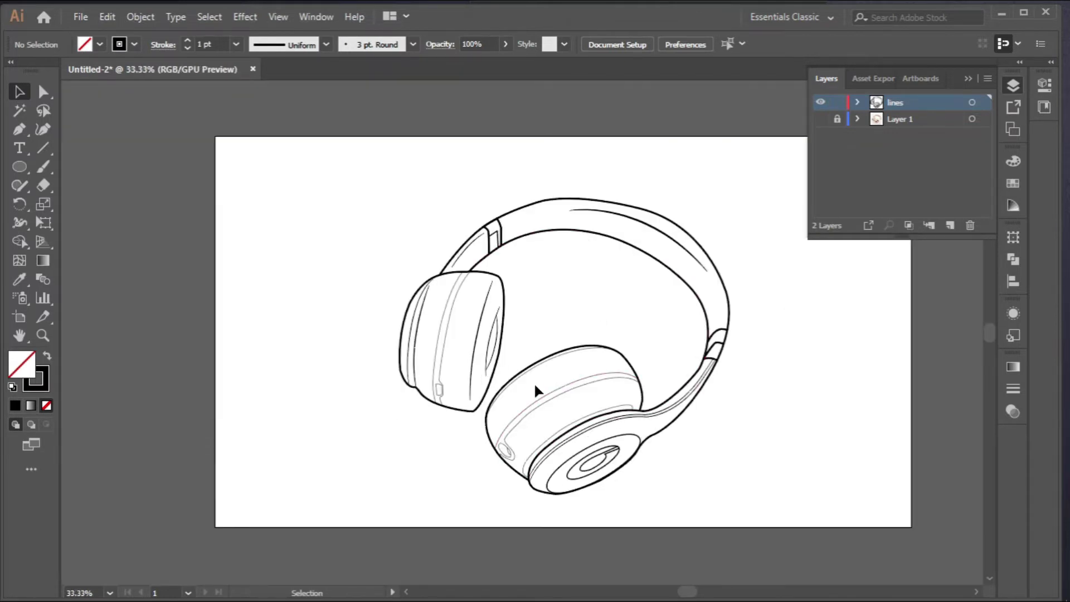
scroll(534, 382, "up", 1)
scroll(641, 446, "down", 1)
scroll(721, 464, "down", 1)
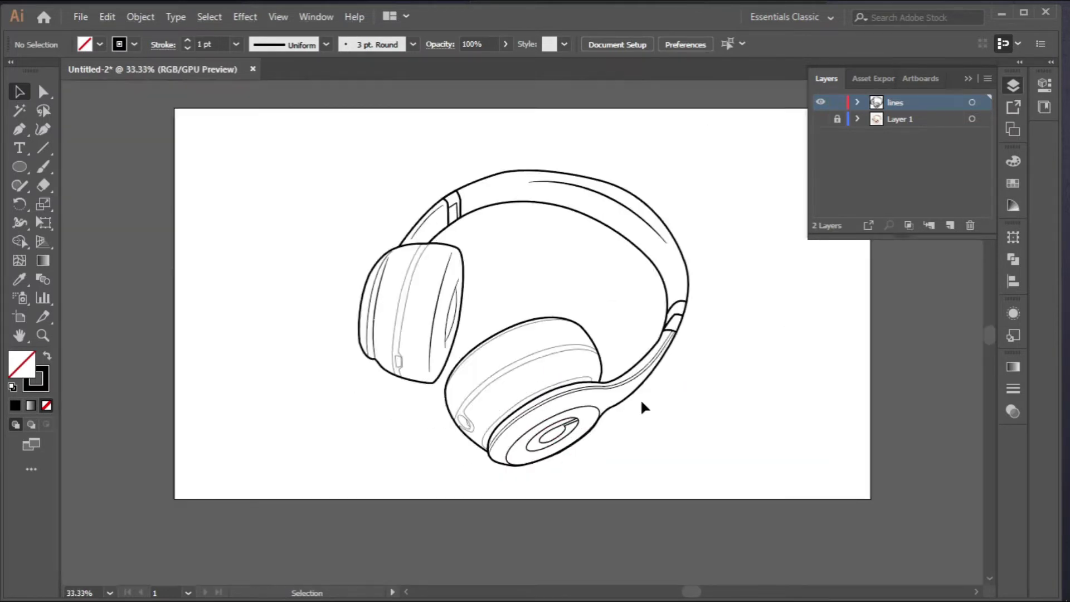
scroll(641, 399, "up", 1)
scroll(640, 404, "down", 1)
scroll(499, 379, "up", 1)
scroll(500, 379, "down", 1)
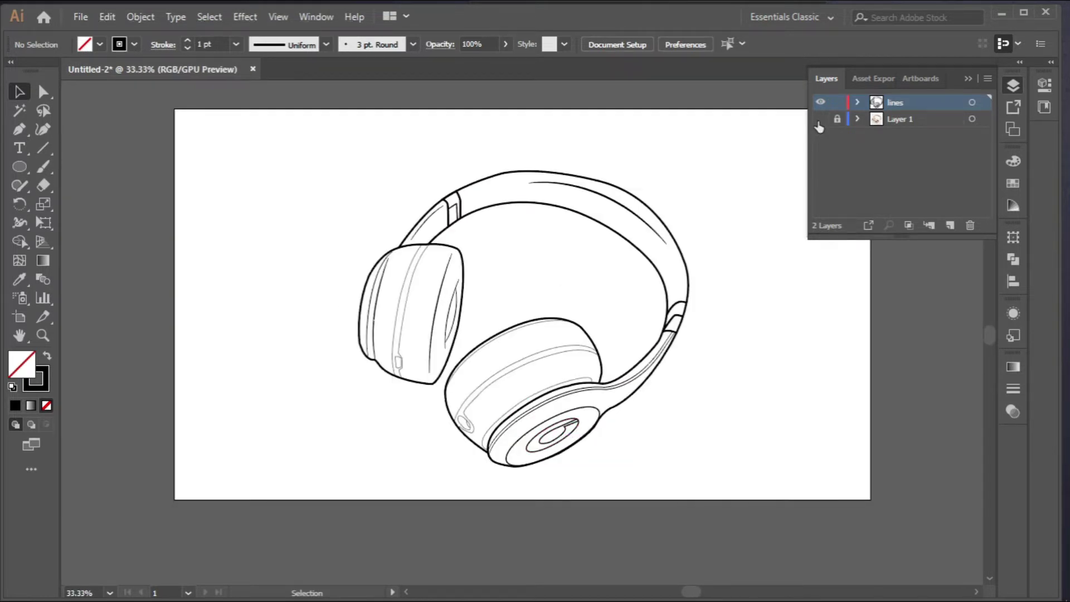
Show the photo's Layer 1 again and trace the oval inside the right ear cup's logo with the Pen
left_click(820, 120)
scroll(553, 442, "up", 4)
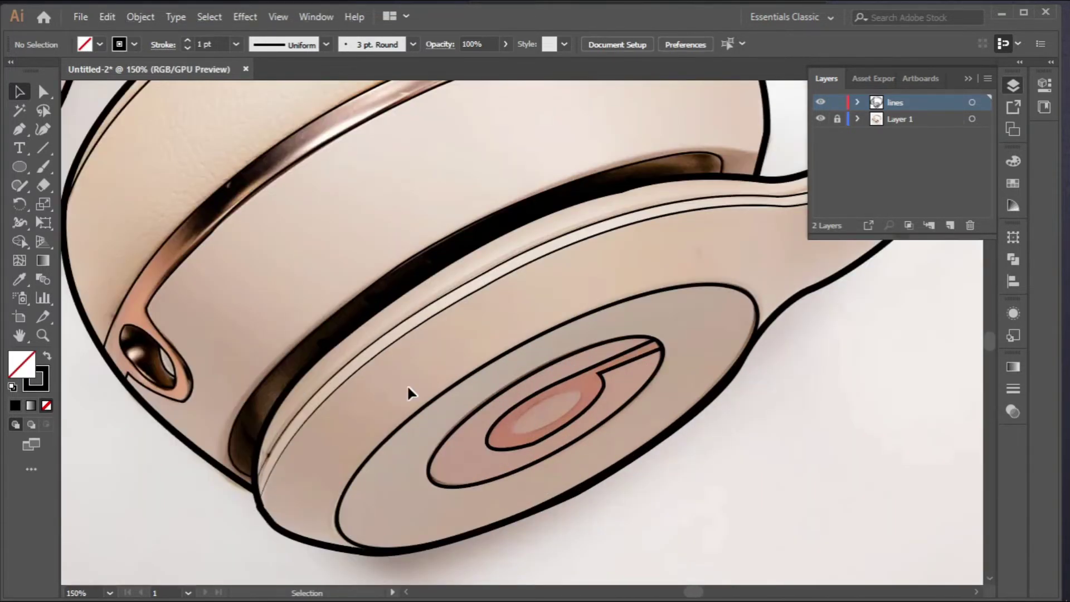
left_click(20, 129)
scroll(504, 442, "up", 1)
left_click(517, 418)
left_click_drag(591, 374, 628, 372)
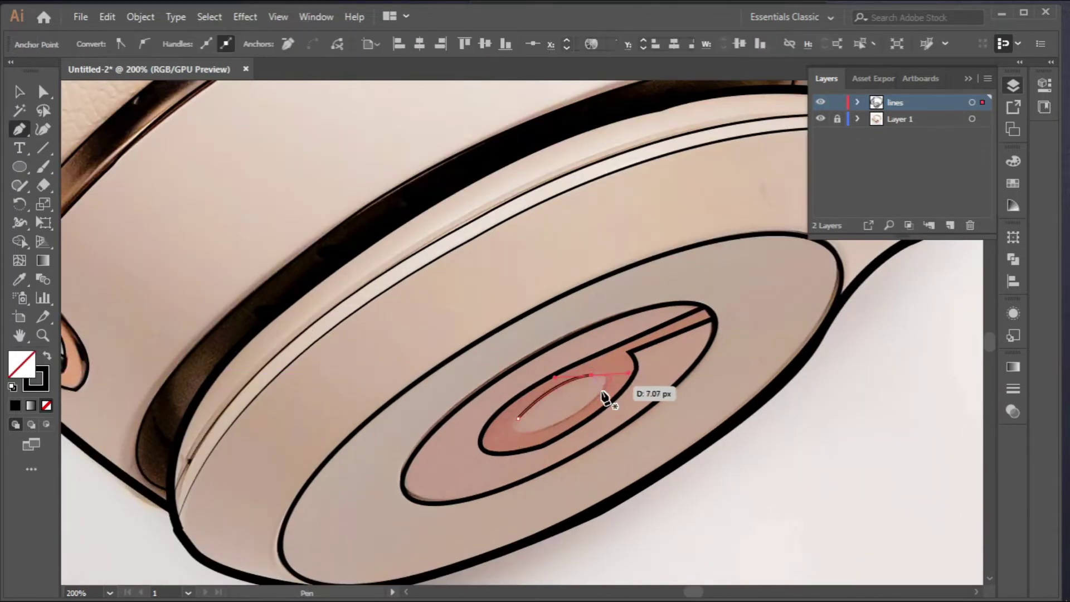
left_click_drag(592, 403, 531, 406)
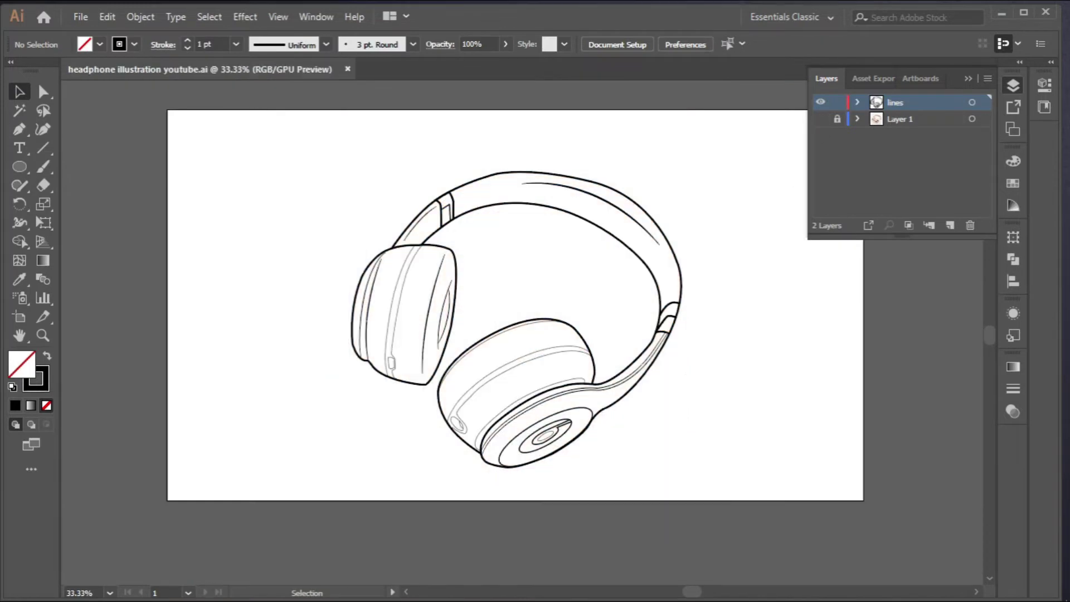
Select all the lines and fill the gap between the right ear cup and its outer plate with black using Shape Builder
left_click_drag(287, 148, 707, 495)
key("shift+m")
key("shift+x")
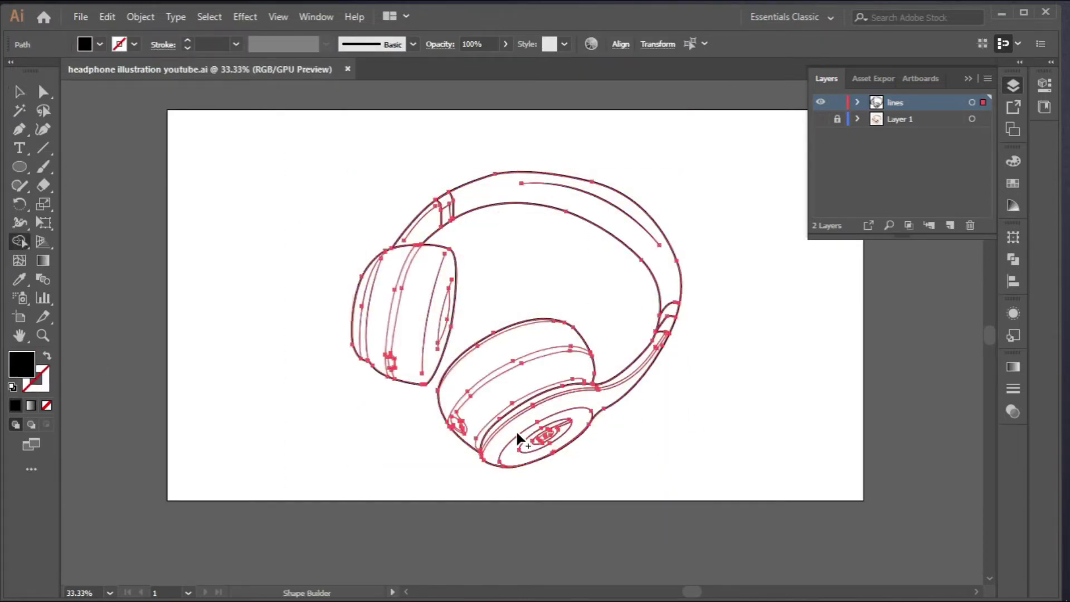
scroll(516, 432, "up", 5)
left_click(464, 381)
scroll(515, 423, "down", 4)
left_click(18, 91)
left_click(538, 320)
scroll(539, 319, "down", 1)
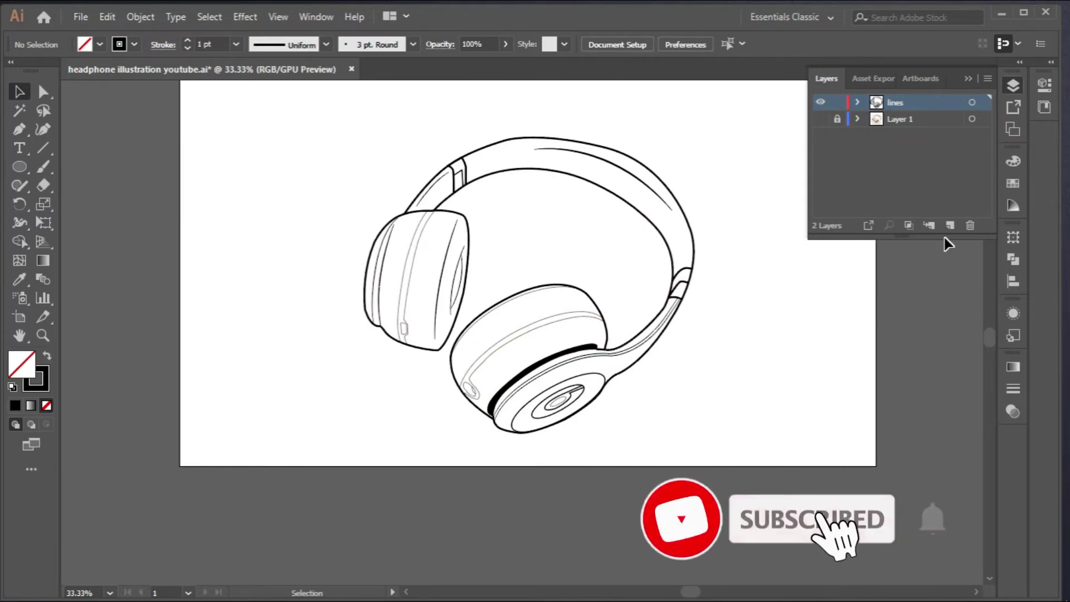
Create a new layer and place it between the lines layer and Layer 1
scroll(184, 223, "up", 2)
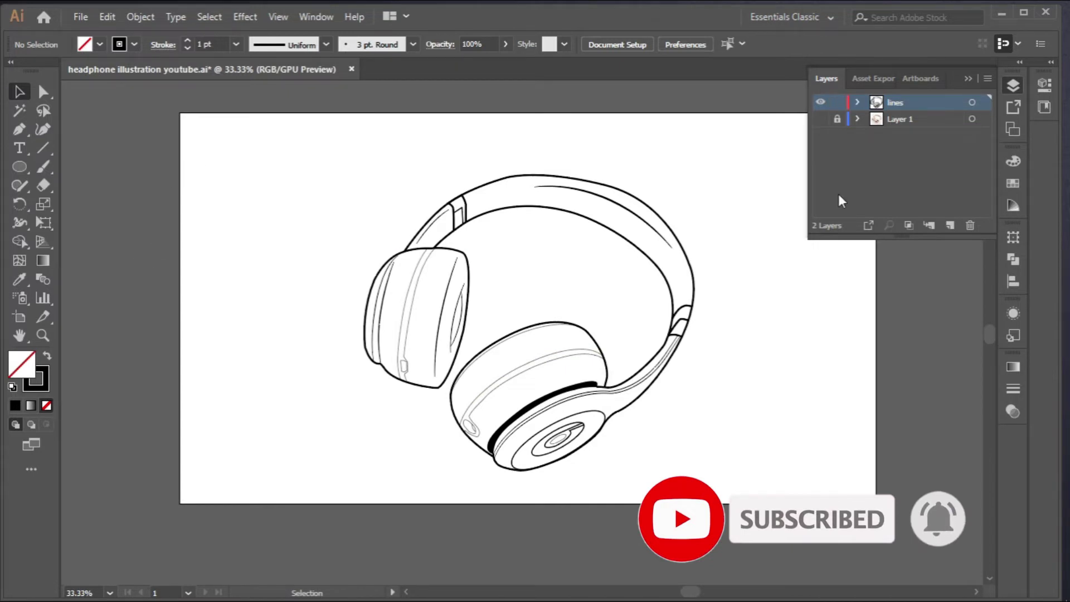
left_click(949, 226)
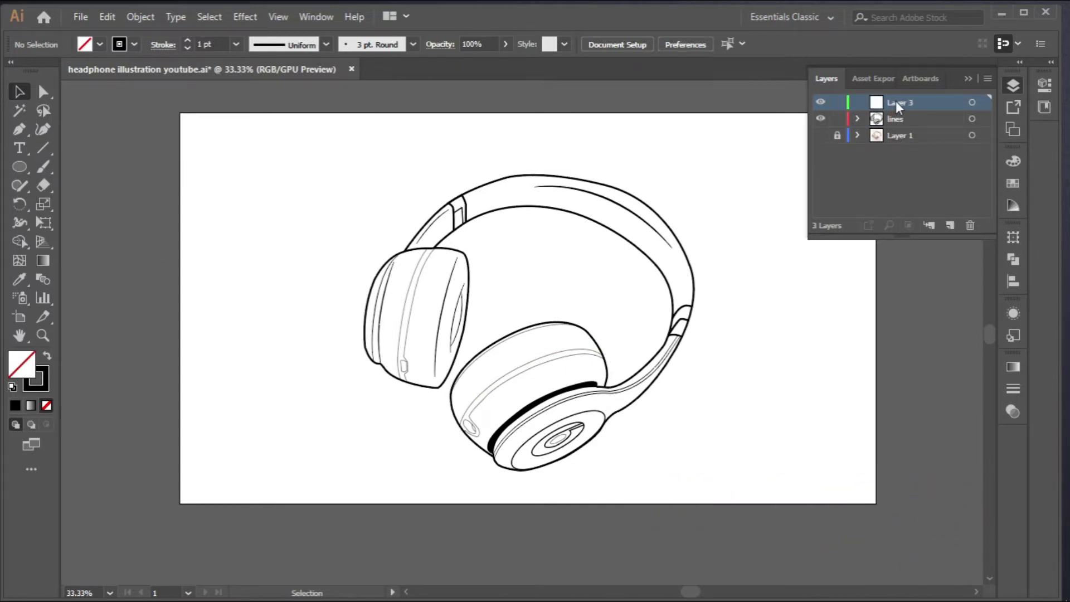
left_click_drag(896, 101, 897, 136)
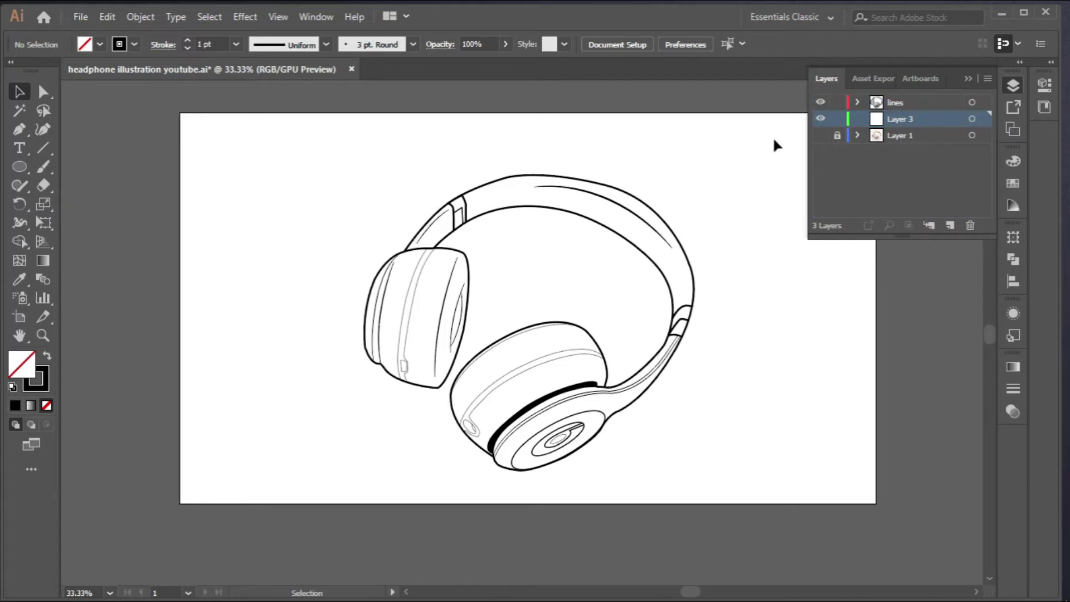
Draw a small square beside the artboard on the new layer, with a red fill and no stroke
mouse_move(19, 166)
left_mouse_down()
mouse_move(86, 157)
mouse_move(123, 185)
left_mouse_up()
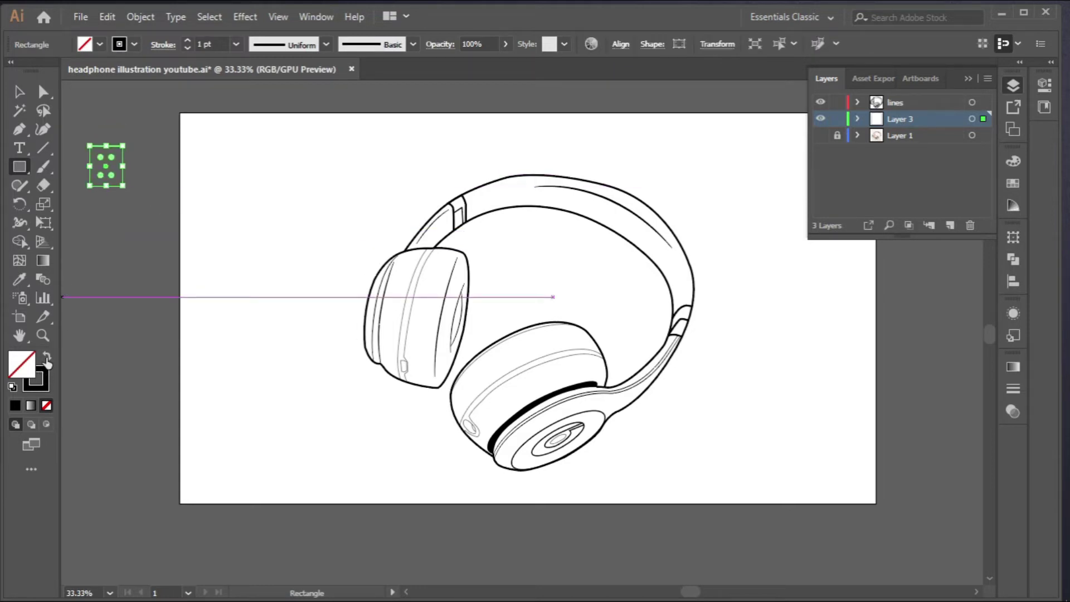
left_click(46, 355)
left_click(19, 91)
left_click(99, 44)
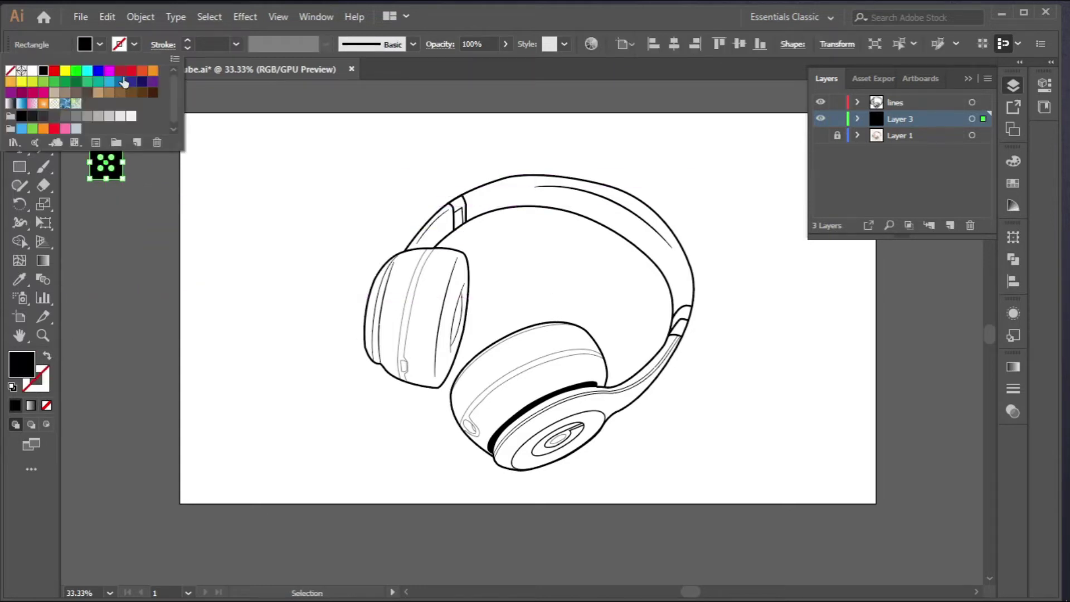
left_click(124, 76)
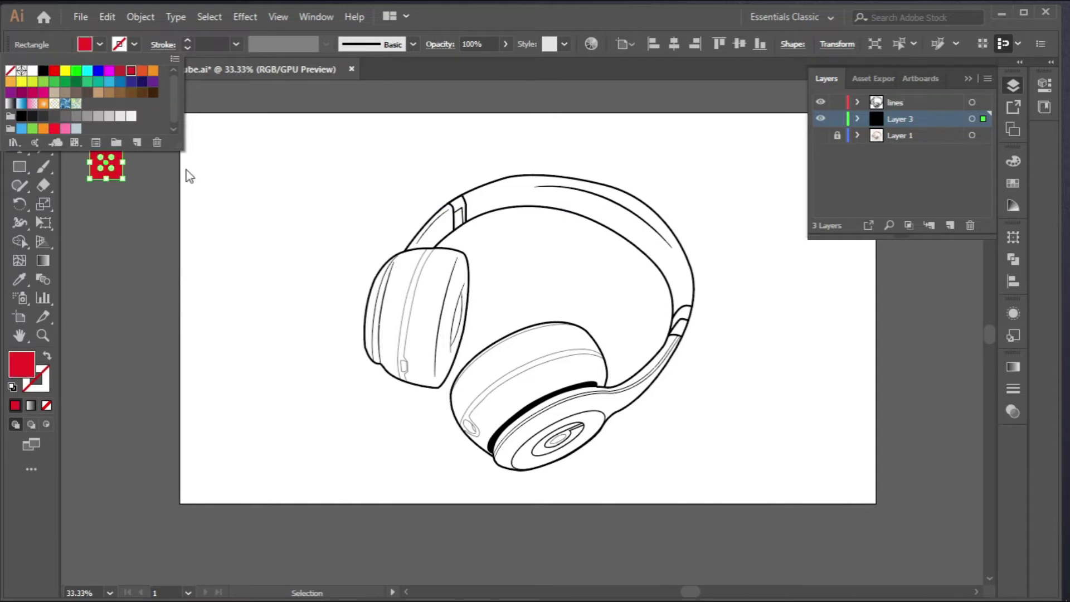
left_click(183, 173)
left_click(130, 225)
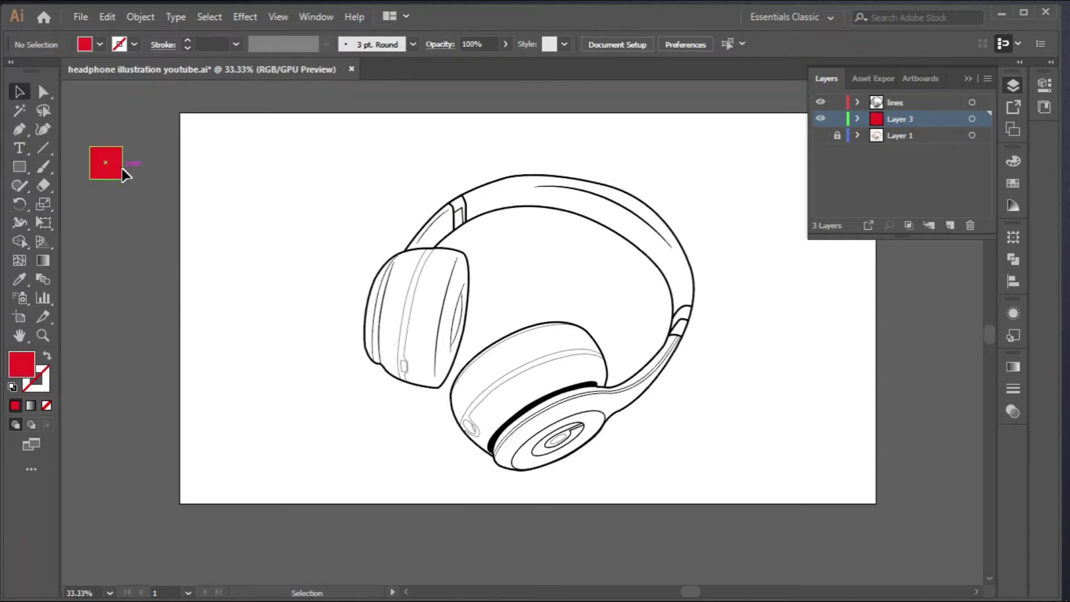
Duplicate the red square twice, placing the two copies apart in a row below it beside the artboard
left_click_drag(148, 222, 296, 223)
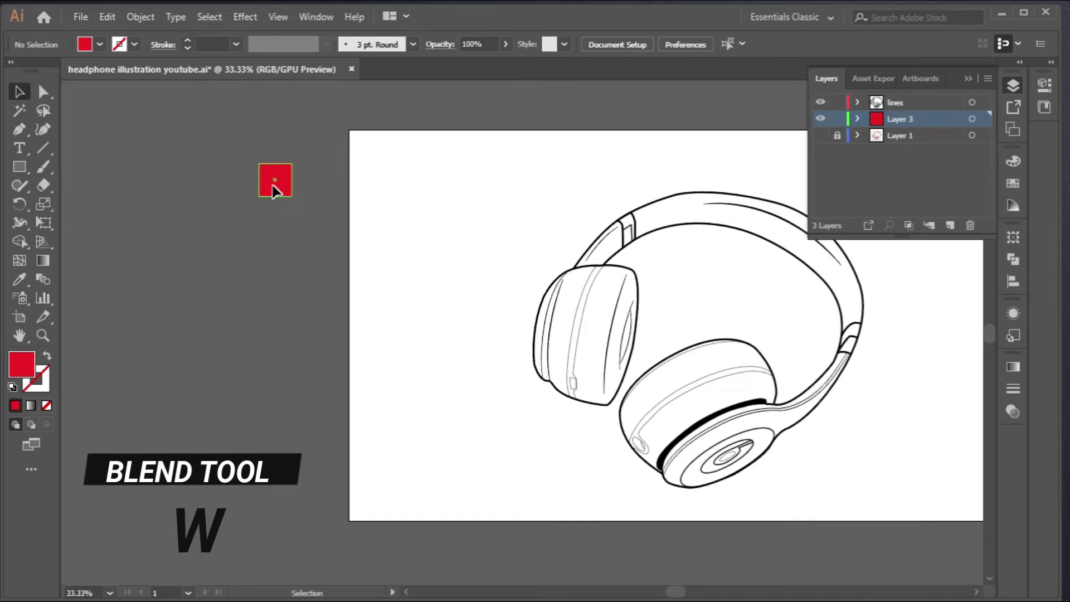
left_click_drag(273, 190, 273, 208)
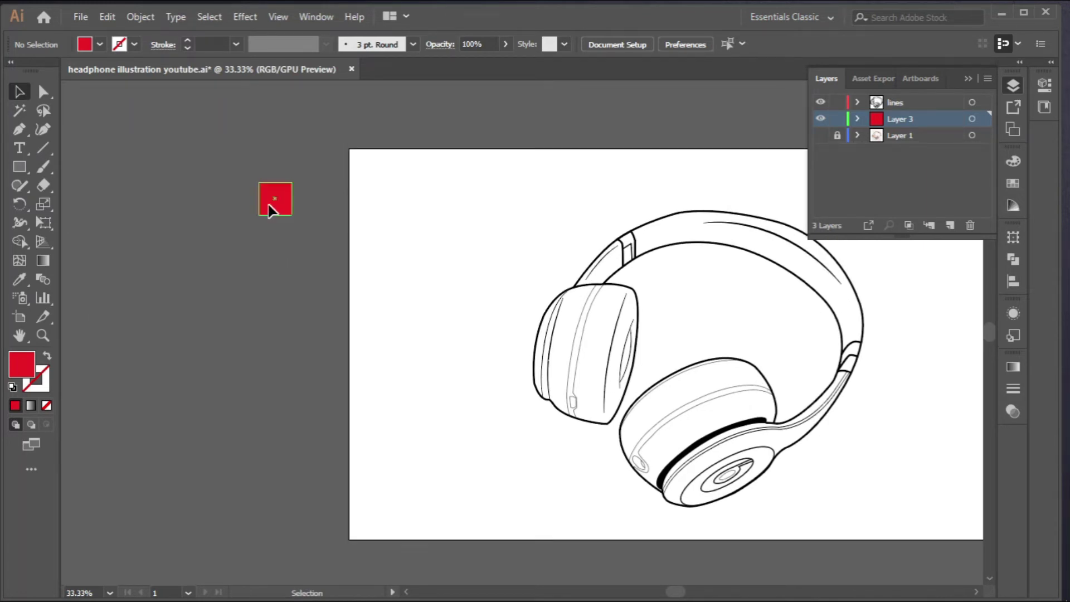
left_click_drag(274, 205, 303, 349)
left_click(136, 358)
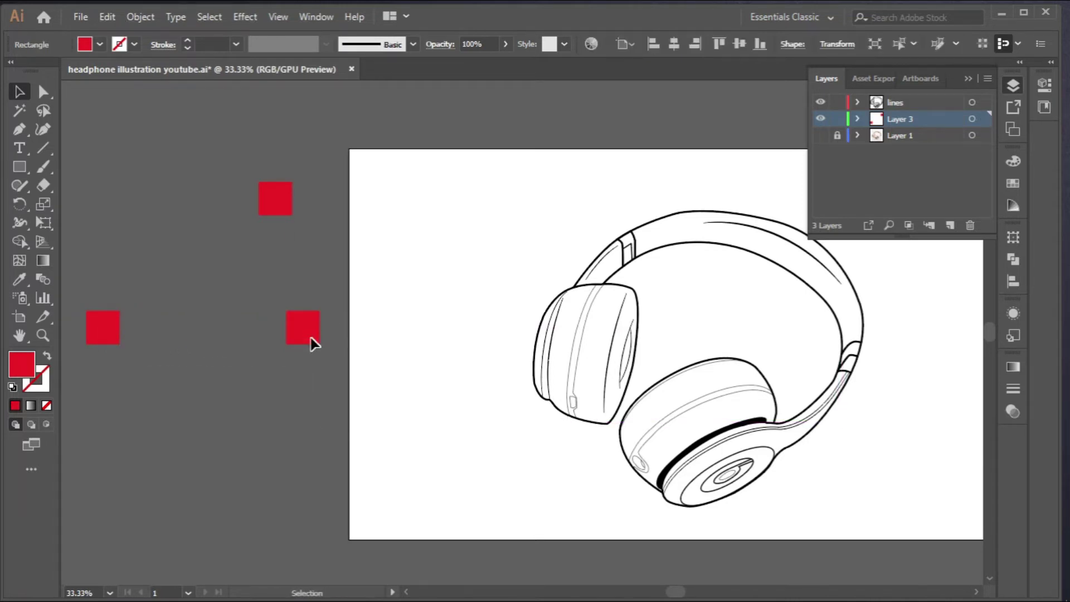
Change the fill of the lower copy nearest the artboard to dark red 350A0D
double_click(23, 370)
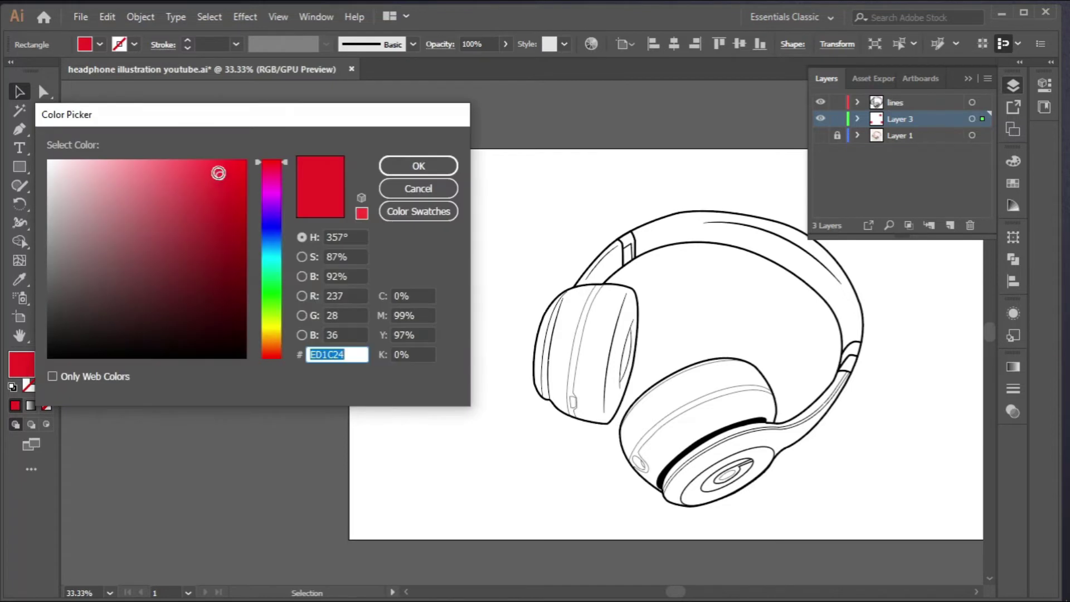
left_click_drag(218, 174, 210, 311)
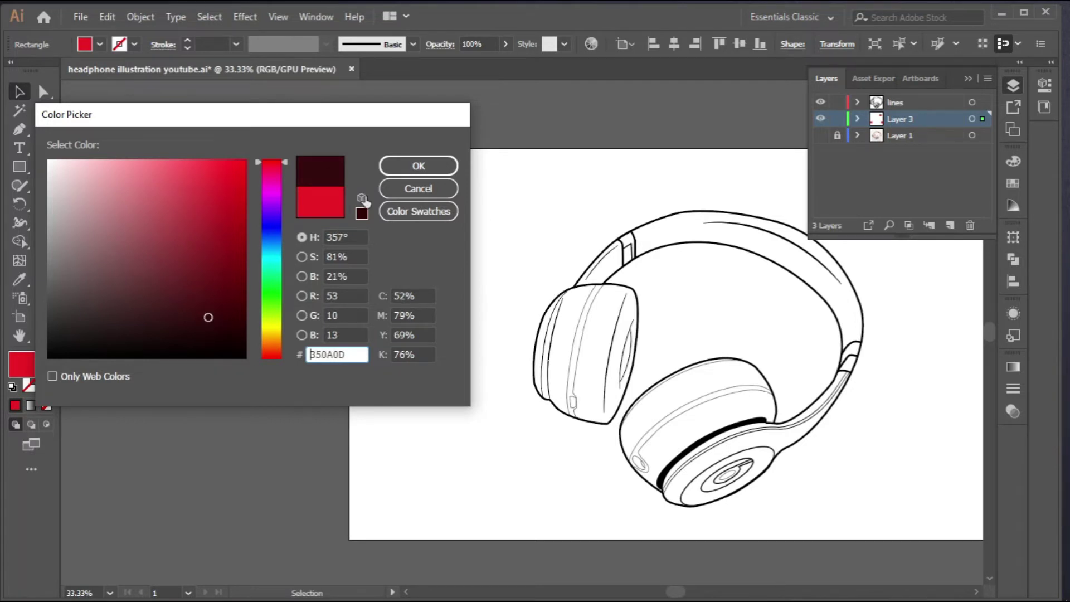
left_click(421, 166)
scroll(258, 372, "left", 5)
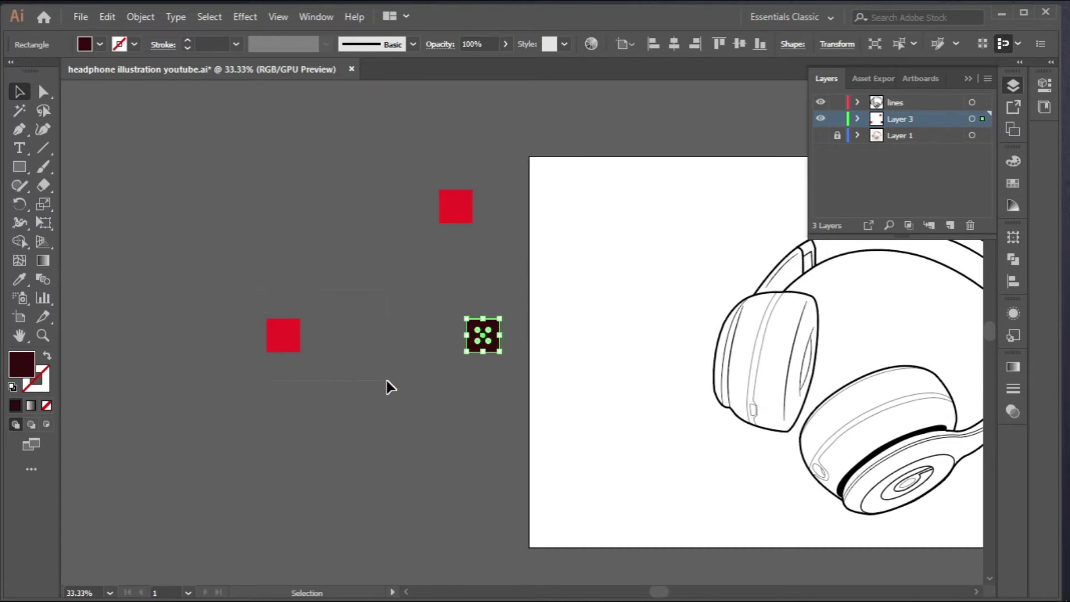
Select the bright and dark red squares in the lower row and set their blend spacing to Specified Steps with 5 steps
left_click(283, 335)
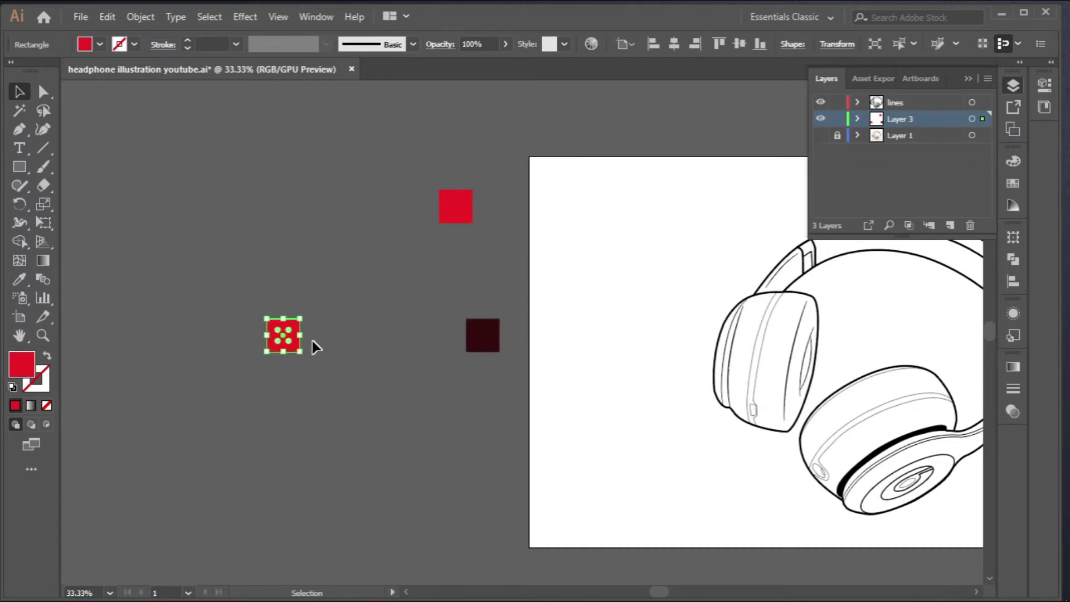
left_click(370, 336)
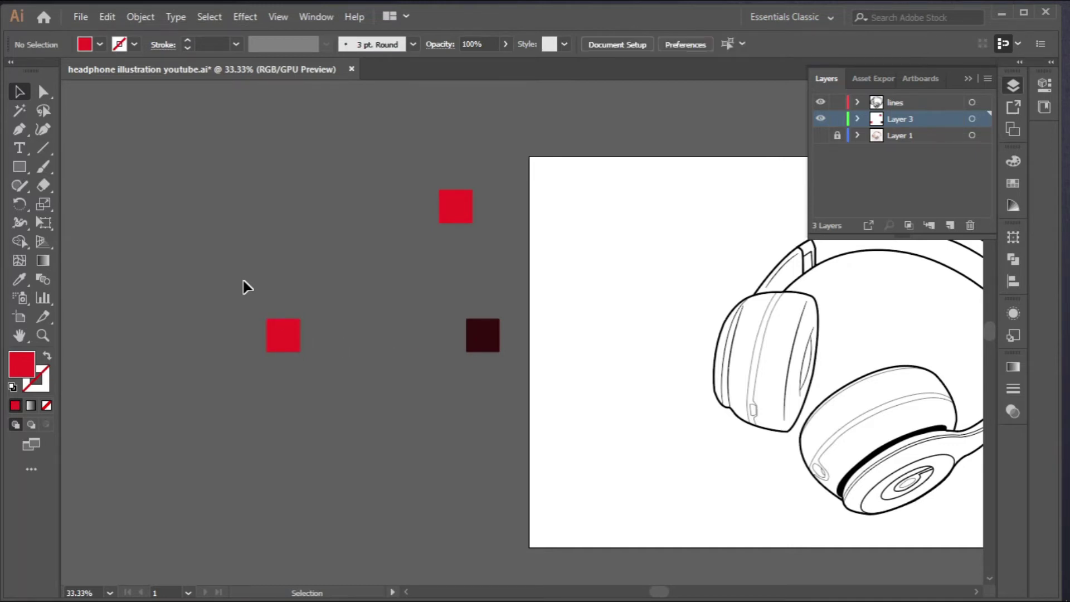
left_click_drag(510, 380, 516, 382)
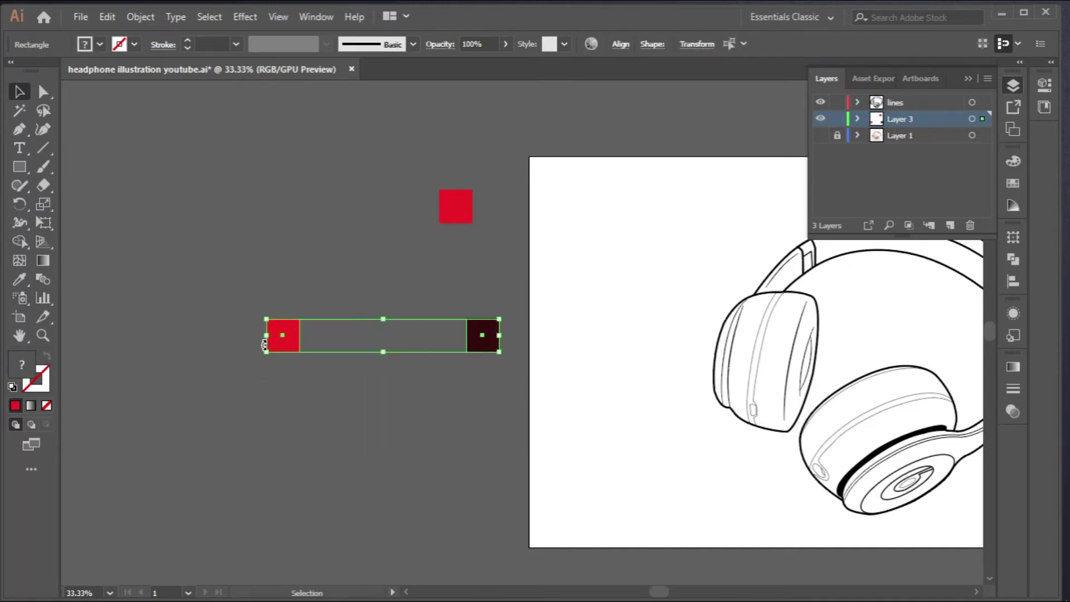
left_click(140, 17)
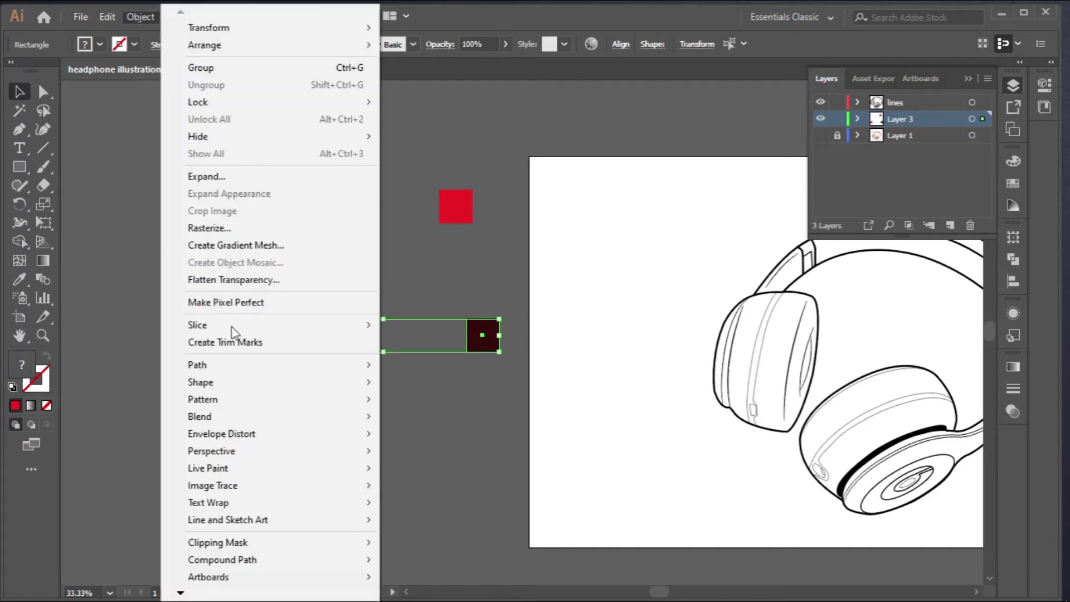
mouse_move(238, 422)
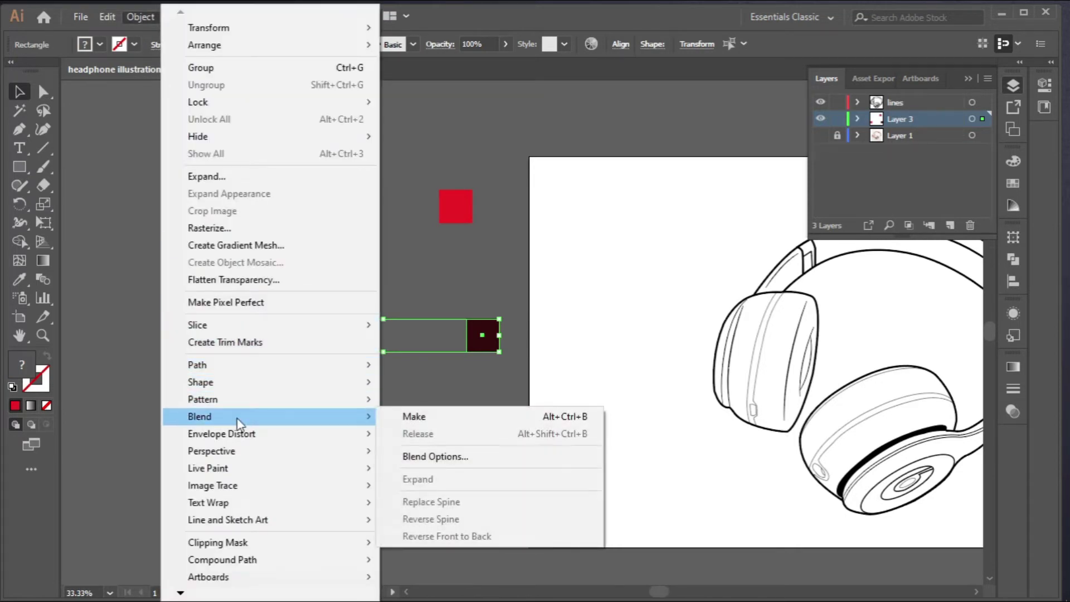
left_click(415, 454)
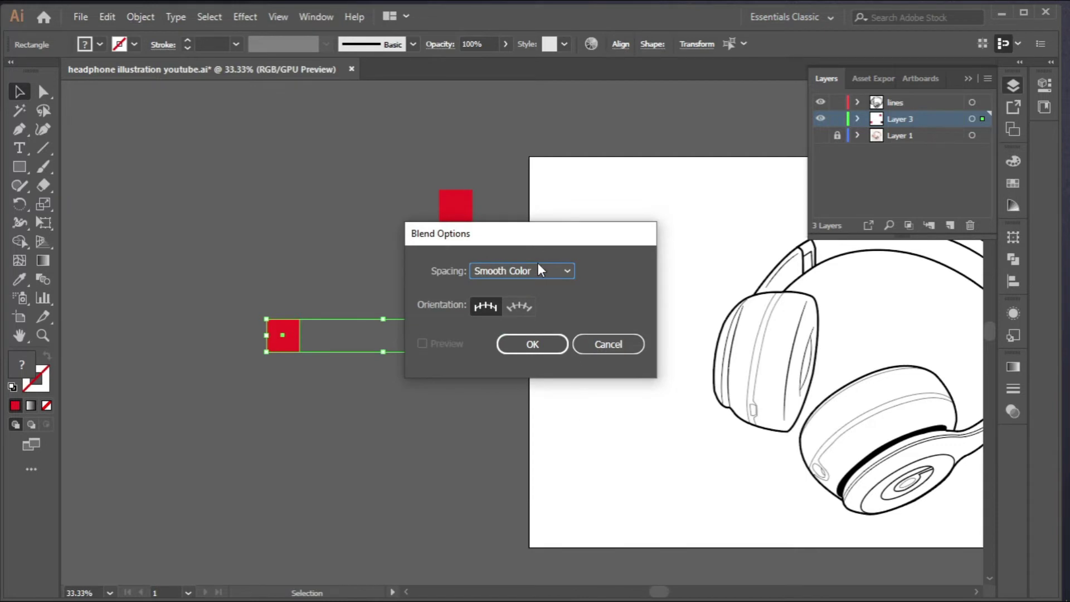
left_click(537, 276)
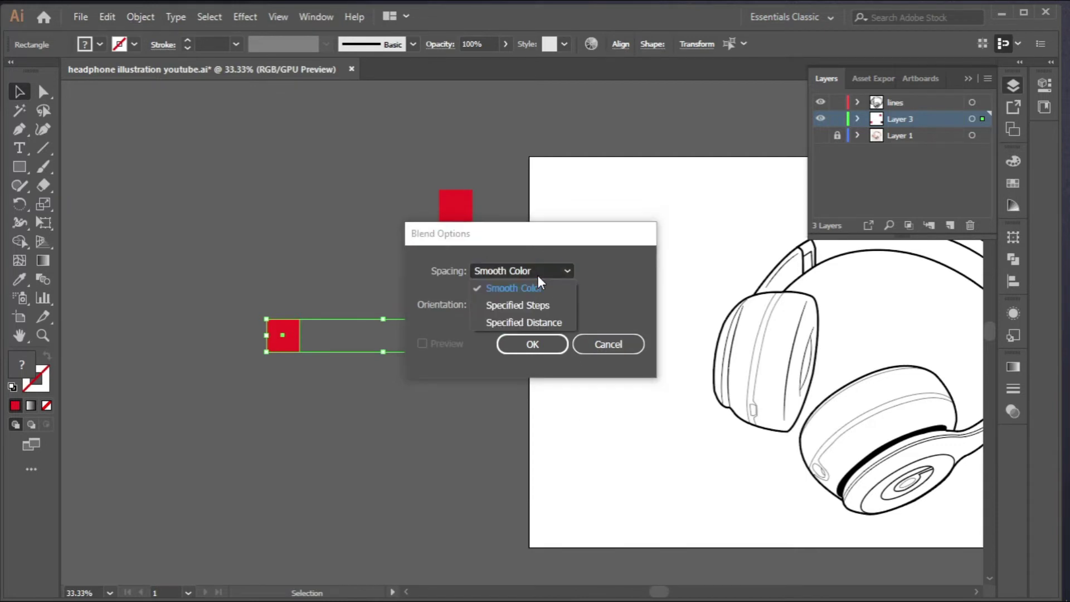
left_click(528, 303)
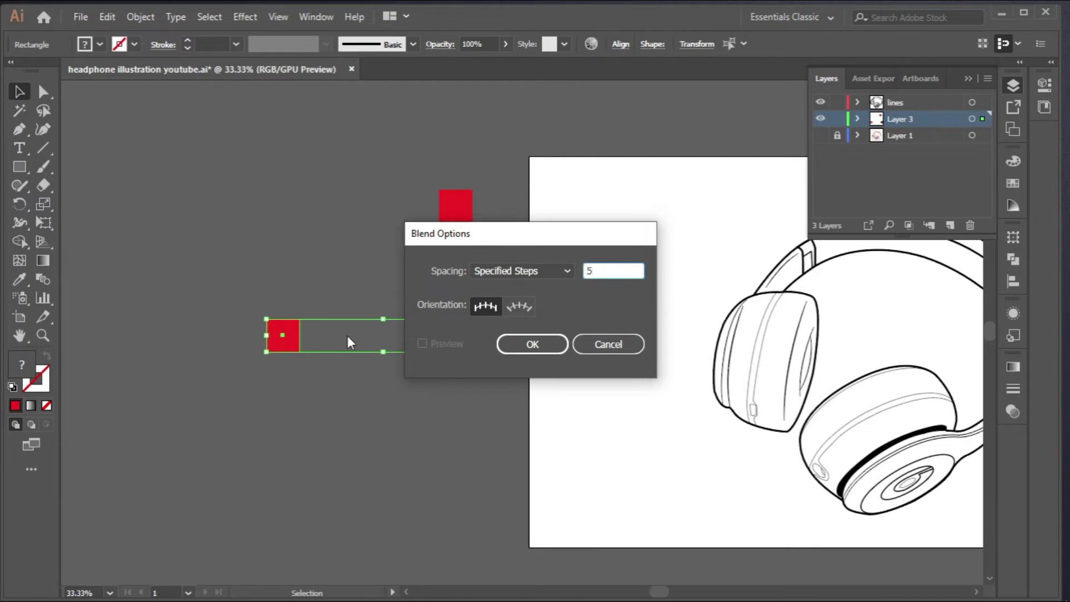
left_click(532, 343)
Make the blend between the two selected squares and move the resulting colour strip farther from the artboard
left_click(143, 17)
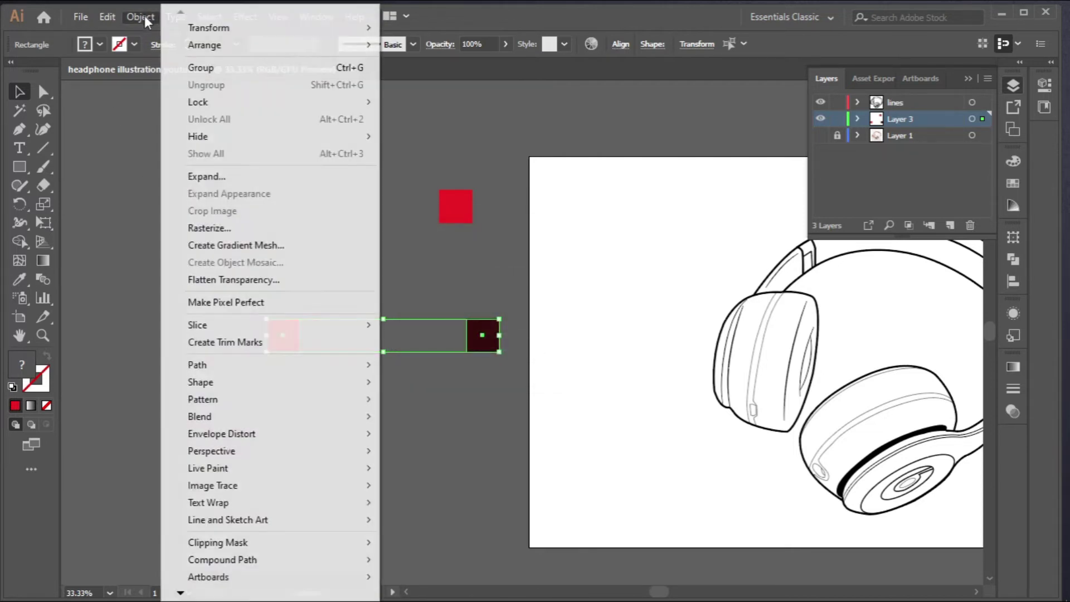
mouse_move(252, 419)
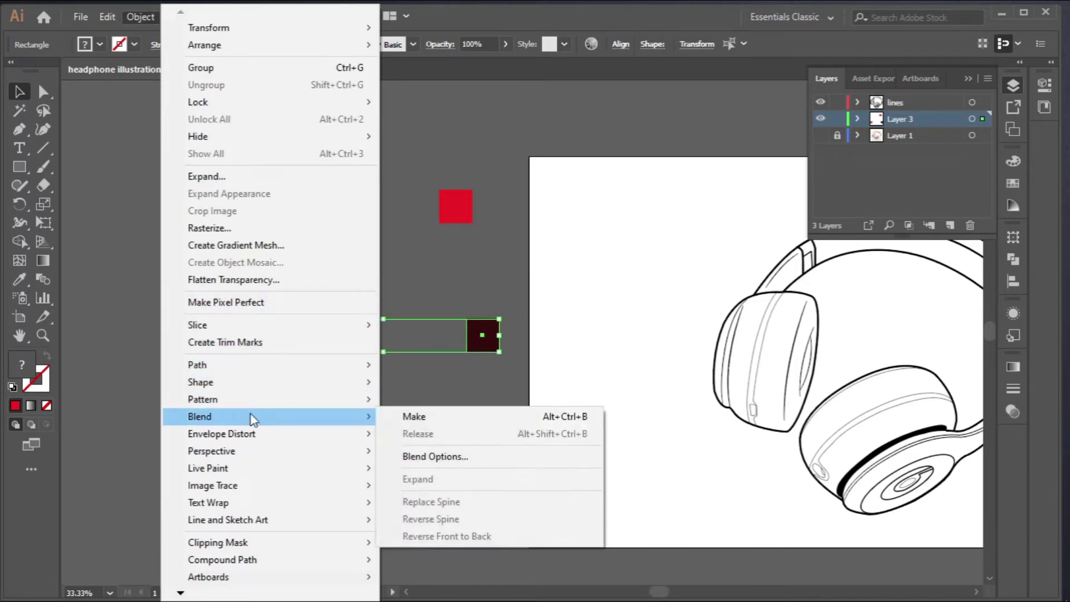
left_click(428, 417)
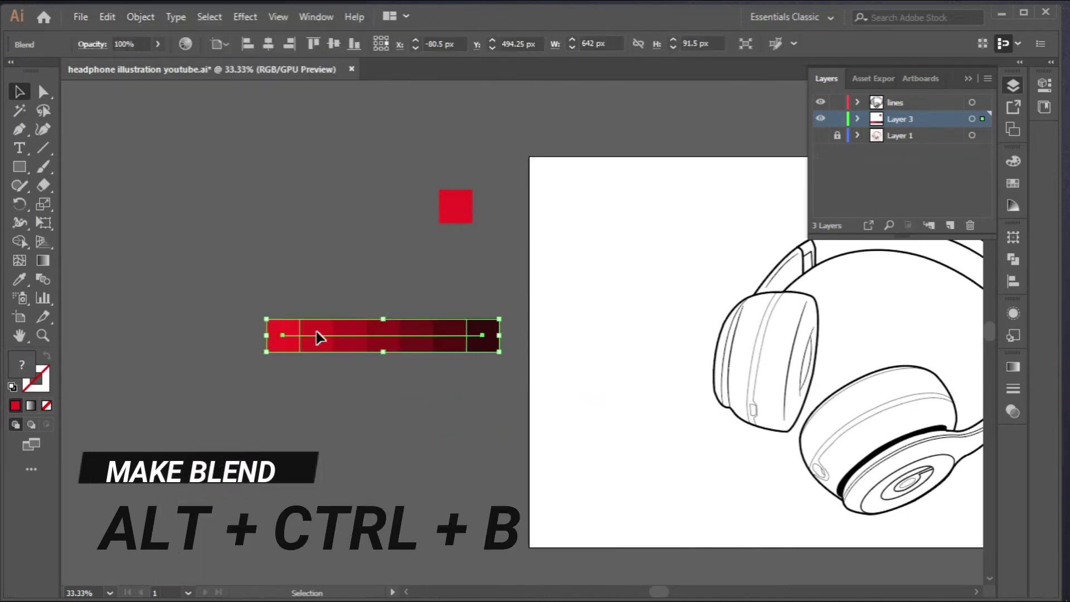
left_click(406, 386)
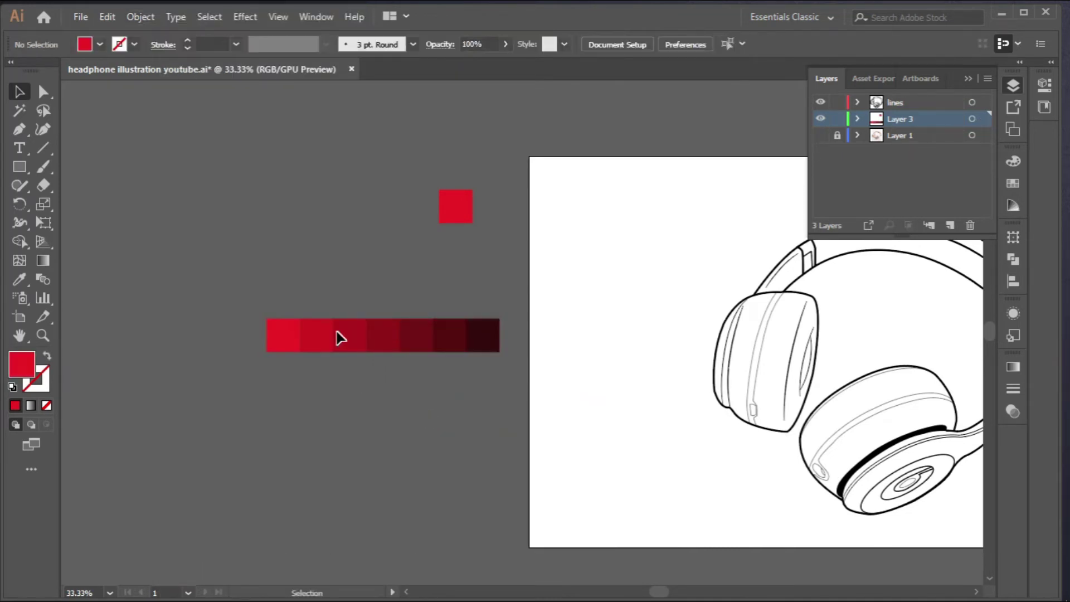
left_click(349, 347)
left_click_drag(349, 346, 297, 352)
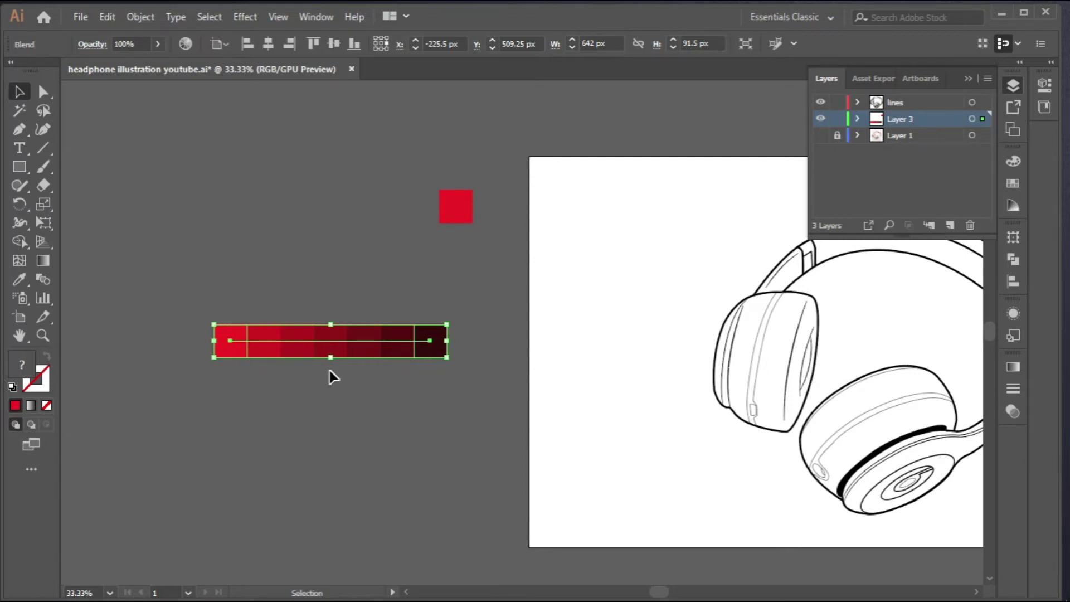
Select all the headphone lines on the artboard and expand them into filled shapes
left_click_drag(401, 435, 303, 411)
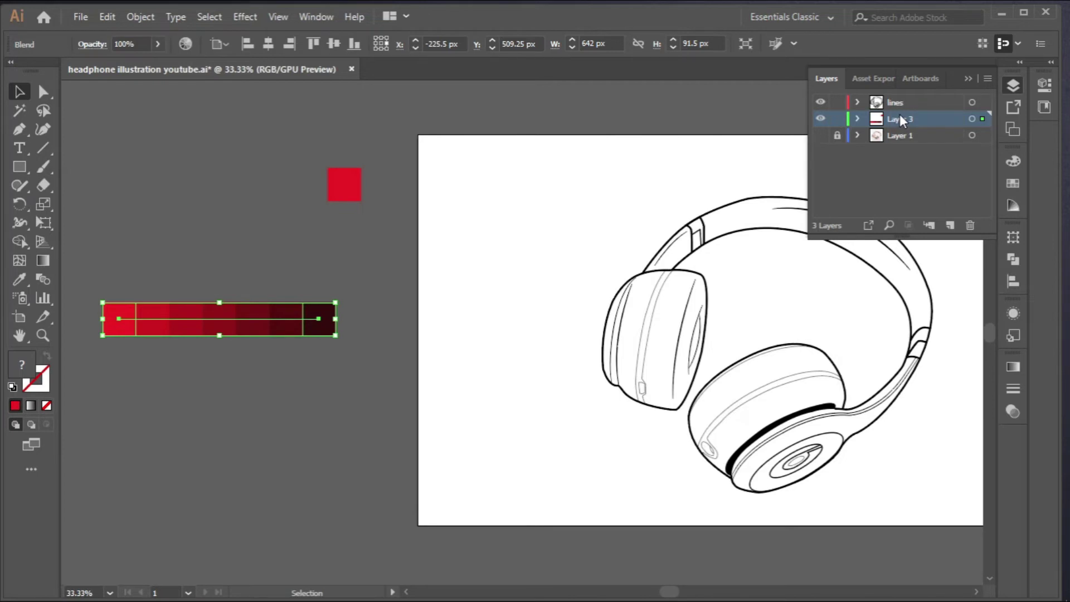
left_click(403, 276)
left_click_drag(795, 342, 537, 341)
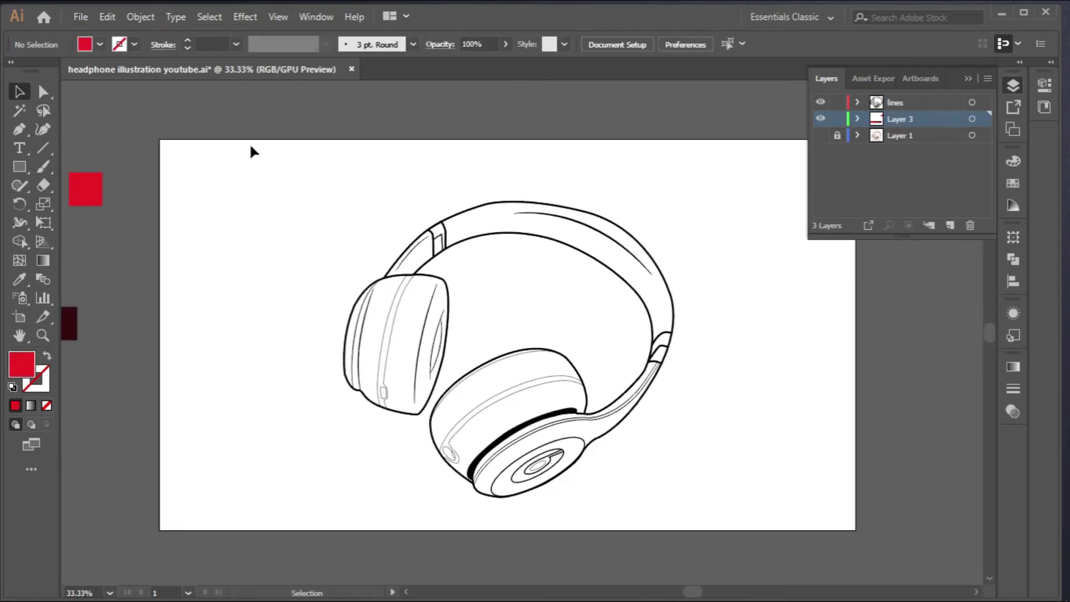
left_click_drag(251, 148, 728, 536)
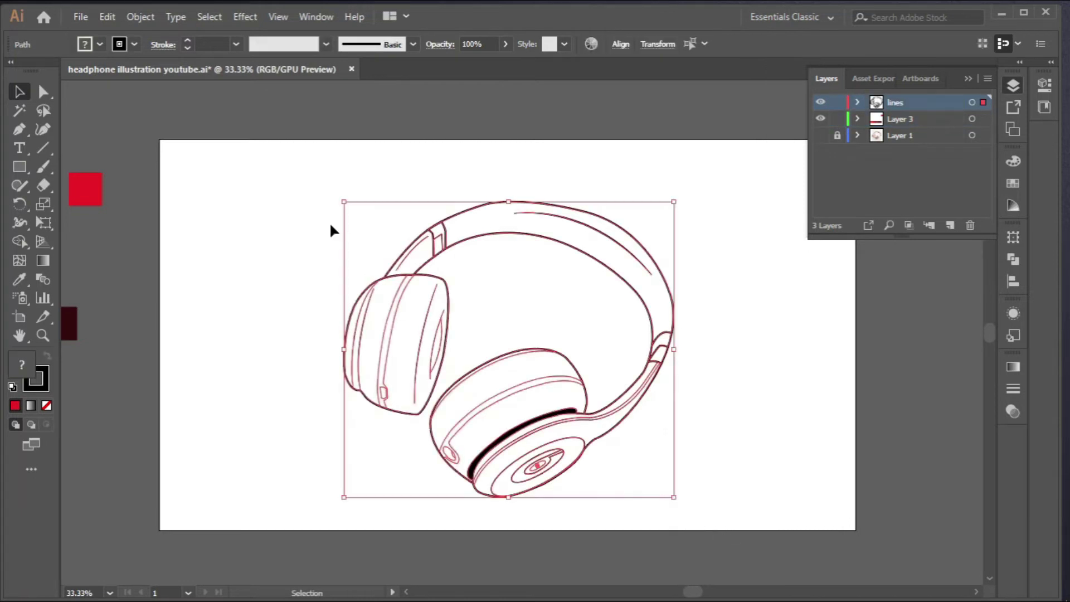
left_click(140, 17)
left_click(231, 193)
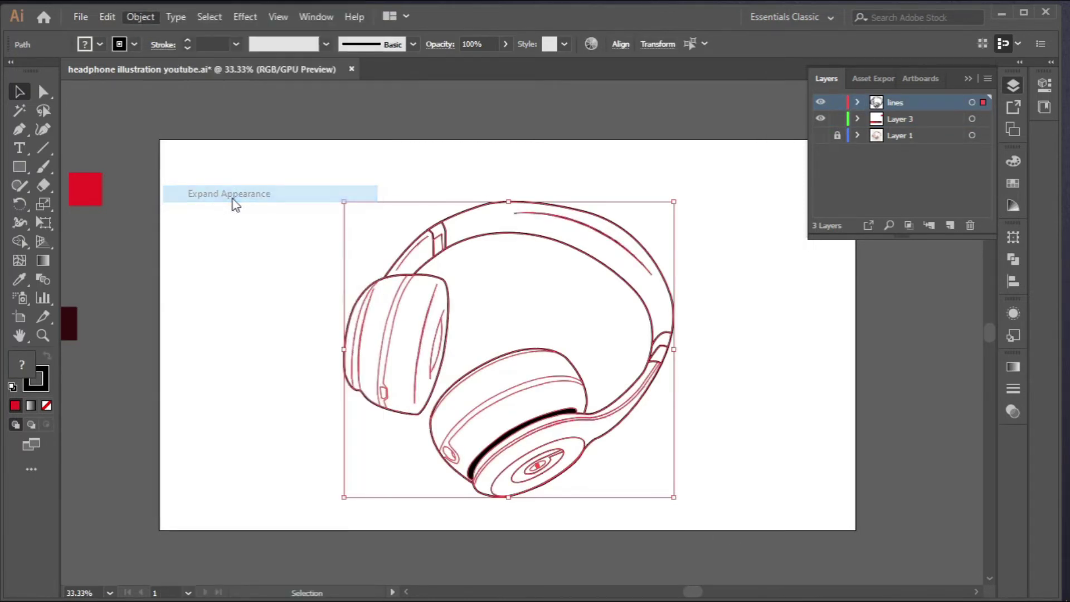
left_click(137, 18)
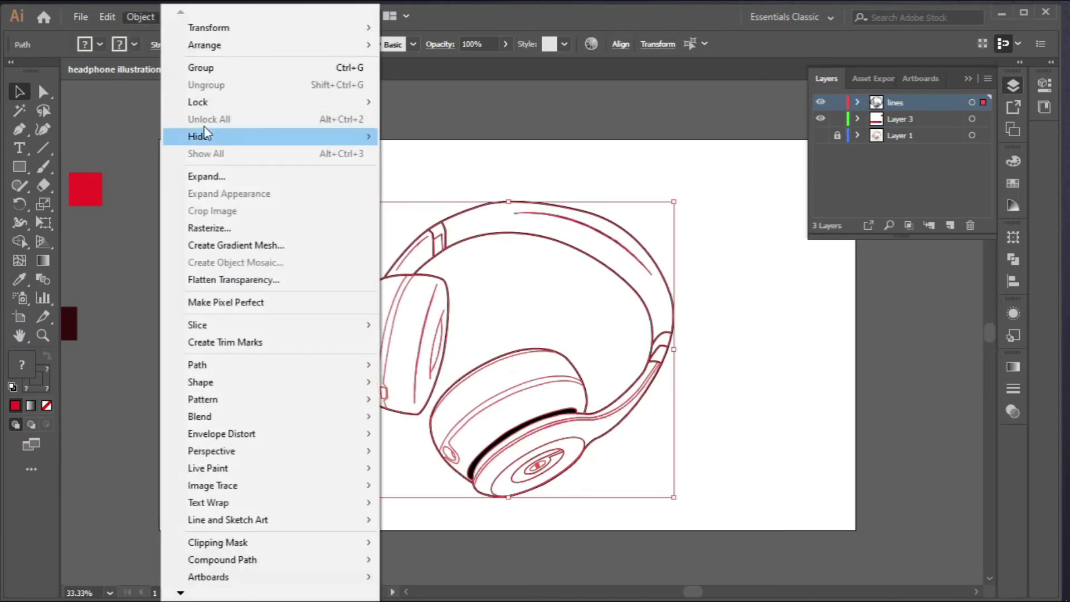
left_click(213, 175)
left_click(479, 397)
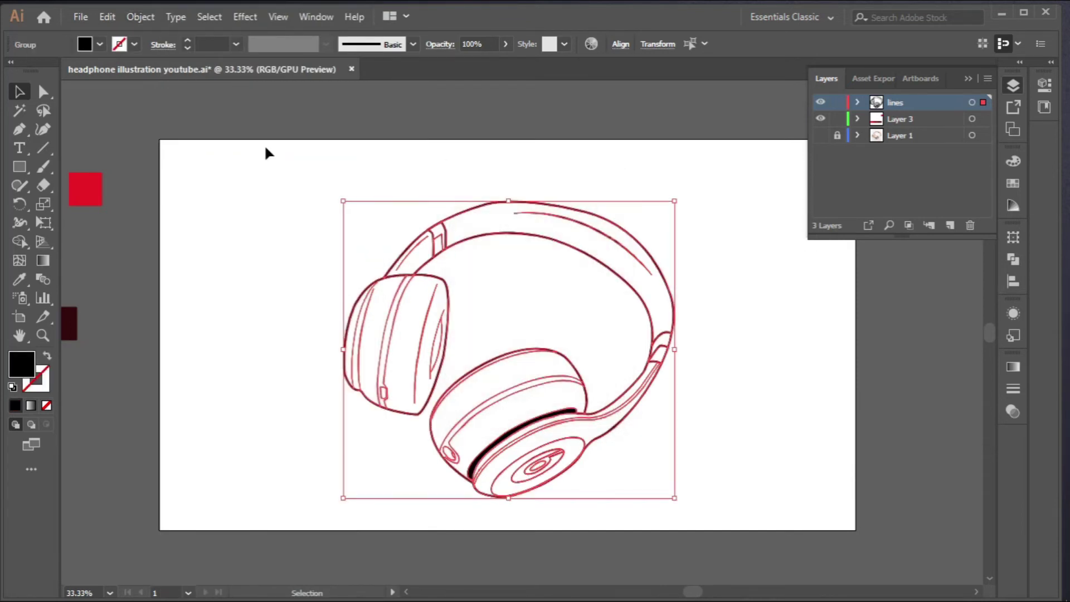
Merge the expanded line shapes with the Pathfinder and undo the test move of the artwork
left_click(1012, 262)
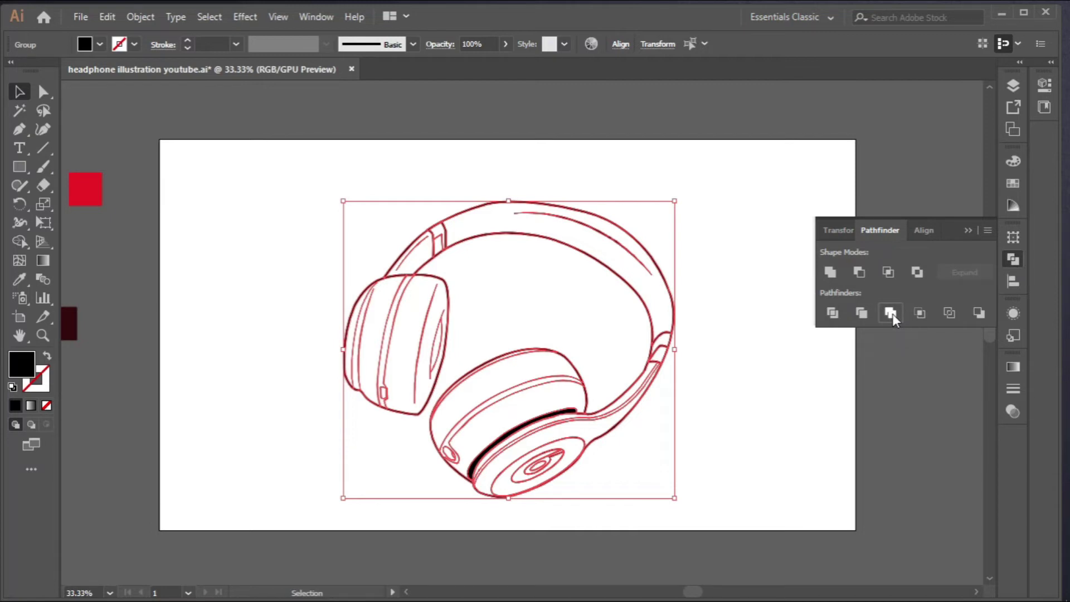
left_click_drag(647, 412, 737, 398)
key("ctrl+z")
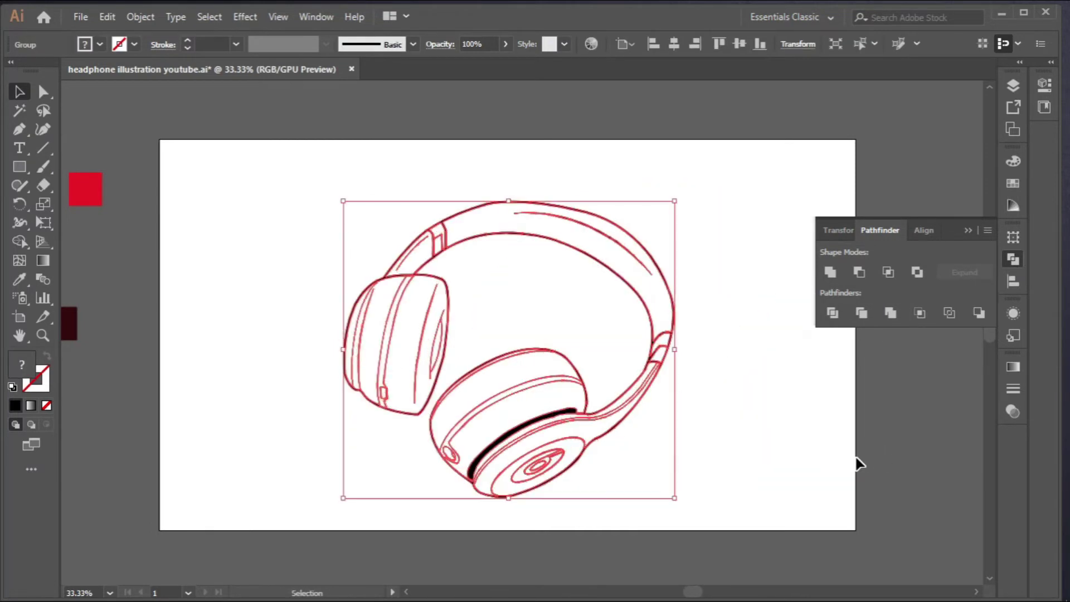
left_click(858, 464)
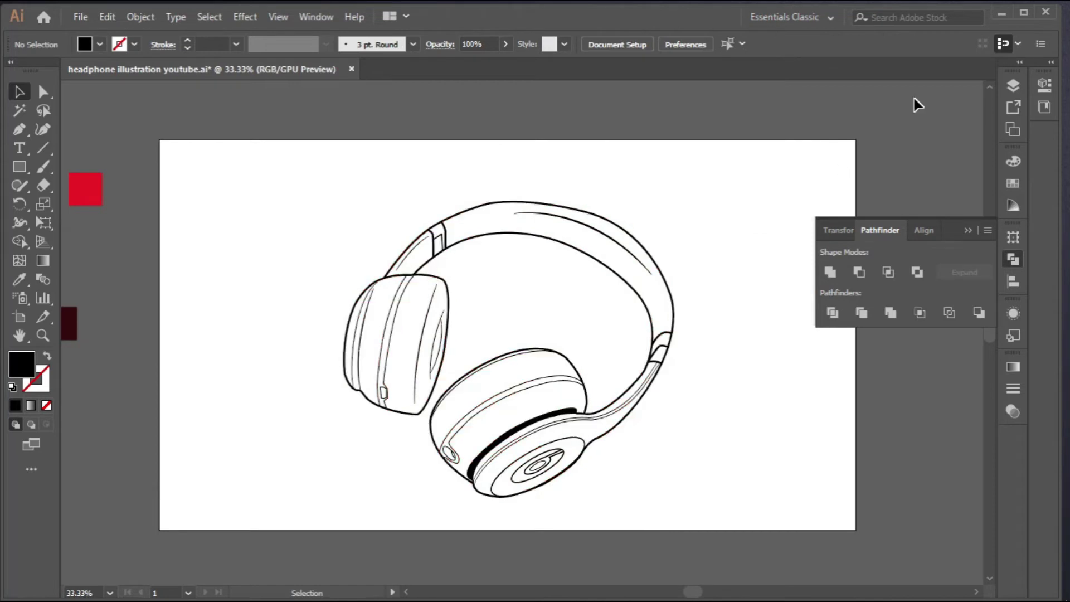
Duplicate the lines layer, lock the copy and make the original lines layer active
left_click(1015, 85)
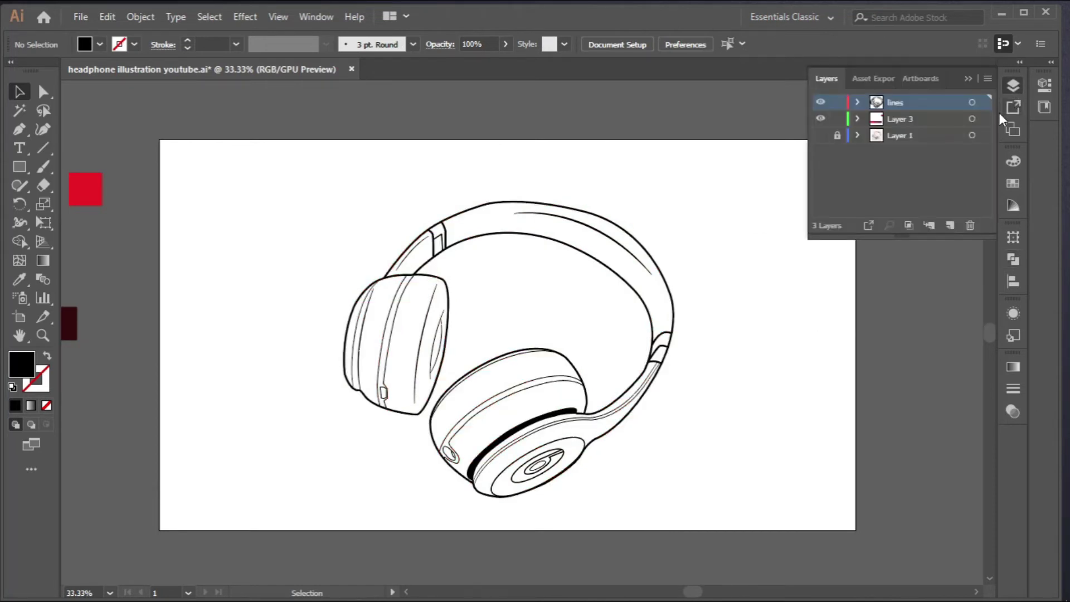
left_click_drag(898, 101, 951, 225)
left_click(894, 104)
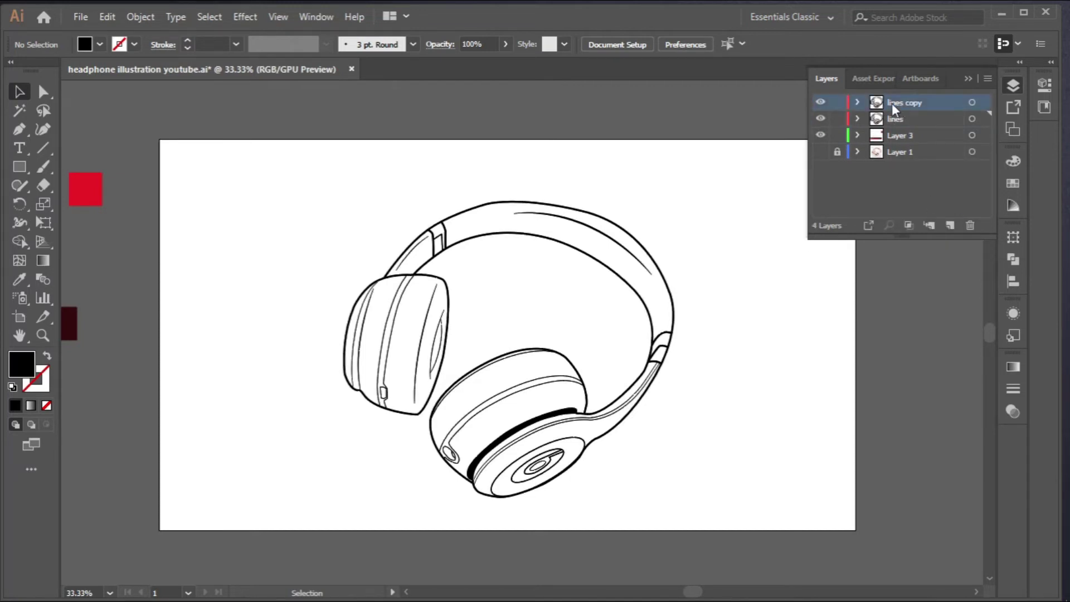
left_click(836, 104)
left_click(902, 116)
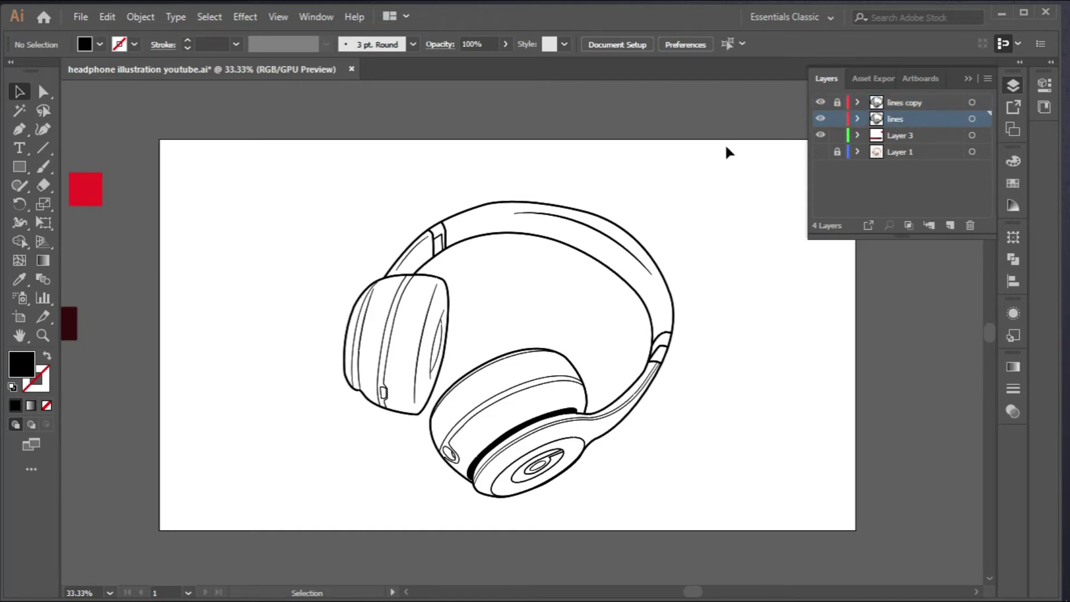
Draw a large rectangle on Layer 3 with the red square's fill and no stroke, covering the whole headphones
left_click_drag(263, 261, 428, 254)
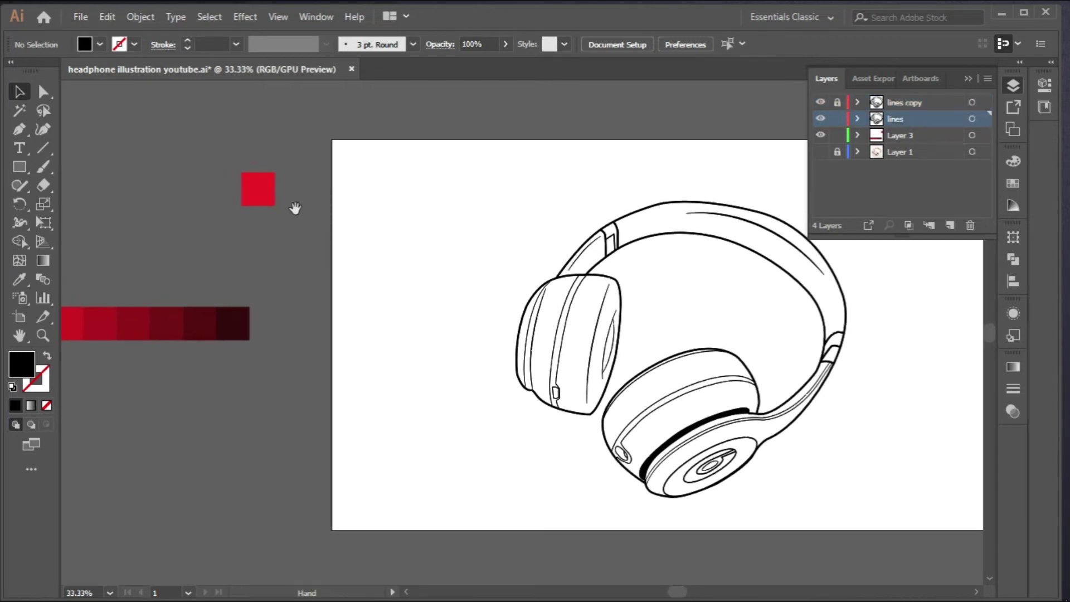
left_click(258, 202)
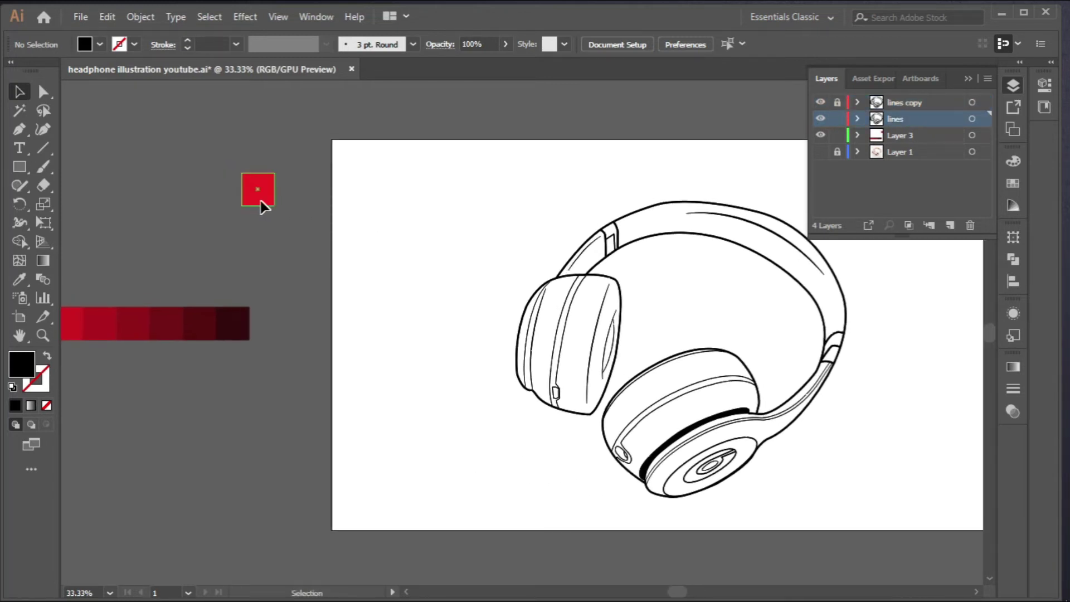
left_click(21, 169)
left_click_drag(366, 229, 275, 236)
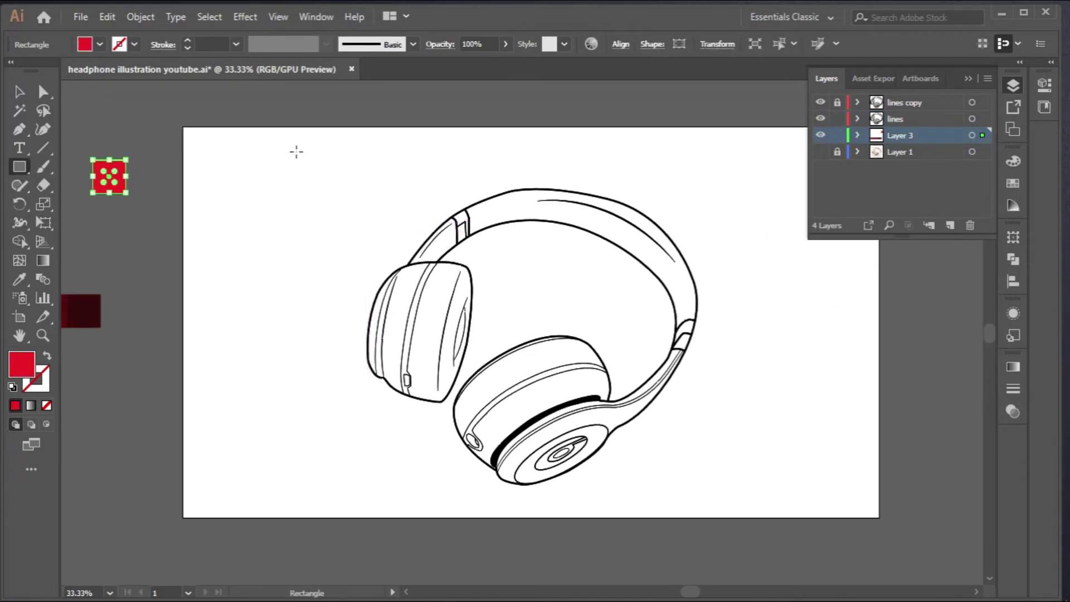
mouse_move(296, 142)
left_mouse_down()
mouse_move(661, 382)
mouse_move(779, 495)
mouse_move(817, 503)
left_mouse_up()
left_click(19, 91)
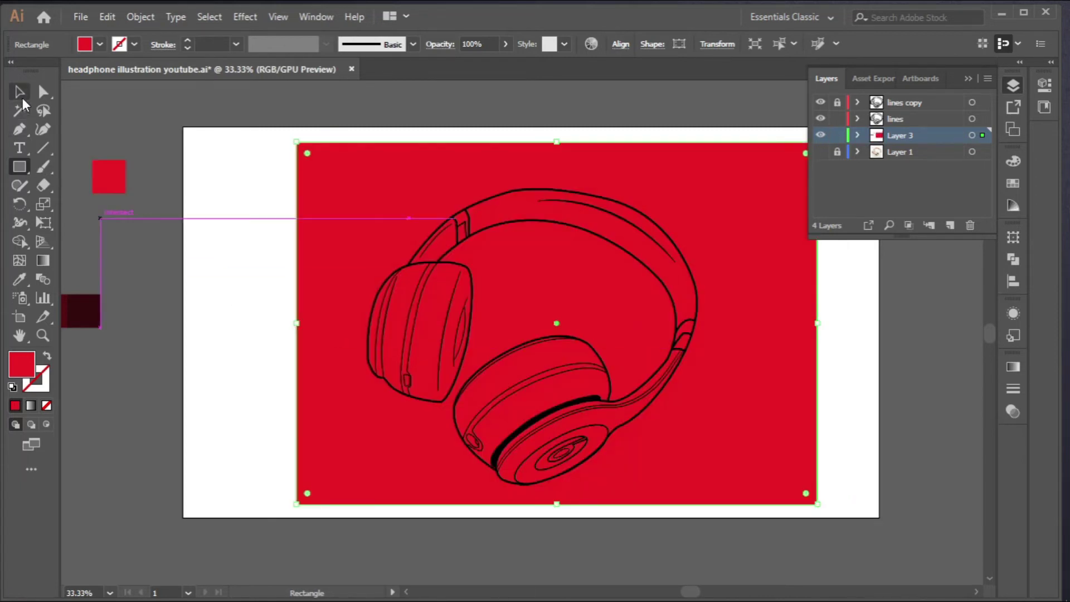
Send the red rectangle to the back and merge it with the headphone lines using the Pathfinder
right_click(329, 213)
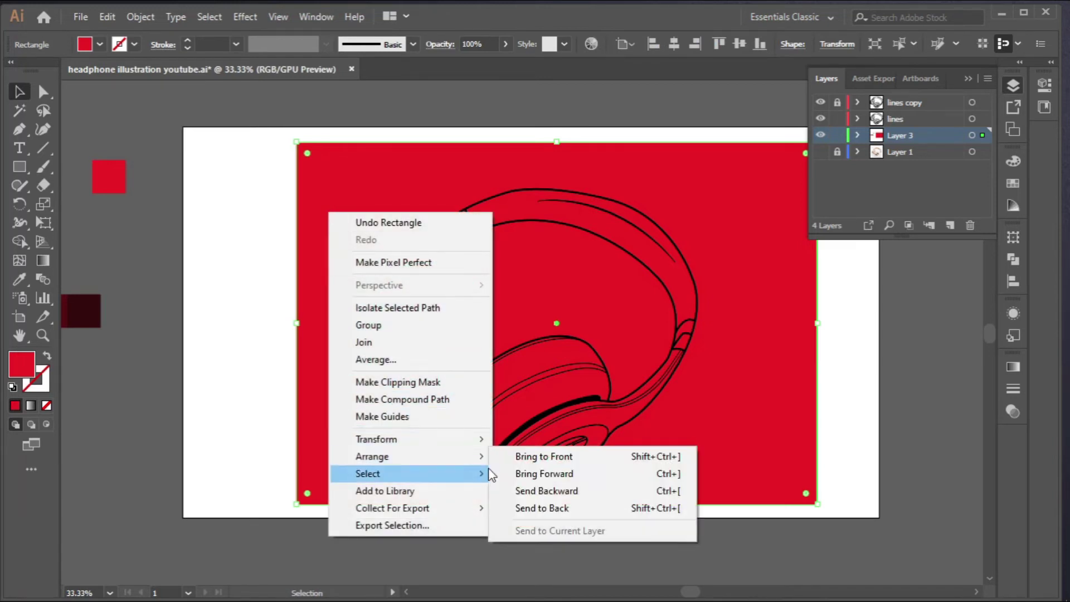
left_click(543, 507)
scroll(272, 301, "right", 2)
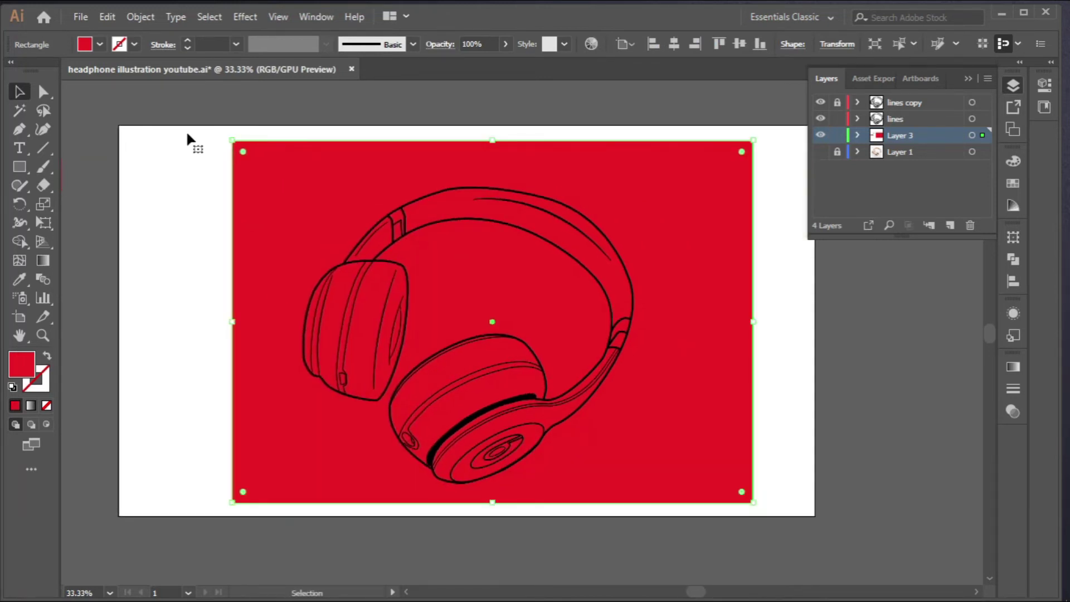
left_click_drag(186, 129, 718, 531)
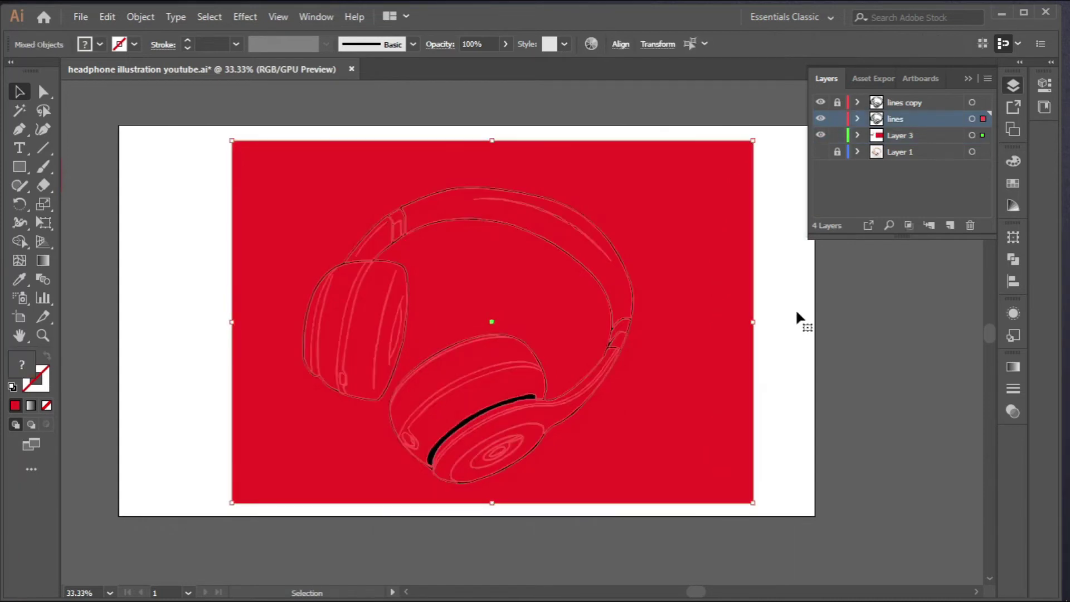
left_click(1009, 265)
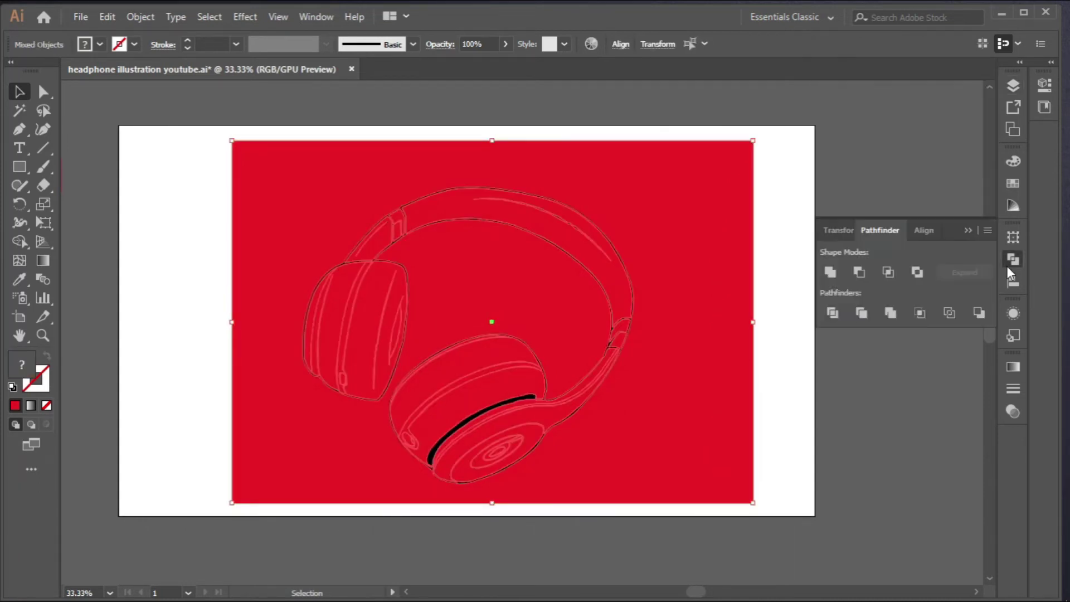
left_click(894, 312)
left_click(969, 233)
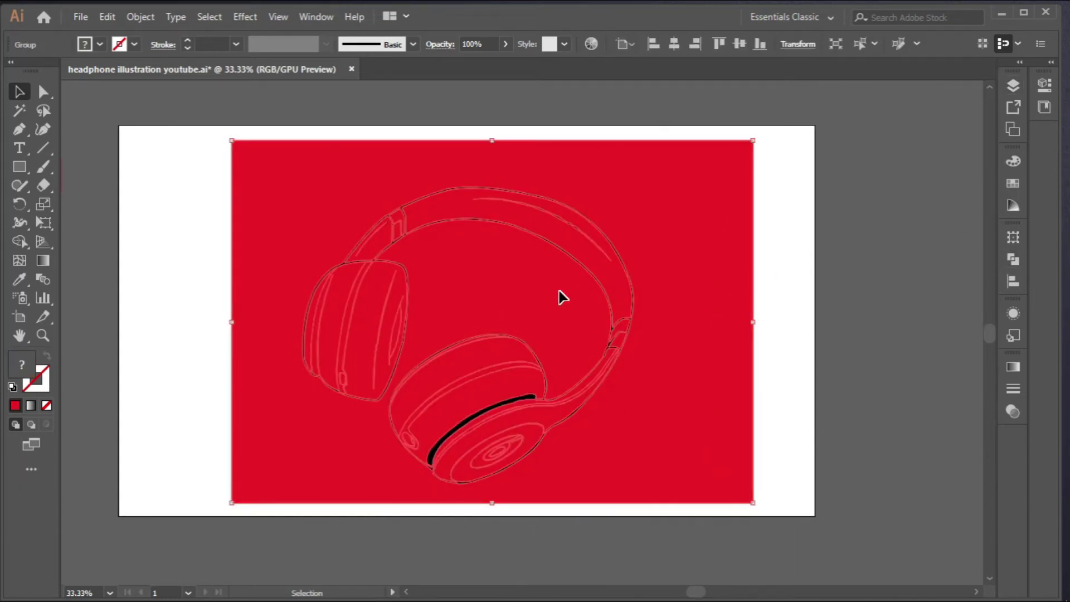
Isolate the merged group and delete the red background area surrounding the headphones
right_click(456, 306)
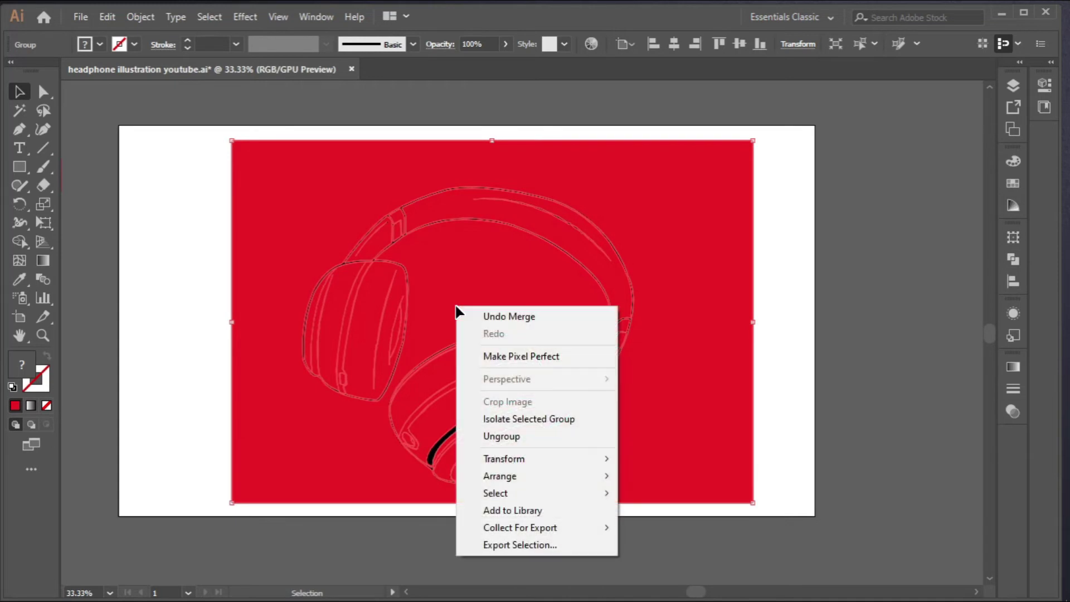
left_click(524, 419)
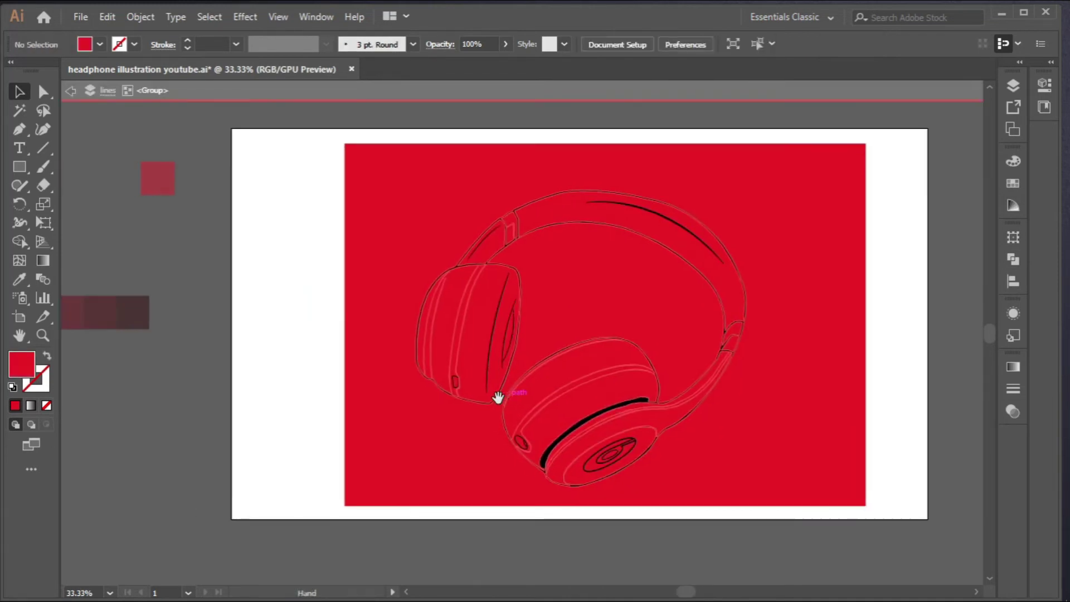
left_click(394, 216)
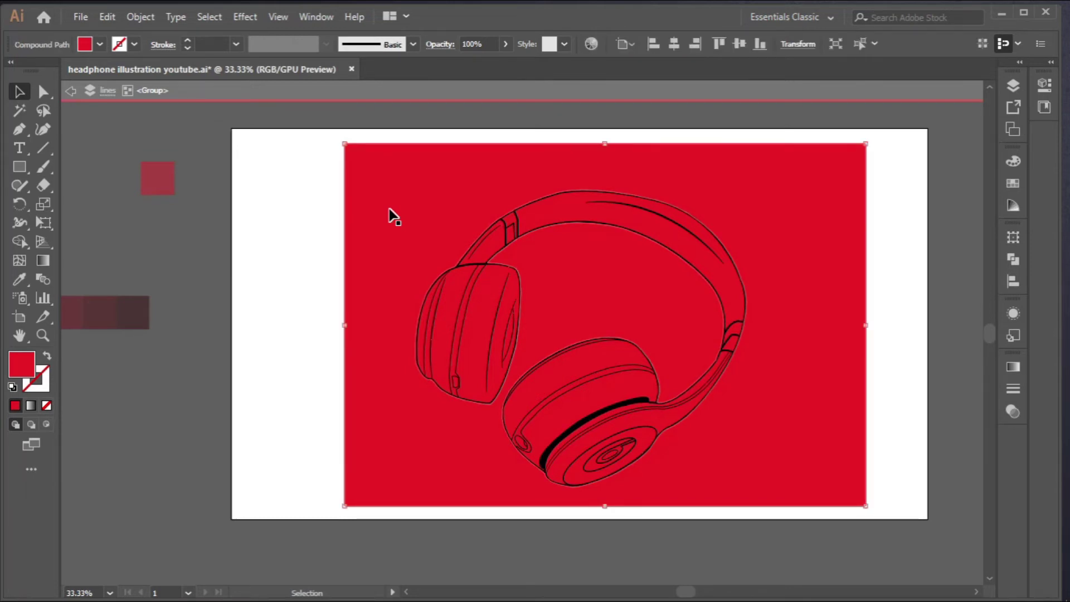
key("Delete")
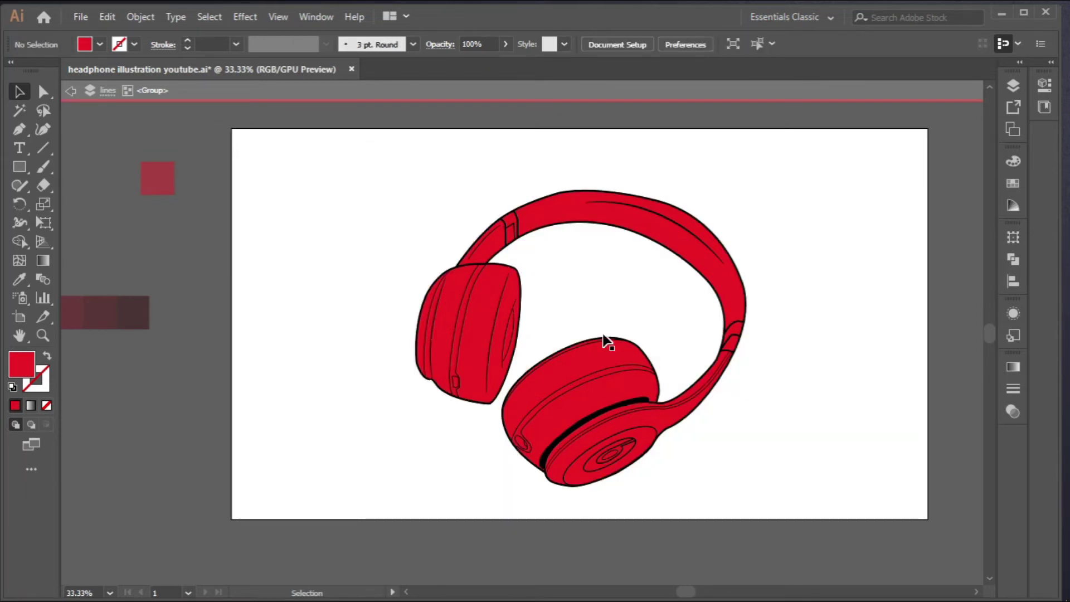
Recolour the band running from the headband around the front earcup's outer disc with the blend's second-lightest red, using the Eyedropper
scroll(491, 252, "up", 2)
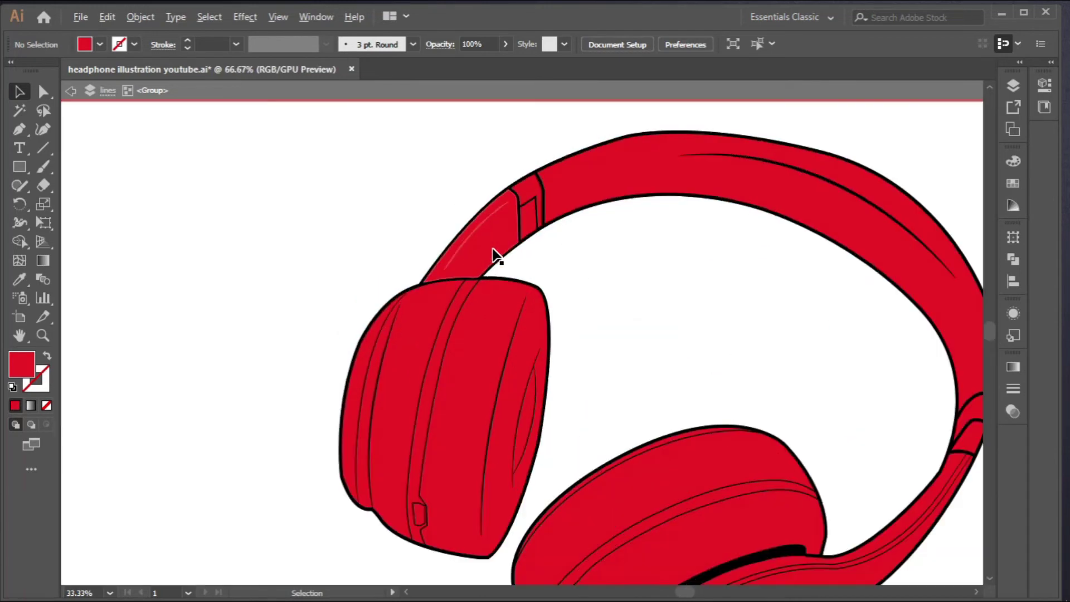
left_click_drag(512, 339, 583, 221)
scroll(461, 342, "down", 1)
scroll(500, 318, "down", 1)
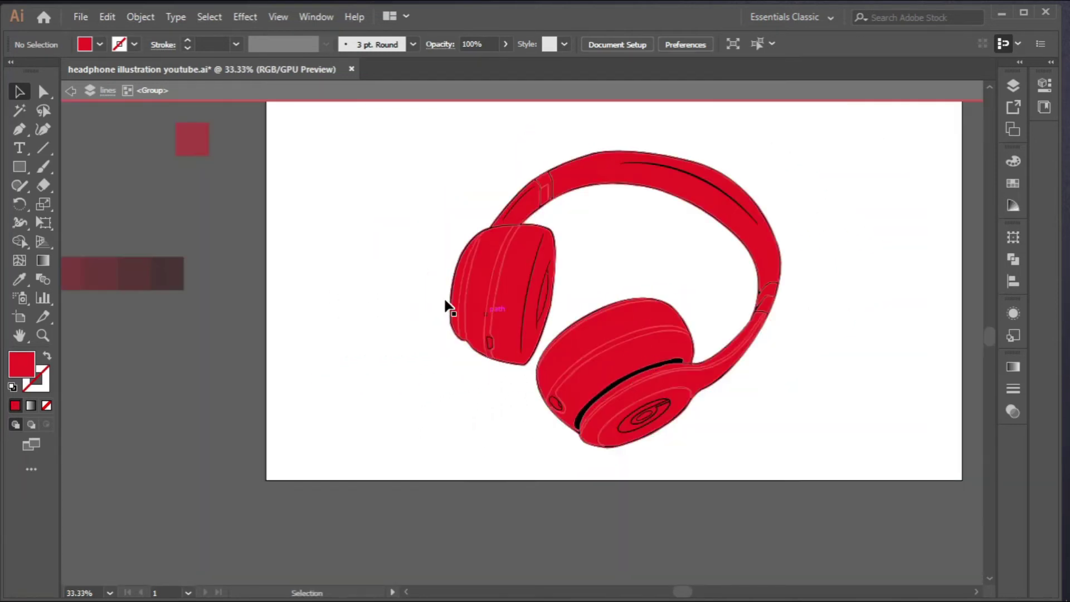
left_click_drag(447, 304, 559, 357)
left_click_drag(172, 353, 209, 353)
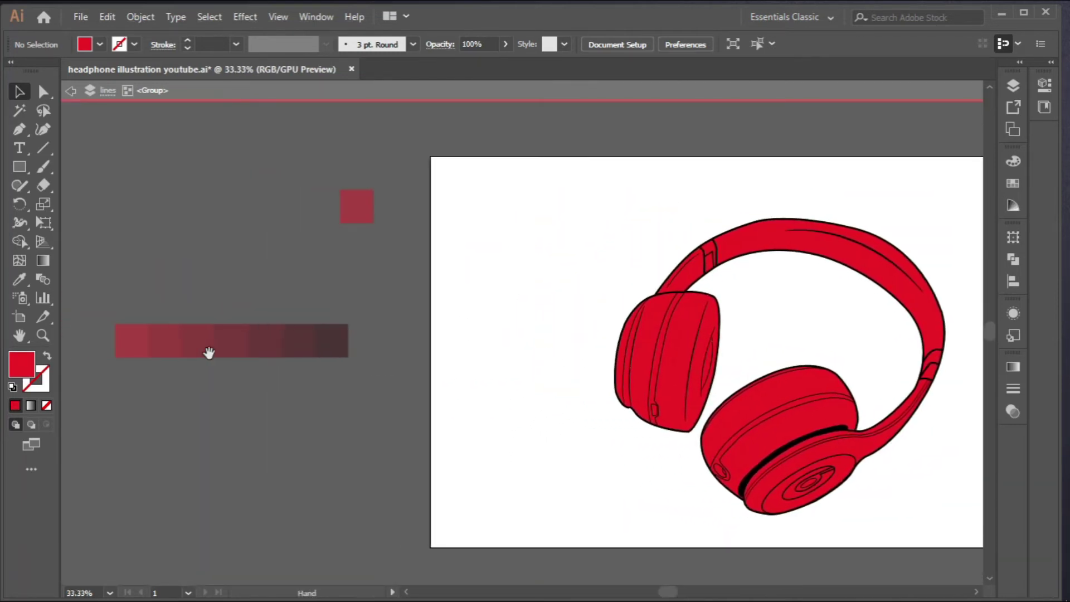
left_click_drag(422, 430, 410, 412)
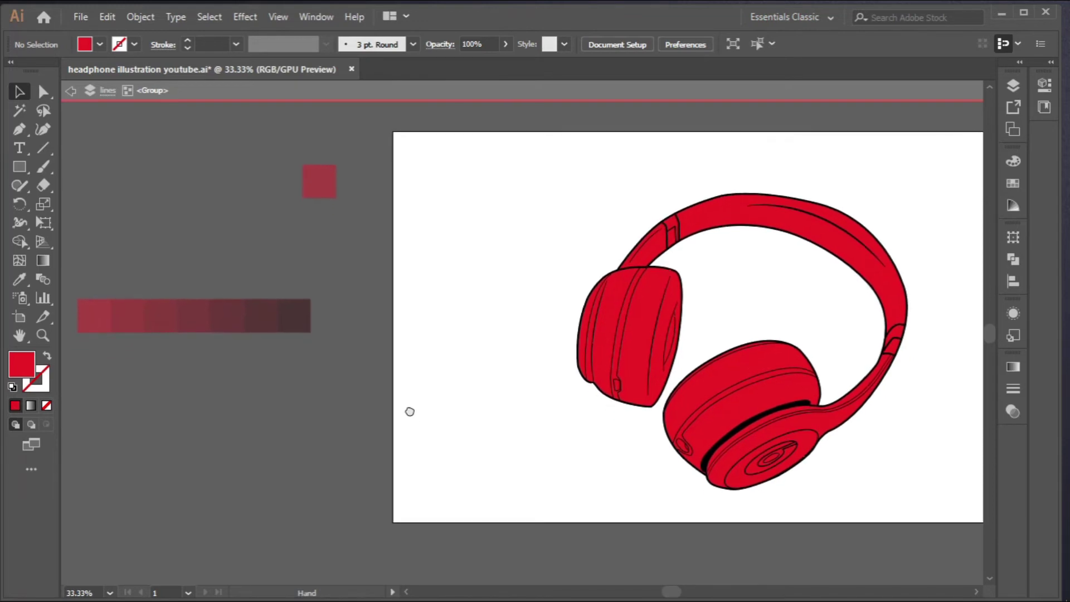
left_click(815, 429)
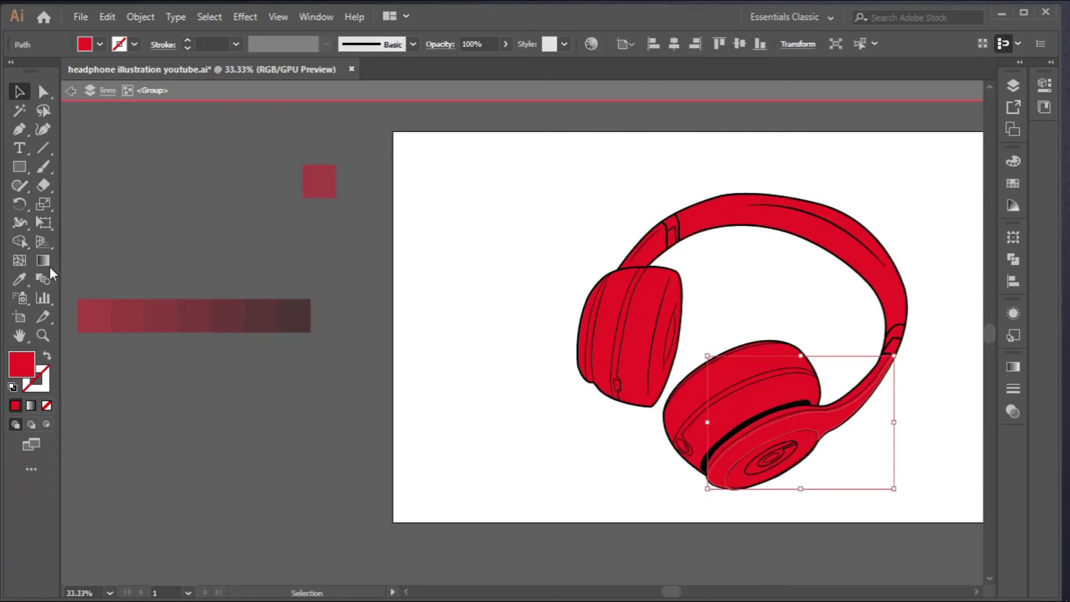
left_click(22, 279)
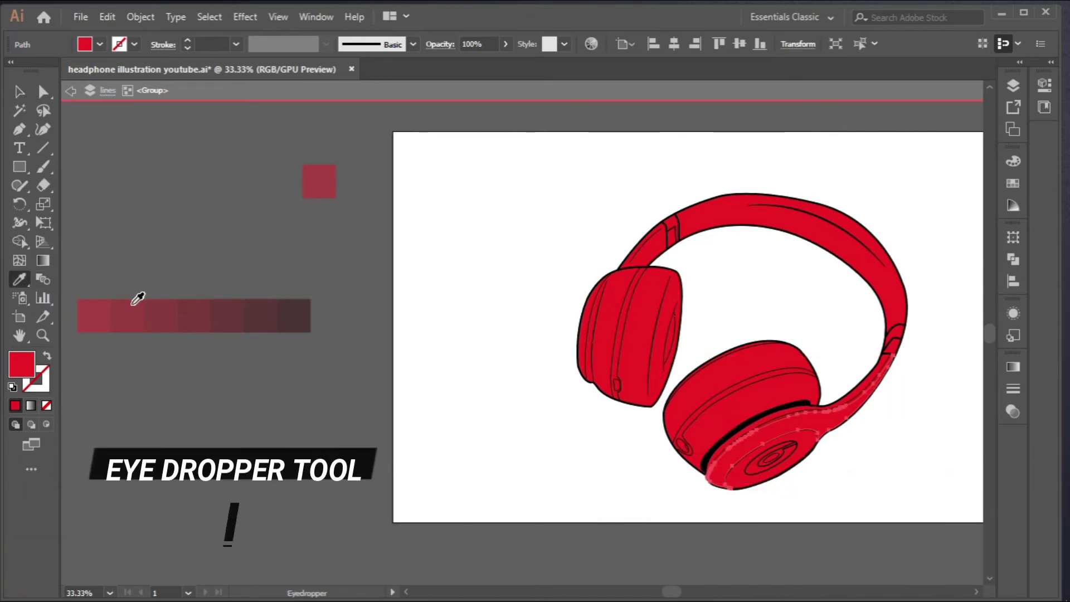
left_click(132, 309)
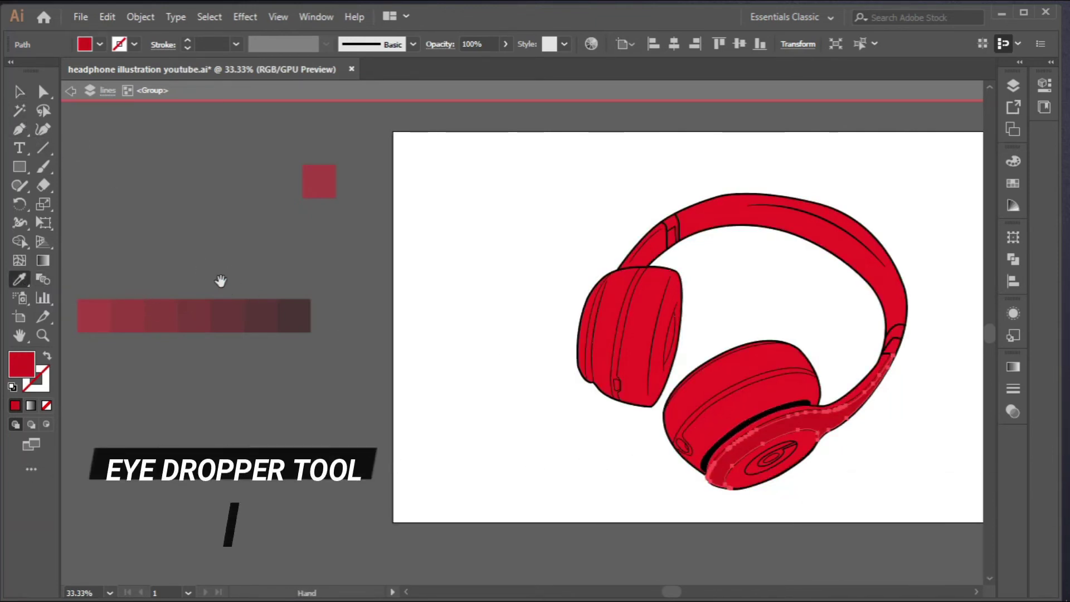
Recolour the narrow seam strips on both earcups with the blend's second-darkest red, using the Eyedropper
left_click_drag(221, 281, 151, 292)
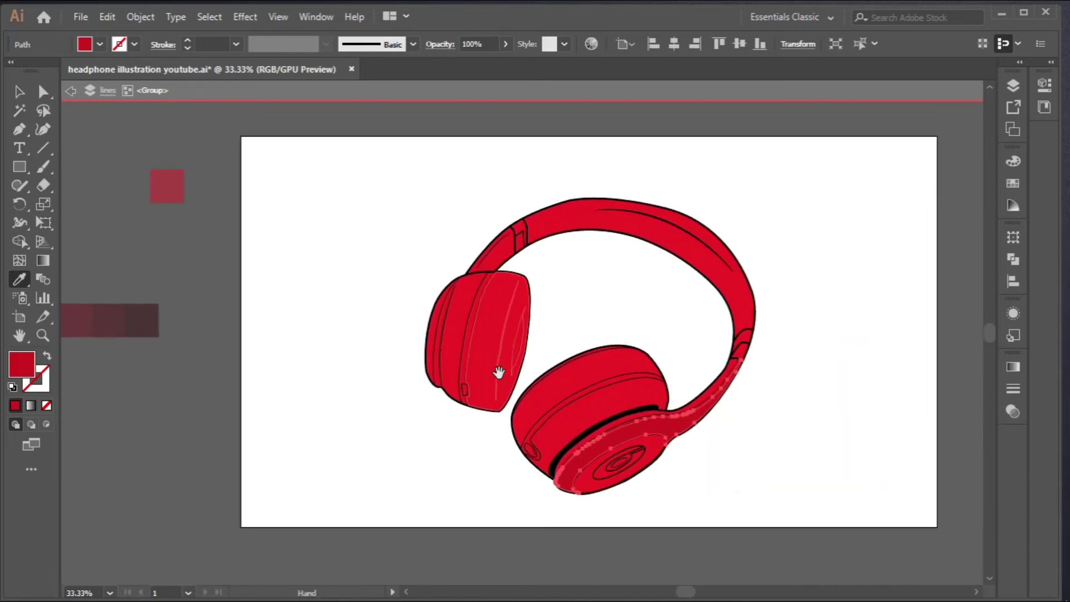
left_click_drag(499, 373, 512, 368)
left_click_drag(290, 278, 387, 275)
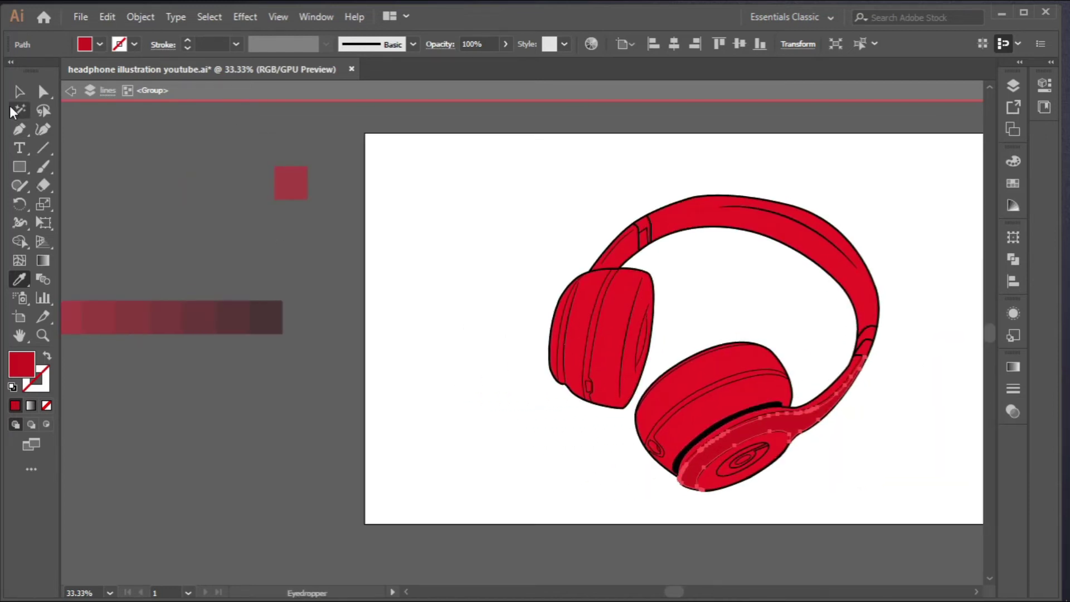
left_click(18, 92)
scroll(595, 330, "up", 2)
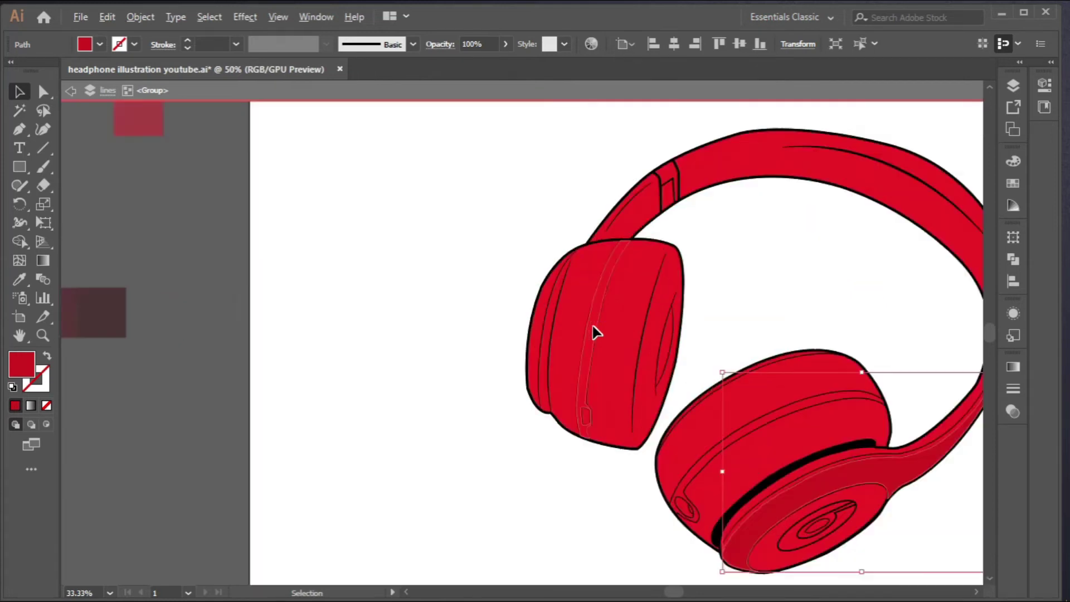
left_click(595, 332)
scroll(560, 372, "down", 2)
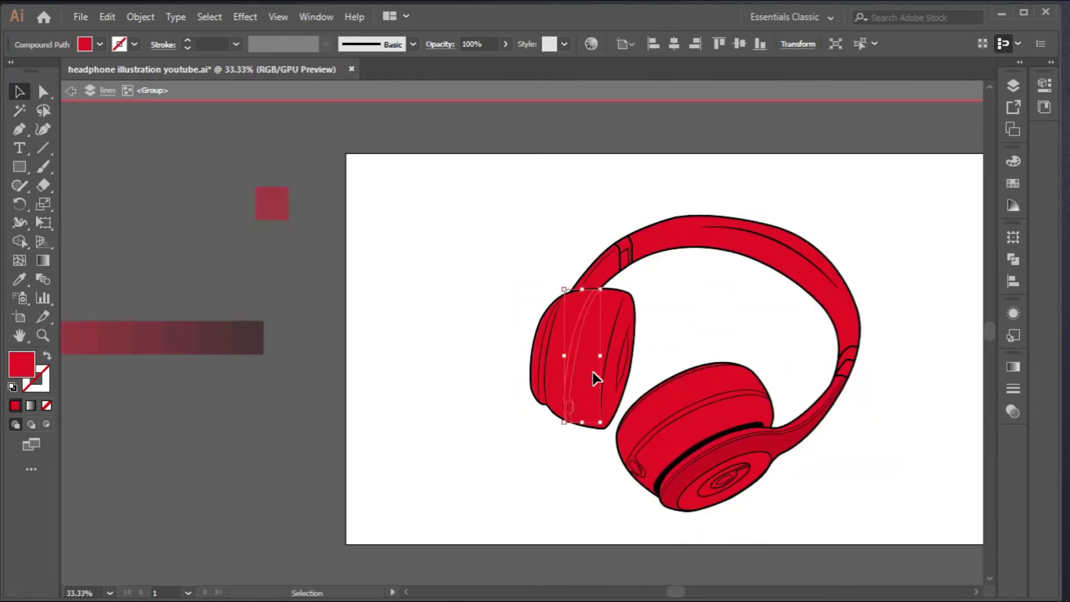
scroll(674, 442, "up", 2)
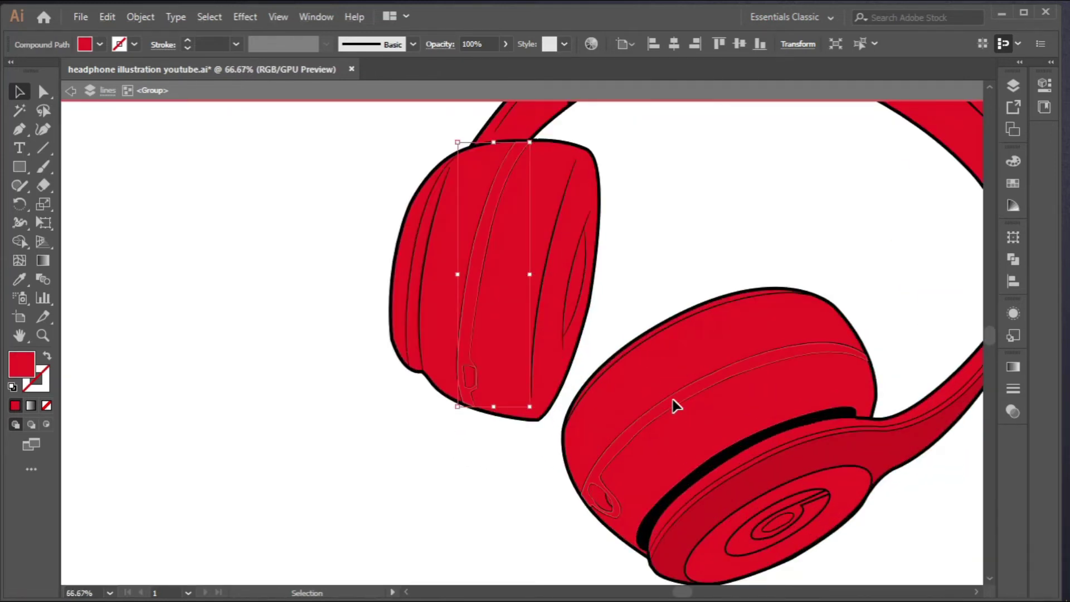
left_click(675, 406, "shift")
scroll(652, 440, "down", 2)
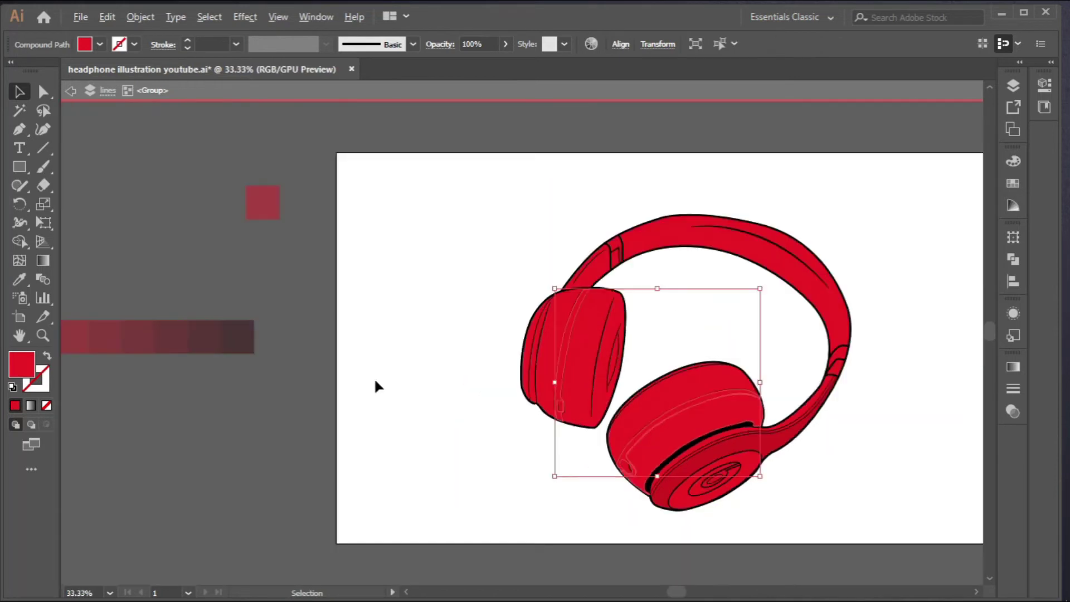
left_click_drag(331, 367, 389, 374)
left_click(18, 280)
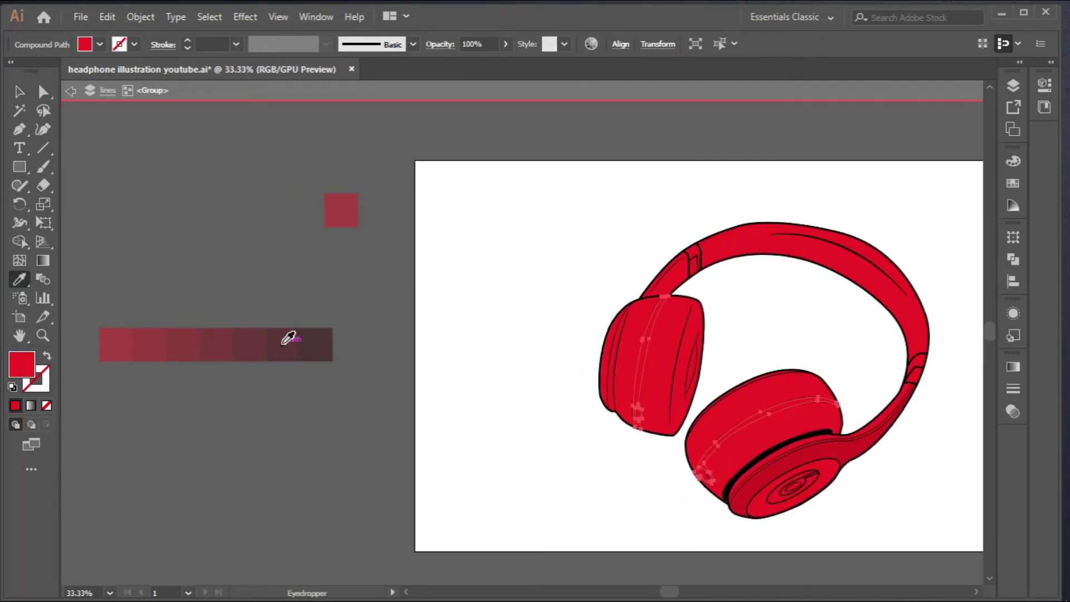
left_click(287, 339)
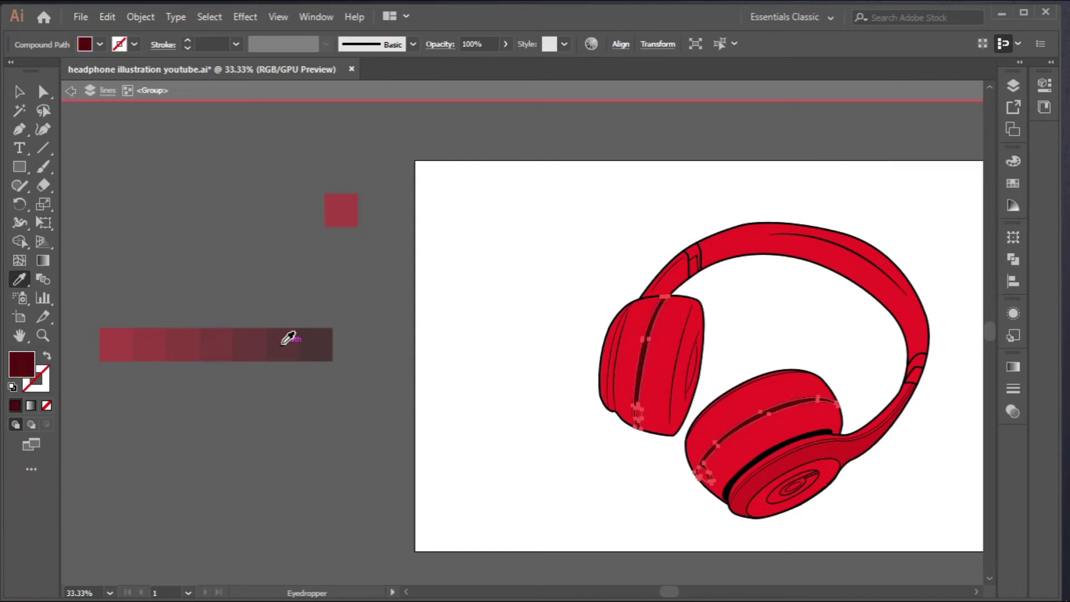
Recolour the upper section of both headband joints with the dark red sampled from the earcup seam strip
left_click(18, 91)
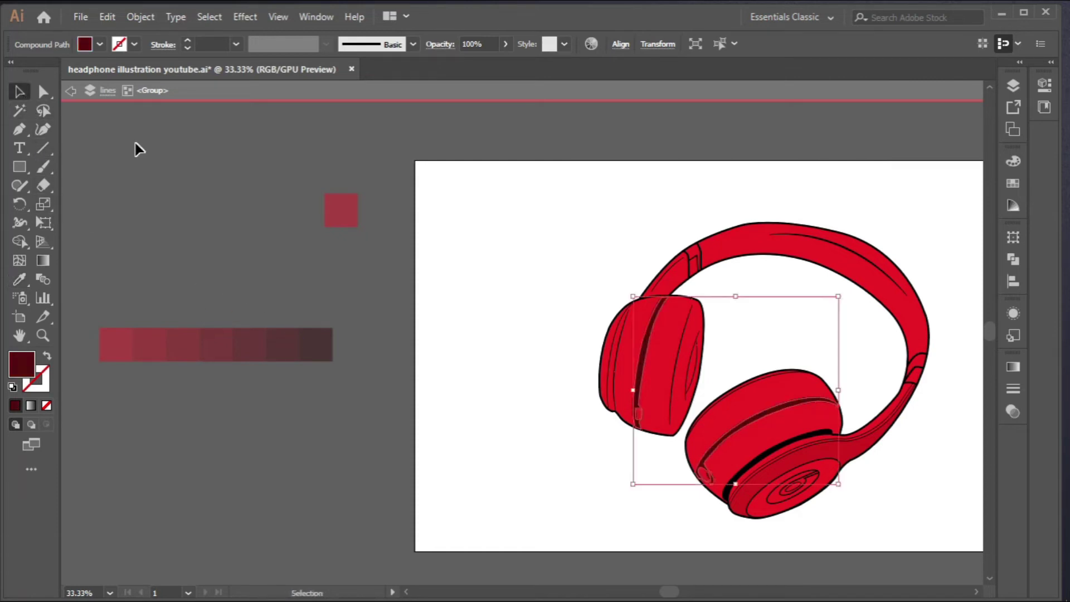
key("space")
key("ctrl+=")
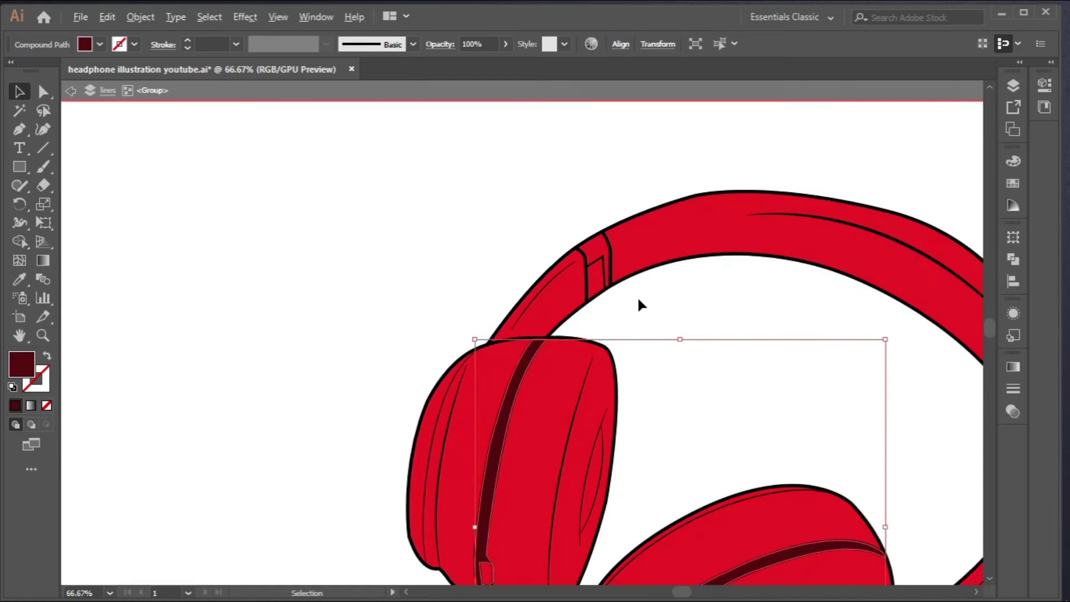
left_click(597, 254)
key("space")
left_click_drag(846, 438, 657, 353)
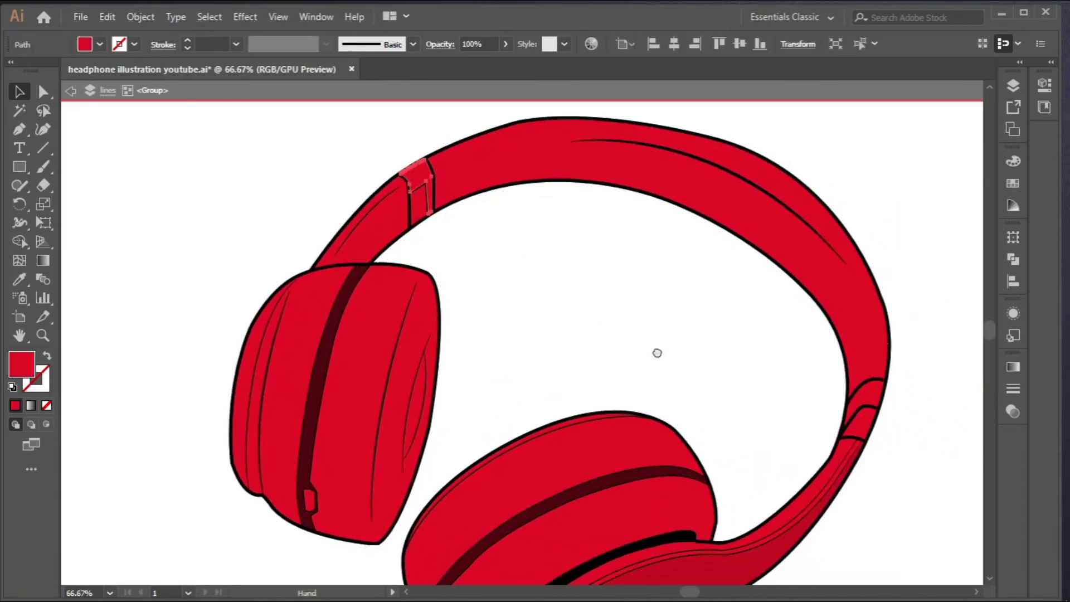
left_click(875, 400, "shift")
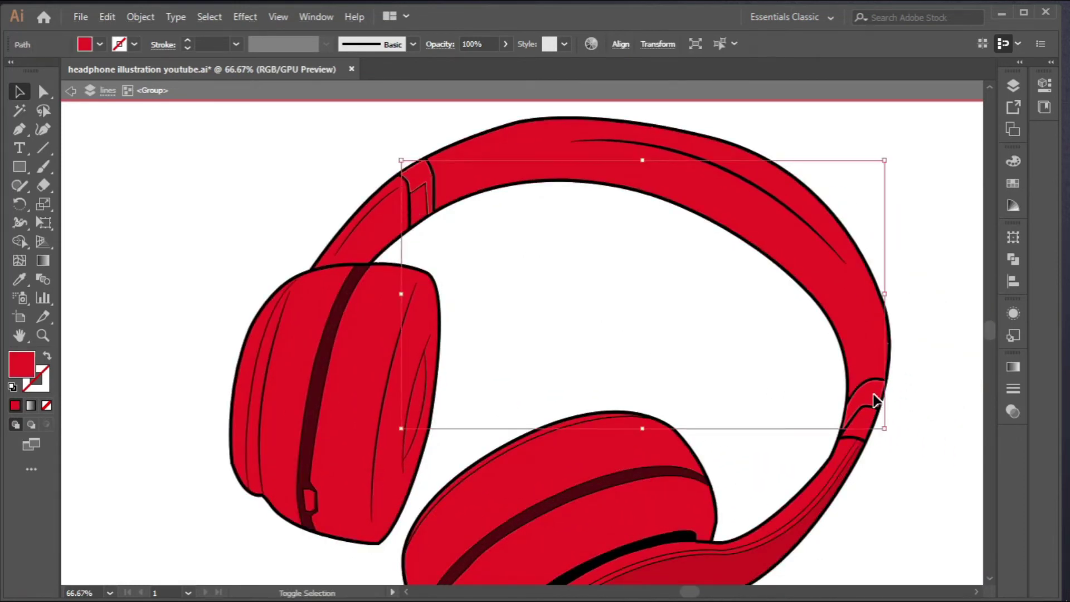
scroll(743, 400, "down", 1)
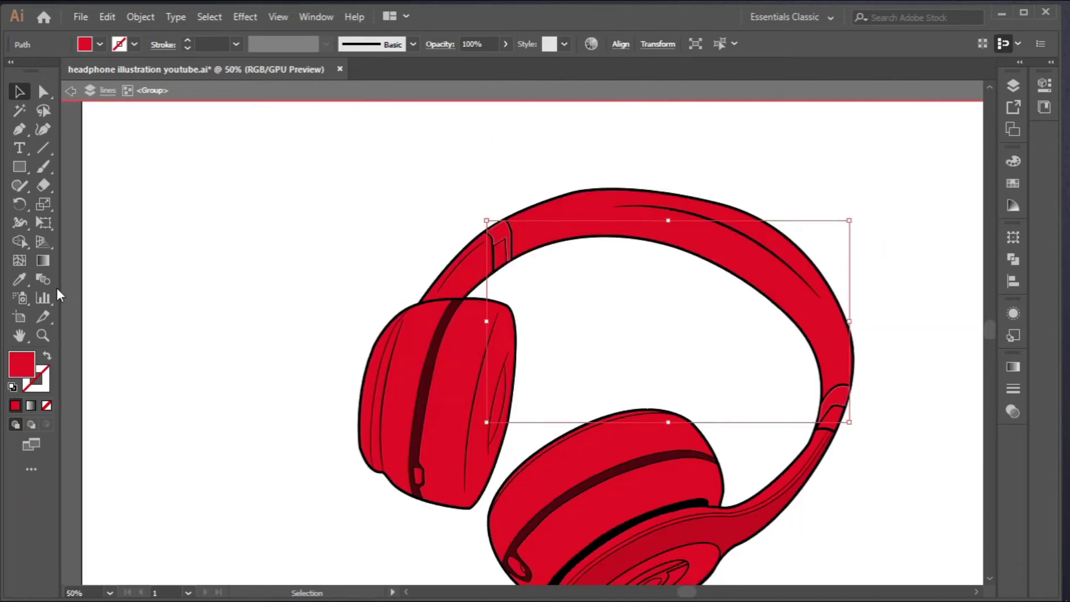
left_click(19, 279)
scroll(444, 368, "up", 3)
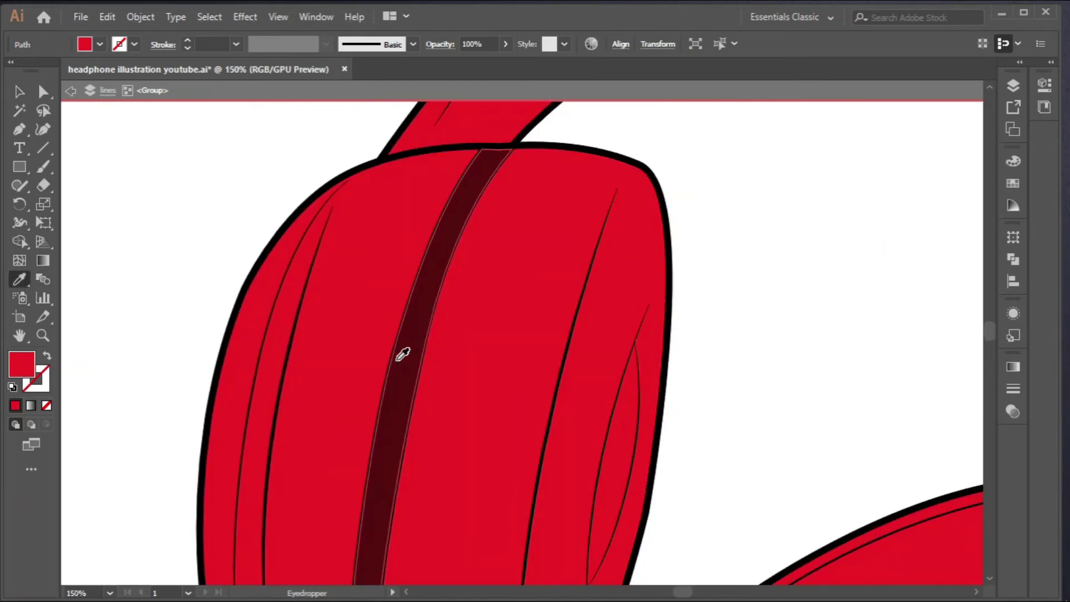
left_click(410, 355)
scroll(613, 411, "down", 3)
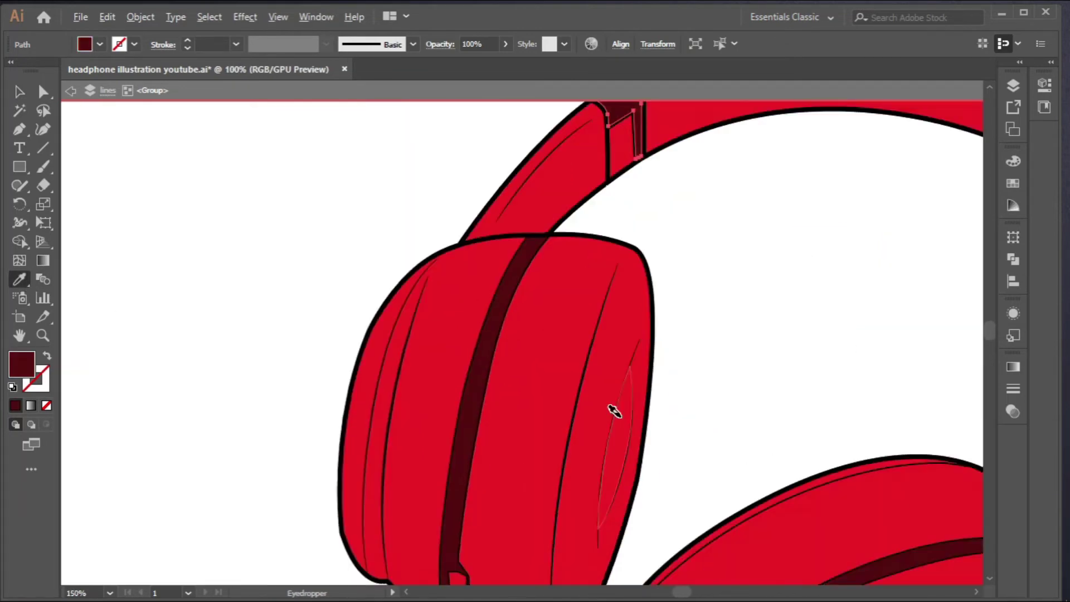
Recolour the lower section of both headband joints with the blend's second-lightest red, using the Eyedropper
left_click(19, 94)
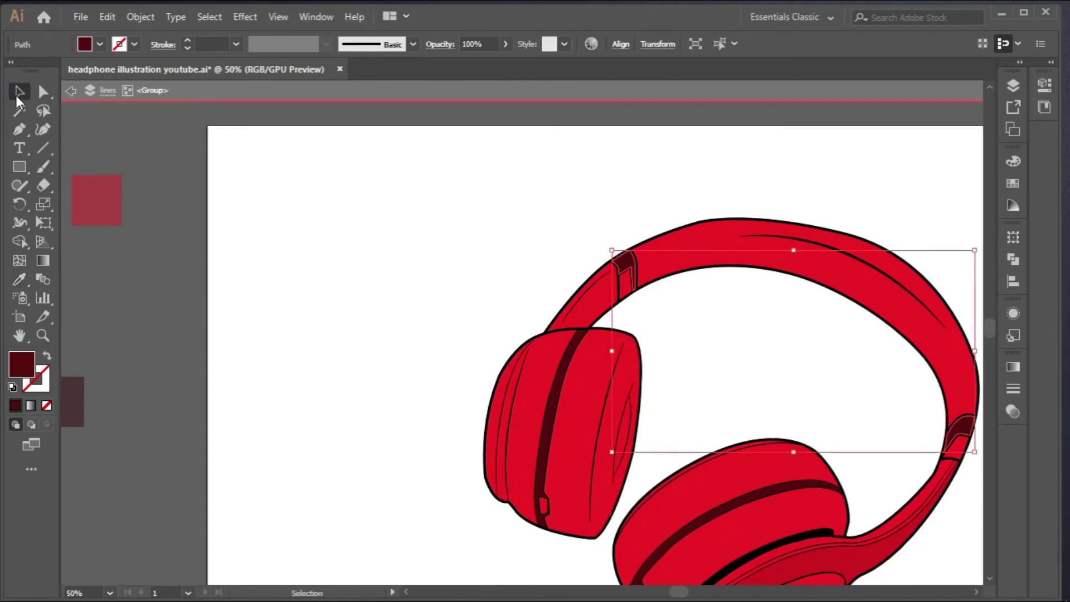
left_click_drag(268, 283, 351, 305)
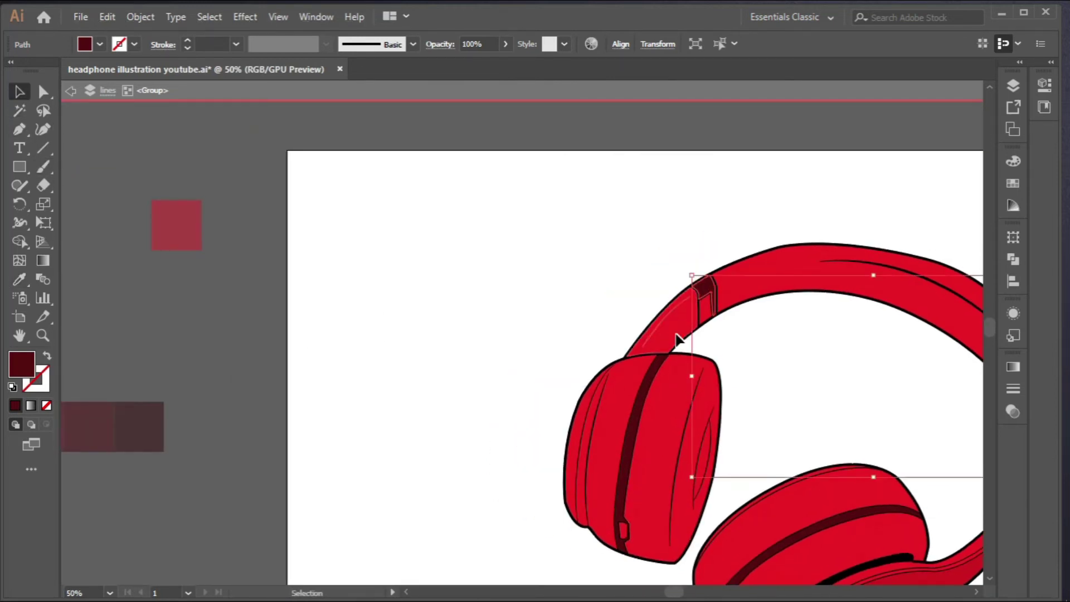
left_click(702, 312)
left_click_drag(758, 379, 435, 313)
scroll(733, 429, "up", 2)
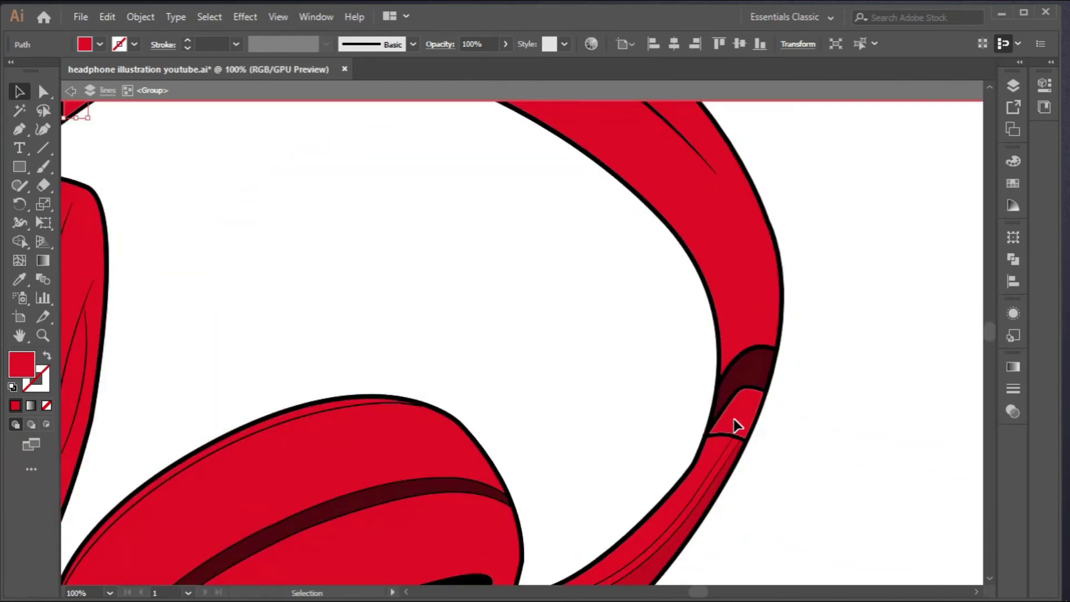
left_click(736, 426, "shift")
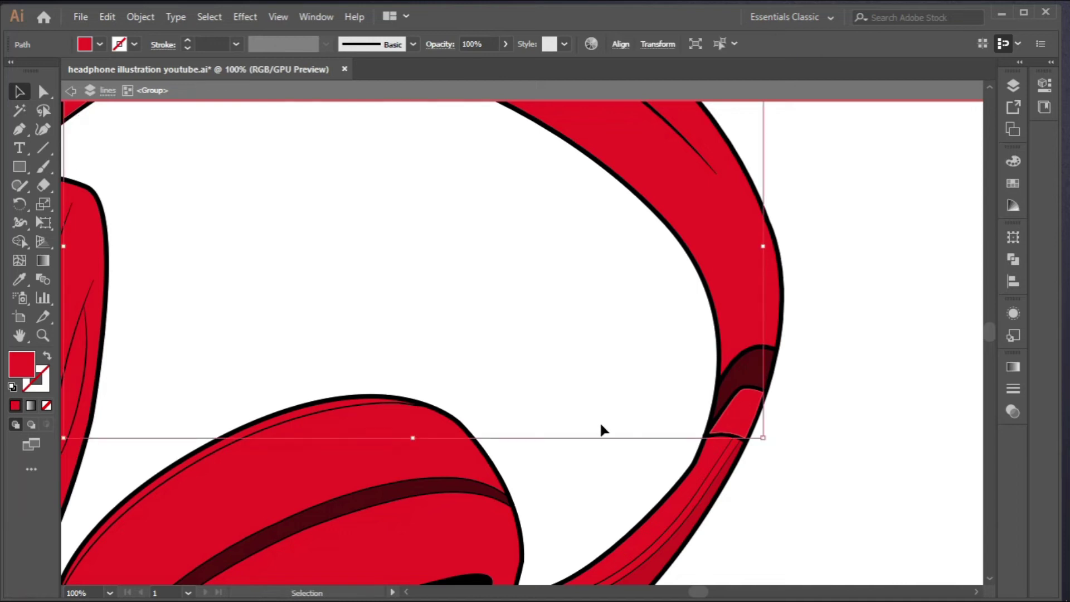
scroll(686, 442, "down", 4)
left_click_drag(497, 425, 638, 384)
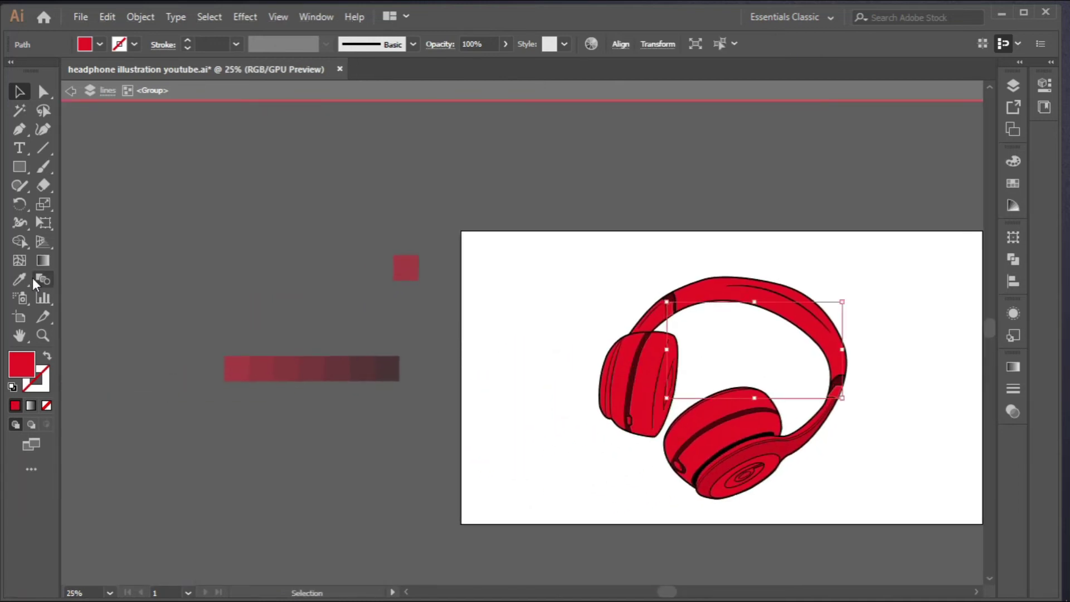
key("i")
scroll(274, 363, "up", 2)
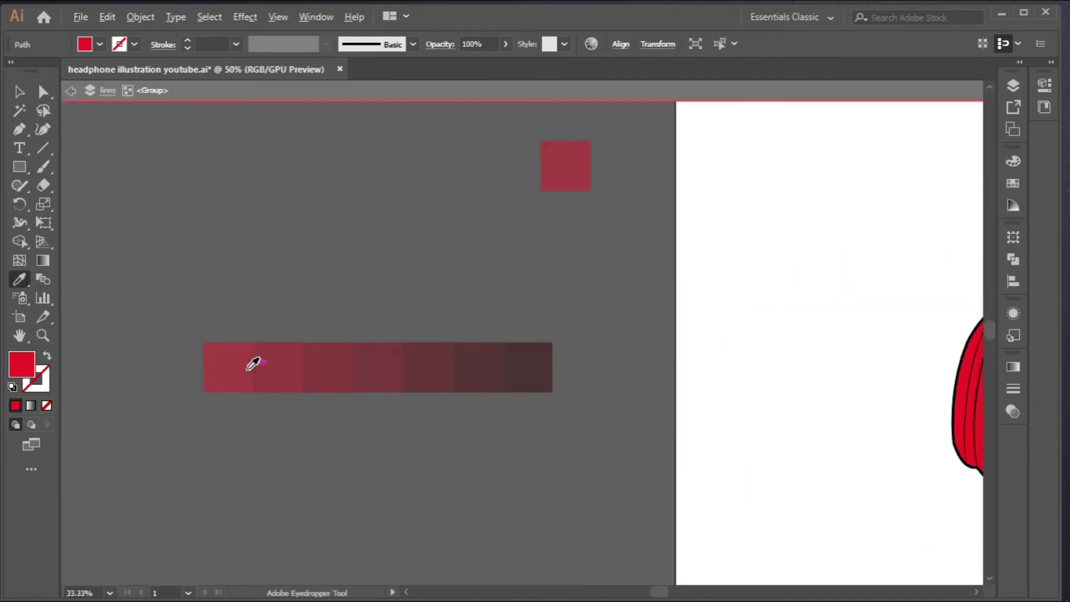
scroll(289, 358, "down", 2)
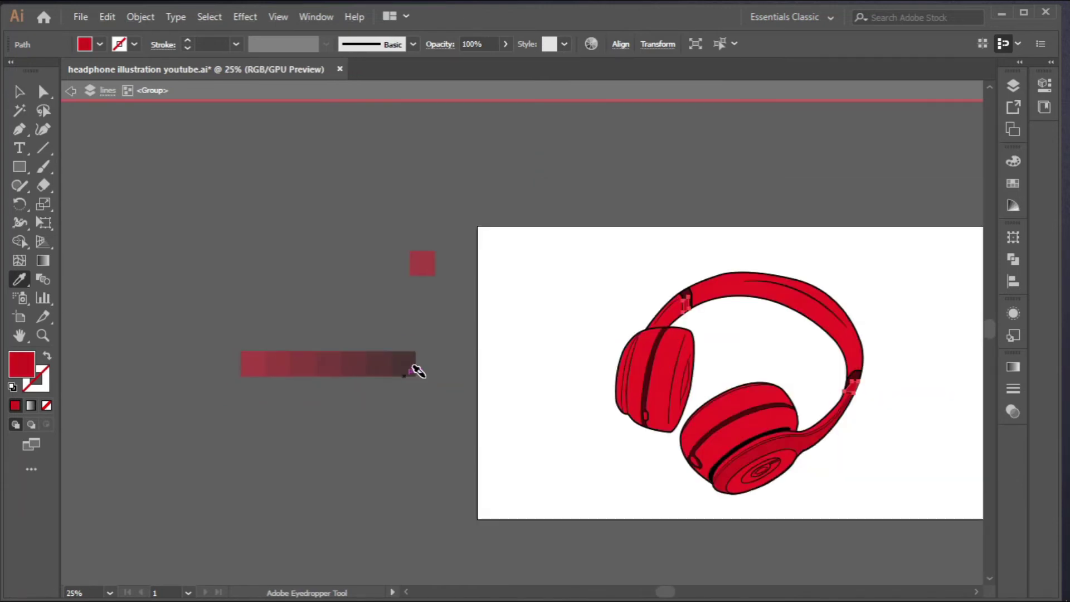
left_click(629, 400)
Recolour the logo at the centre of the front earcup's disc with the red sampled from the surrounding band
left_click(19, 92)
left_click_drag(790, 485, 681, 411)
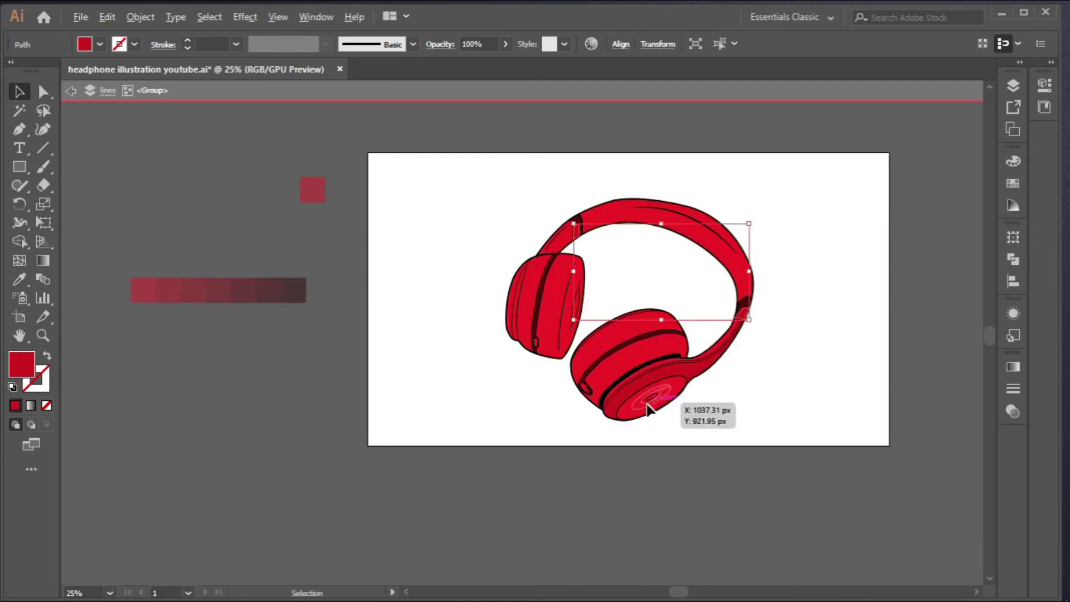
scroll(647, 408, "up", 3)
left_click(692, 363)
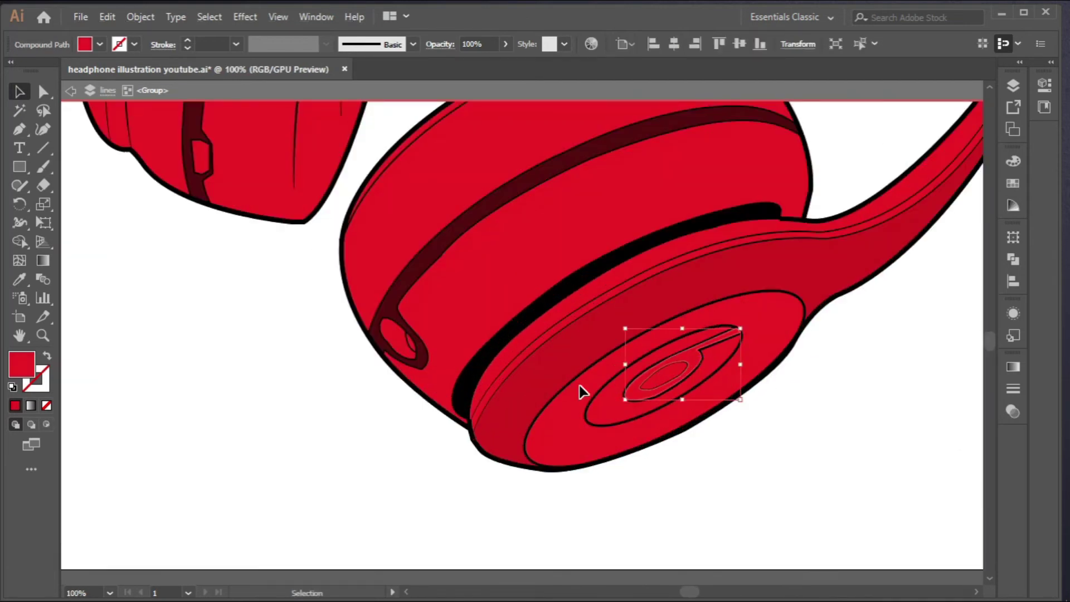
scroll(533, 391, "down", 2)
left_click_drag(502, 386, 635, 433)
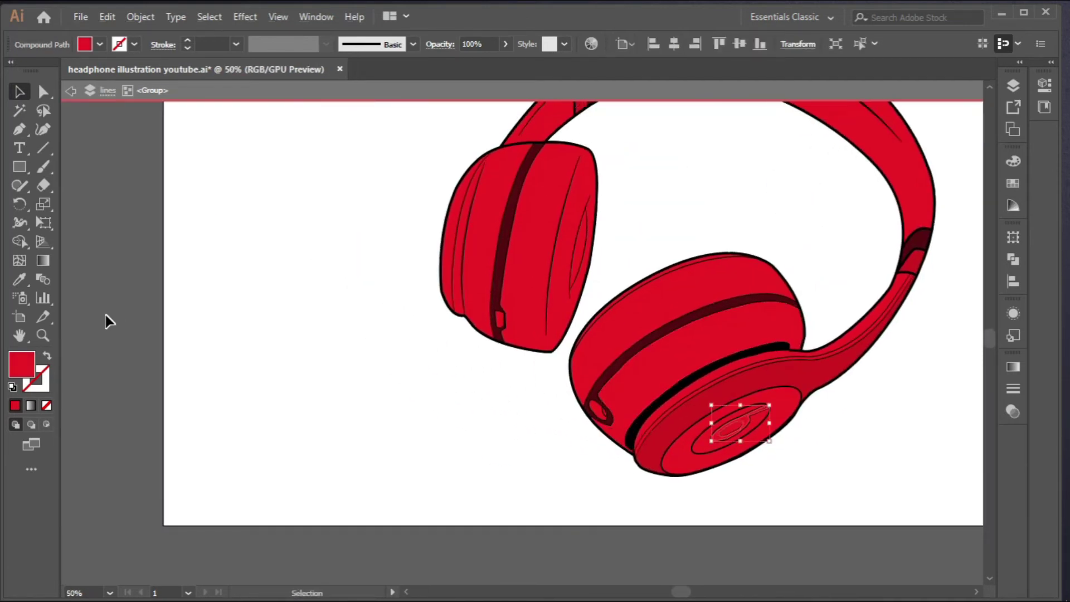
left_click(20, 280)
left_click(719, 390)
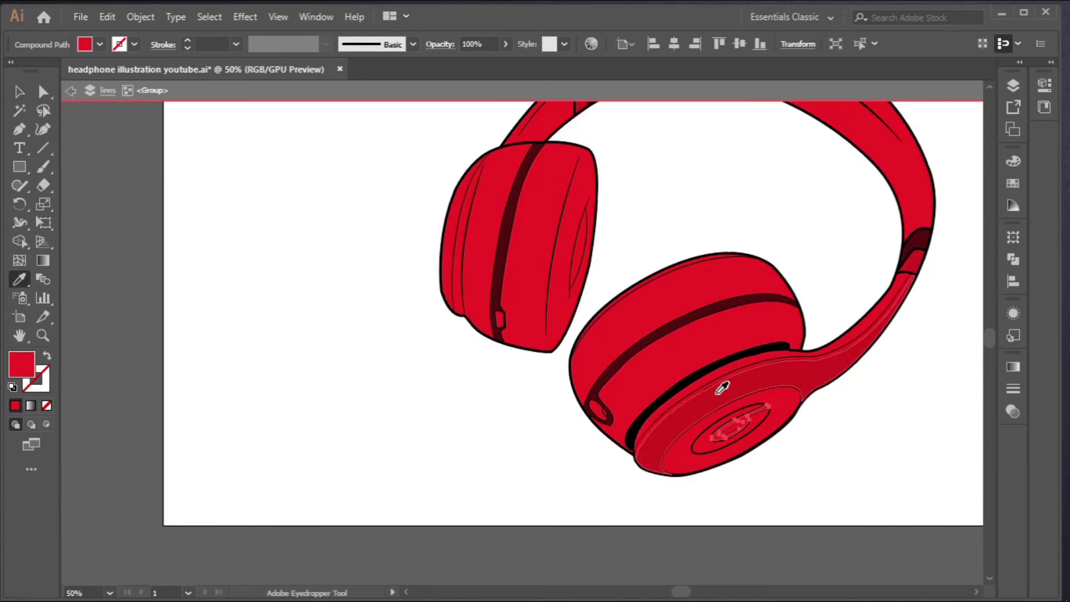
left_click(717, 394)
left_click(19, 93)
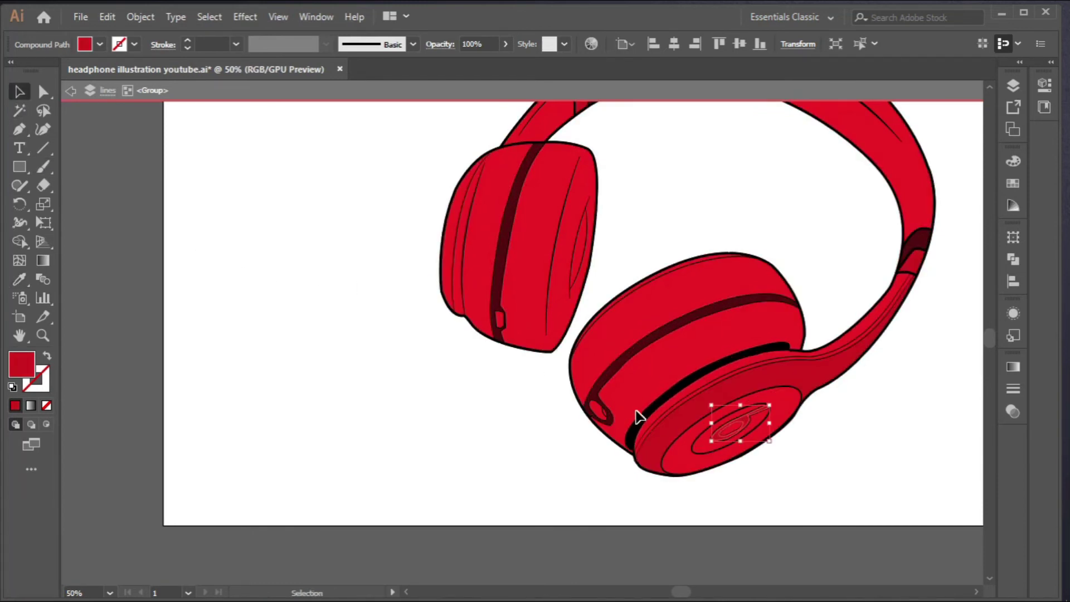
Exit isolation mode and deselect the artwork
scroll(641, 407, "down", 1)
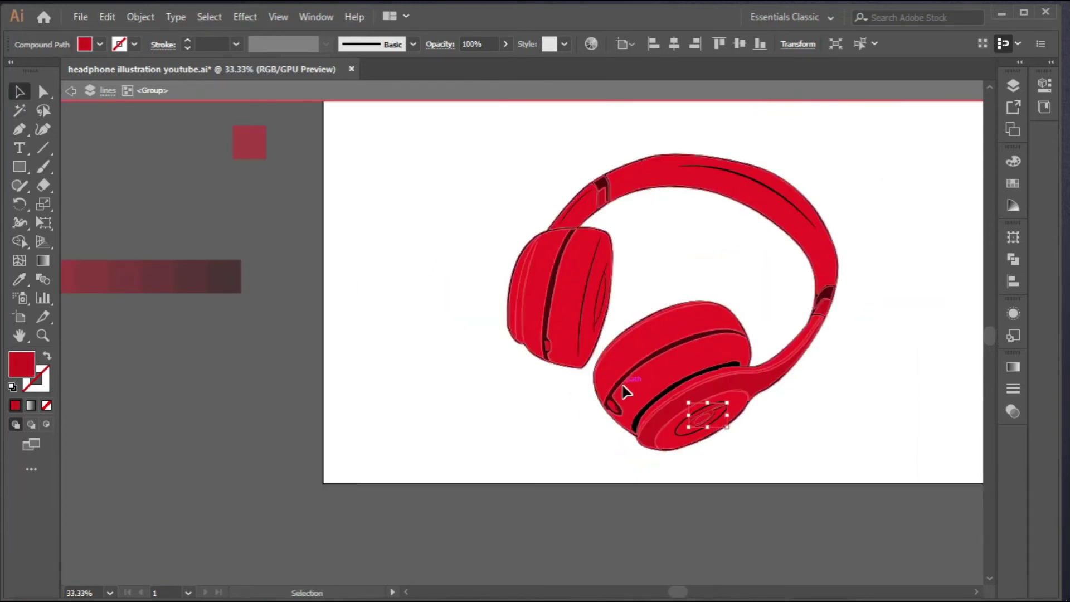
key("Escape")
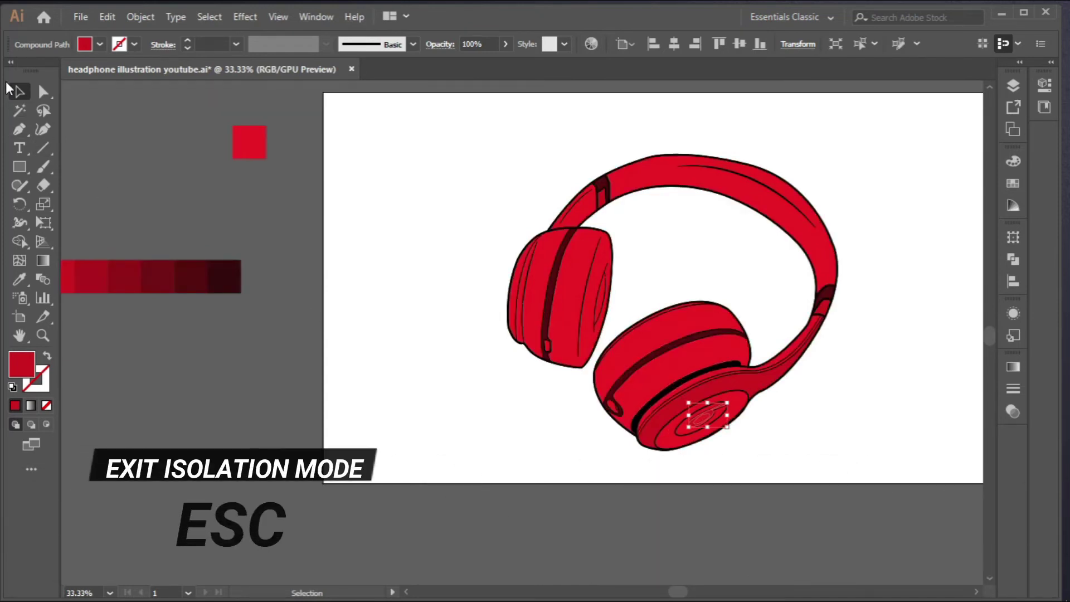
left_click(468, 410)
left_click_drag(556, 471, 516, 465)
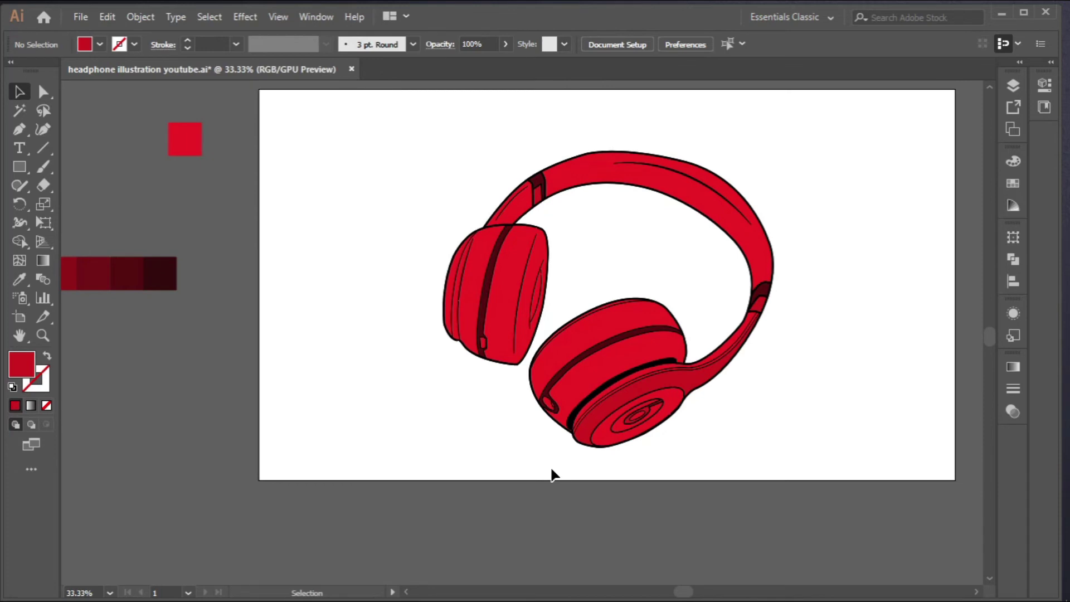
scroll(564, 318, "up", 1, "alt")
scroll(617, 365, "down", 1, "alt")
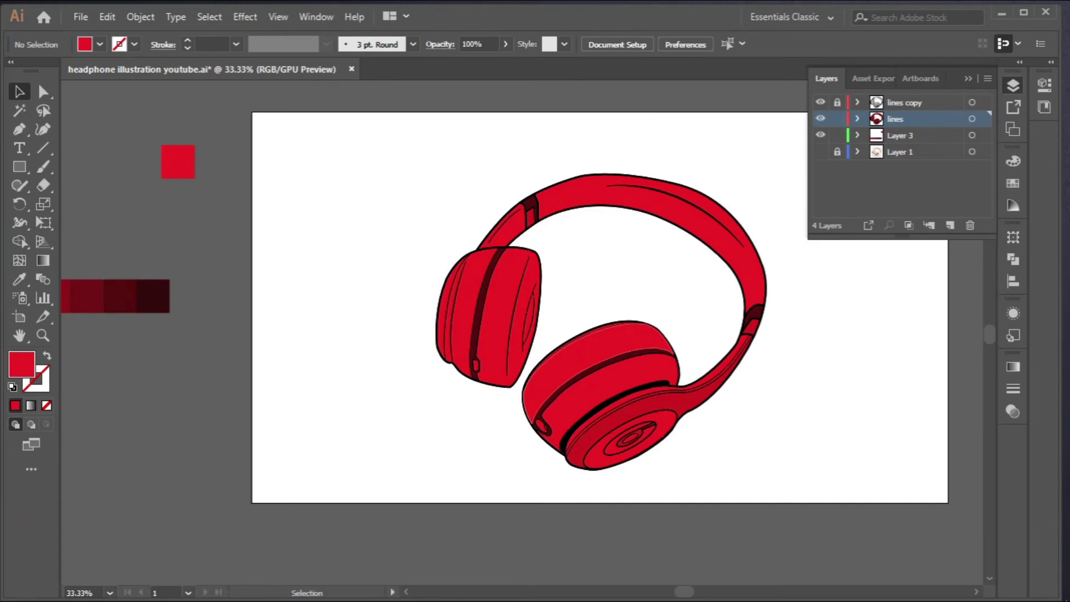
Create a new layer directly above the lines layer and name it "shadows"
left_click(949, 228)
double_click(899, 119)
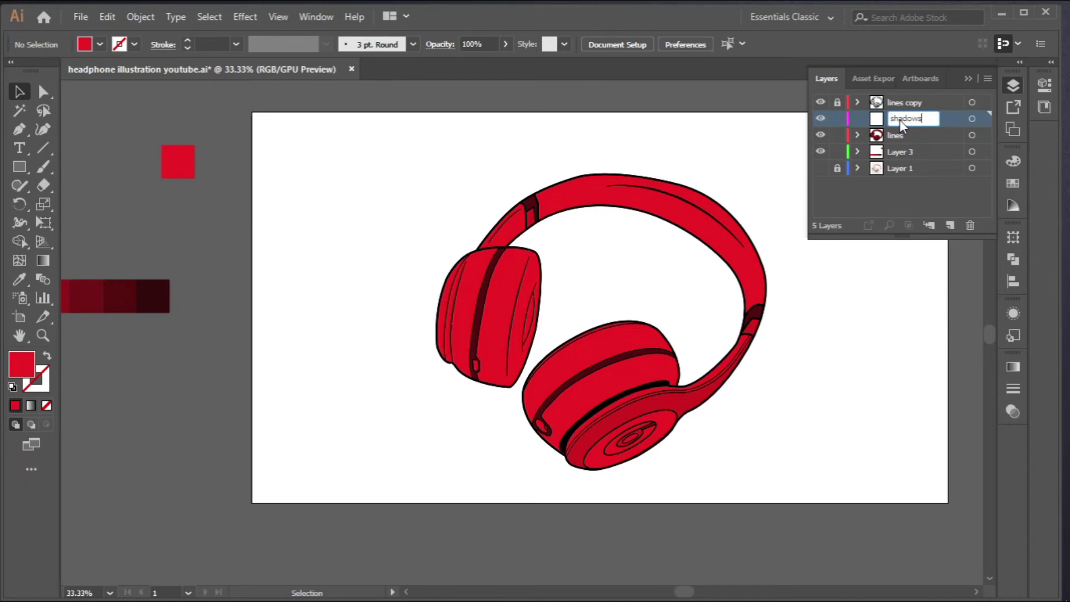
key("Return")
left_click_drag(334, 346, 448, 326)
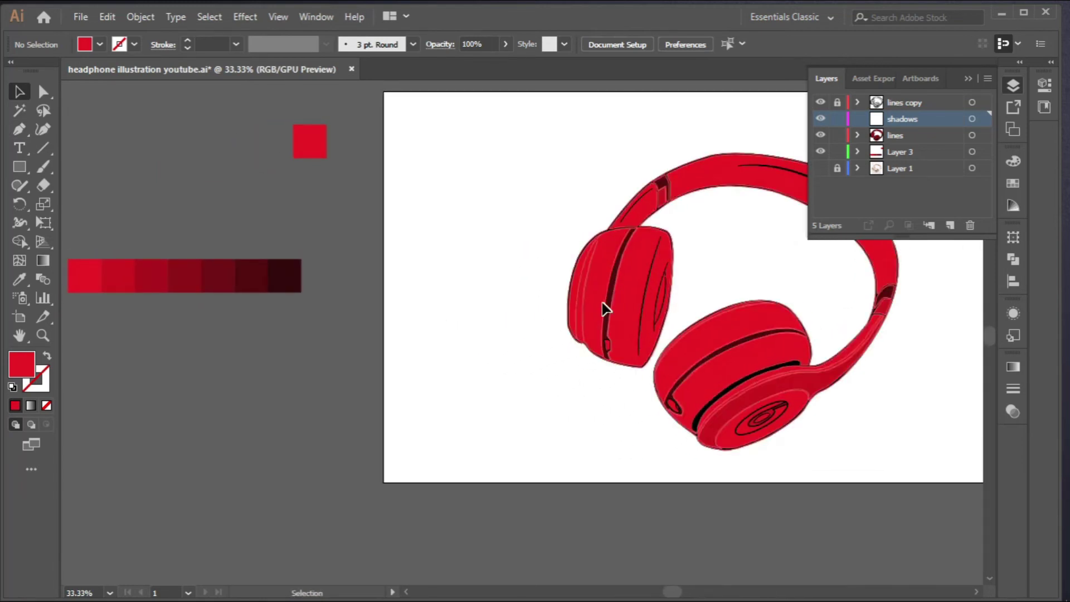
scroll(604, 306, "up", 3)
left_click(20, 129)
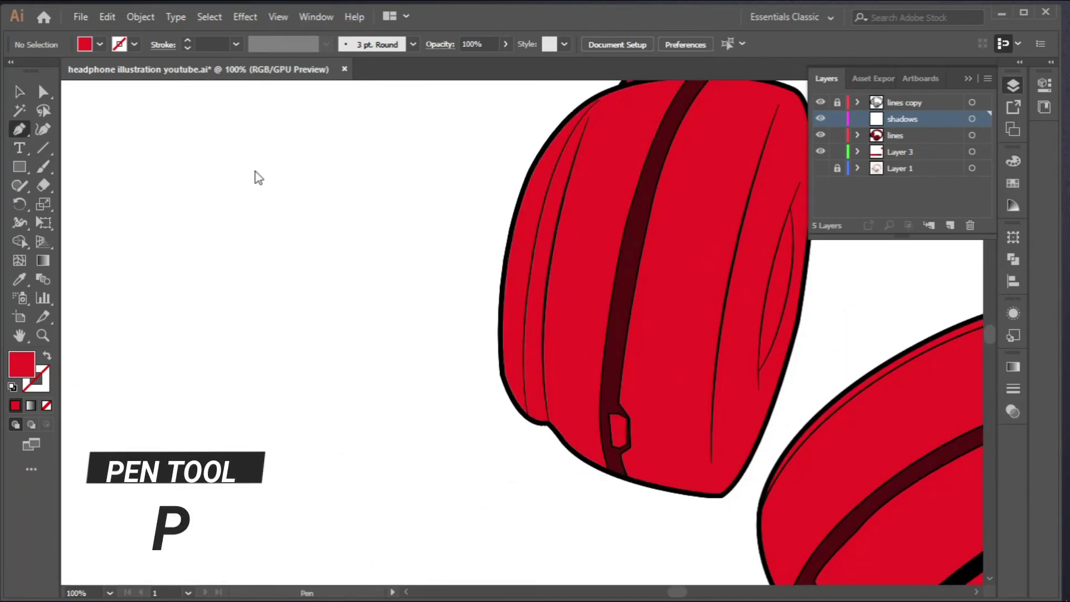
scroll(585, 292, "down", 3)
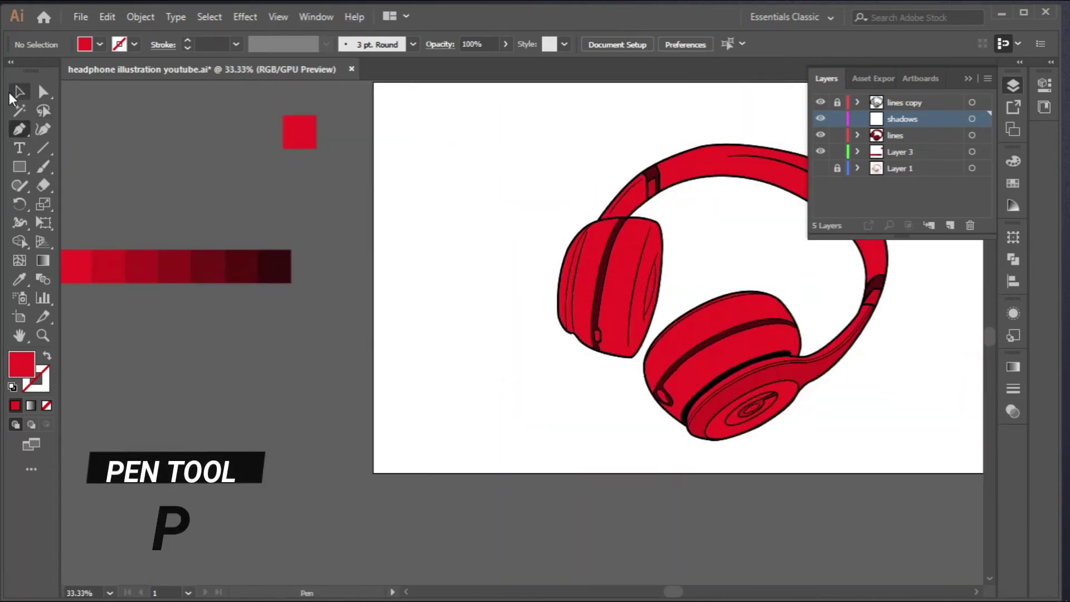
key("v")
left_click_drag(103, 301, 133, 303)
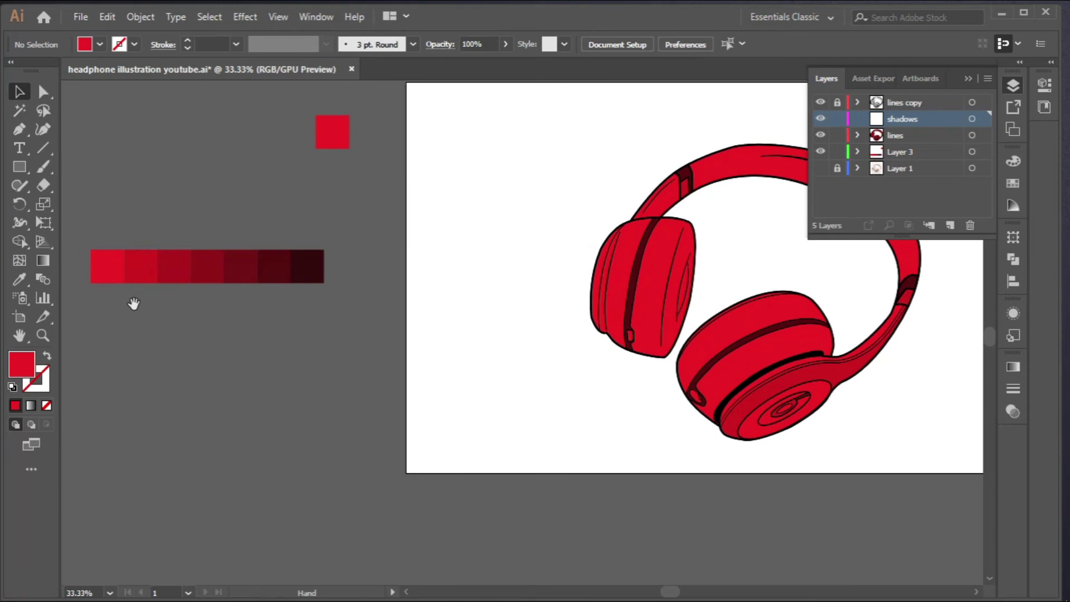
left_click(144, 280)
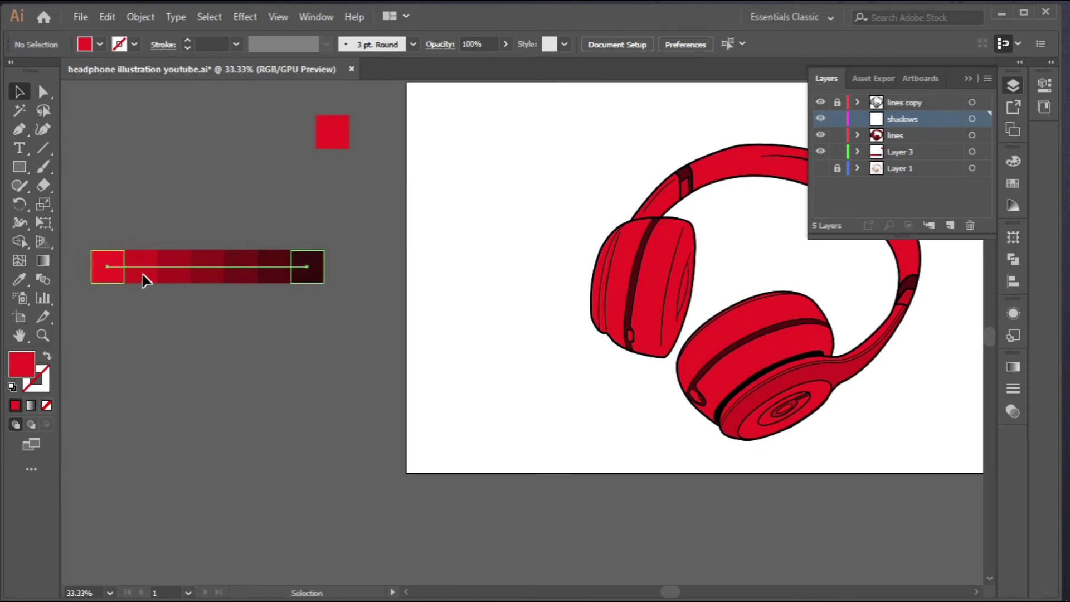
left_click(143, 280)
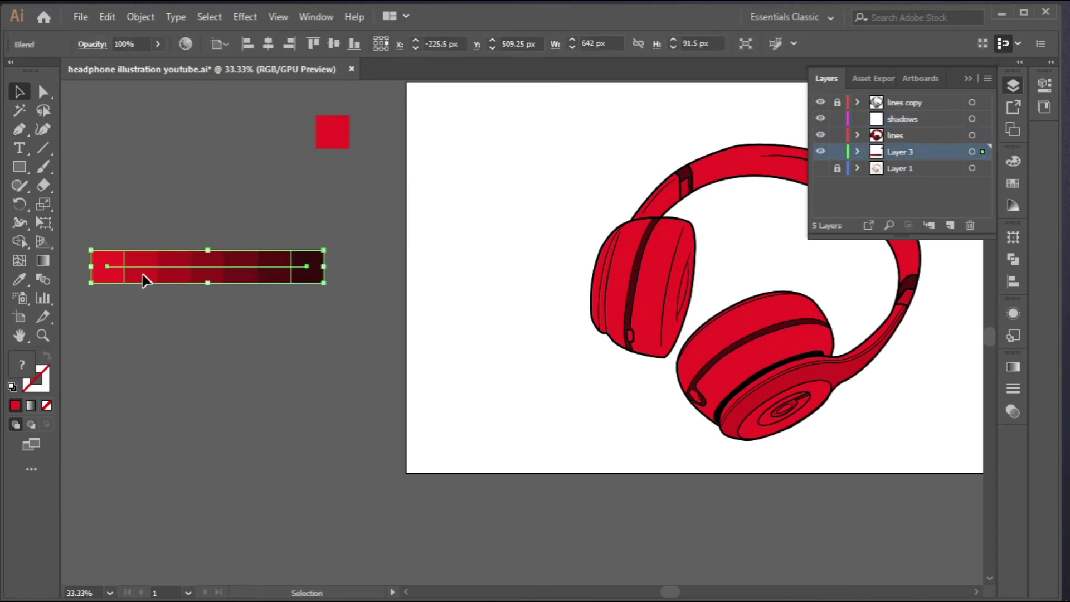
double_click(143, 281)
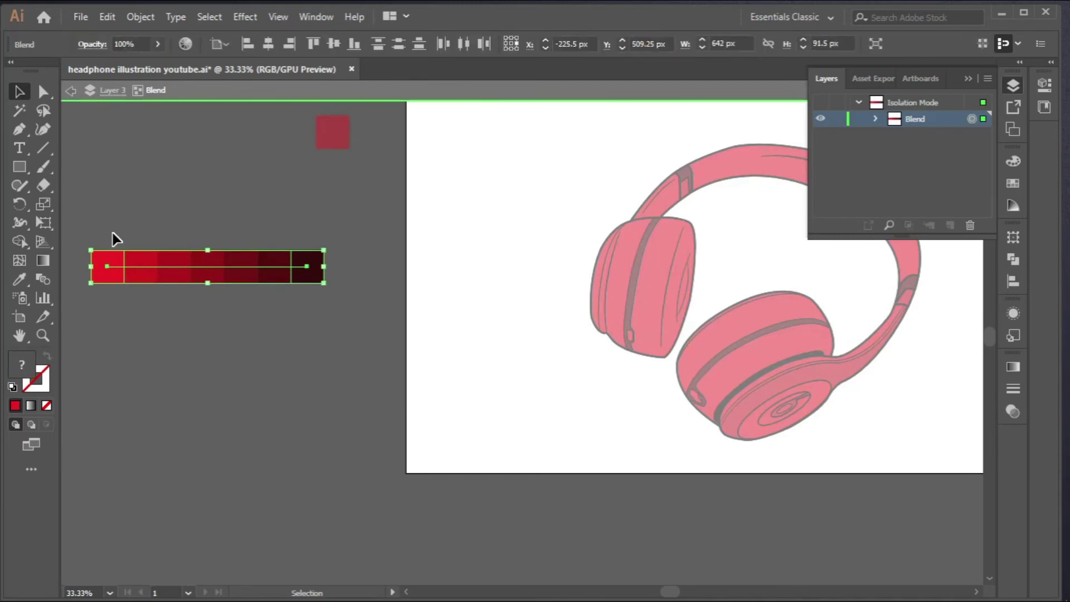
key("Escape")
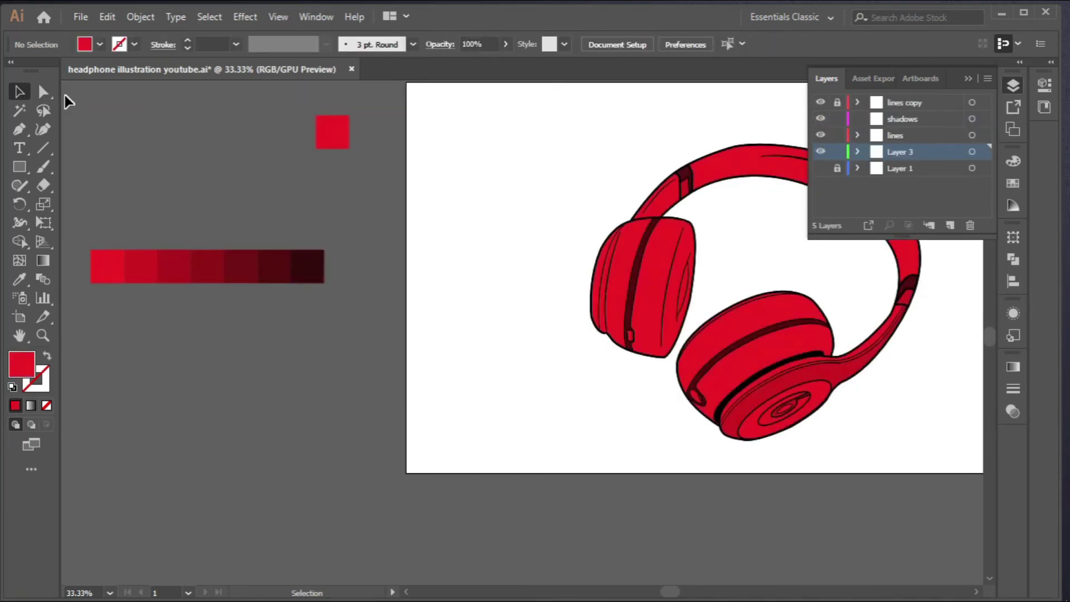
Set the fill to the blend's second-lightest red with the Eyedropper
left_click(18, 279)
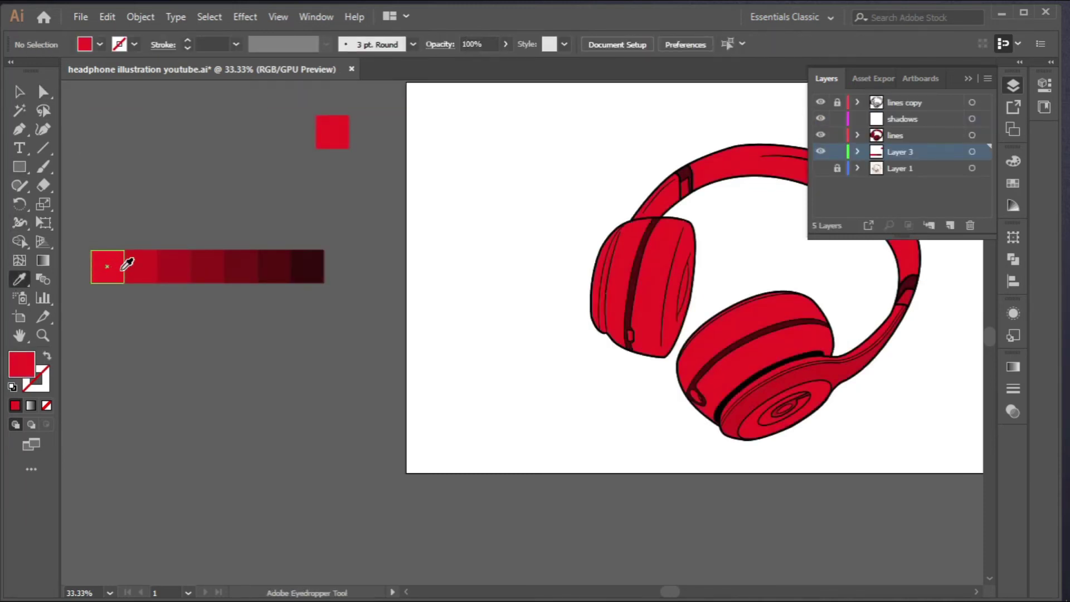
left_click(148, 263)
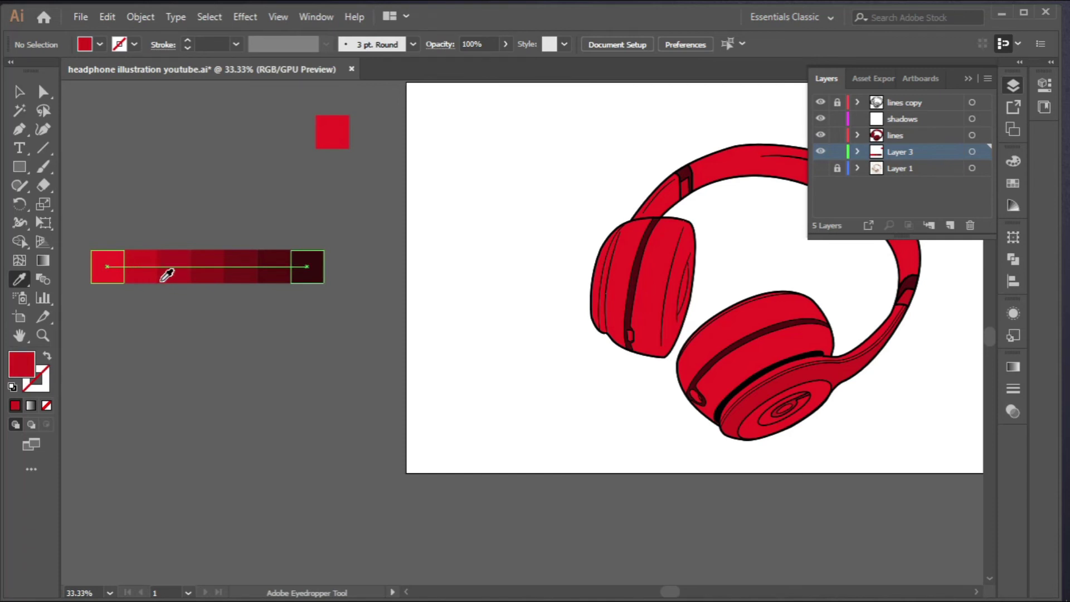
left_click(171, 276)
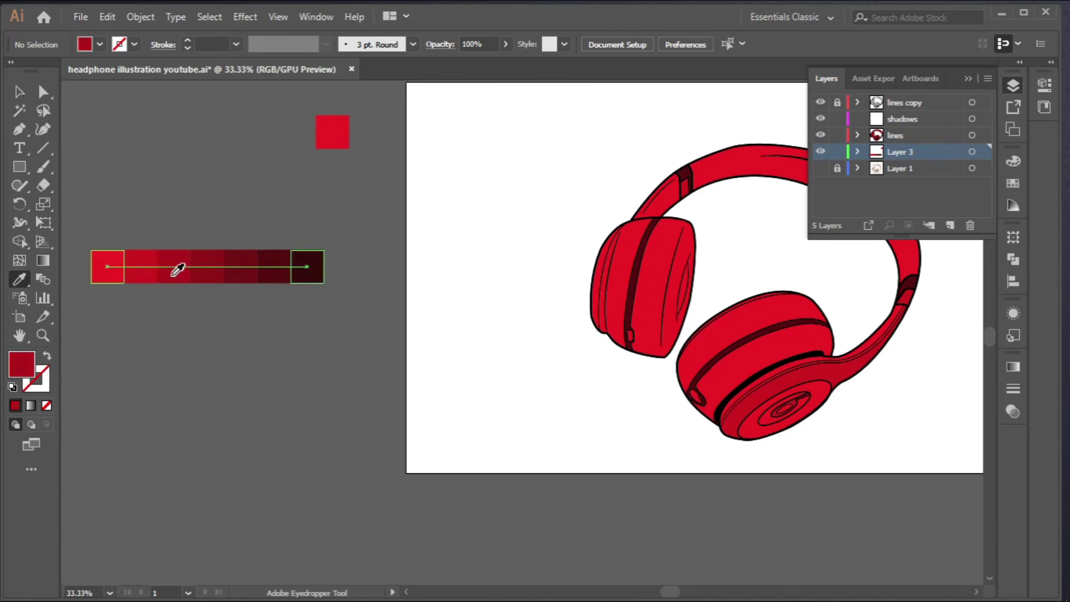
left_click(138, 276)
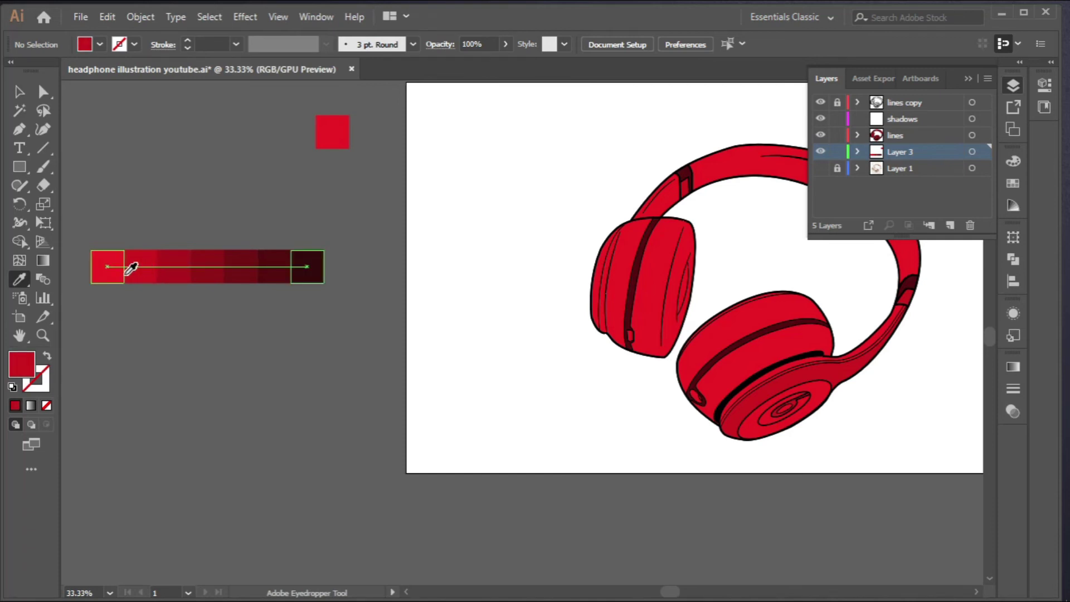
left_click(20, 93)
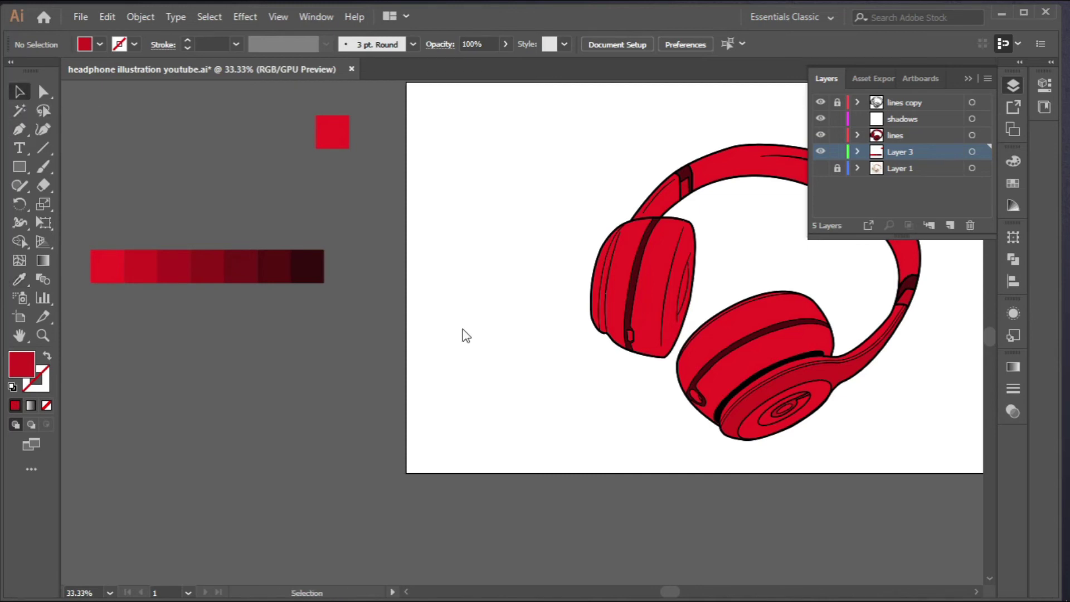
On the shadows layer, draw a narrow tapering shadow shape with the Pen tool along the rear earcup's inner contour line, extending below its lower edge
left_click_drag(774, 284, 641, 297)
left_click(895, 121)
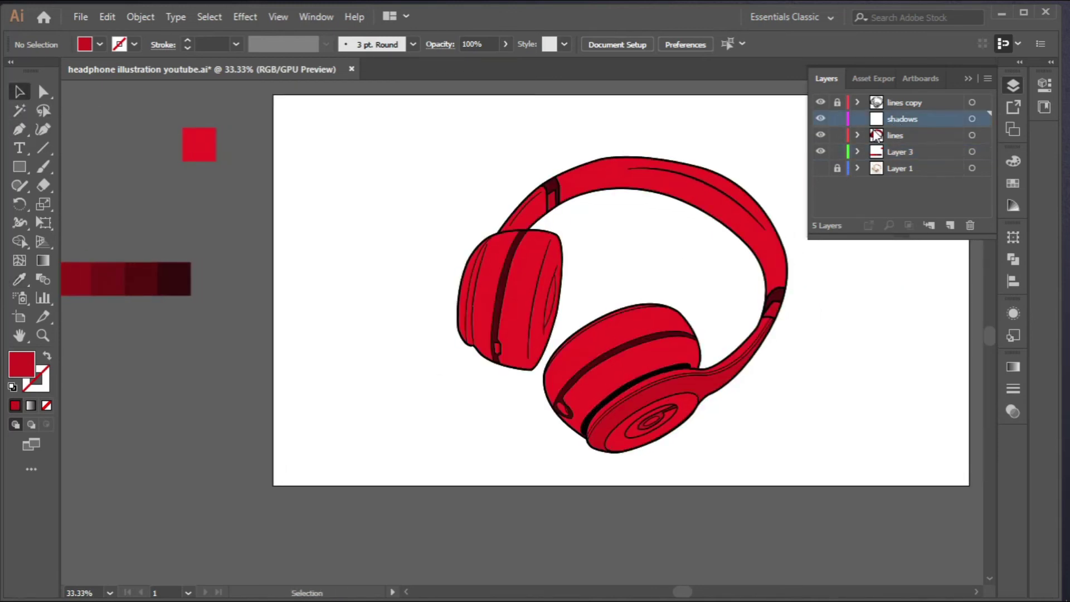
left_click(22, 130)
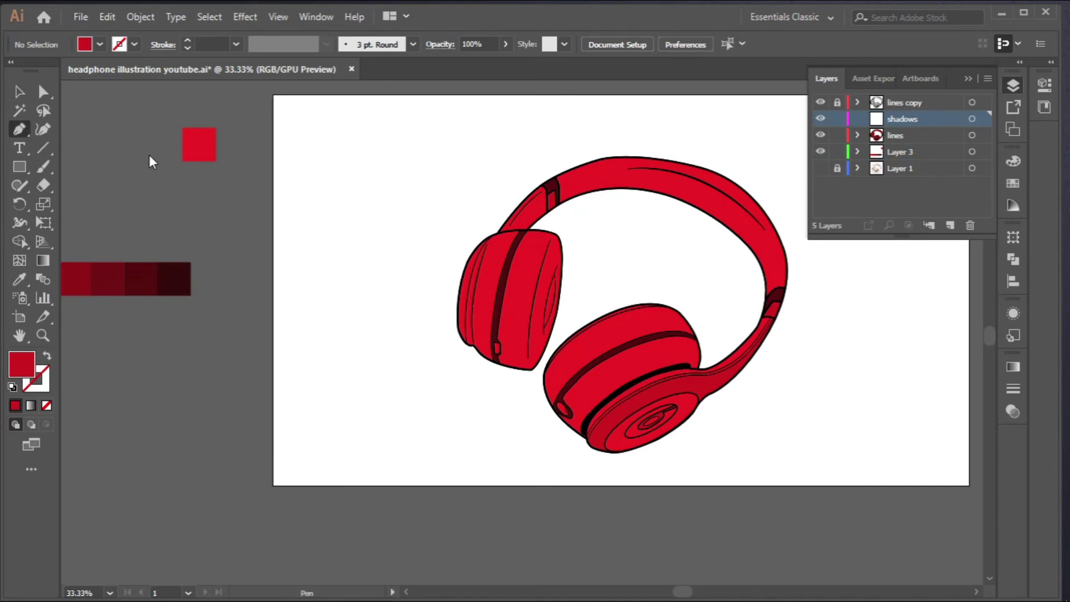
scroll(484, 340, "up", 3)
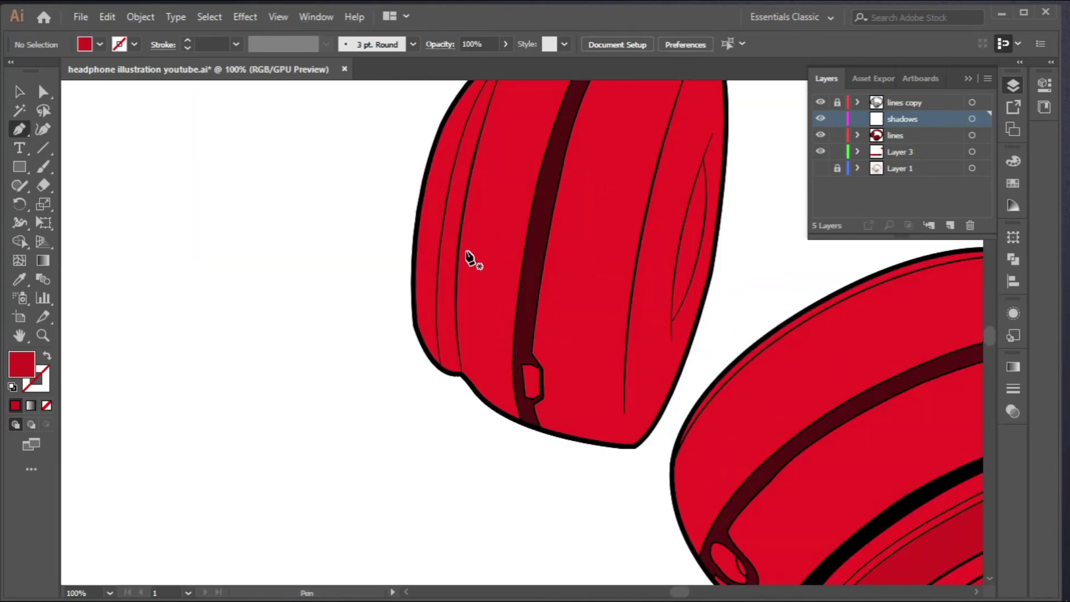
left_click(463, 221)
left_click_drag(491, 430, 517, 498)
left_click(491, 431)
left_click(465, 407)
left_click_drag(464, 221, 483, 157)
key("v")
left_click(448, 415)
Recolour the rear earcup's shadow shape with the blend's third-lightest red, using the Eyedropper
scroll(472, 455, "down", 1)
scroll(470, 382, "up", 2)
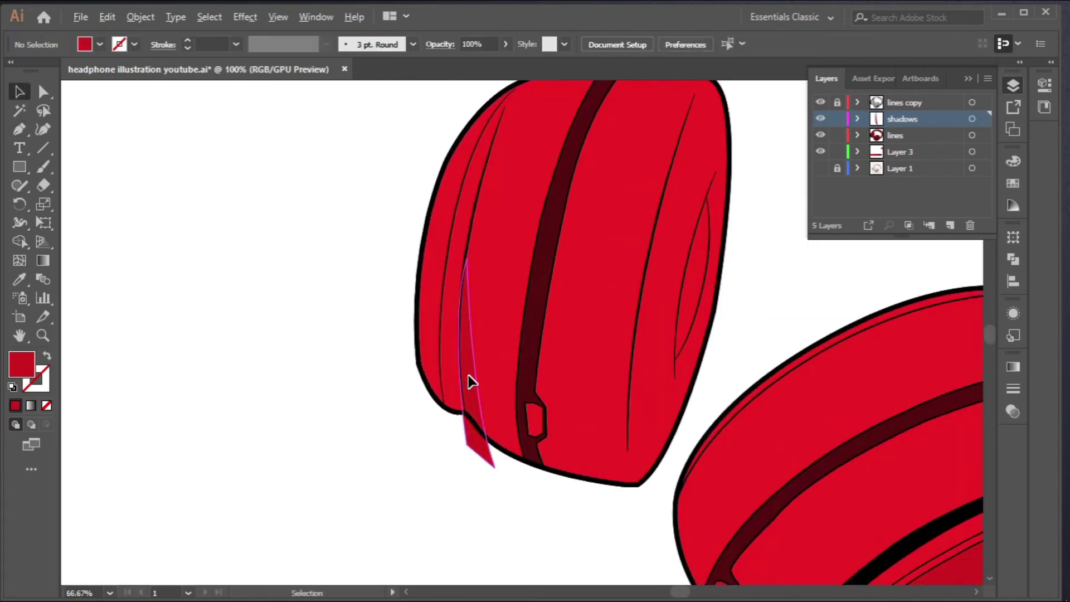
left_click(470, 382)
scroll(475, 408, "down", 3)
scroll(346, 405, "down", 1)
left_click_drag(346, 406, 687, 422)
left_click(20, 279)
left_click(336, 354)
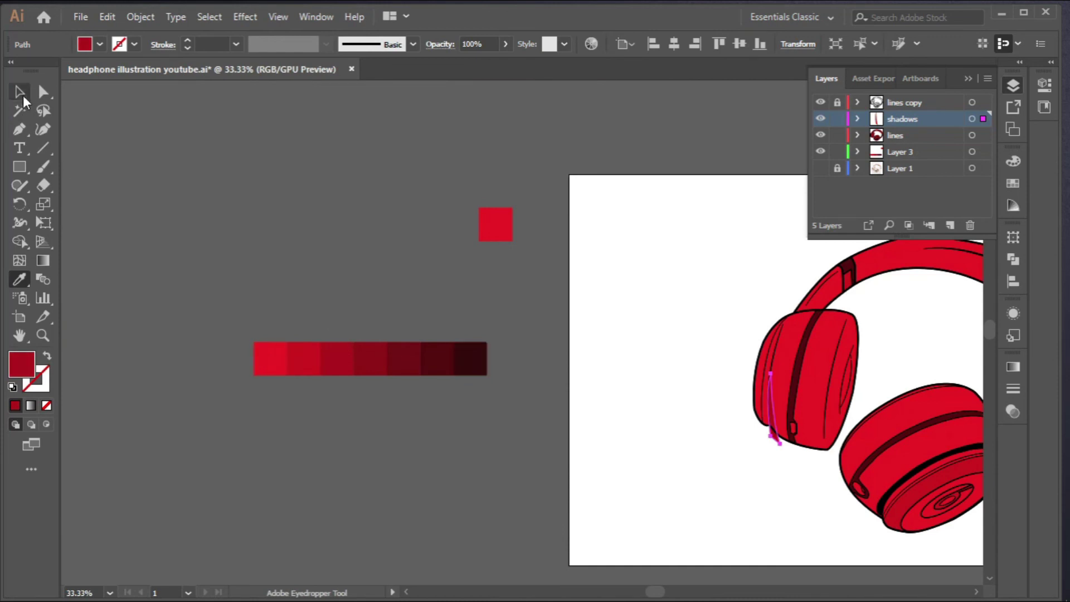
Trim off the part of the narrow shadow that extends below the rear earcup's outline with the Shape Builder
left_click(20, 92)
left_click_drag(757, 489, 570, 442)
scroll(570, 443, "up", 2)
left_click(639, 468)
left_click_drag(639, 468, 555, 536)
left_click_drag(422, 235, 640, 464)
left_click(20, 241)
scroll(515, 415, "up", 2)
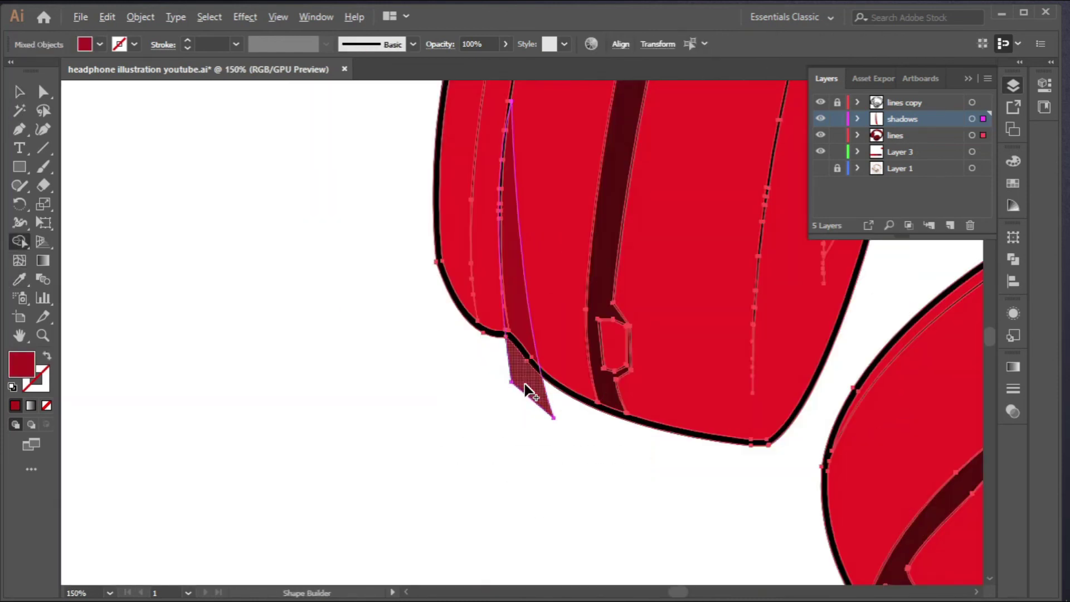
left_click(524, 388, "alt")
scroll(531, 446, "down", 2)
left_click(20, 92)
left_click(459, 448)
scroll(457, 448, "down", 2)
scroll(457, 448, "up", 2)
left_click_drag(457, 449, 478, 437)
Draw a closed shadow shape with the Pen tool across the rear earcup's bottom, overlapping its lower outline
left_click(19, 130)
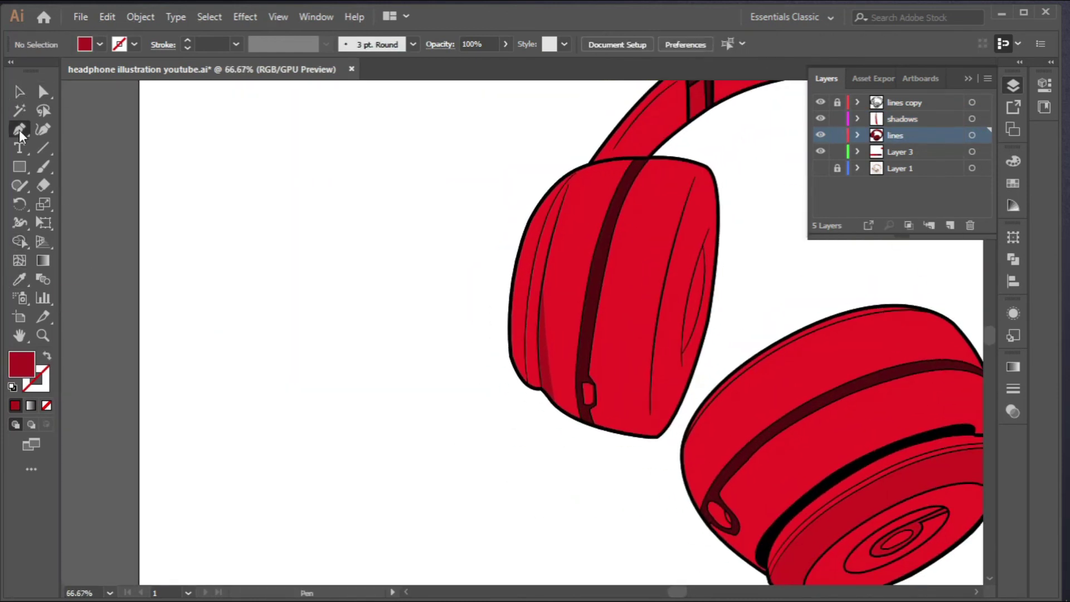
left_click_drag(539, 394, 391, 344)
left_click(401, 324)
scroll(506, 353, "up", 1)
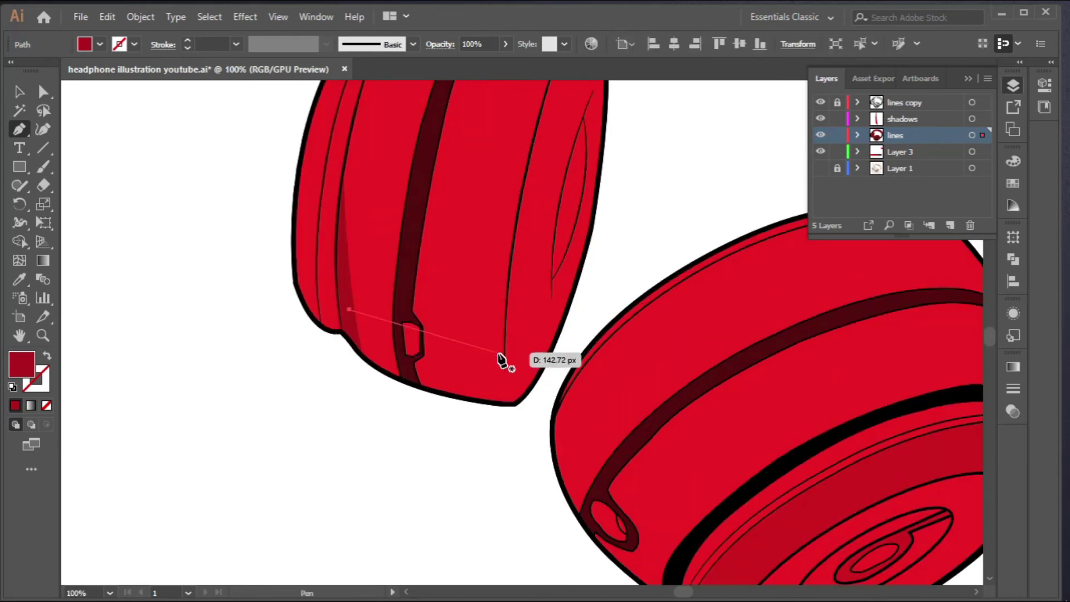
left_click_drag(492, 357, 515, 357)
left_click(568, 333)
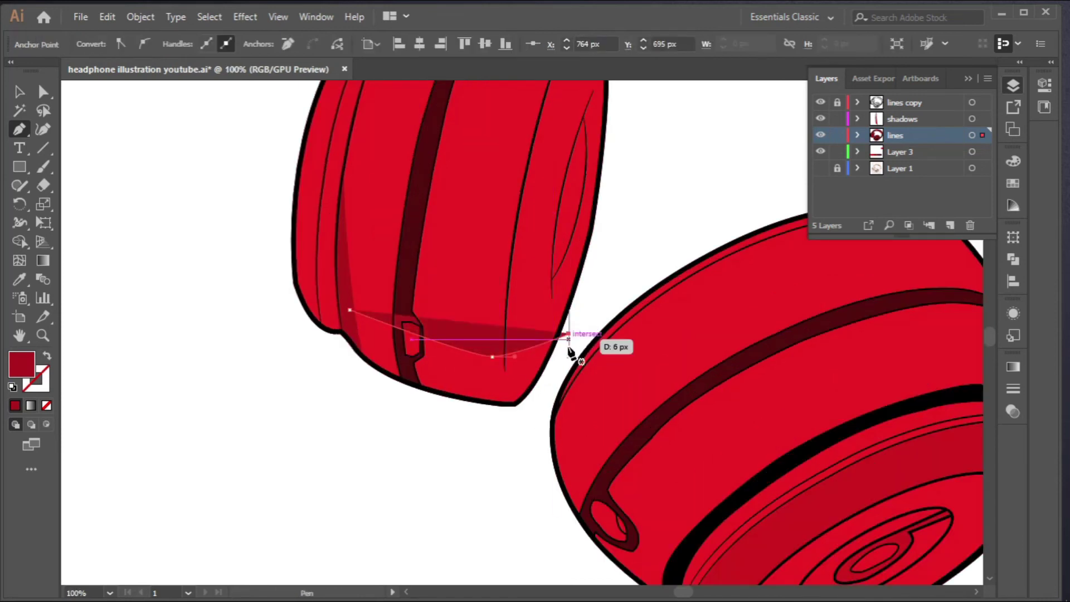
scroll(497, 430, "up", 1)
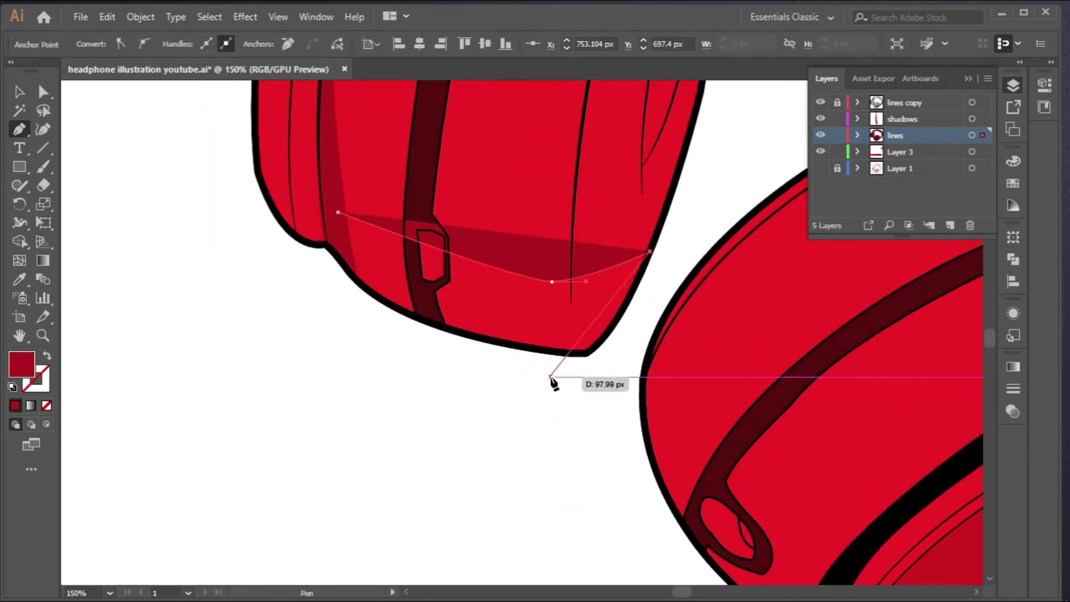
left_click_drag(557, 379, 498, 404)
left_click(557, 380)
left_click(333, 272)
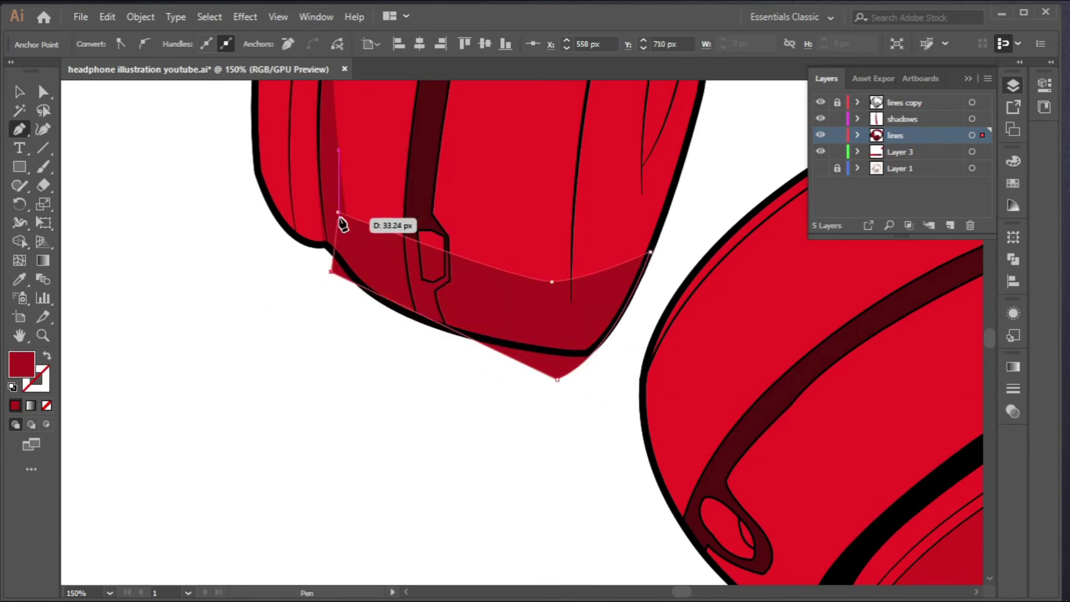
left_click(339, 212)
Remove the bottom shadow's parts outside the rear earcup's outline with the Shape Builder and deselect everything
scroll(399, 362, "down", 1)
left_click(19, 92)
left_click(403, 370)
left_click_drag(234, 214, 546, 390)
left_click_drag(237, 196, 465, 345)
key("shift+m")
scroll(501, 372, "up", 2)
left_click(496, 359, "alt")
left_click(215, 237, "alt")
scroll(366, 368, "down", 2)
left_click(20, 91)
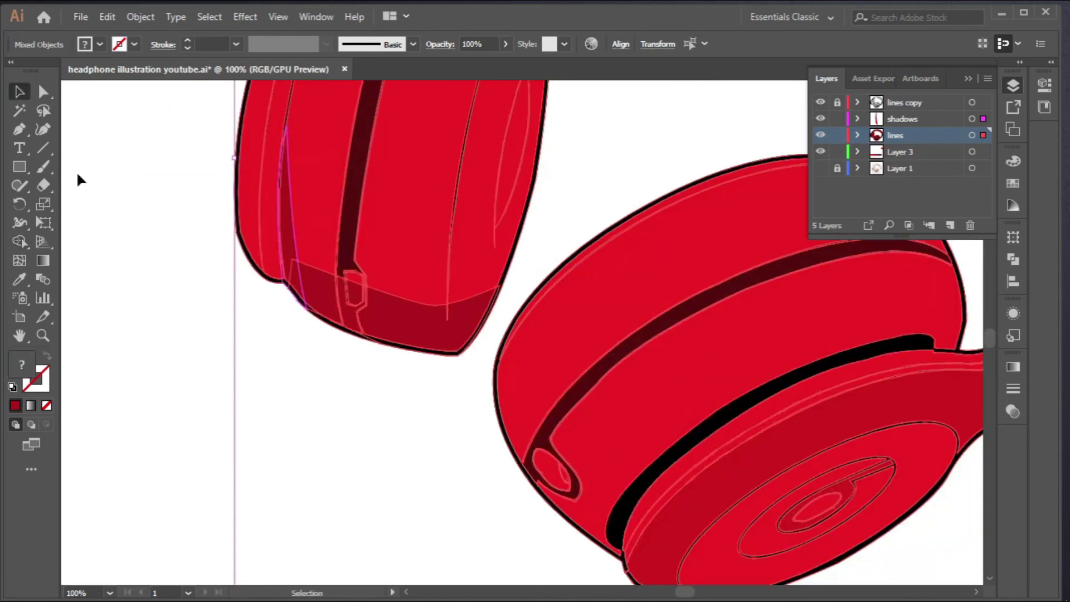
left_click(370, 448)
Draw a thin tapering shadow with the Pen tool along the lower half of the rear earcup's contour line beside its oval detail
scroll(370, 448, "down", 2)
left_click(19, 132)
scroll(405, 246, "up", 2)
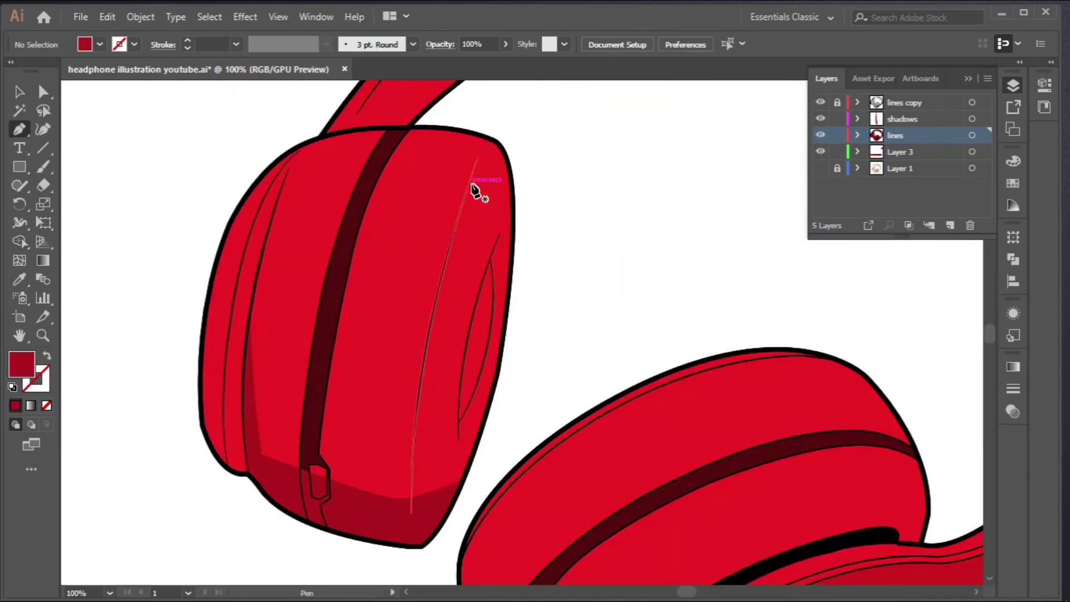
left_click(477, 156)
left_click(443, 278)
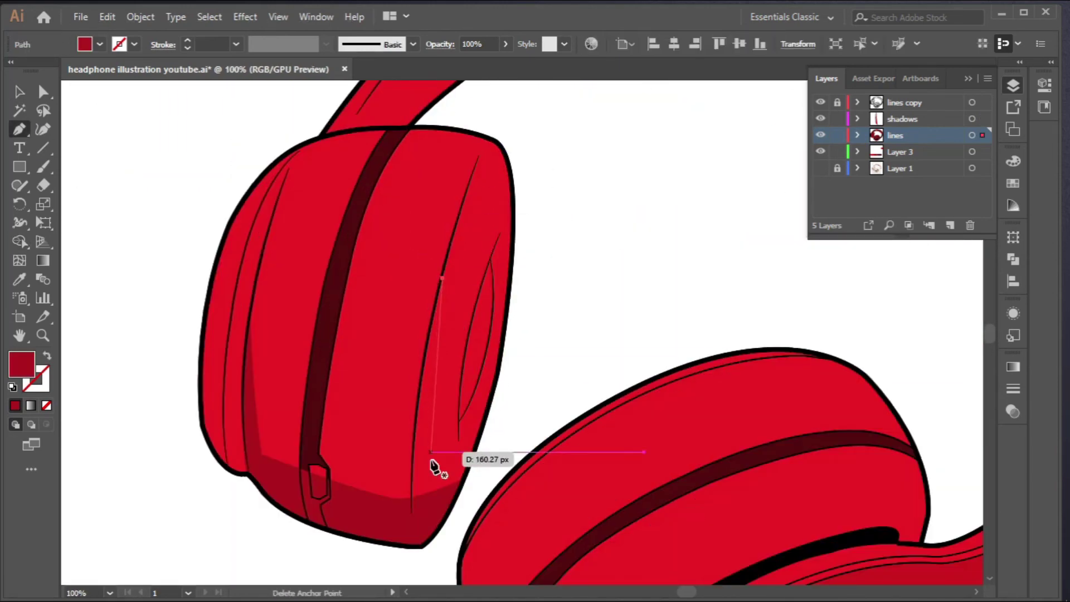
left_click_drag(422, 507, 438, 551)
left_click(422, 507)
left_click(409, 511)
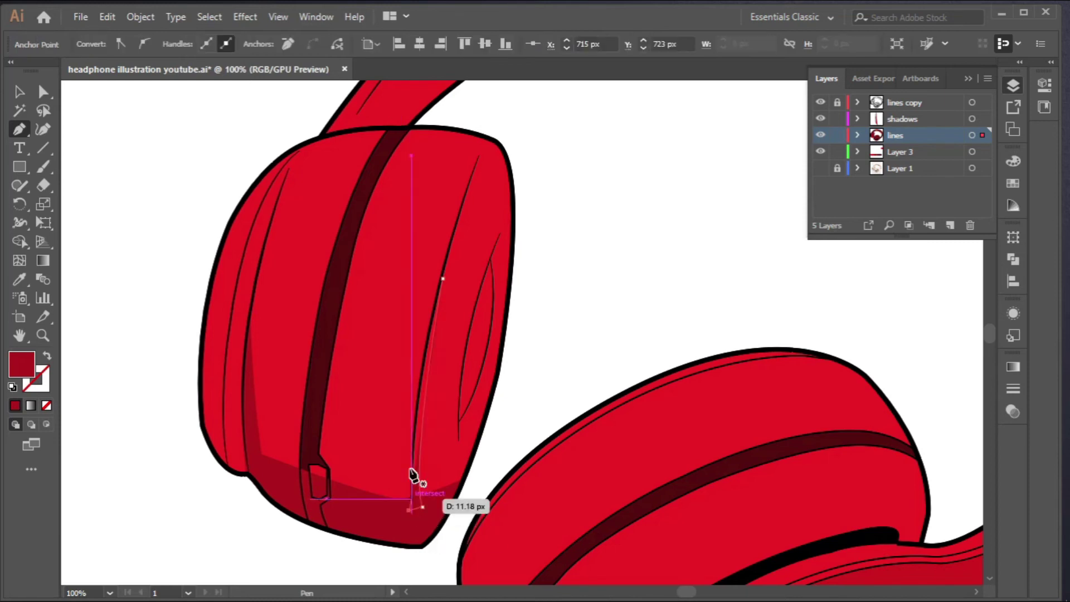
left_click_drag(442, 279, 473, 191)
key("v")
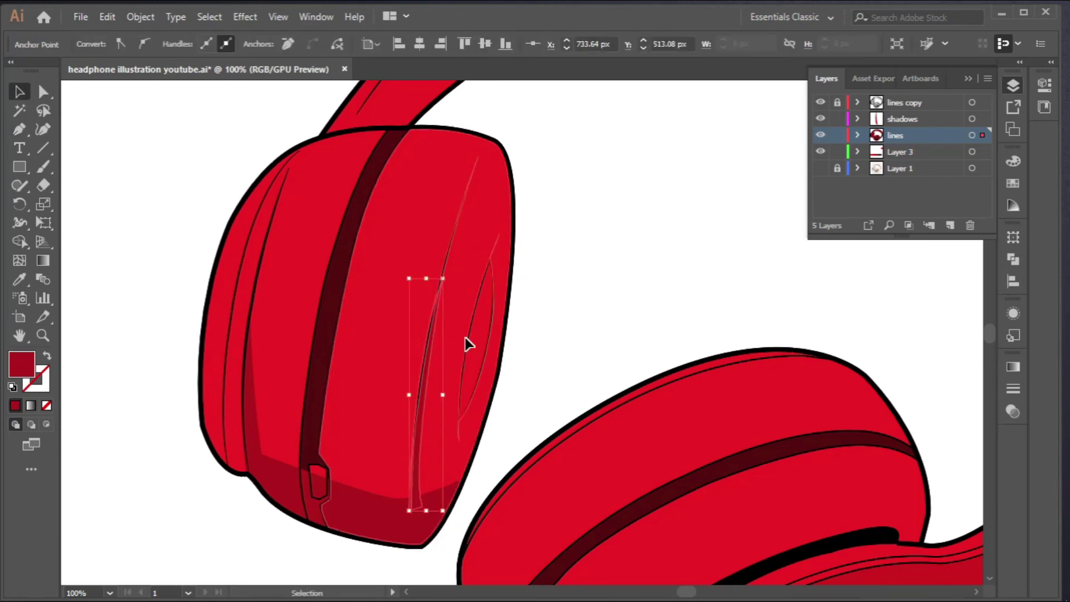
left_click(518, 394)
Draw a crescent-shaped shadow with the Pen tool under the long curved contour line on the headband
scroll(482, 405, "down", 2)
left_click(25, 131)
scroll(502, 160, "up", 2)
left_click(490, 164)
left_click_drag(805, 291, 613, 246)
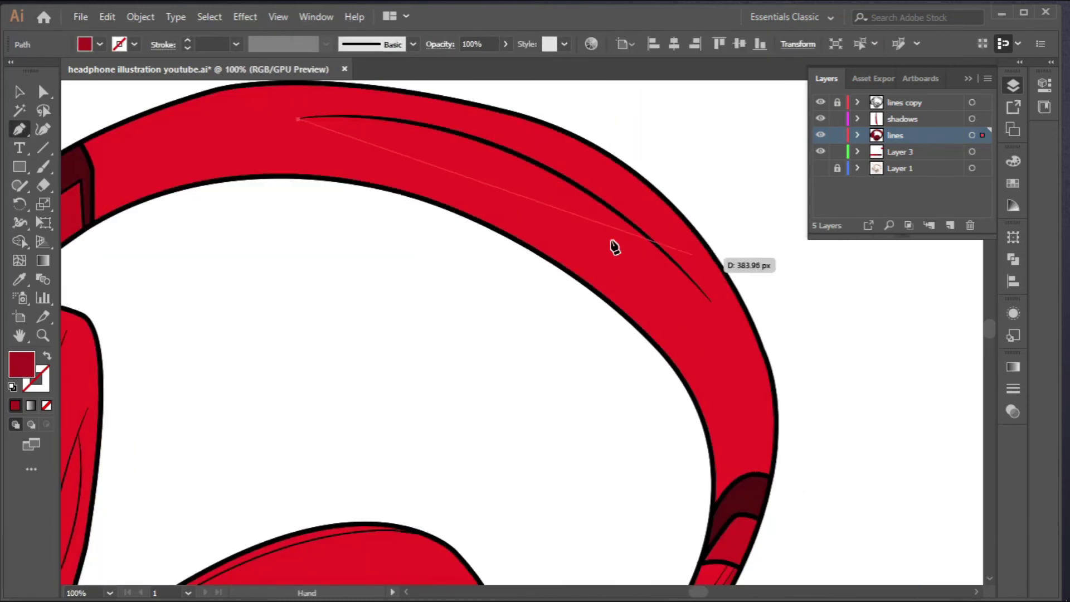
left_click_drag(532, 165, 663, 231)
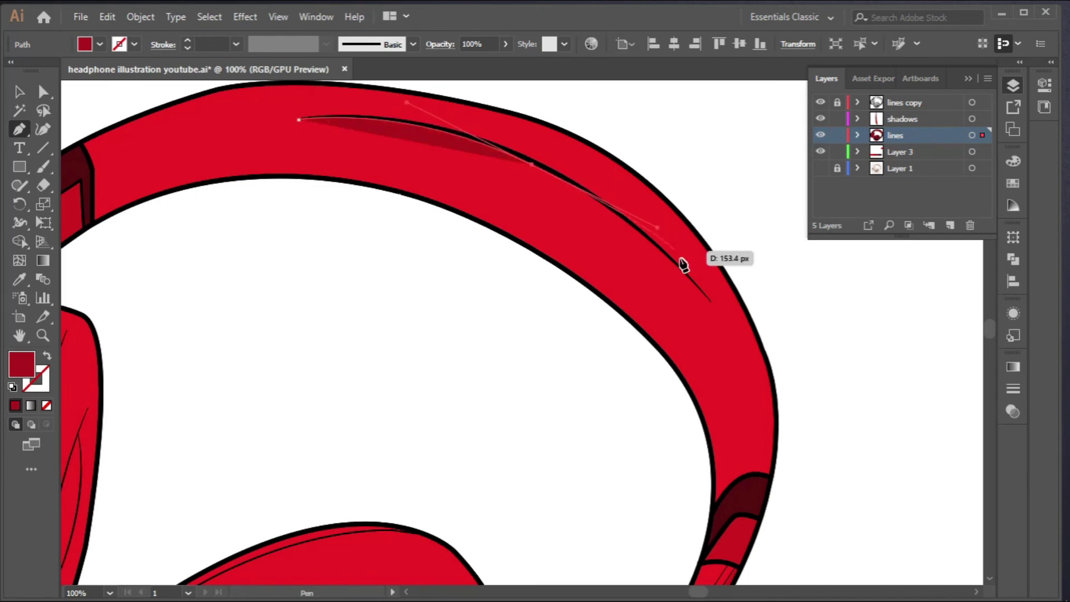
left_click_drag(711, 306, 700, 342)
left_click_drag(300, 119, 167, 257)
left_click(19, 92)
left_click(506, 339)
scroll(507, 339, "down", 1)
scroll(506, 339, "down", 3)
left_click_drag(710, 492, 654, 436)
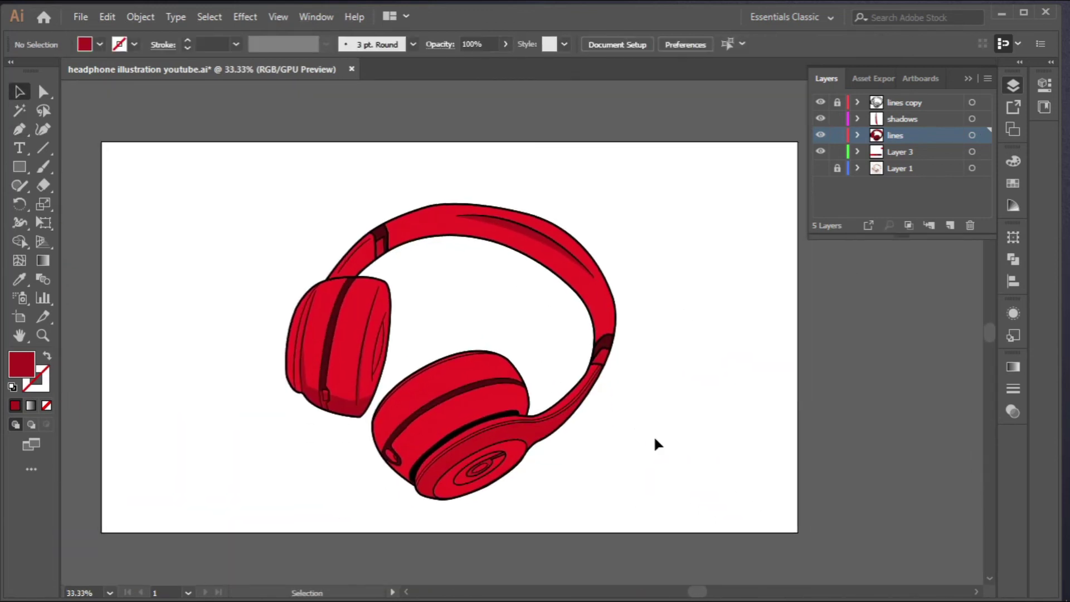
Reshape the lower curve of the headband's crescent shadow with the Anchor Point tool to make it slimmer
scroll(522, 234, "up", 3)
left_click(522, 222)
left_click(43, 91)
left_click_drag(19, 129, 72, 183)
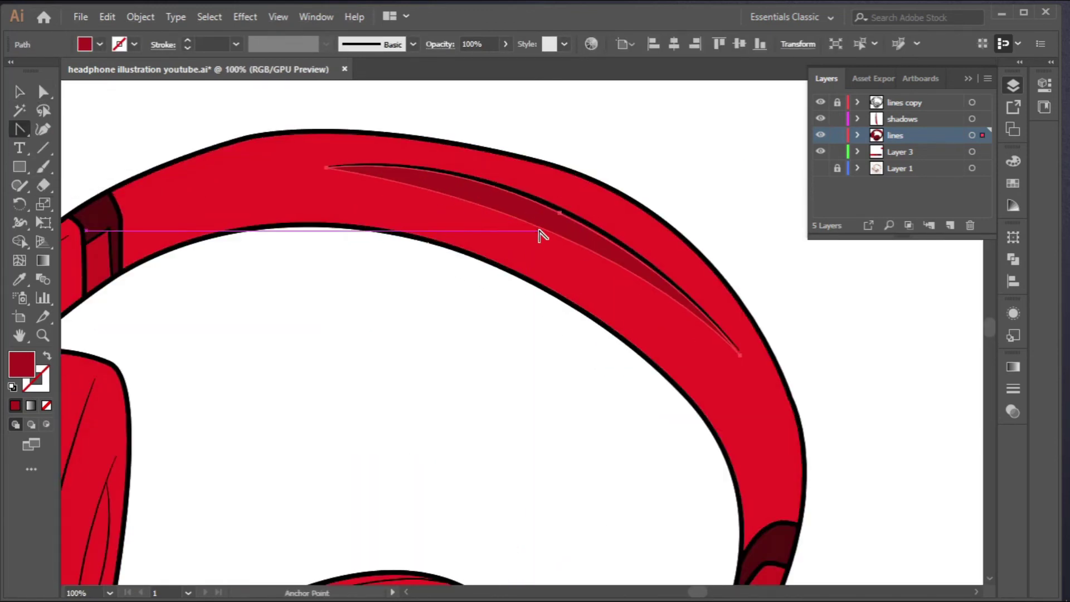
left_click_drag(542, 232, 538, 220)
scroll(504, 258, "down", 3)
key("v")
left_click(497, 336)
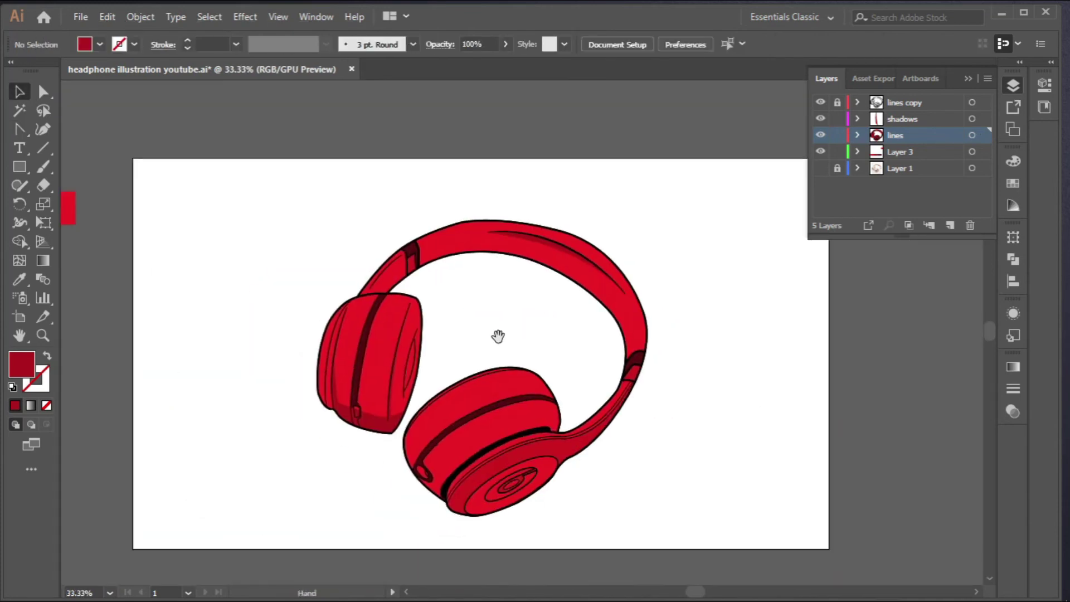
Duplicate the separate bright red swatch square beside the artboard and recolour the copy with the blend's second-darkest red
left_click_drag(497, 337, 847, 325)
key("p")
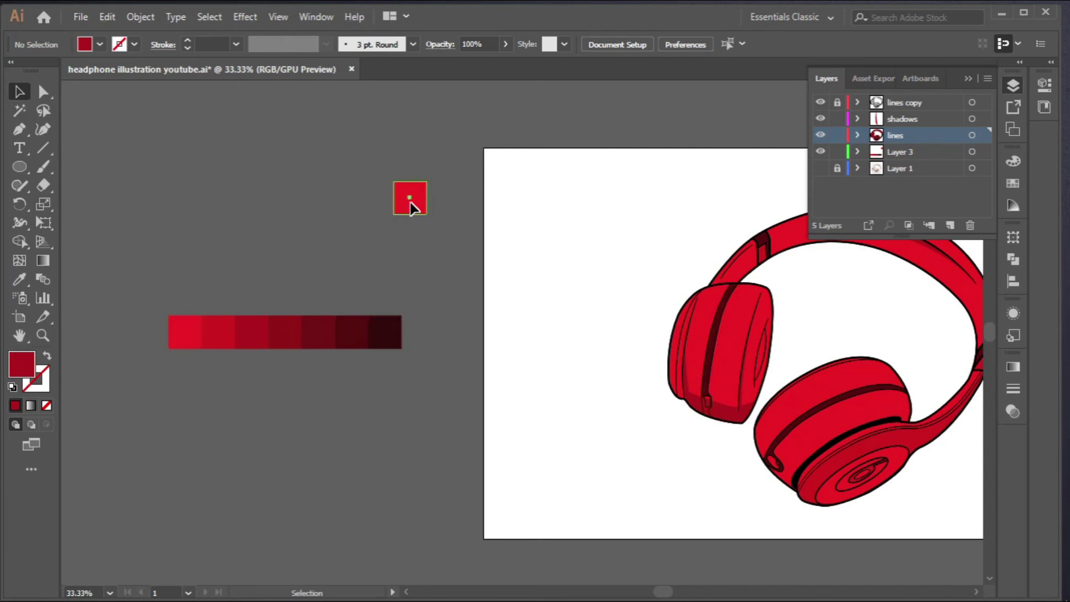
left_click_drag(411, 202, 331, 202)
key("ctrl+shift+a")
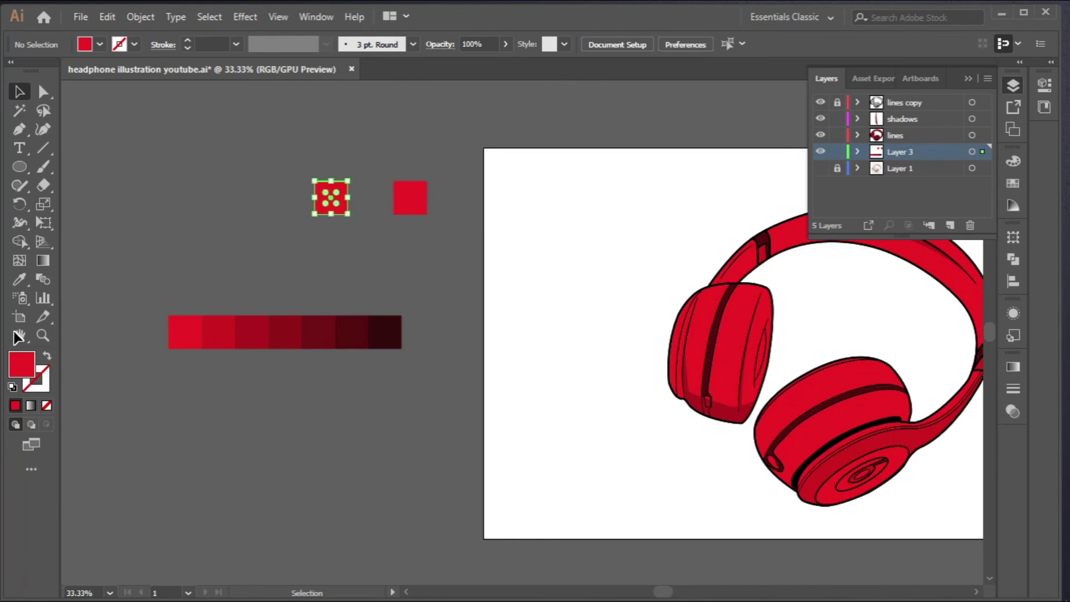
left_click(25, 283)
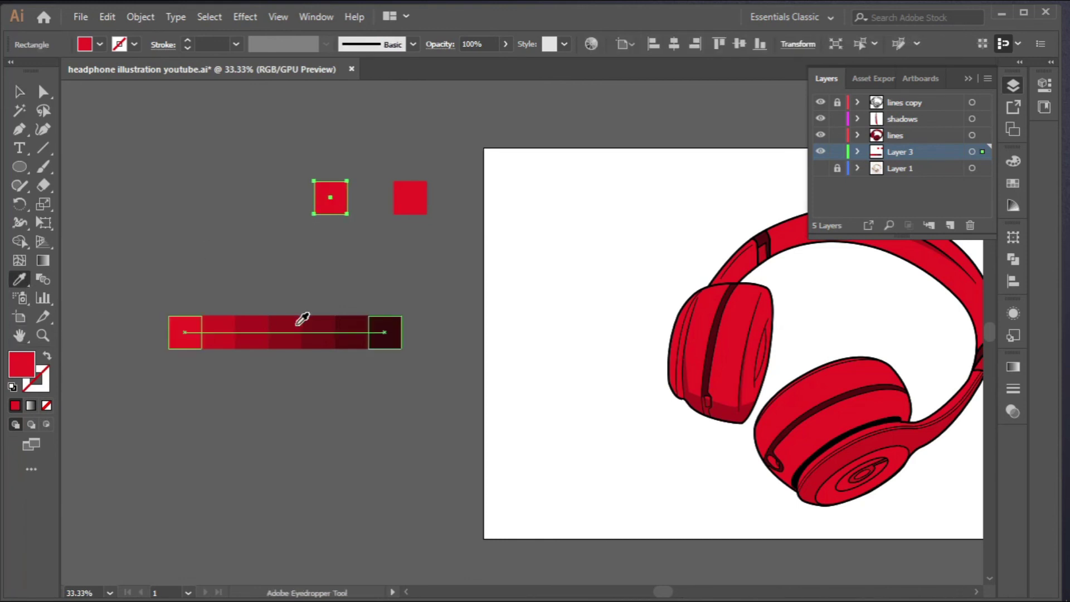
left_click(347, 322)
key("v")
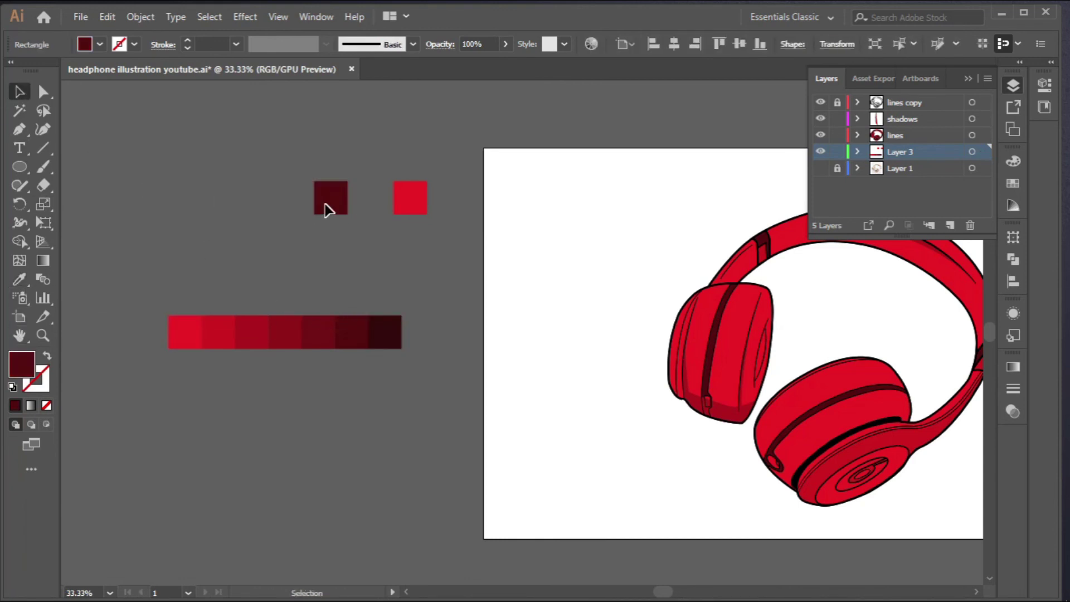
Change the copied swatch square's fill to the muted pink C18B91
key("ctrl+shift+a")
key("ctrl+z")
double_click(16, 360)
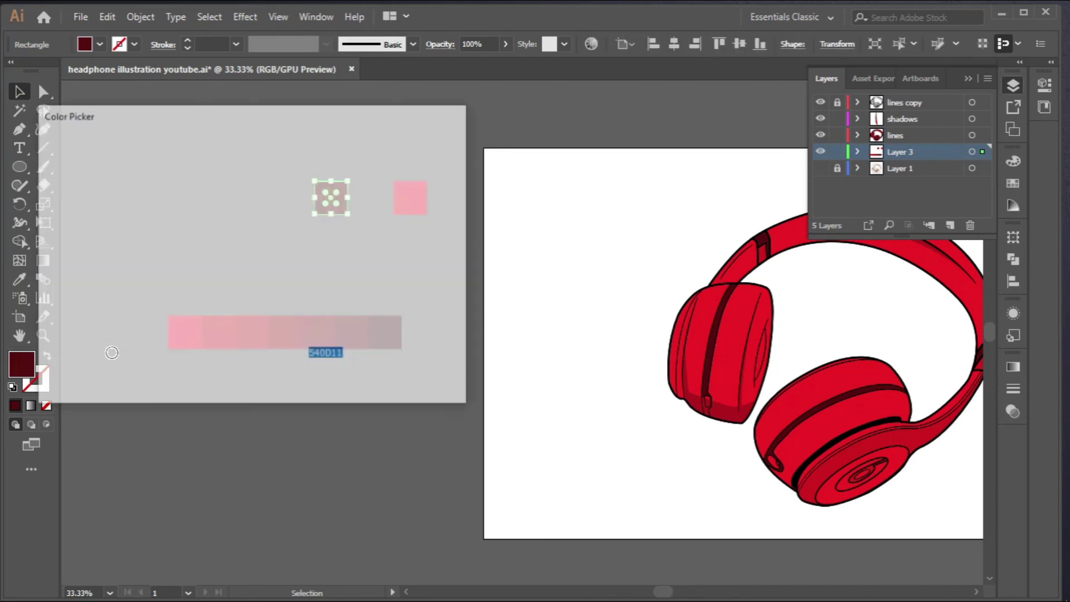
left_click_drag(215, 298, 106, 212)
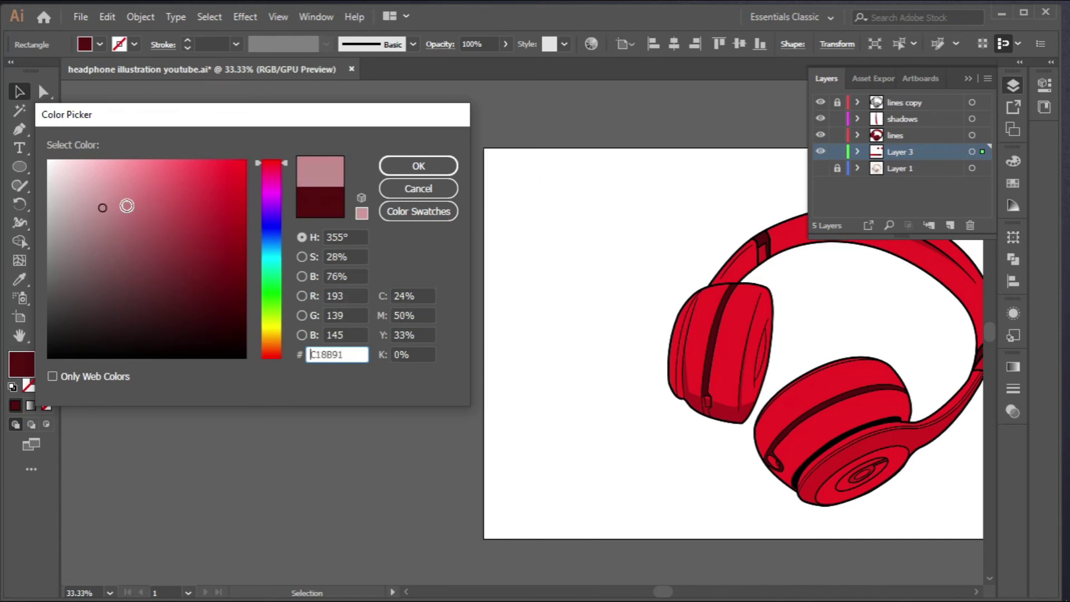
left_click(418, 166)
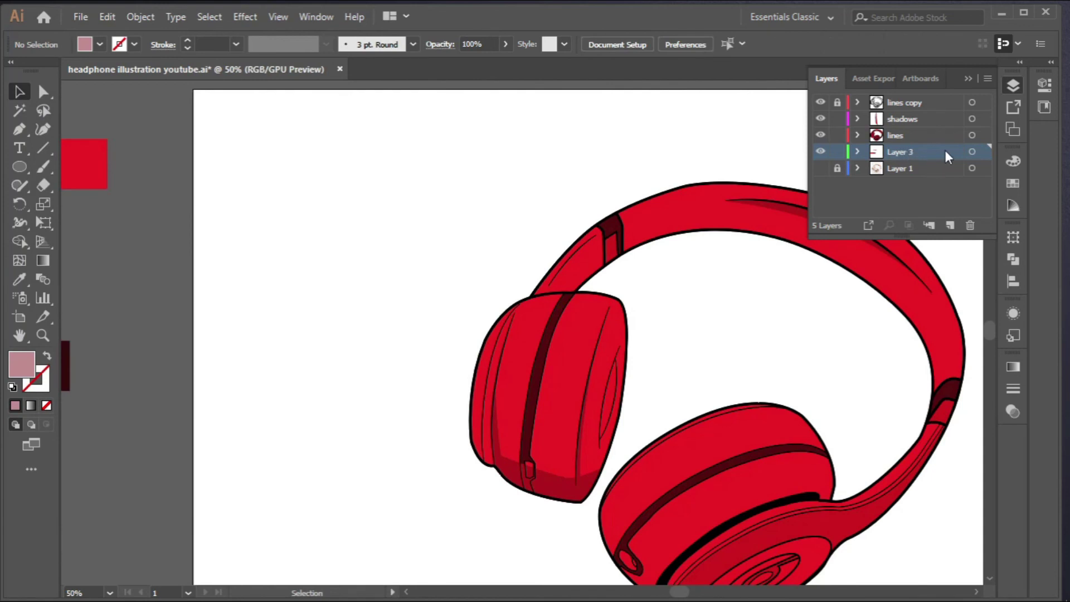
On the shadows layer, draw a curved pink highlight path with the Pen tool along the rear earcup's dark band
left_click(913, 119)
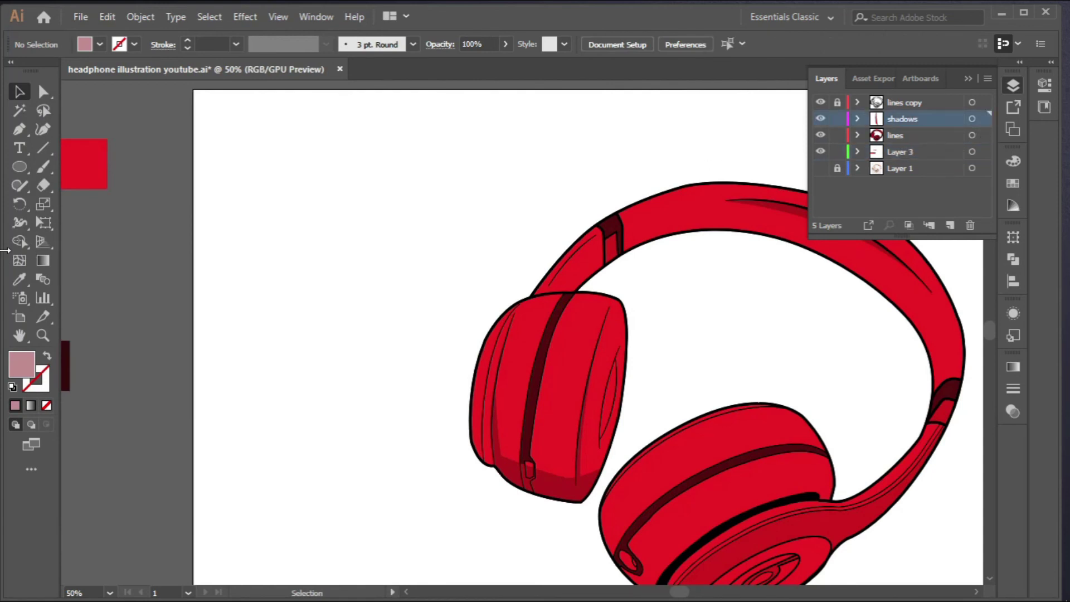
left_click(13, 129)
scroll(477, 330, "up", 2)
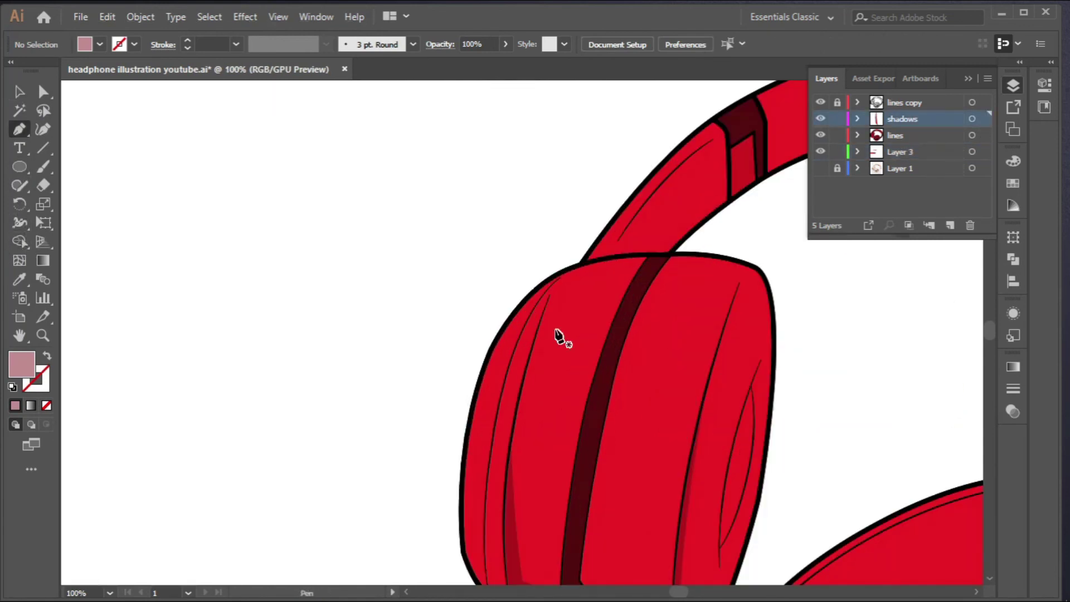
scroll(620, 329, "down", 1)
scroll(622, 306, "down", 1)
left_click(622, 294)
key("ctrl+z")
scroll(620, 342, "up", 2)
left_click(640, 239)
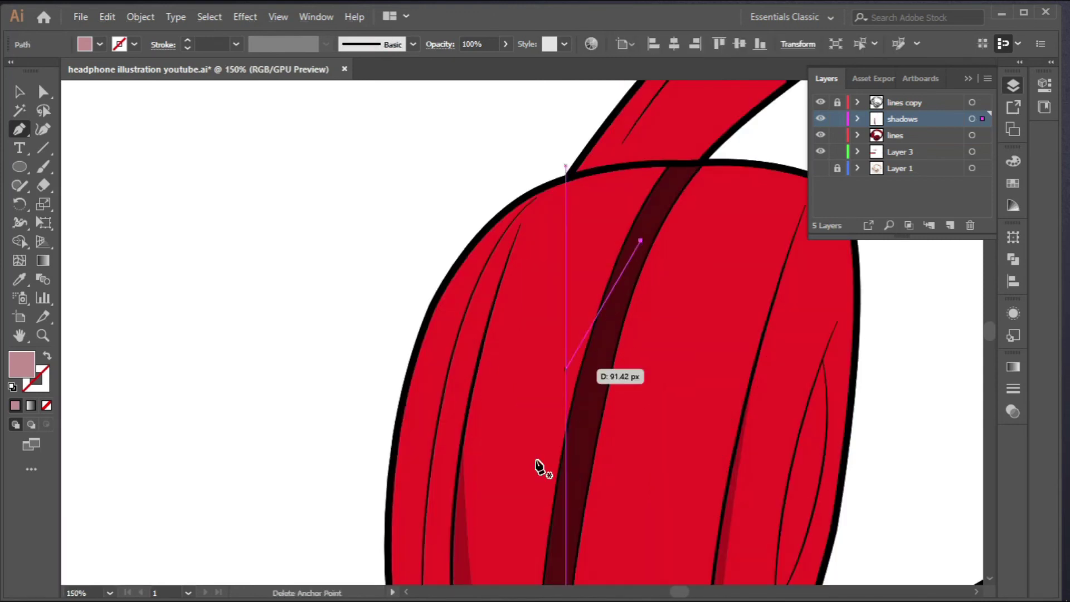
left_click_drag(561, 546, 545, 500)
scroll(544, 500, "down", 2)
key("v")
left_click(151, 353)
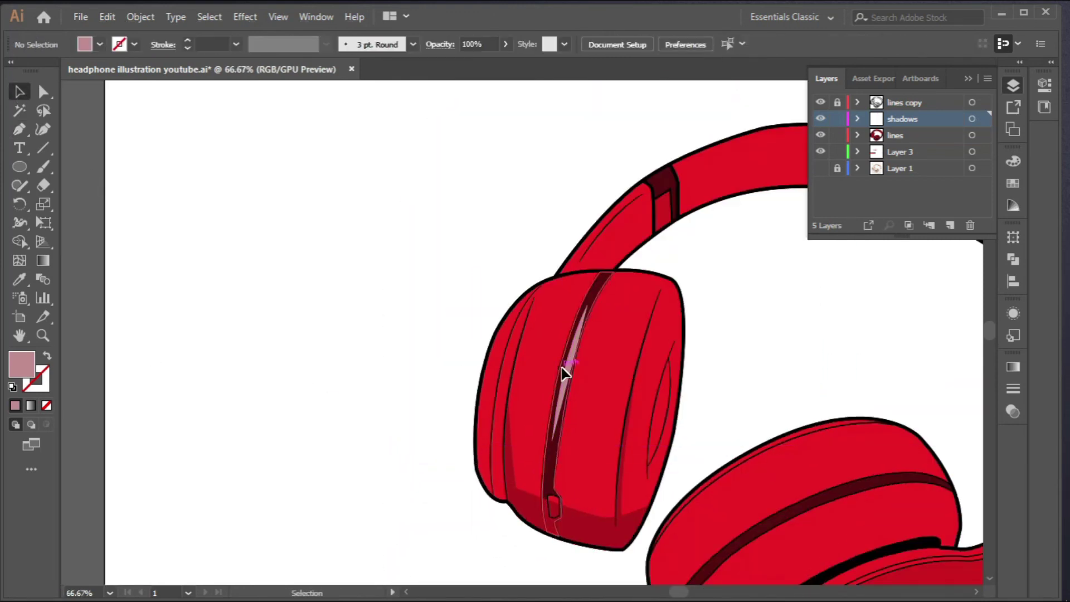
Turn the band highlight's fill into a 4 pt pink stroke with the elliptical tapered width profile
left_click(564, 376)
left_click(47, 355)
left_click(184, 42)
left_click(184, 41)
left_click(184, 41)
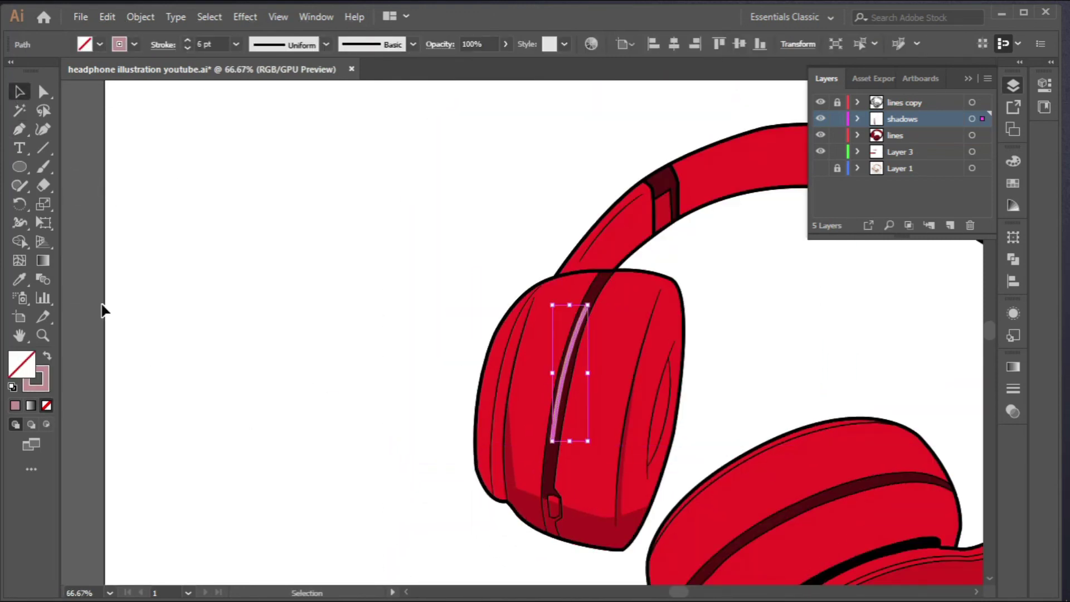
left_click(326, 44)
left_click(277, 84)
key("ctrl+shift+a")
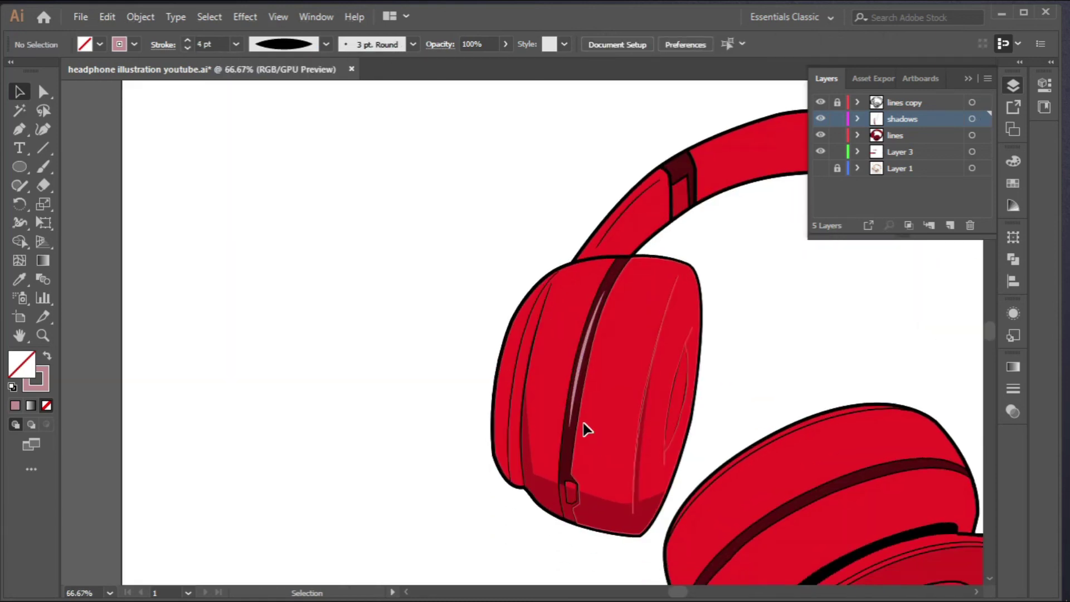
Draw a short diagonal highlight on the dark band below the long one, with a 4 pt stroke and elliptical width profile
key("p")
key("ctrl+plus")
key("ctrl+plus")
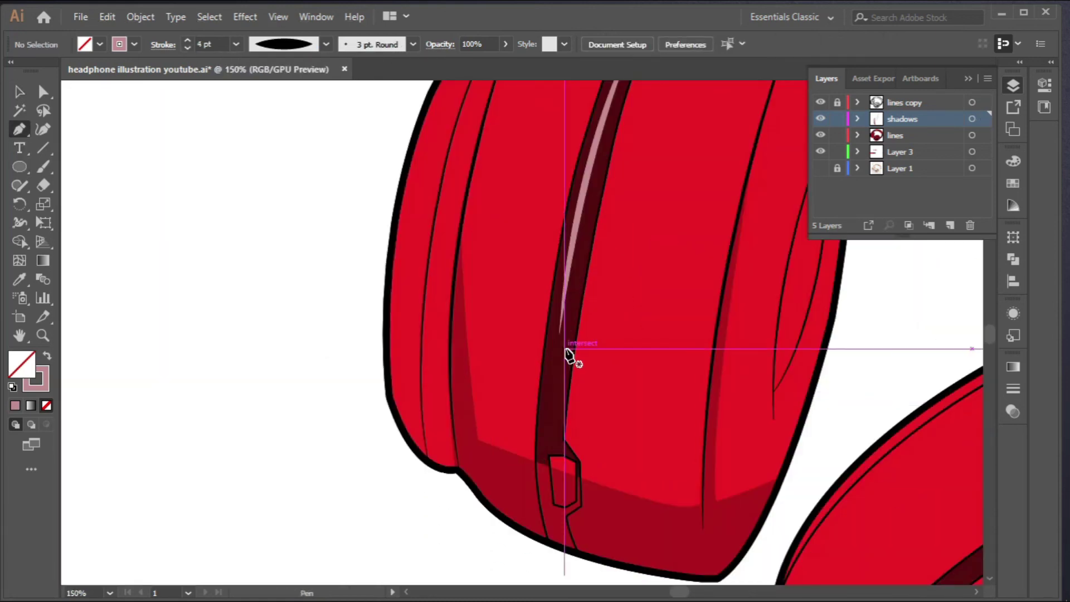
left_click(567, 357)
left_click(543, 406)
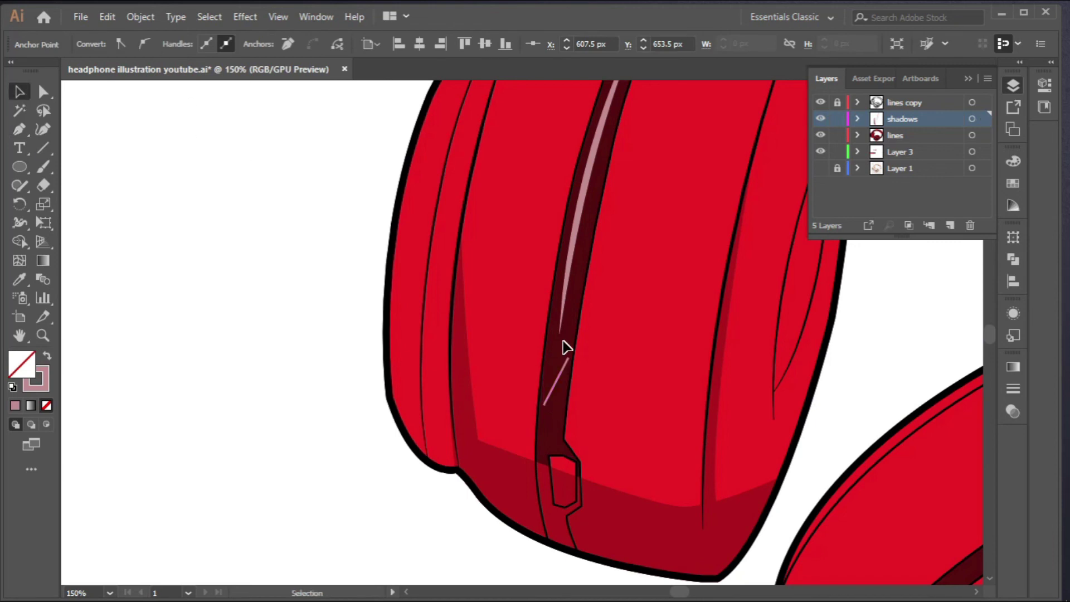
left_click(187, 41)
left_click(188, 41)
left_click(188, 40)
left_click(326, 45)
left_click(286, 91)
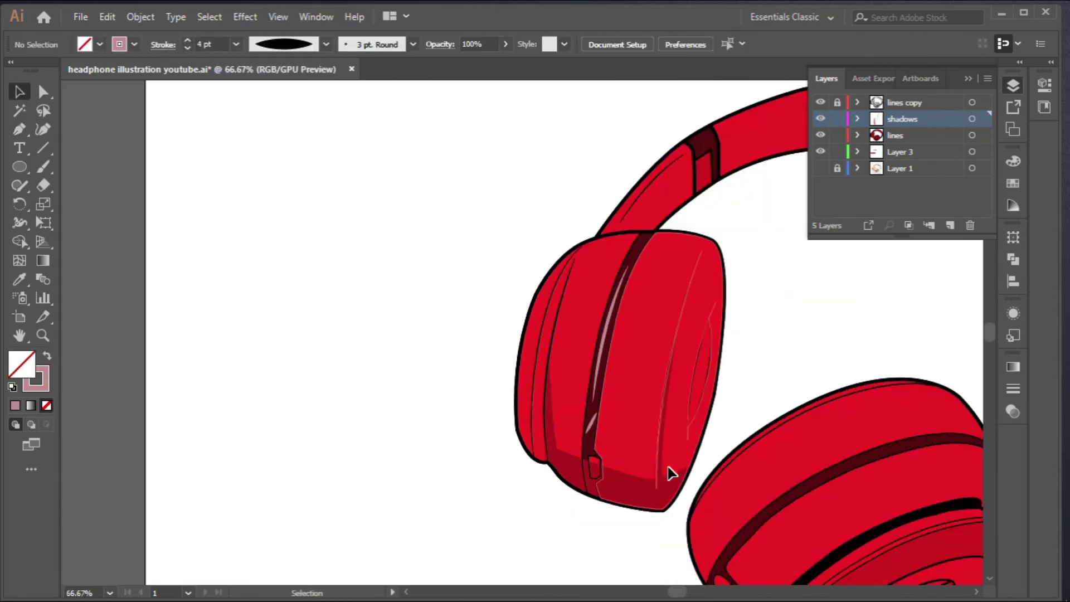
Draw a closed, tapering pink-filled highlight with the Pen tool on the rear earcup's upper red area, beside the dark band
key("ctrl+plus")
left_click(19, 129)
key("shift+x")
scroll(592, 270, "down", 1)
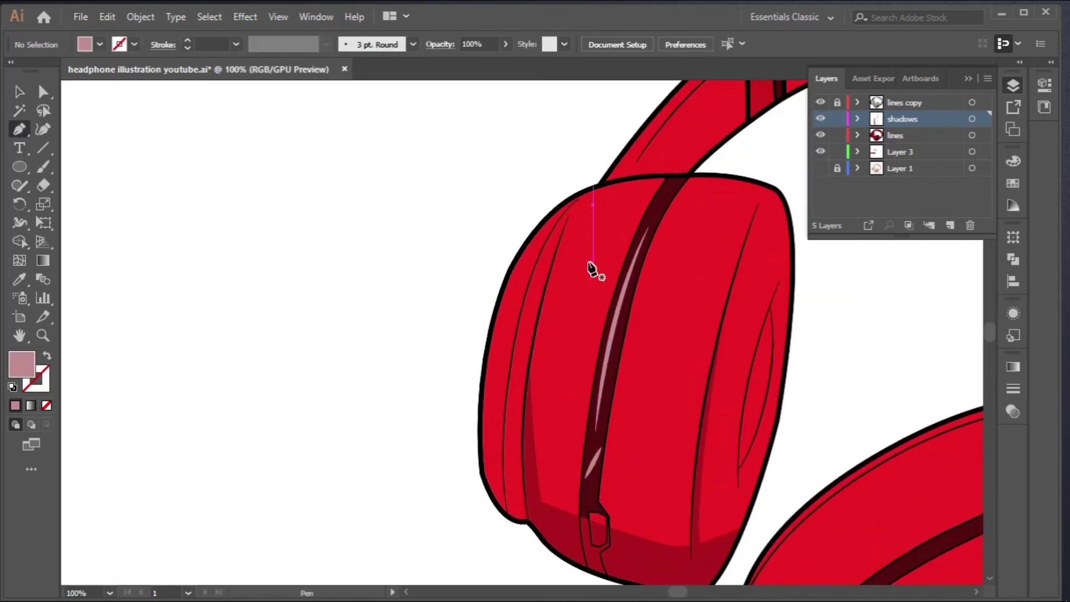
left_click(610, 199)
left_click_drag(561, 329, 552, 420)
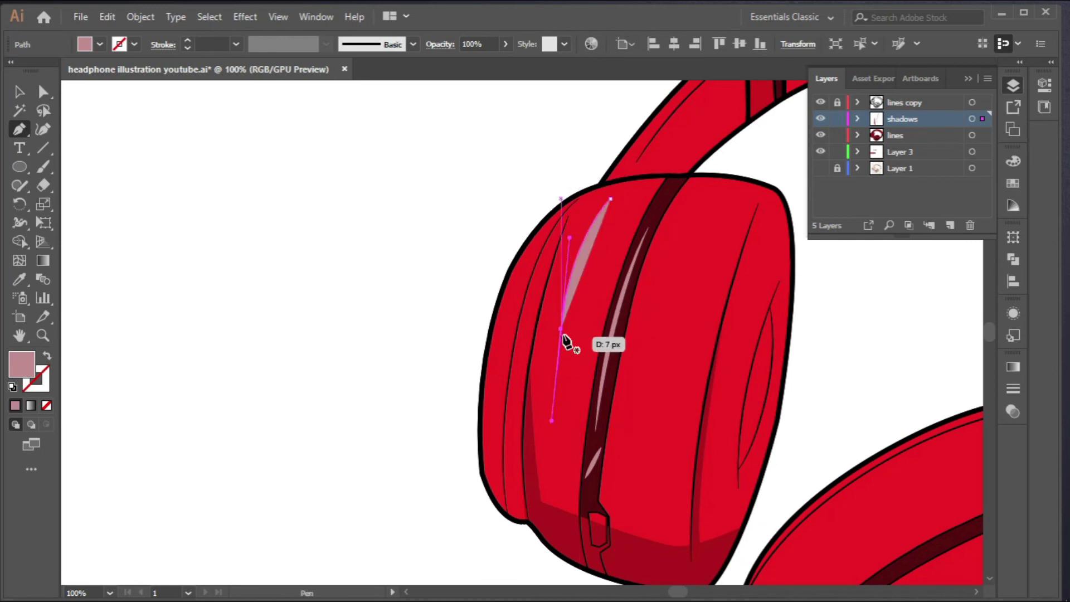
left_click(561, 329)
left_click_drag(591, 293, 642, 201)
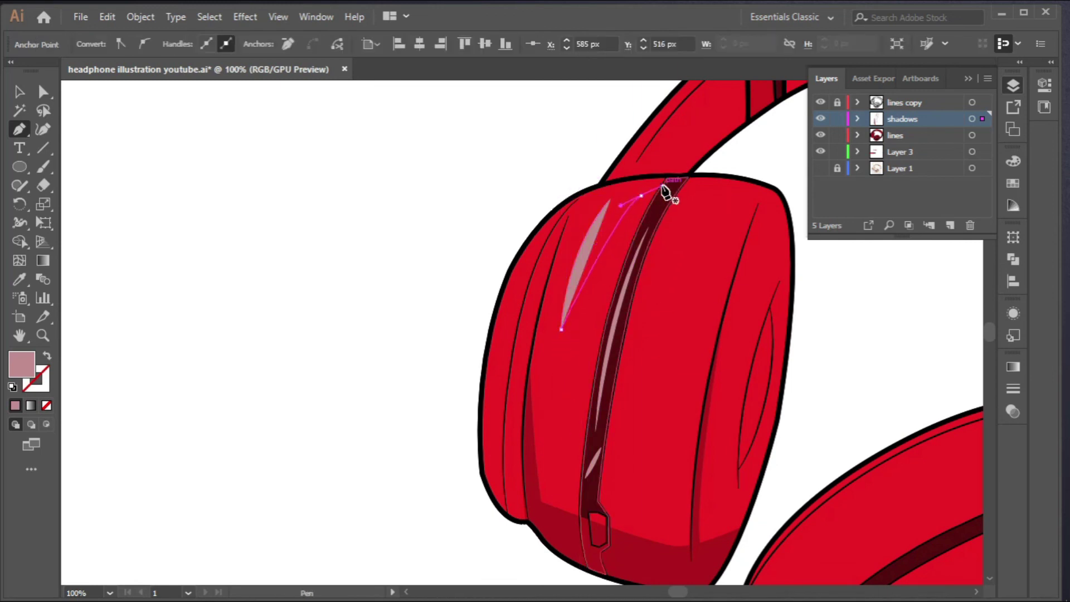
left_click(638, 196)
left_click(20, 93)
left_click(223, 202)
Sample the dark red square from the row of blend swatches with the Eyedropper as the fill colour
scroll(319, 254, "down", 1)
scroll(507, 344, "up", 1)
scroll(522, 335, "down", 1)
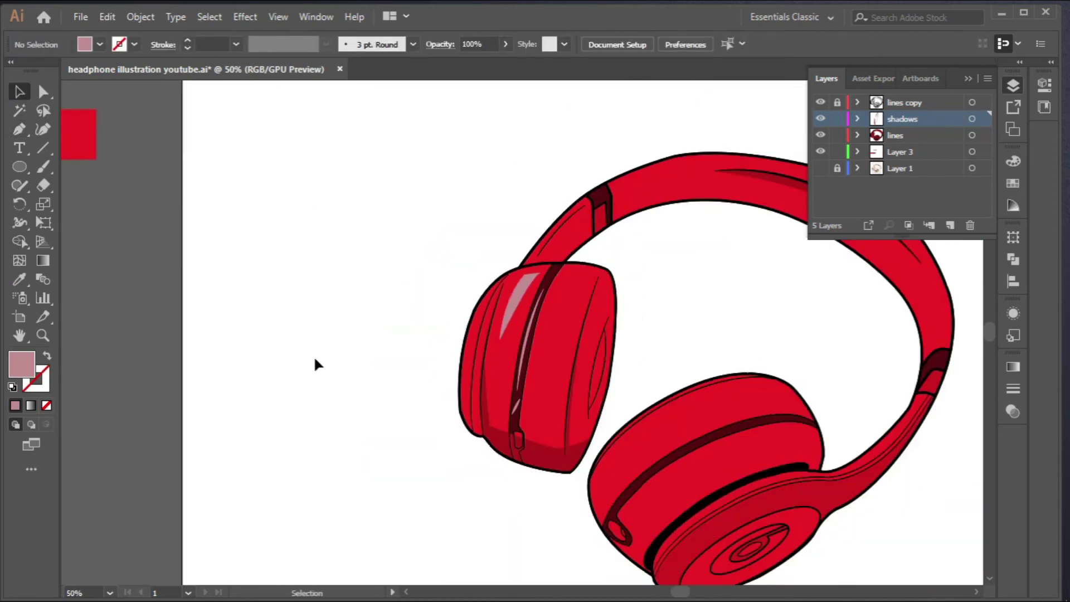
left_click_drag(624, 548, 540, 480)
left_click_drag(672, 494, 855, 495)
left_click(20, 280)
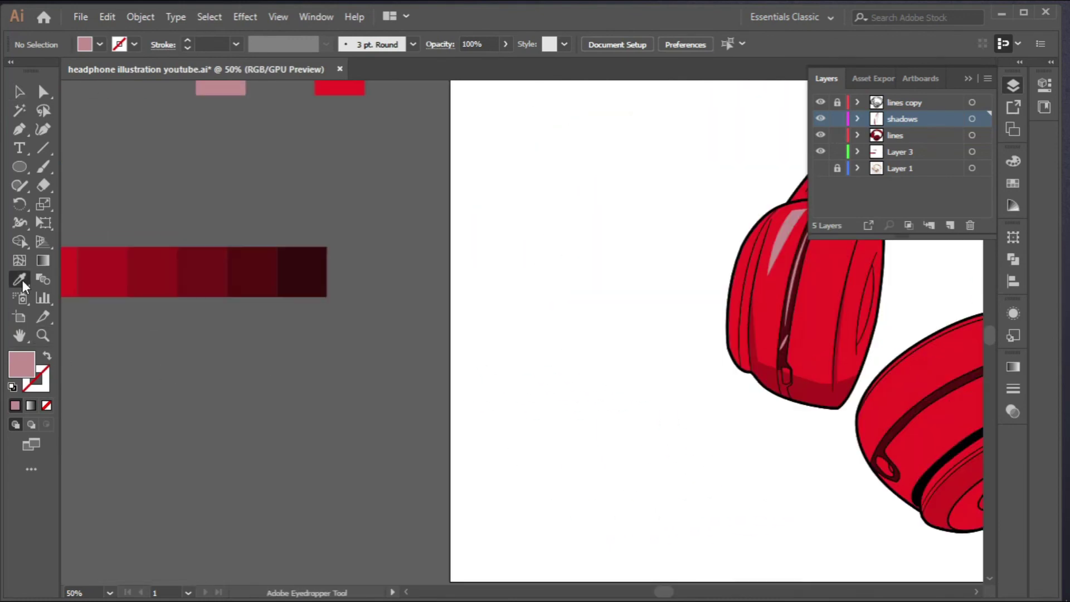
left_click(107, 273)
Draw a narrow curved dark red shadow with the Pen tool inside the thin oval on the rear earcup's outer face
left_click_drag(106, 273, 267, 309)
left_click_drag(666, 459, 353, 418)
scroll(193, 423, "down", 1)
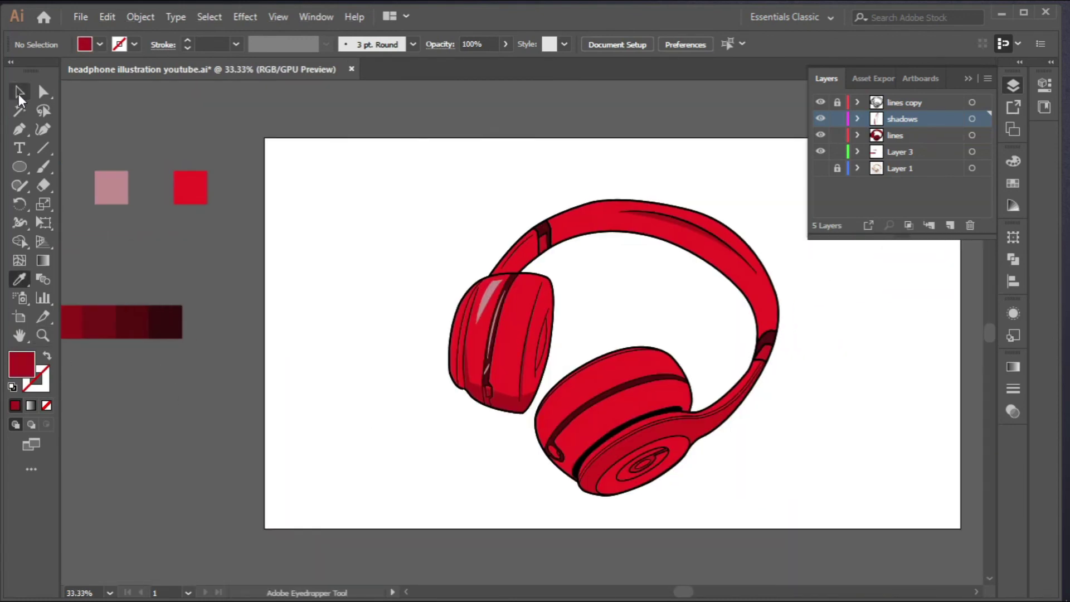
left_click(20, 94)
key("p")
scroll(540, 338, "up", 2)
key("ctrl+plus")
left_click(566, 245)
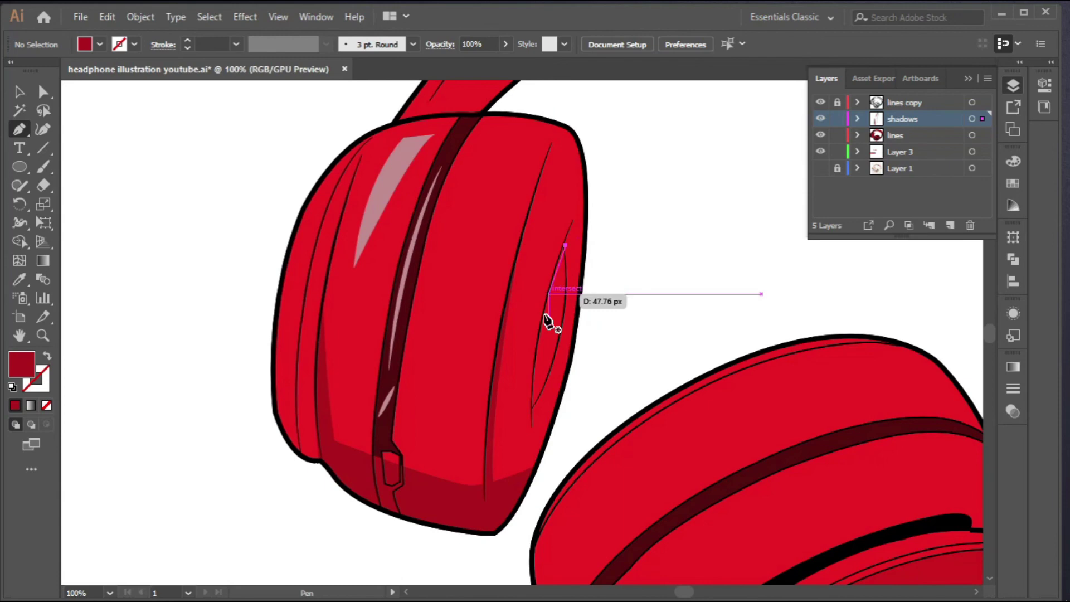
left_click_drag(531, 409, 529, 412)
left_click(531, 410)
scroll(565, 245, "up", 2)
left_click_drag(567, 246, 638, 106)
key("v")
key("ctrl+shift+a")
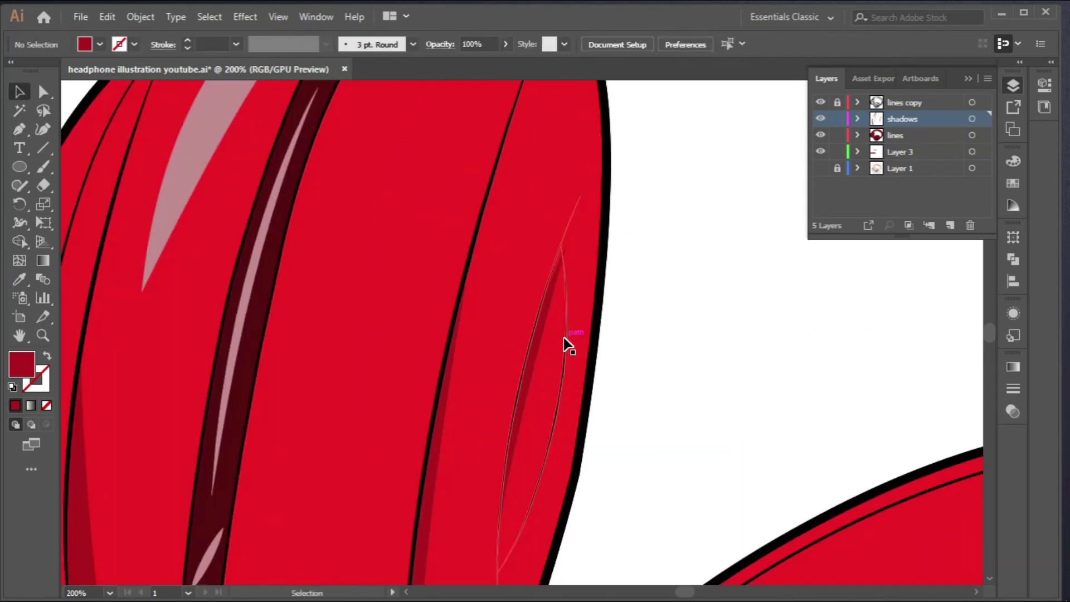
scroll(579, 379, "down", 4)
left_click_drag(784, 508, 626, 444)
scroll(574, 449, "down", 2)
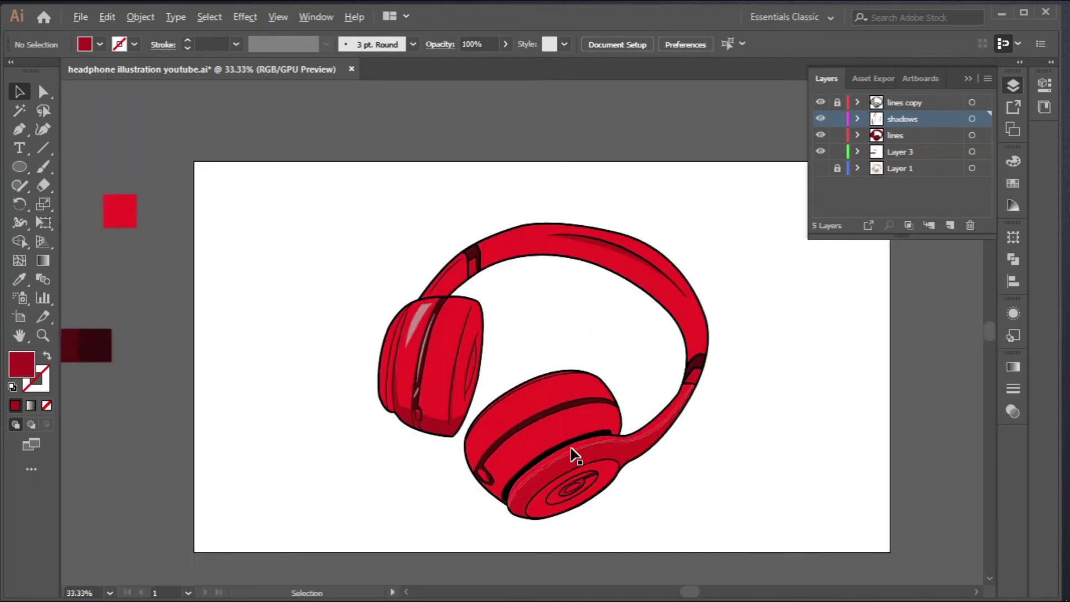
scroll(581, 527, "up", 1)
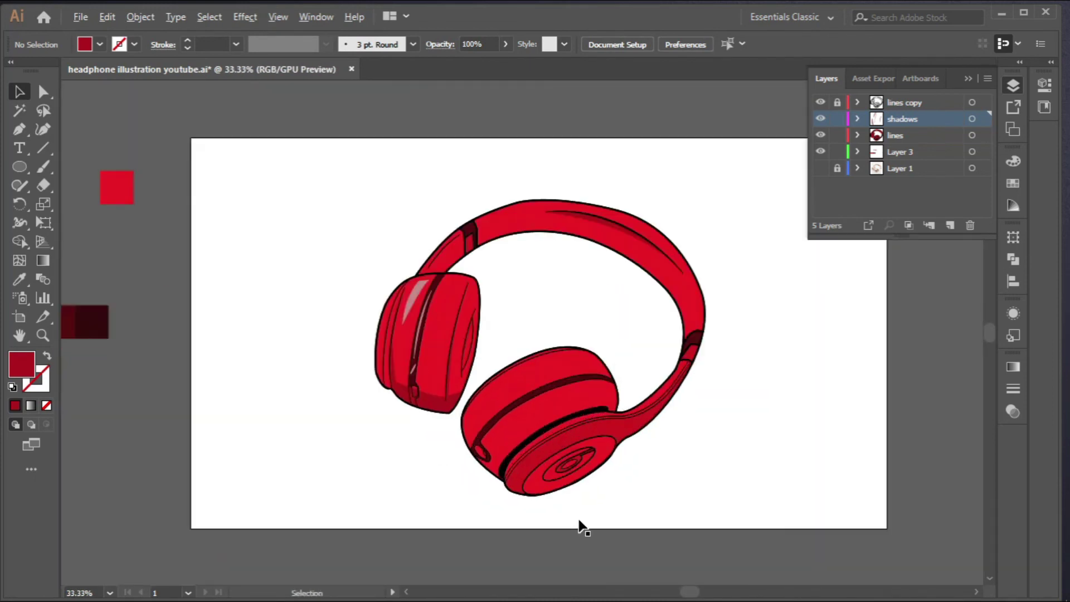
scroll(615, 524, "up", 1)
scroll(611, 521, "down", 2)
scroll(604, 518, "up", 1)
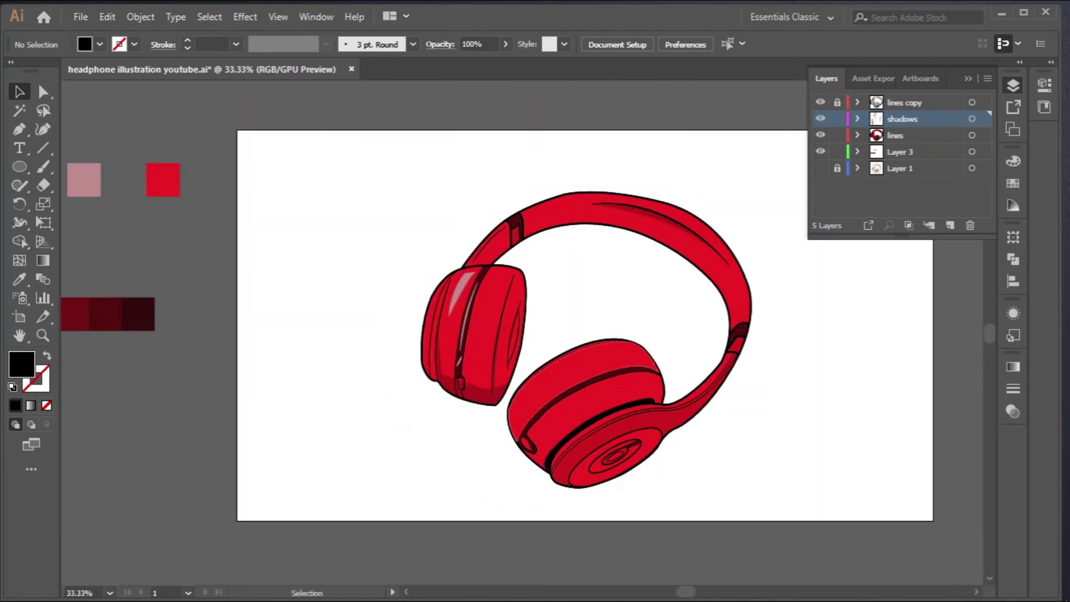